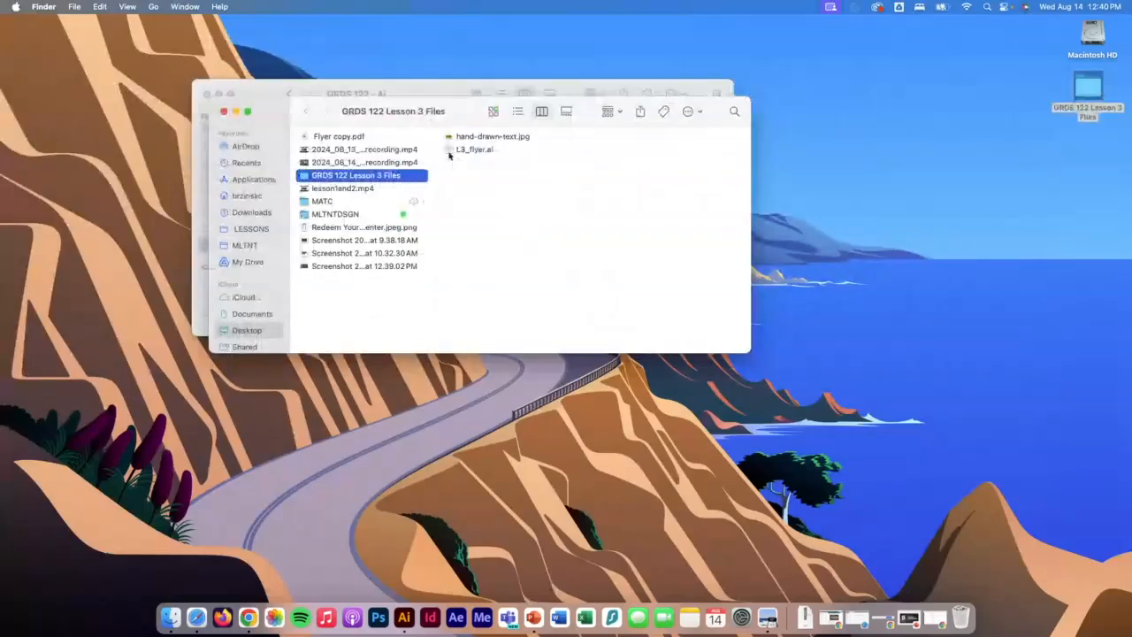
Open L3_flyer.ai from the GRDS 122 Lesson 3 Files folder in Illustrator and widen its document window to fill the workspace.
double_click(476, 150)
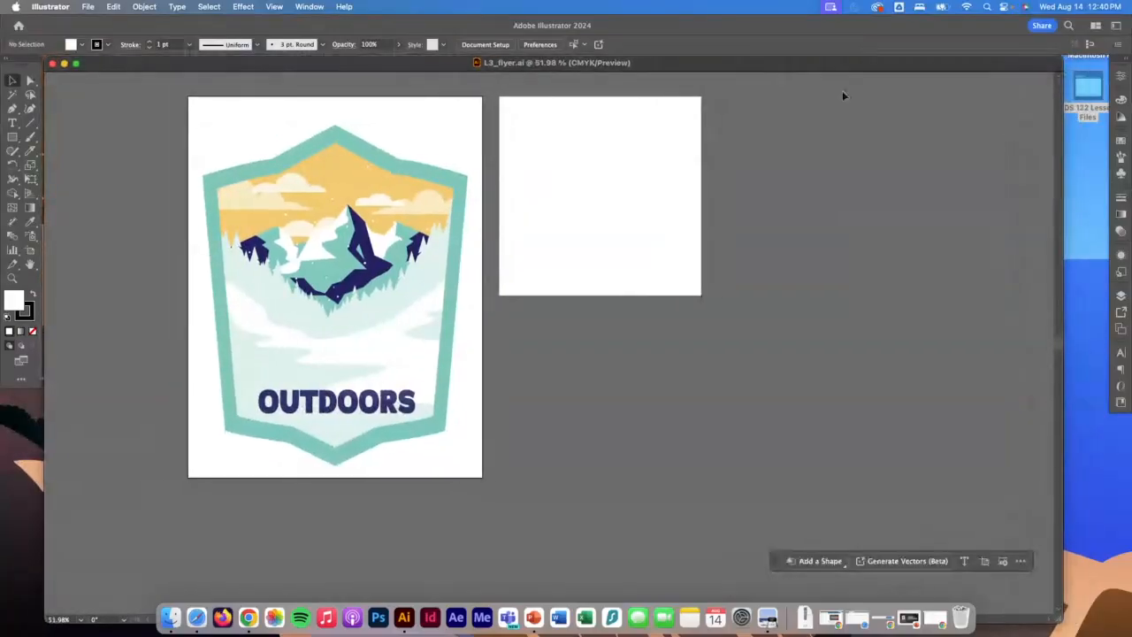
left_click(1058, 131)
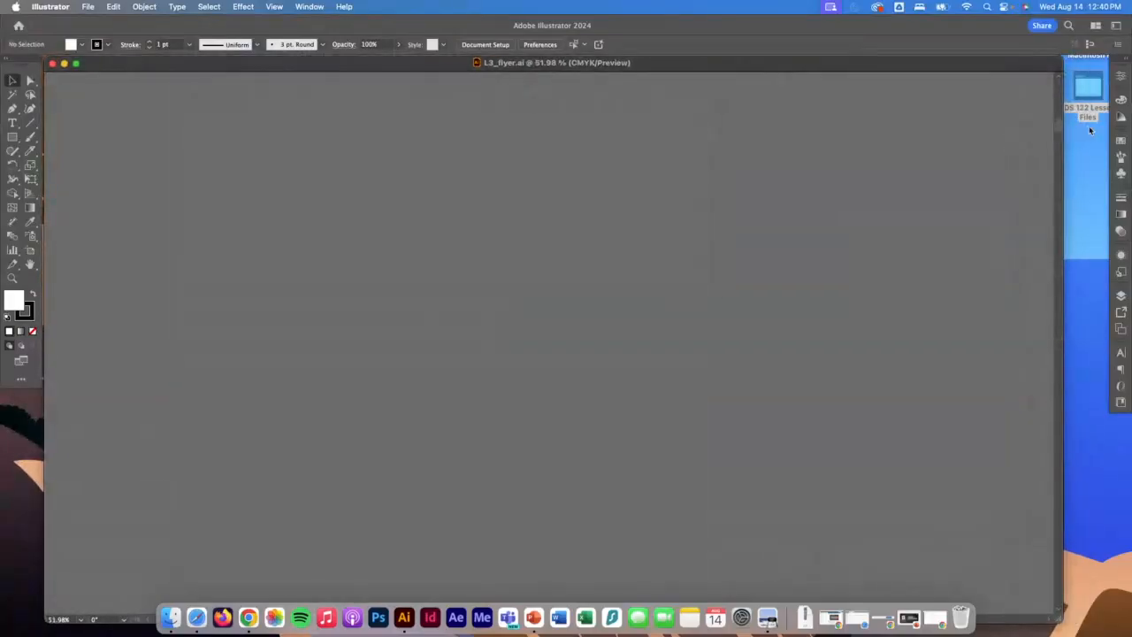
double_click(12, 278)
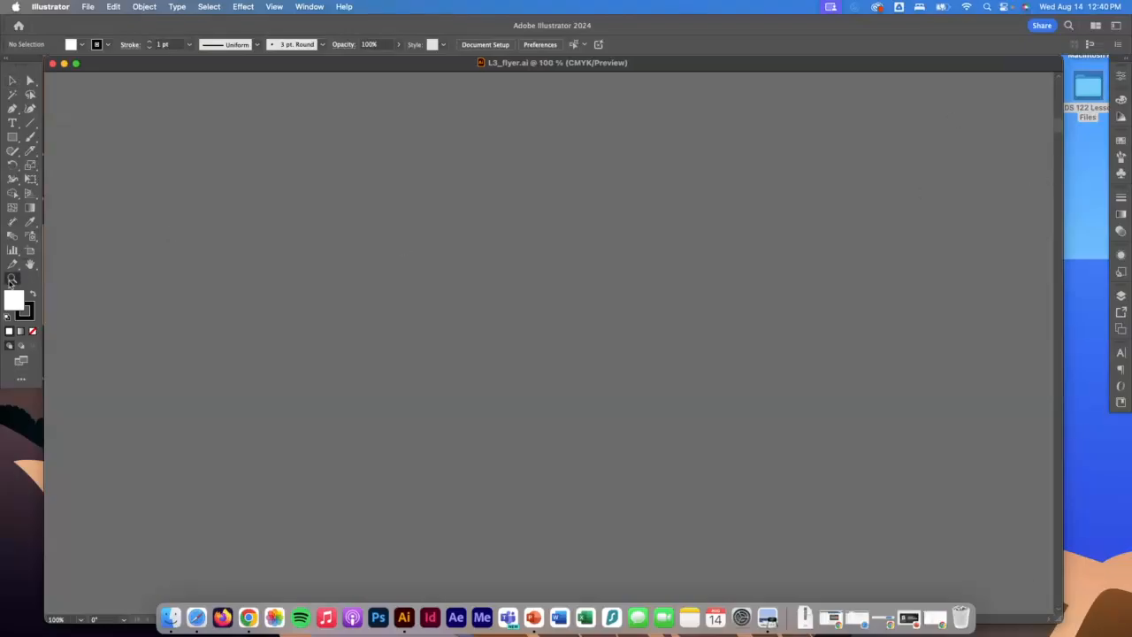
double_click(30, 263)
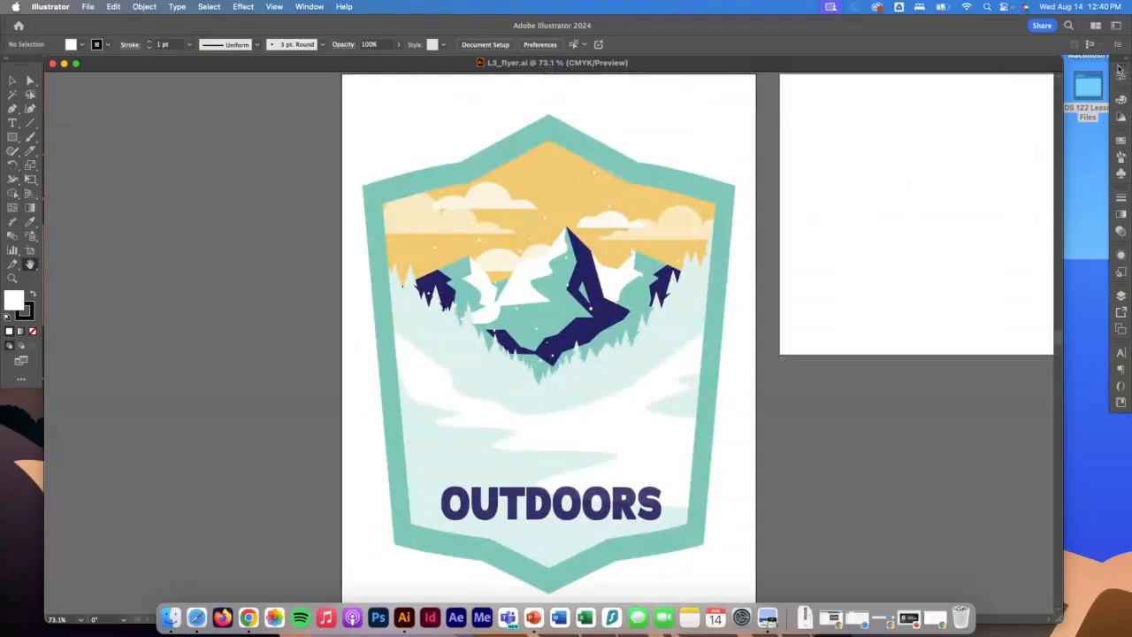
left_click_drag(1060, 59, 1091, 55)
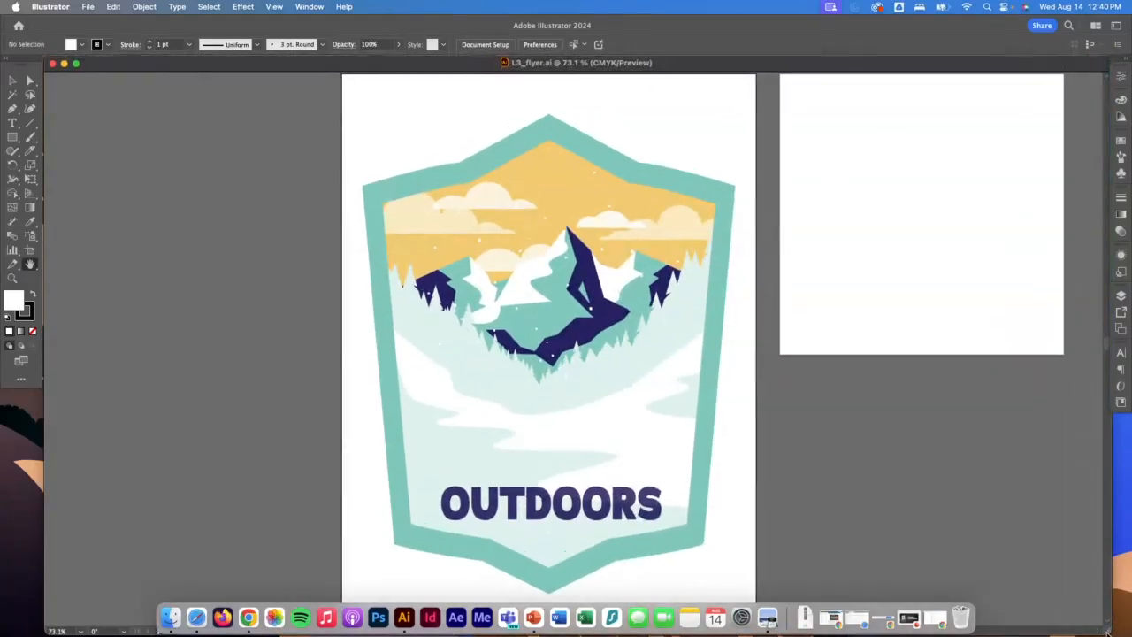
left_click_drag(1107, 631, 1101, 600)
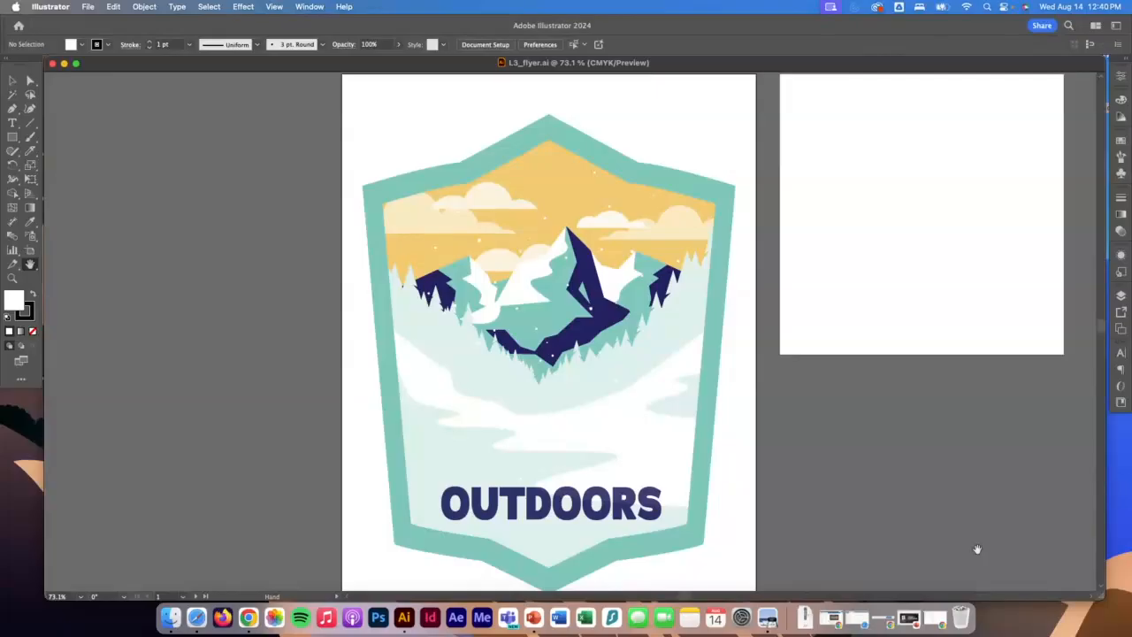
Start a new document, look through the Mobile, Web and Film & Video presets, and choose the Print Letter preset.
left_click(85, 5)
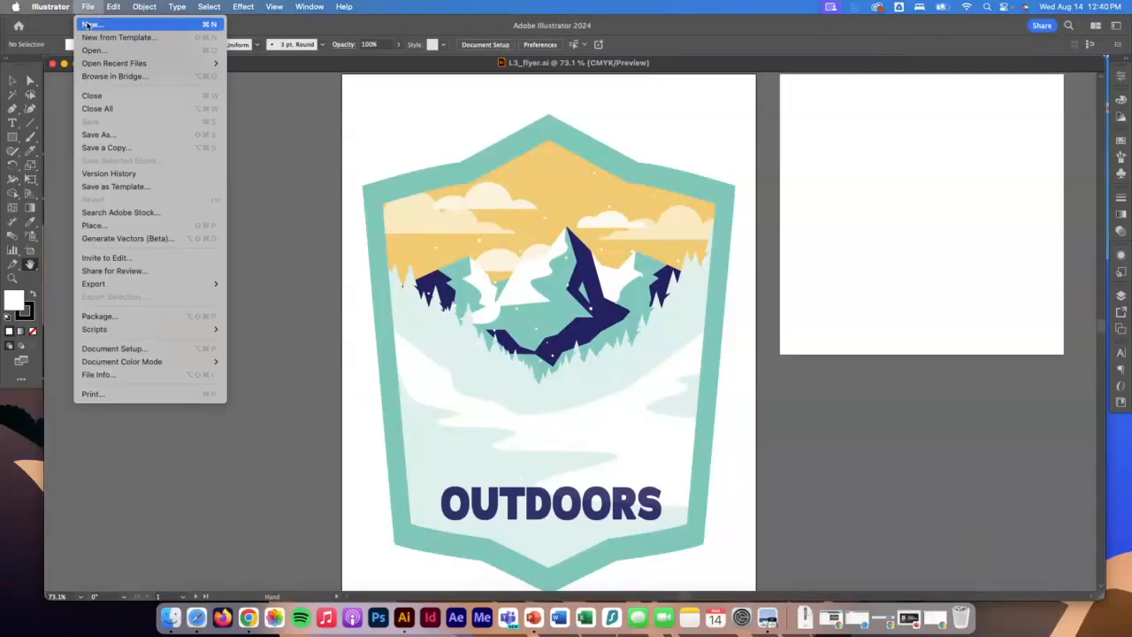
left_click(88, 24)
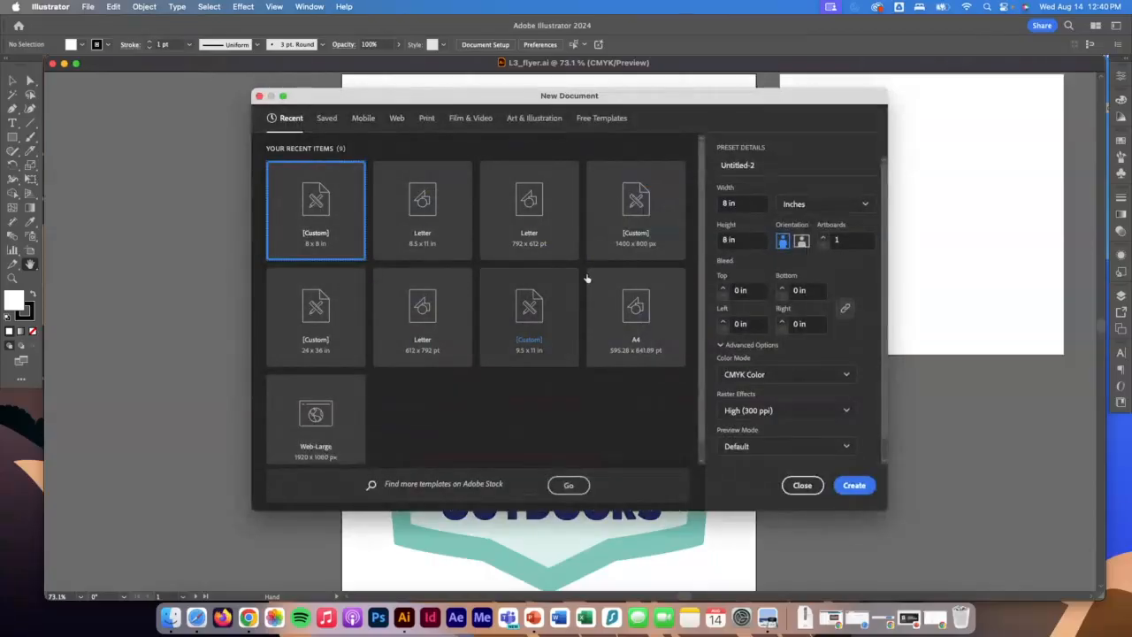
left_click(364, 119)
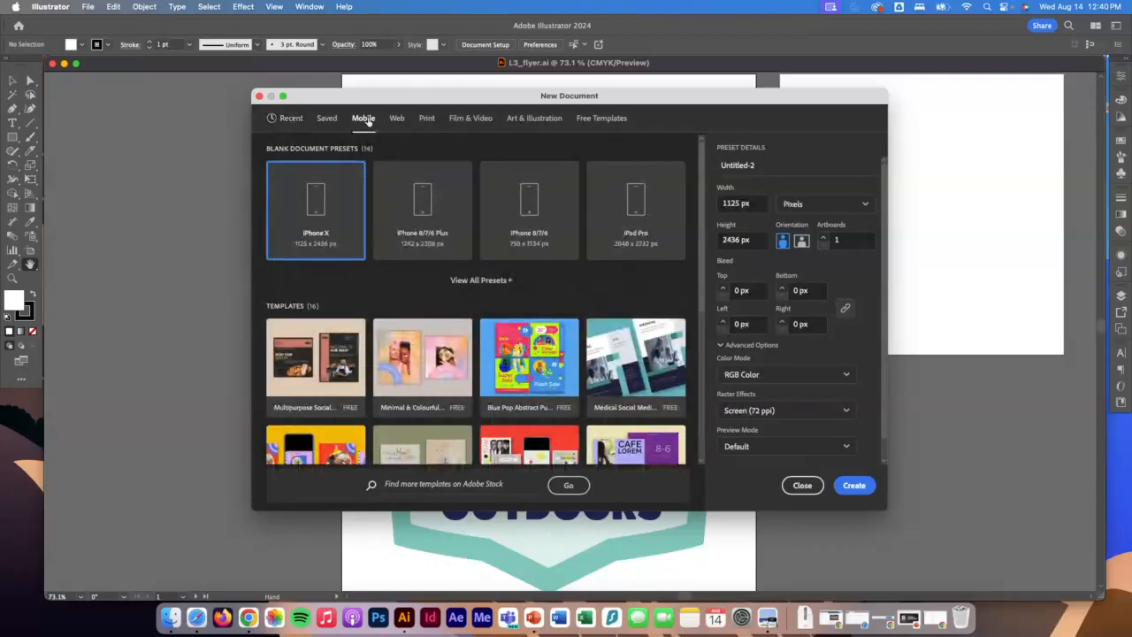
left_click(391, 119)
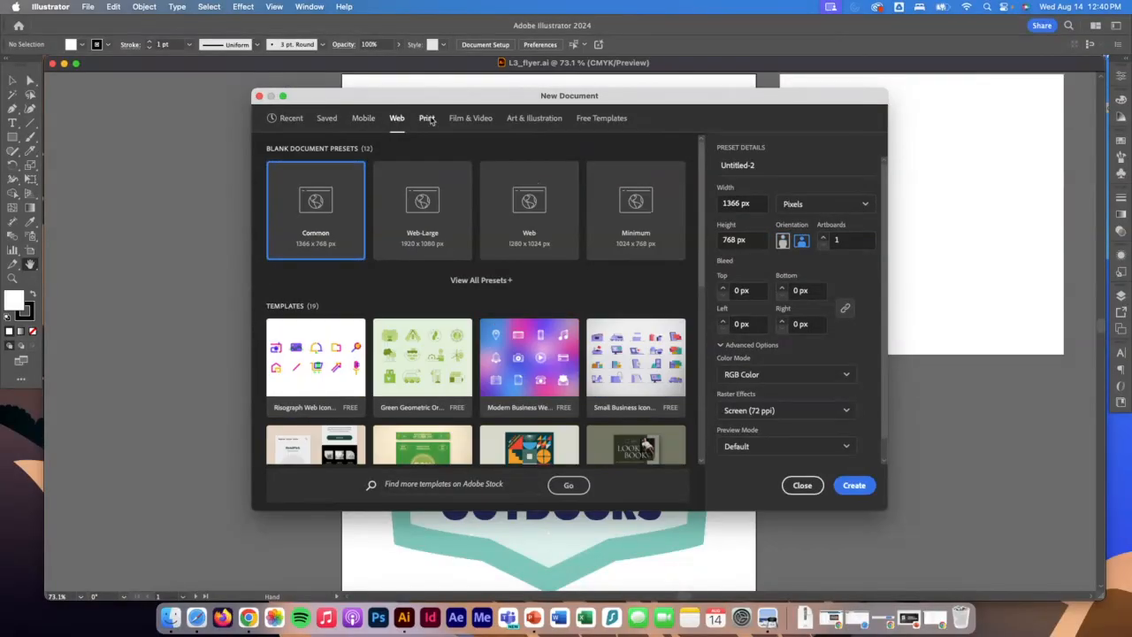
left_click(427, 119)
left_click(468, 119)
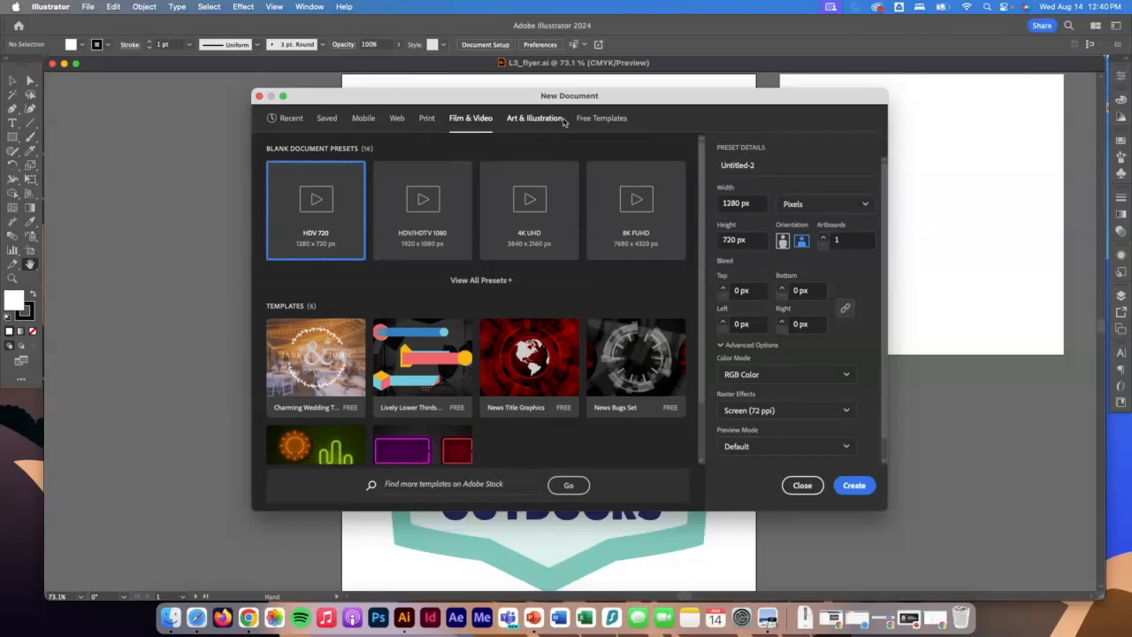
left_click(429, 120)
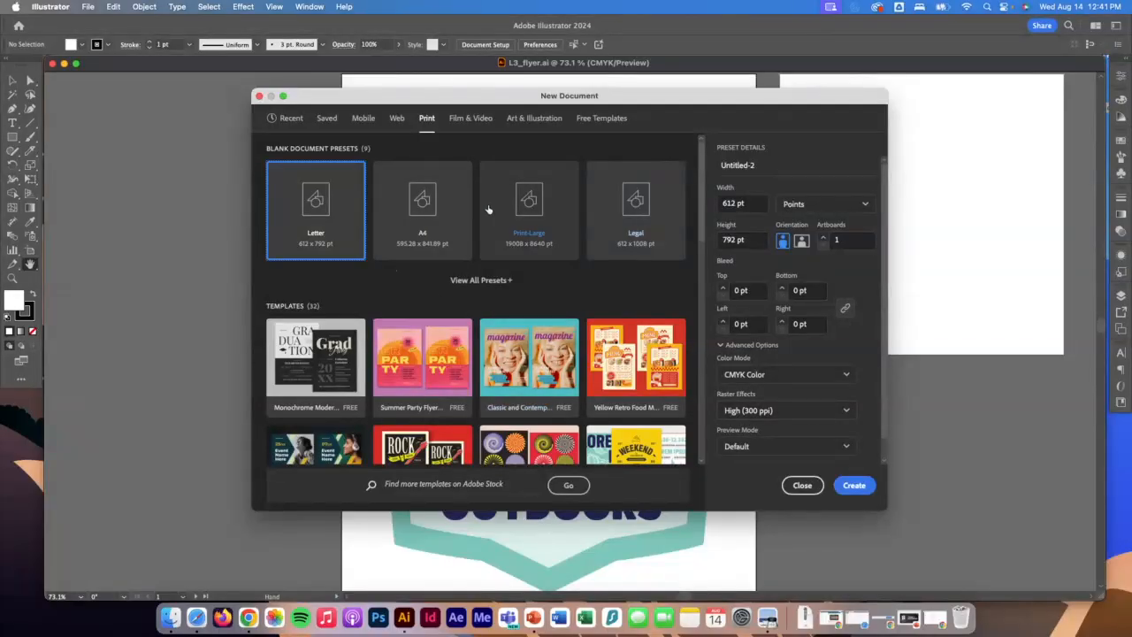
Set the new document's units to inches and its size to 8 in wide by 8 in high.
left_click(804, 206)
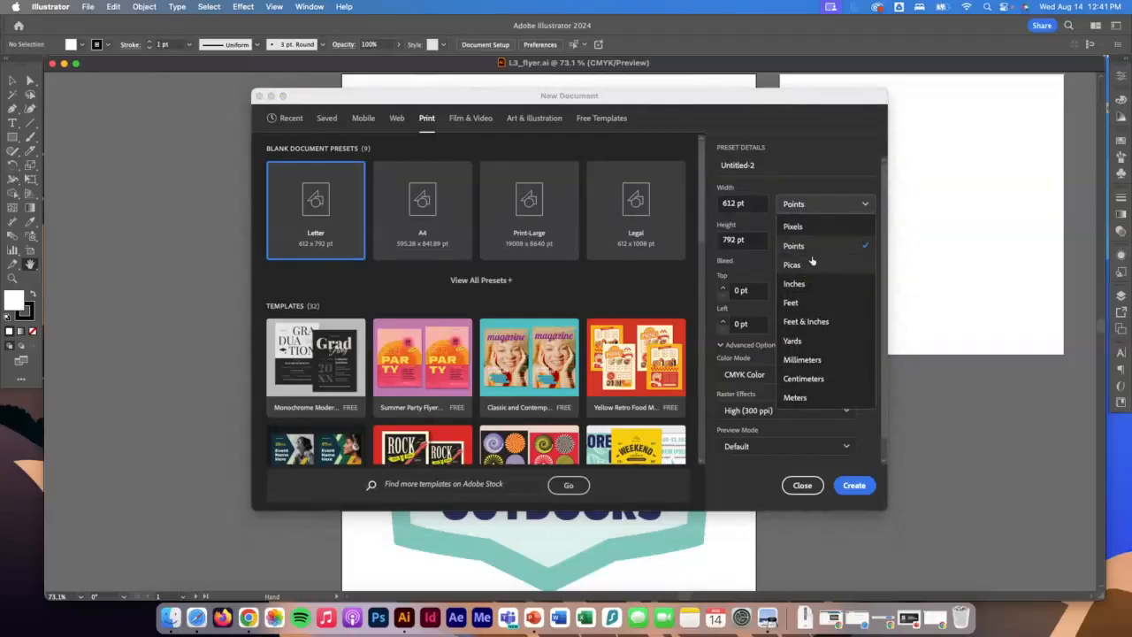
left_click(807, 283)
left_click(751, 202)
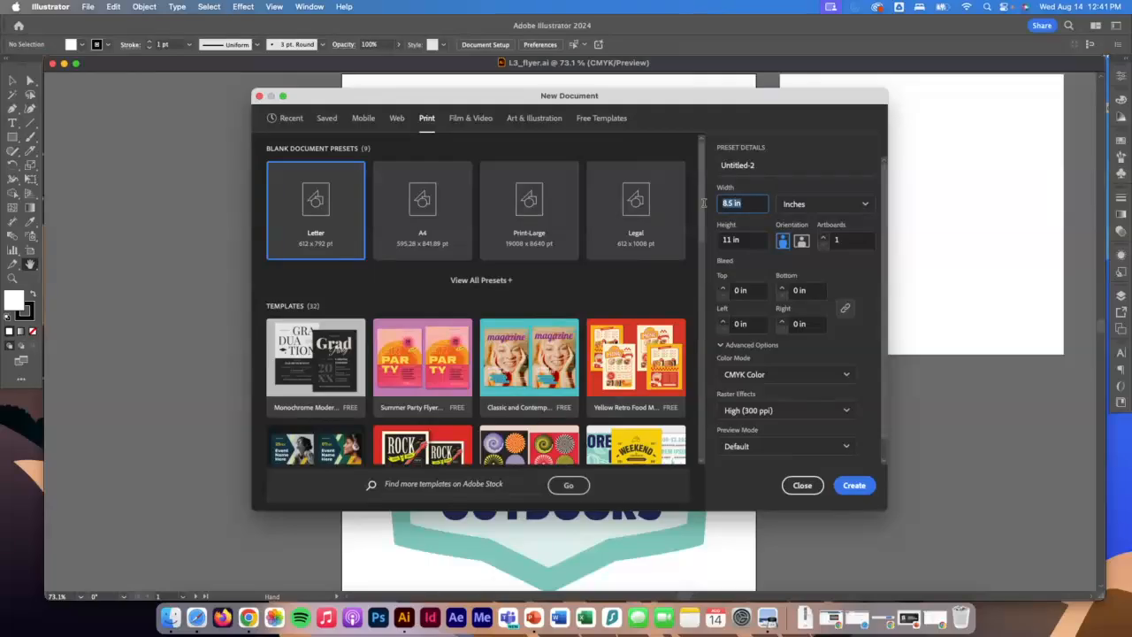
type("8")
key("Tab")
key("Tab")
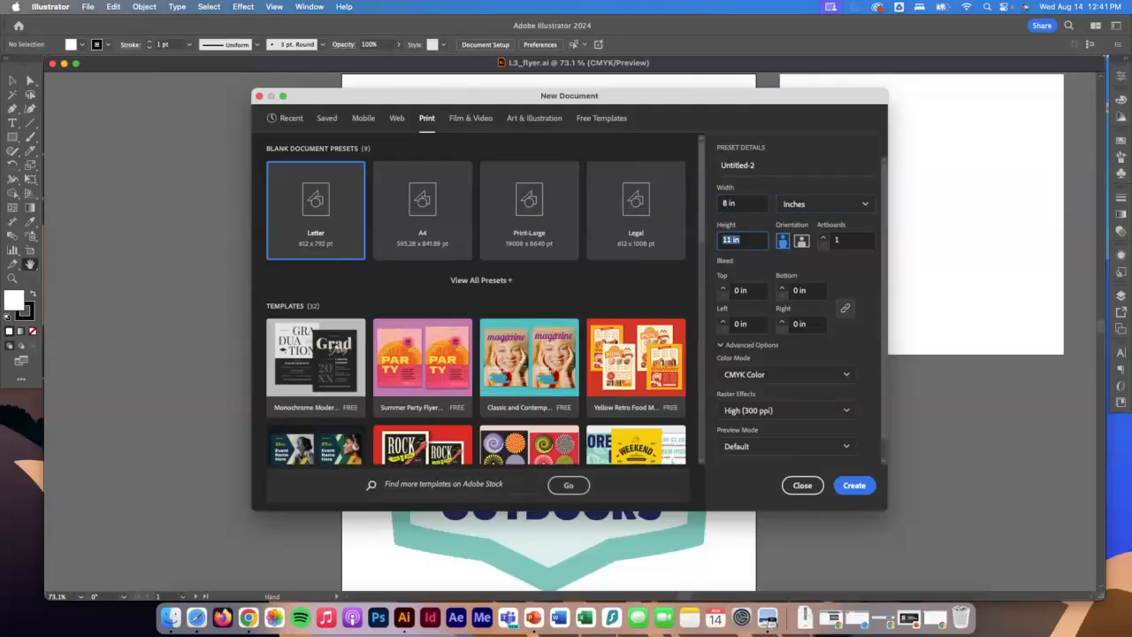
type("8")
key("Tab")
Create the document with CMYK Color, High (300 ppi) raster effects and a 0.125 in bleed on all sides.
left_click(723, 290)
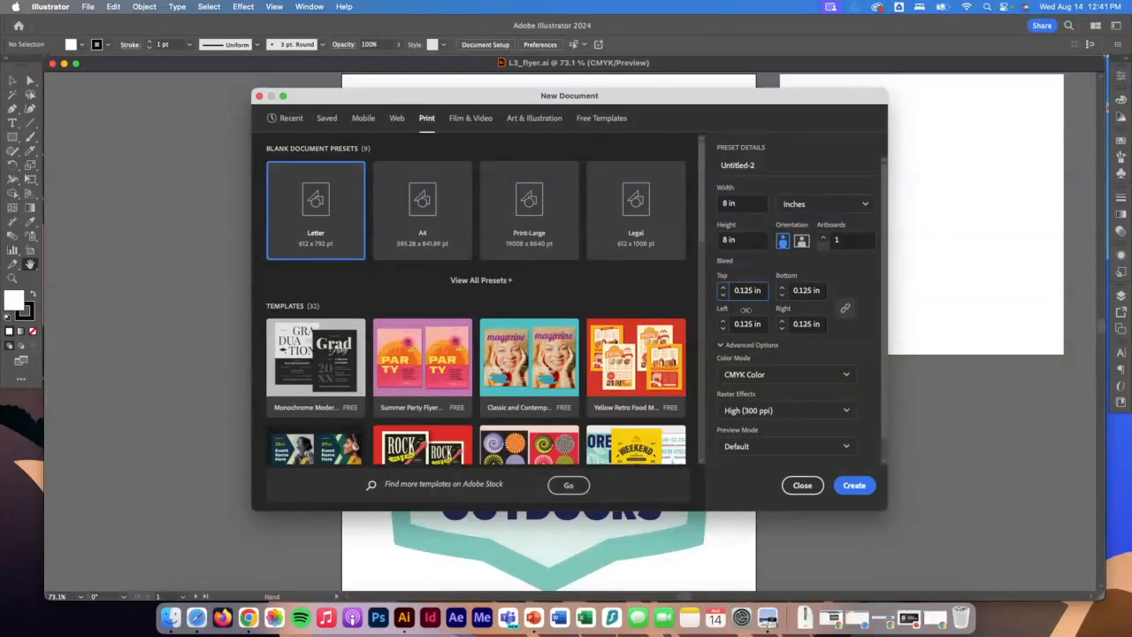
left_click(723, 296)
scroll(758, 363, "down", 1)
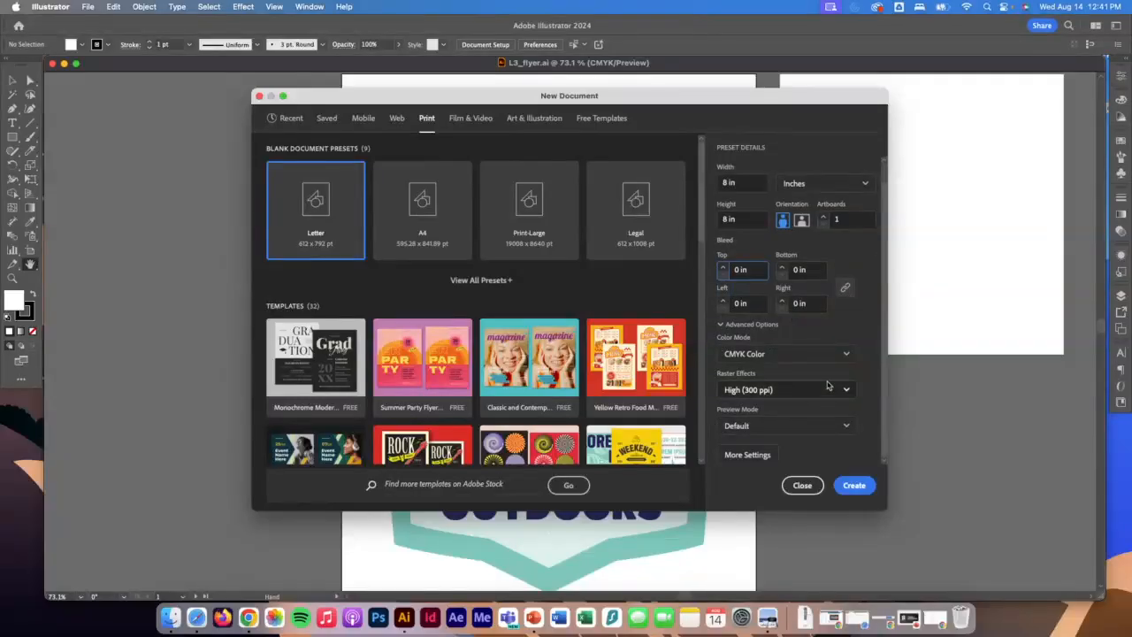
left_click(777, 356)
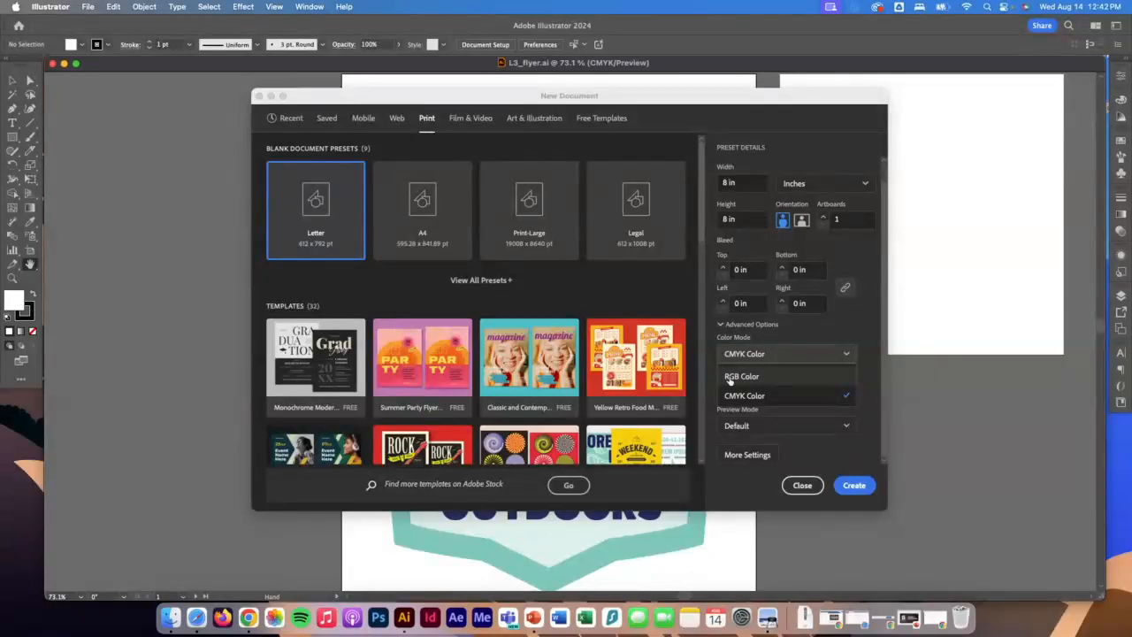
left_click(772, 398)
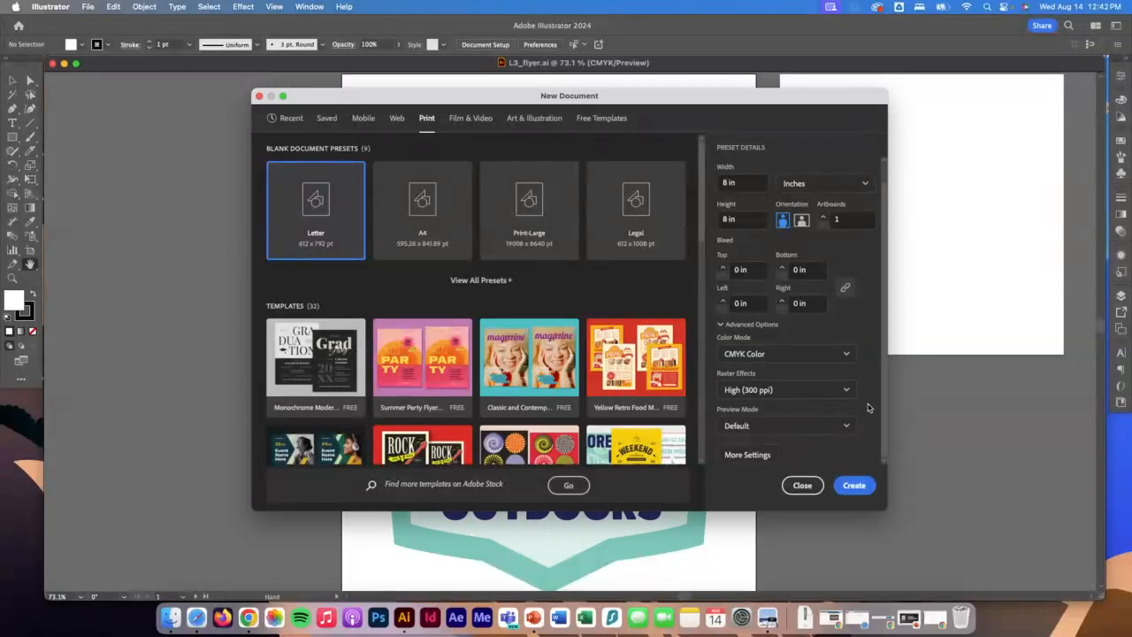
left_click(744, 394)
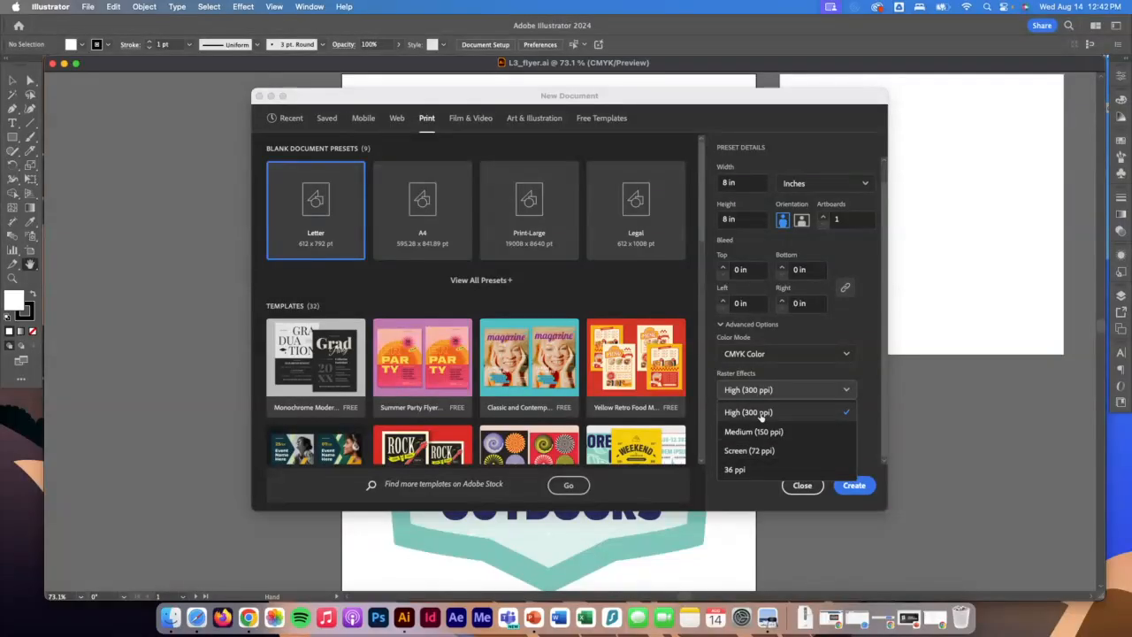
left_click(761, 413)
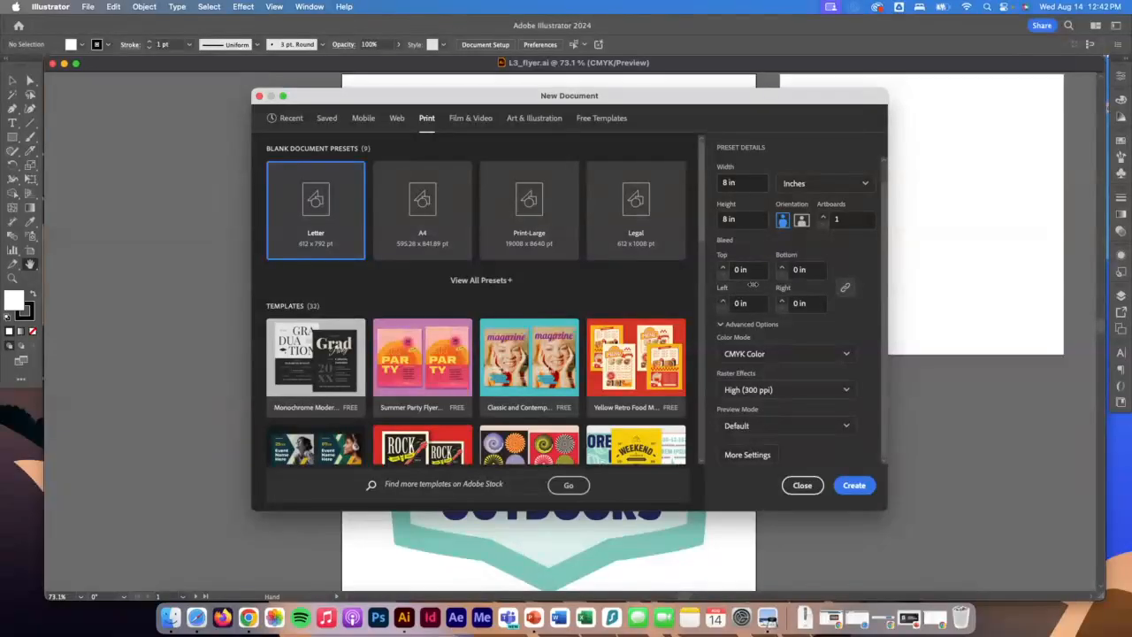
left_click(723, 265)
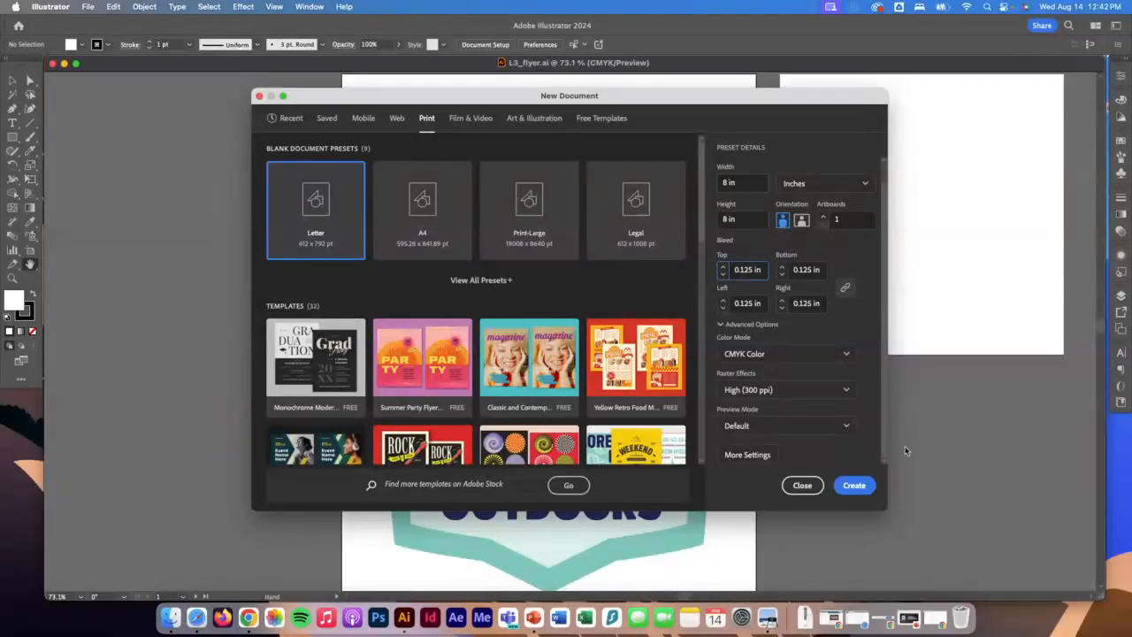
left_click(854, 487)
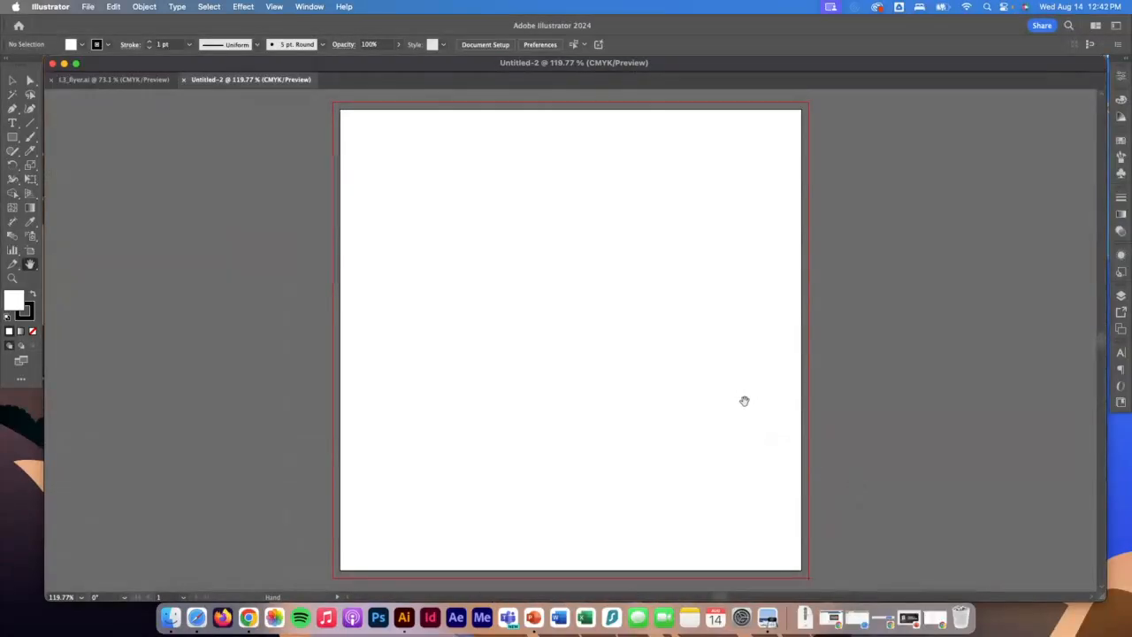
Draw a freehand rectangle about 2.44 by 1.86 in on the upper part of the artboard and show its properties.
left_click_drag(354, 119, 364, 146)
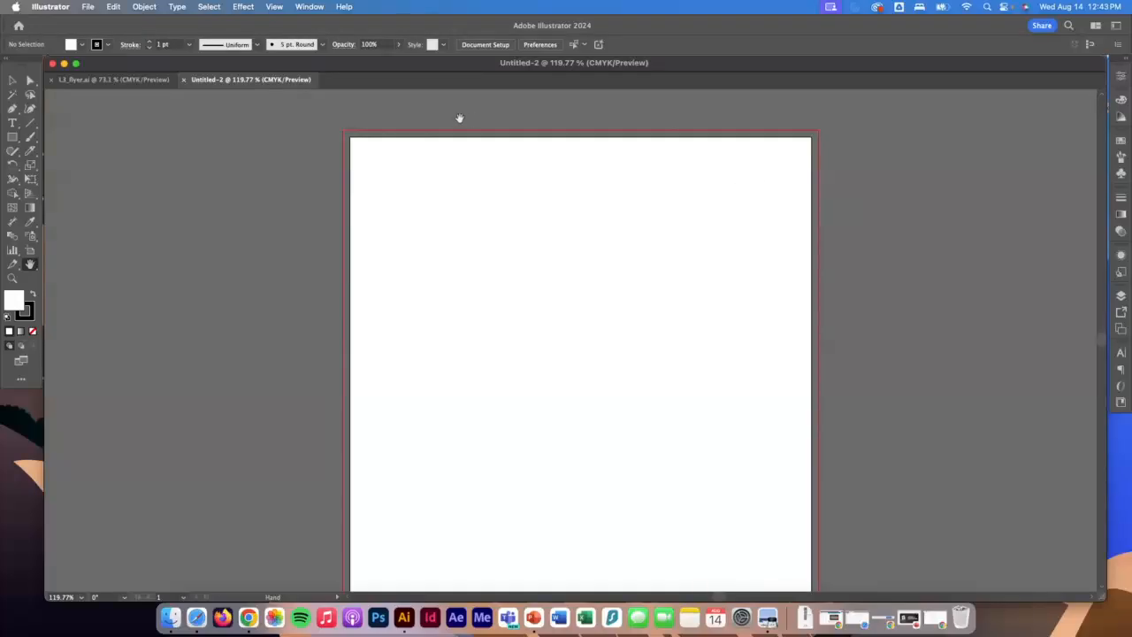
scroll(458, 118, "down", 1)
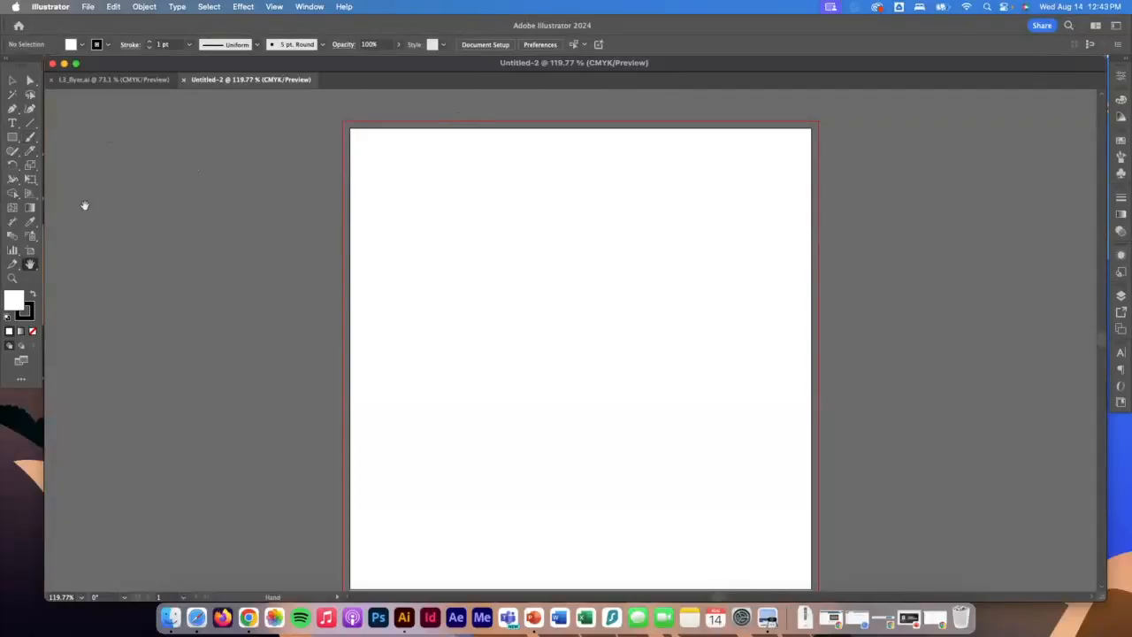
left_click(12, 138)
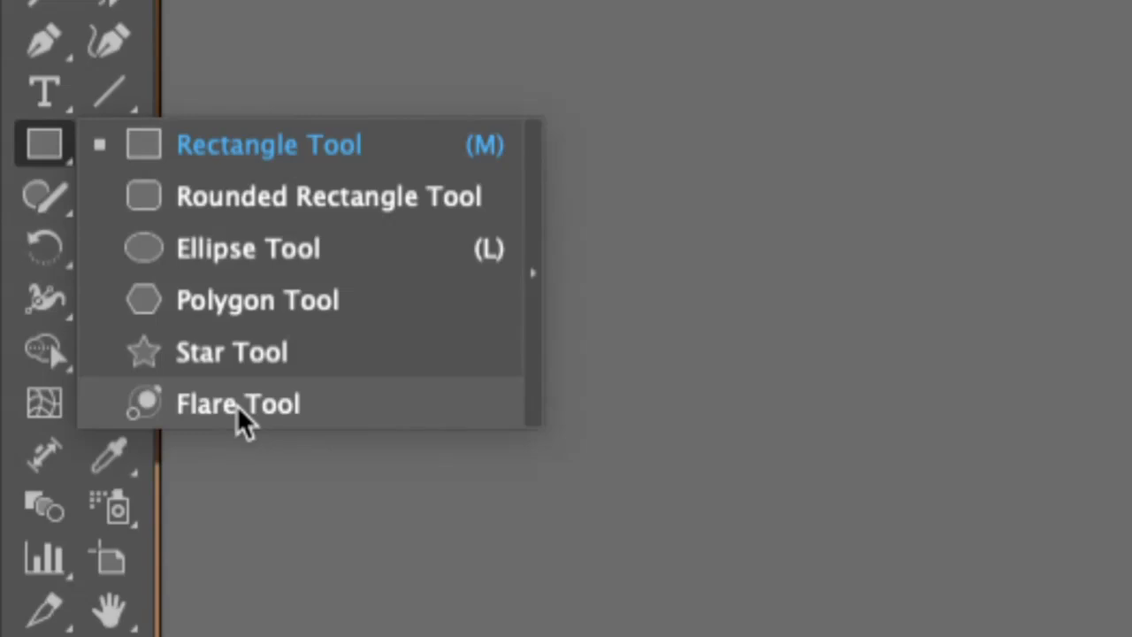
left_click(60, 148)
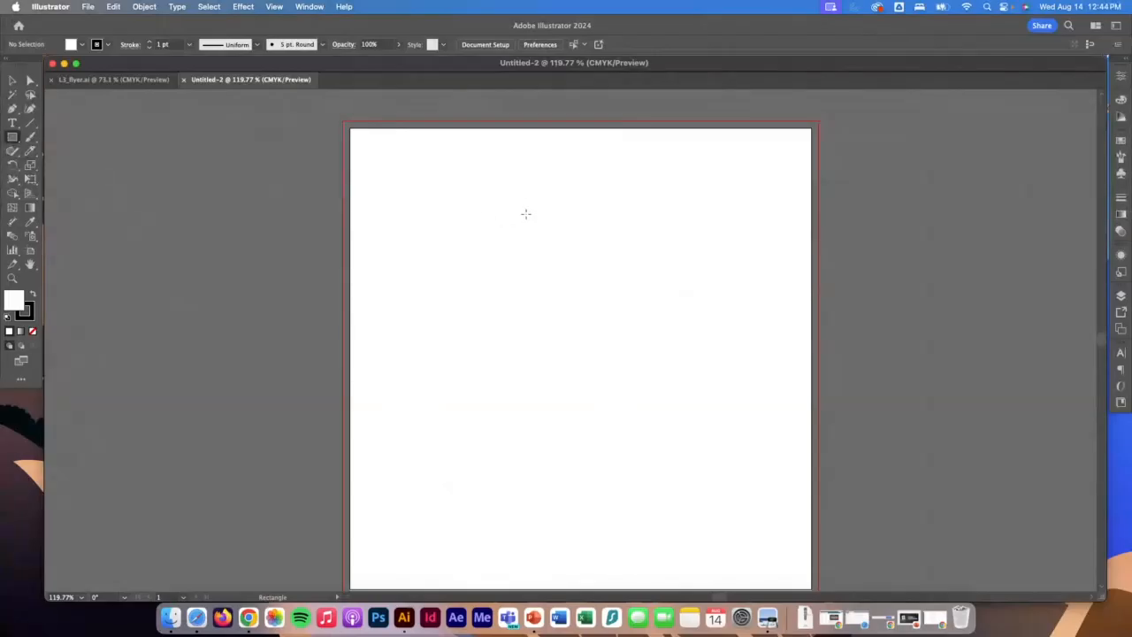
mouse_move(469, 210)
left_mouse_down()
mouse_move(599, 323)
mouse_move(609, 317)
left_mouse_up()
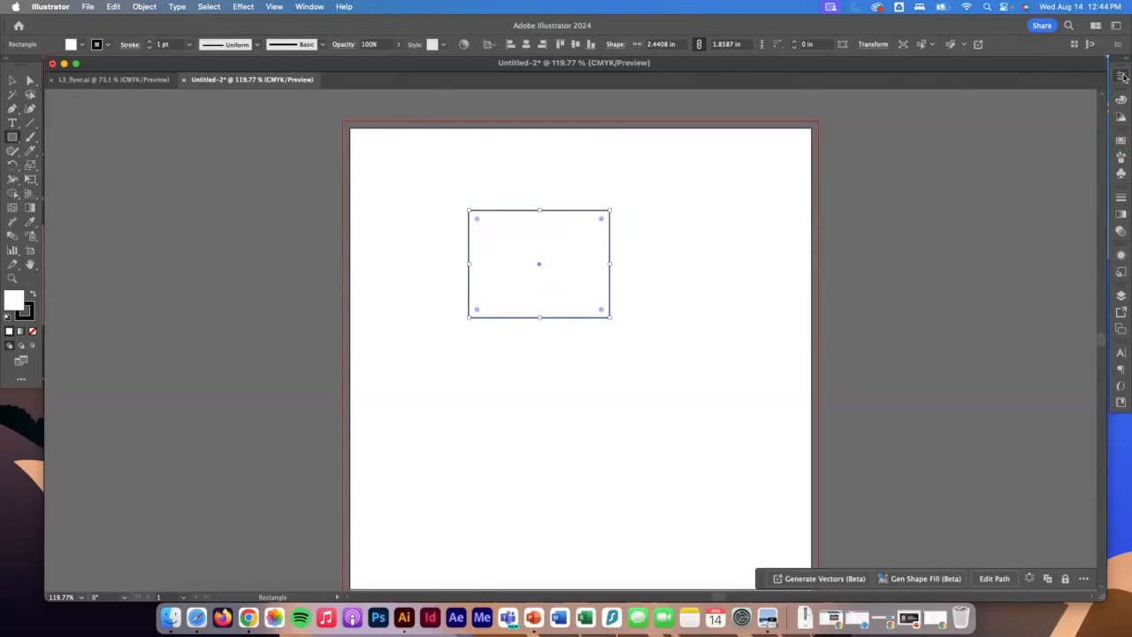
left_click(1122, 76)
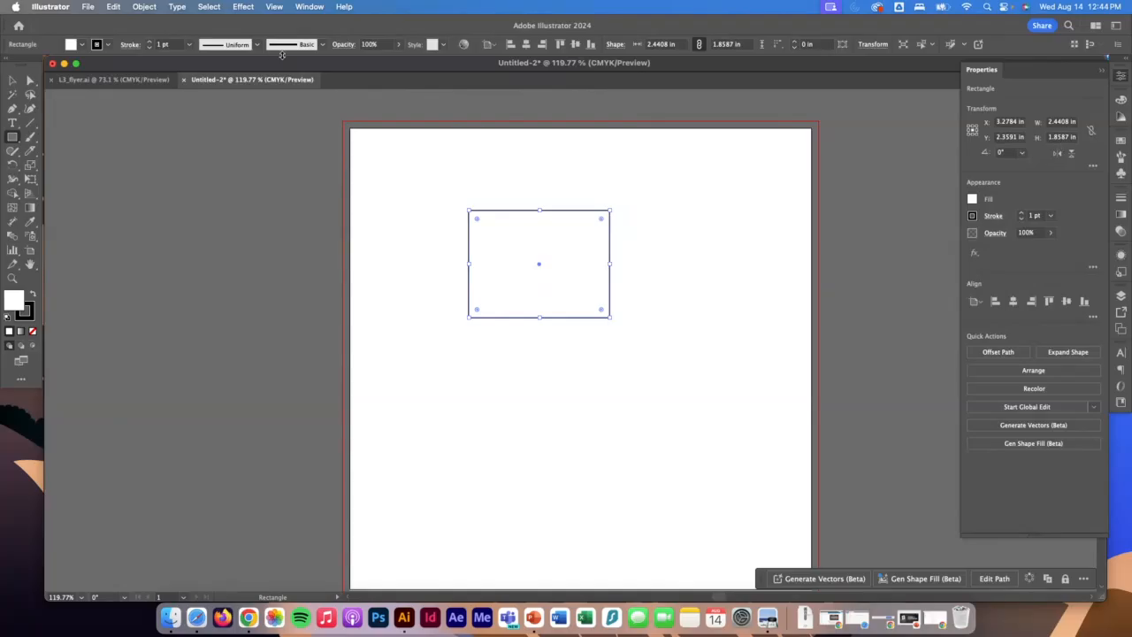
Delete the freehand rectangle and create one with exact dimensions of 2.3 in wide by 1.3 in high in its place.
left_click(11, 82)
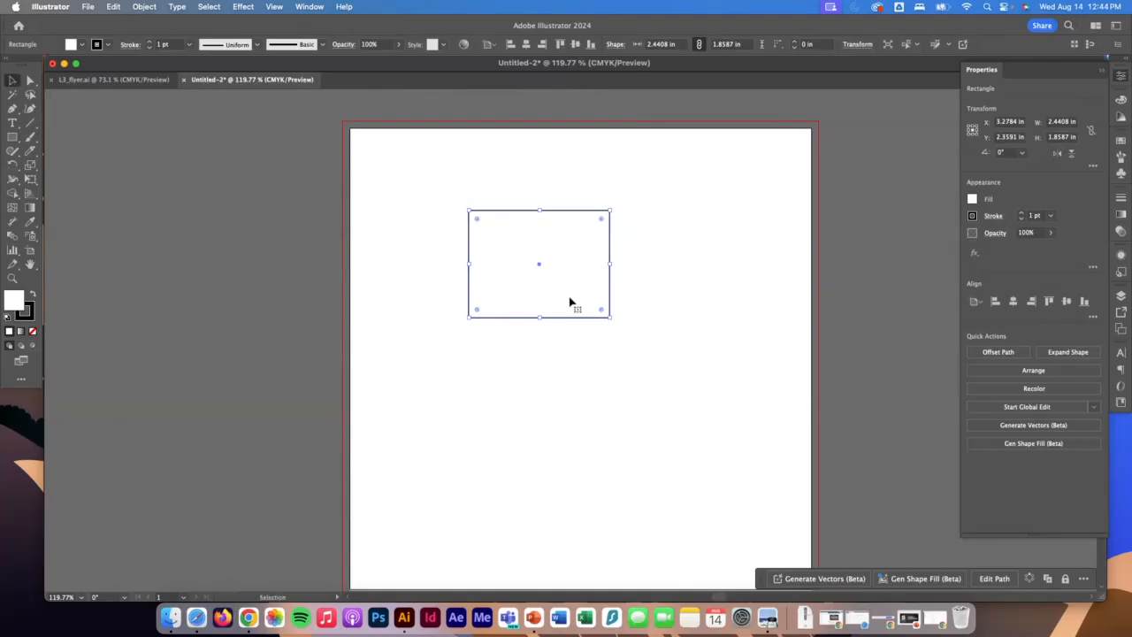
key("Delete")
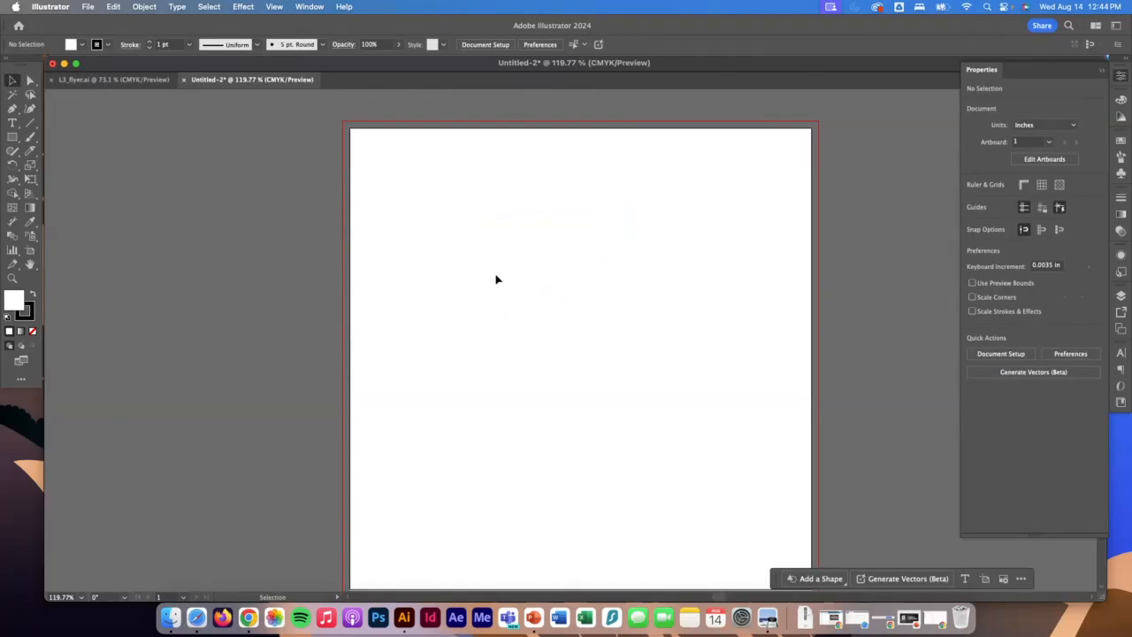
key("m")
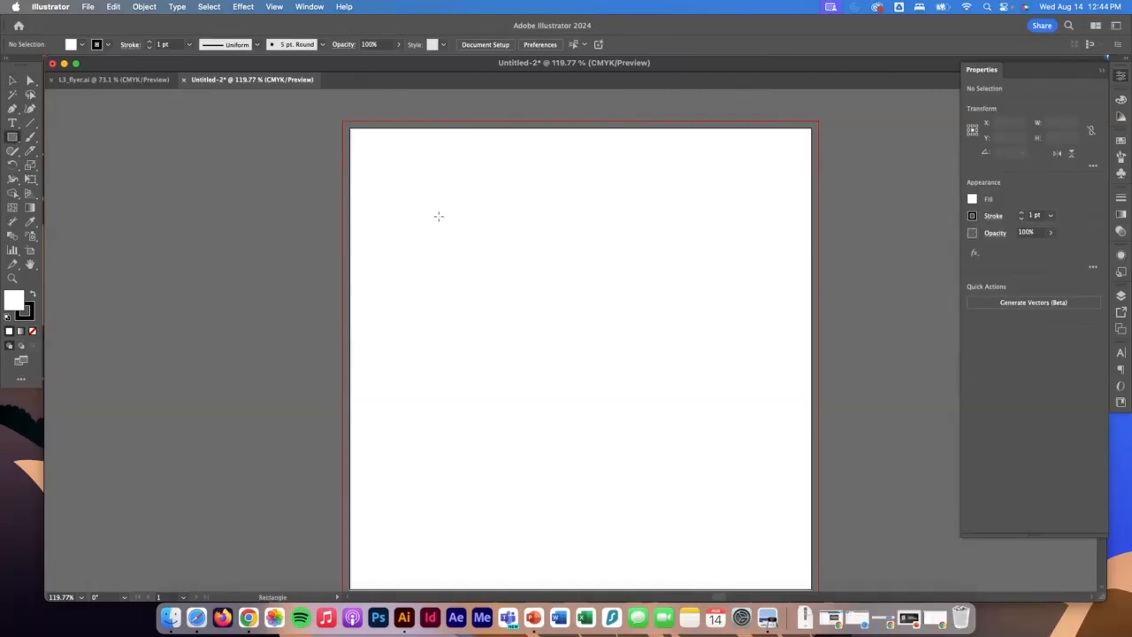
left_click(469, 223)
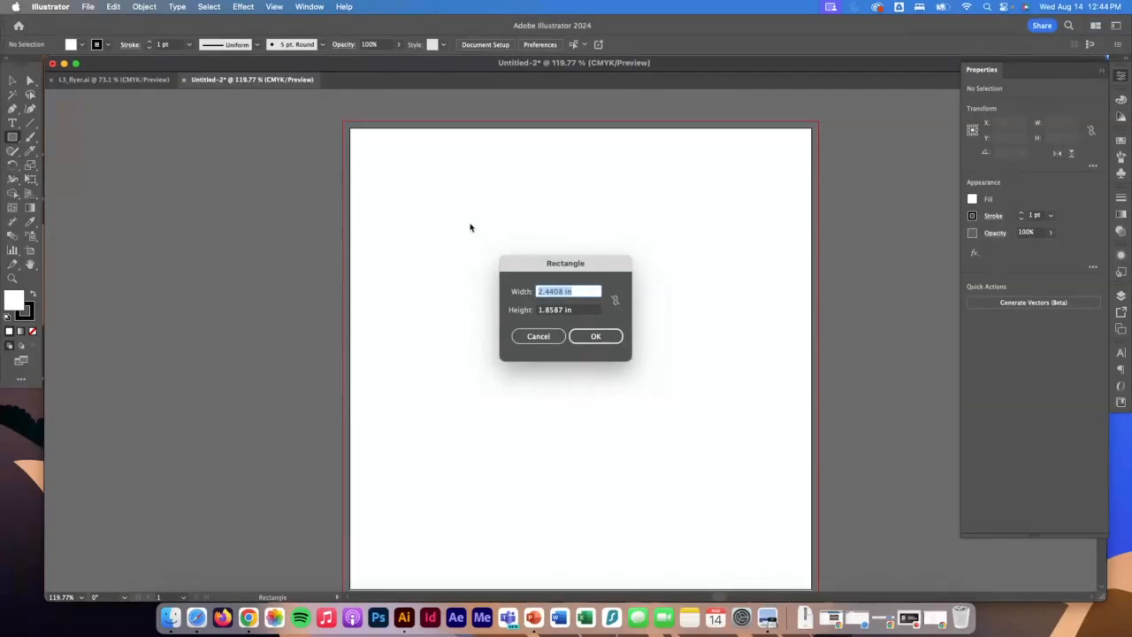
type("2.3")
key("Tab")
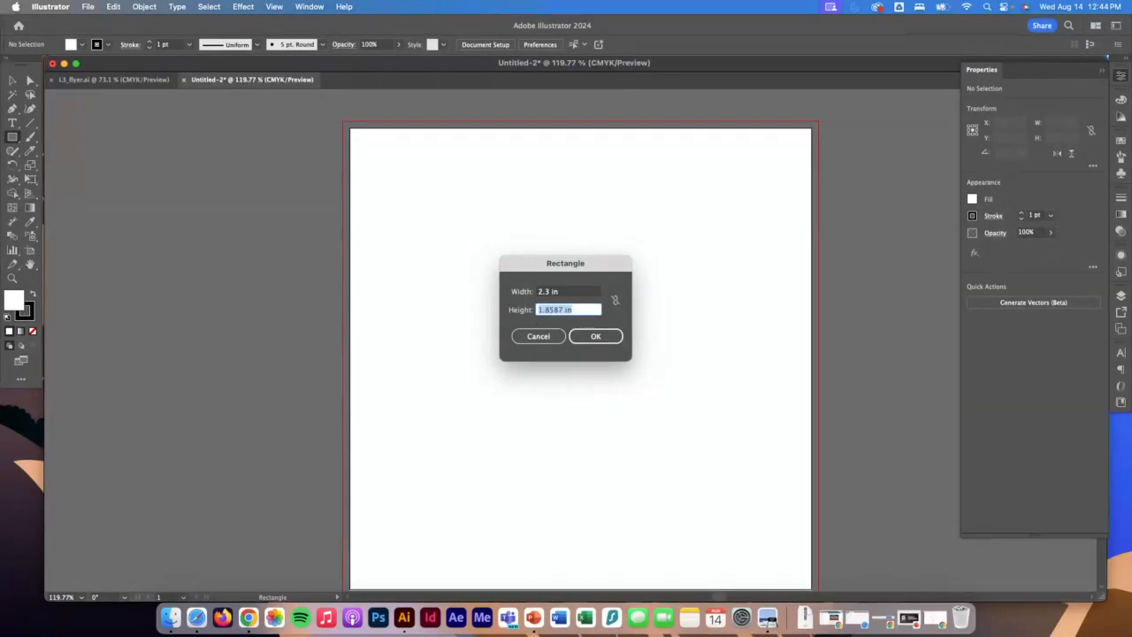
type("1.3")
key("Return")
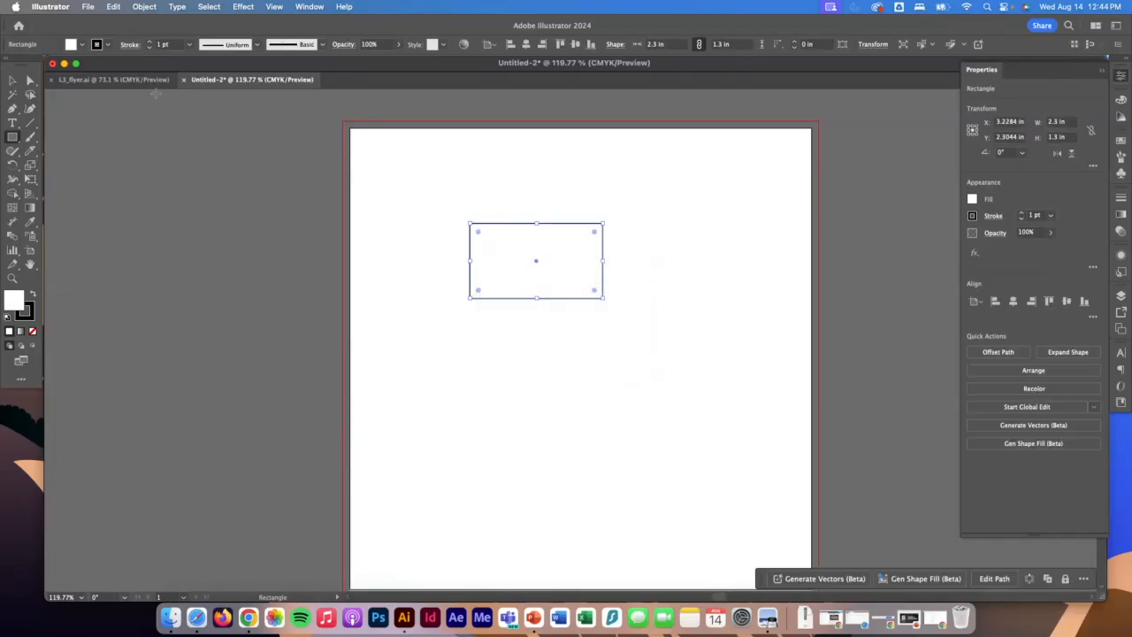
Remove the rectangle's stroke and fill the shape with a brown swatch.
left_click(107, 44)
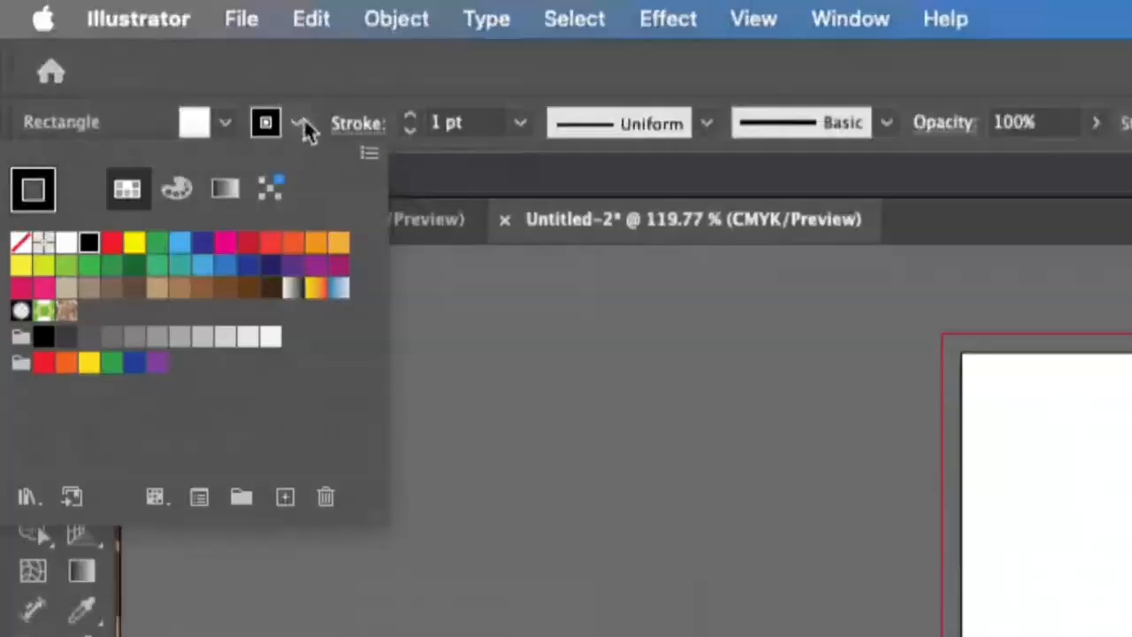
left_click(222, 91)
left_click(222, 91)
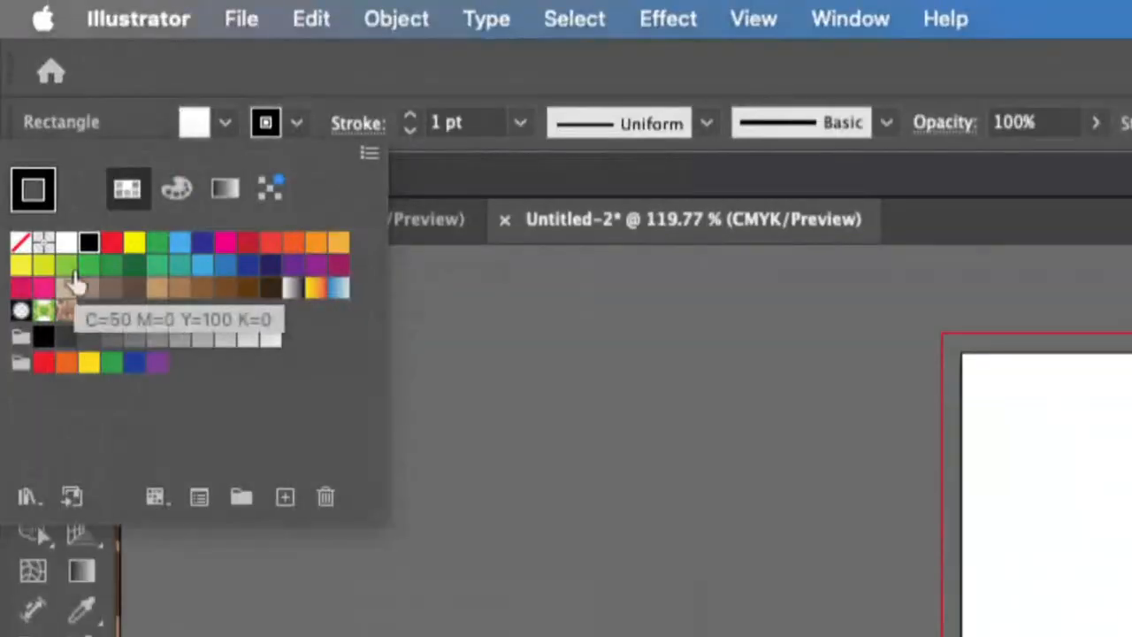
left_click(21, 250)
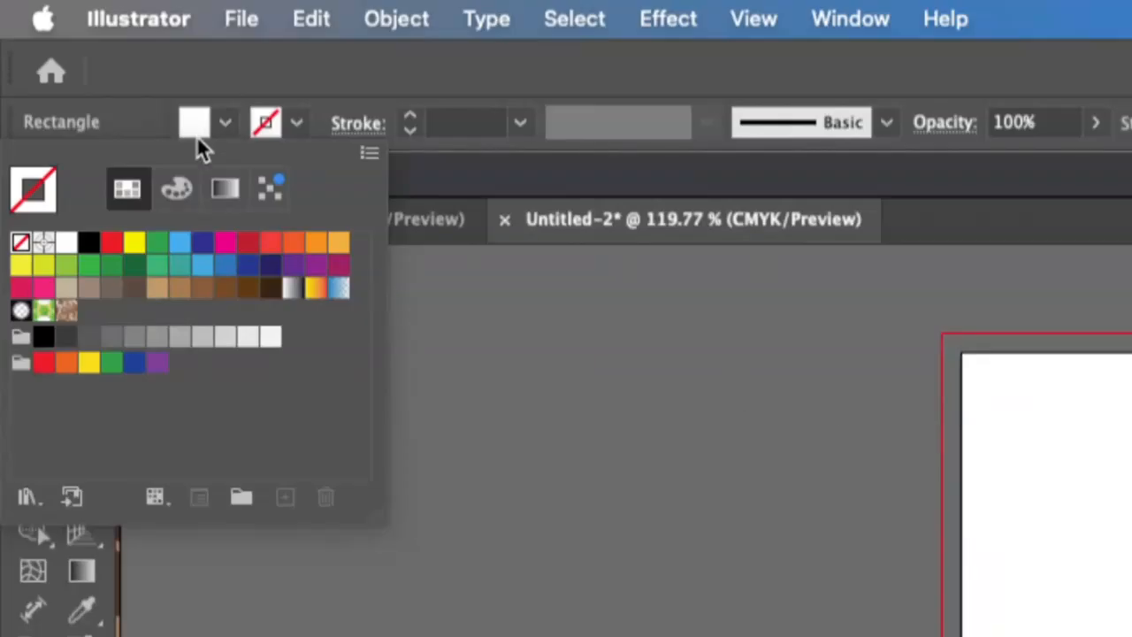
left_click(222, 124)
left_click(223, 124)
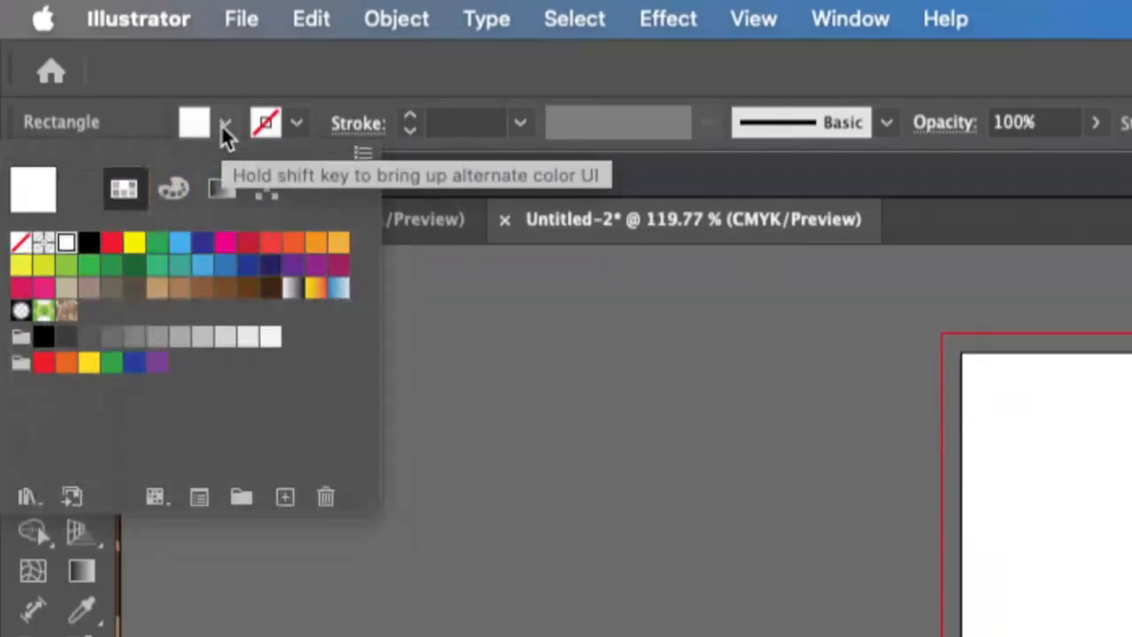
left_click(178, 290)
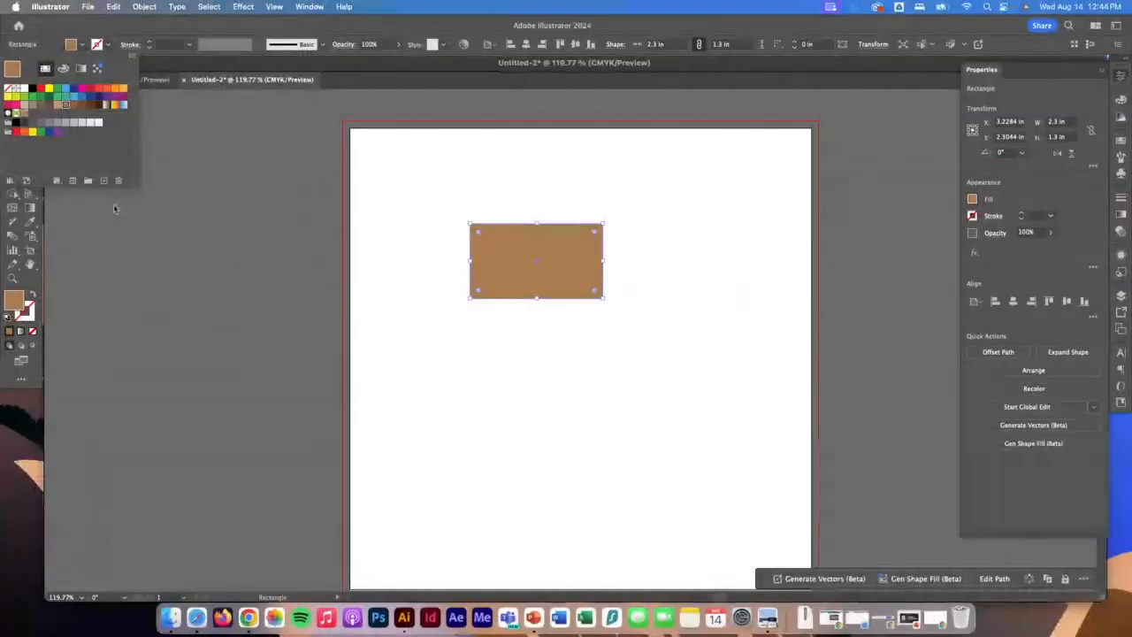
left_click(49, 24)
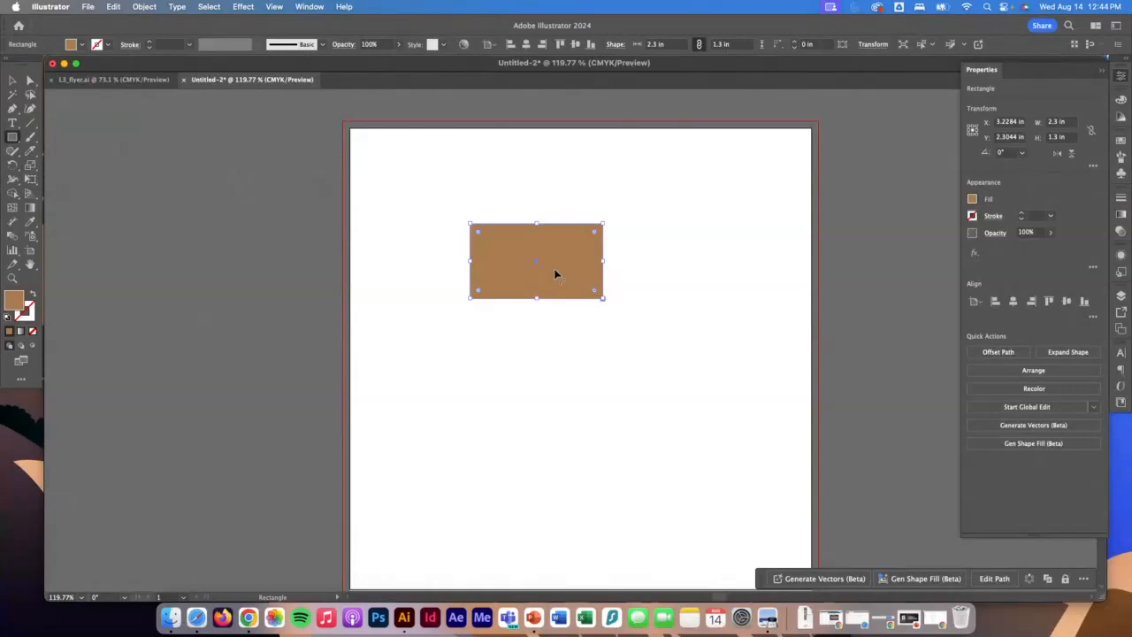
Move the brown rectangle to the upper-right area of the artboard, keeping its size.
left_click_drag(555, 270, 637, 273)
key("super+z")
left_click(12, 81)
left_click_drag(569, 286, 717, 269)
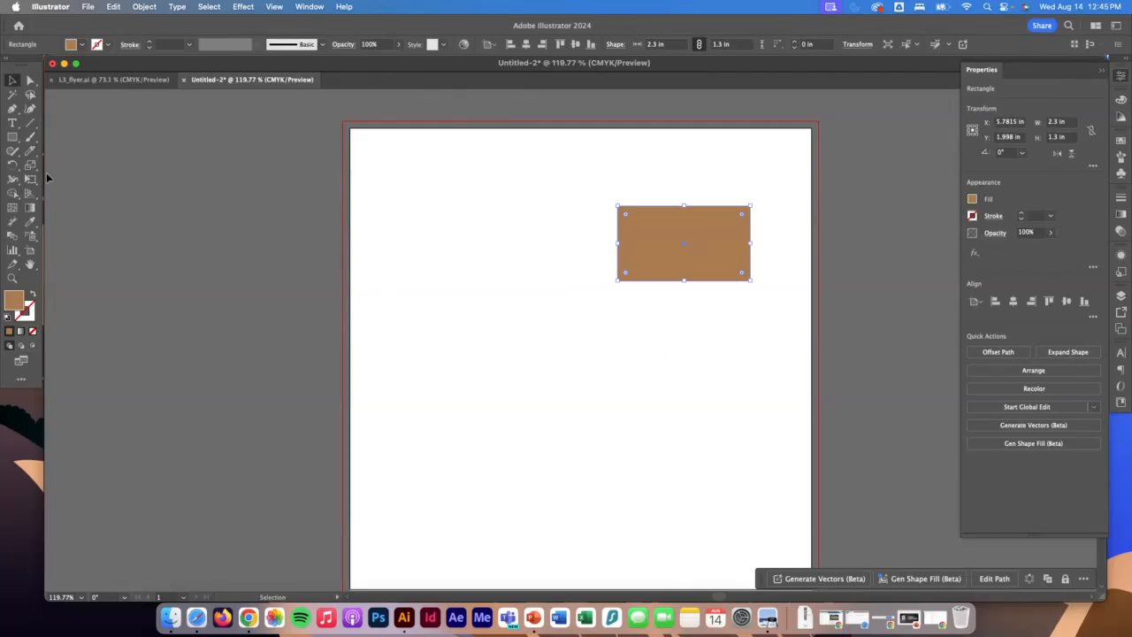
Create a second rectangle exactly 4.6 in wide by 2.9 in high below and left of the first one.
left_click(12, 137)
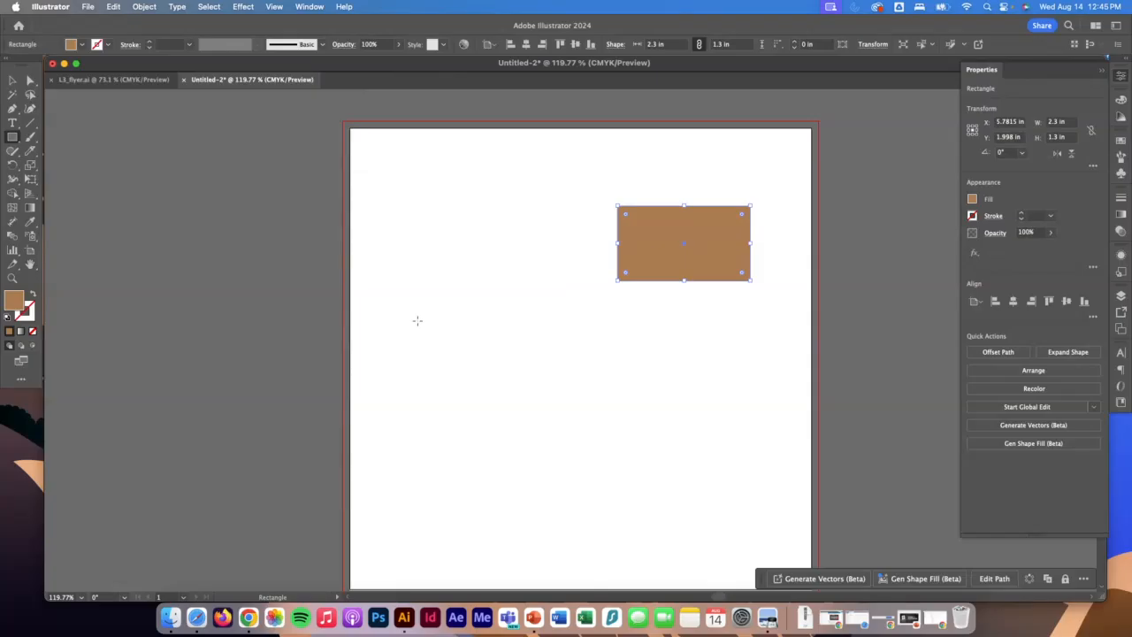
left_click(416, 320)
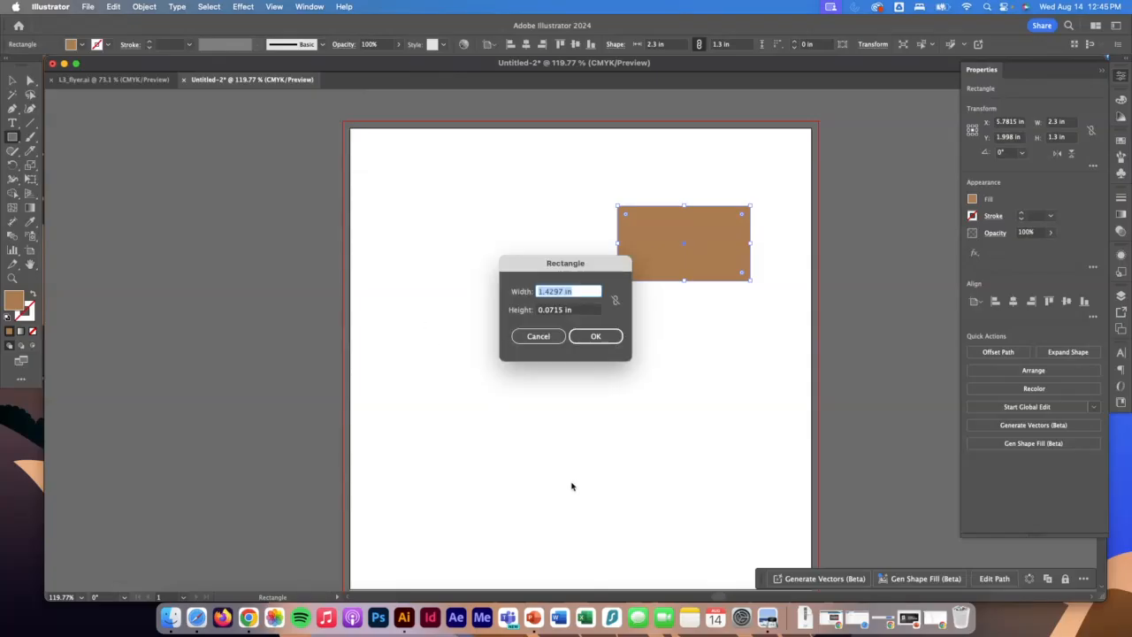
type("4.6")
key("Tab")
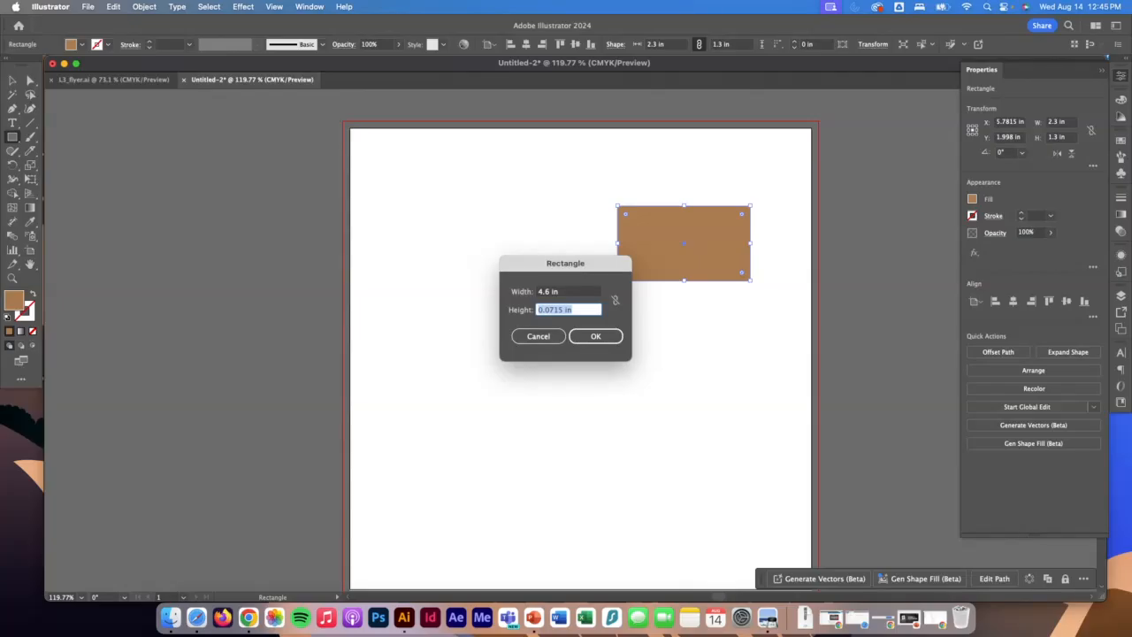
type("2.9")
key("Return")
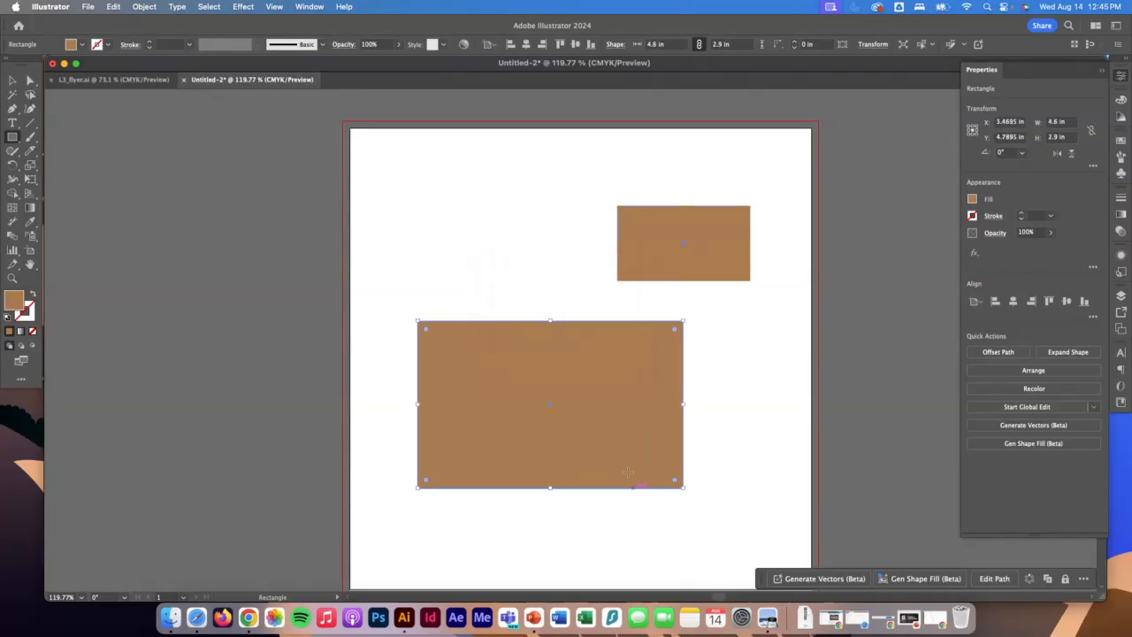
Move the large rectangle to the upper part of the artboard and shift the small one further right, partly overlapping it.
left_click(13, 81)
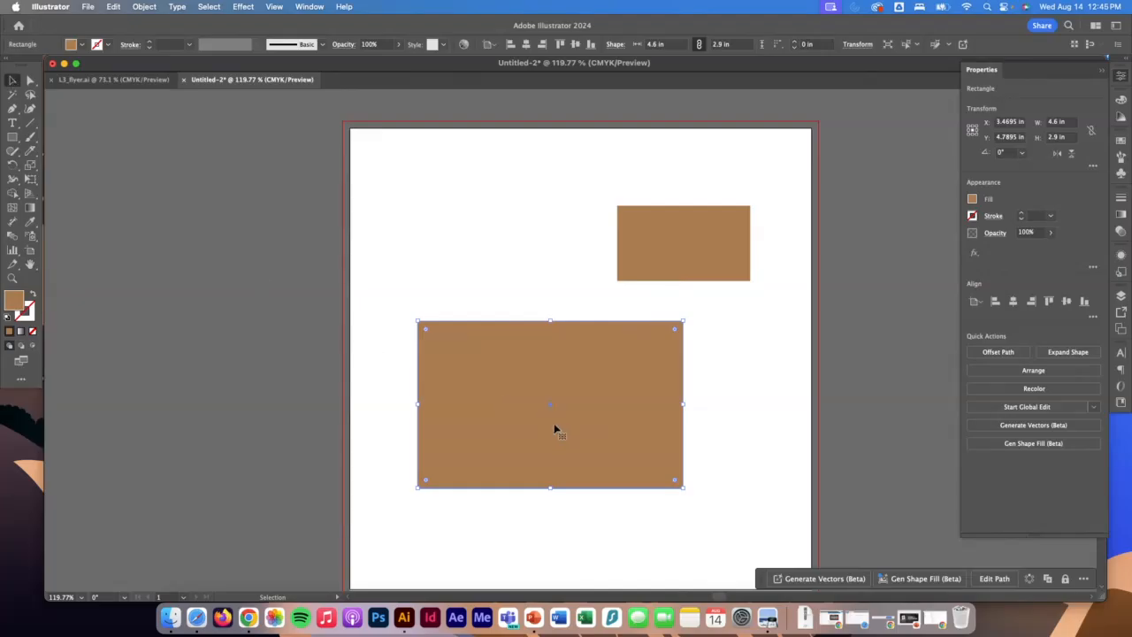
left_click_drag(555, 430, 558, 305)
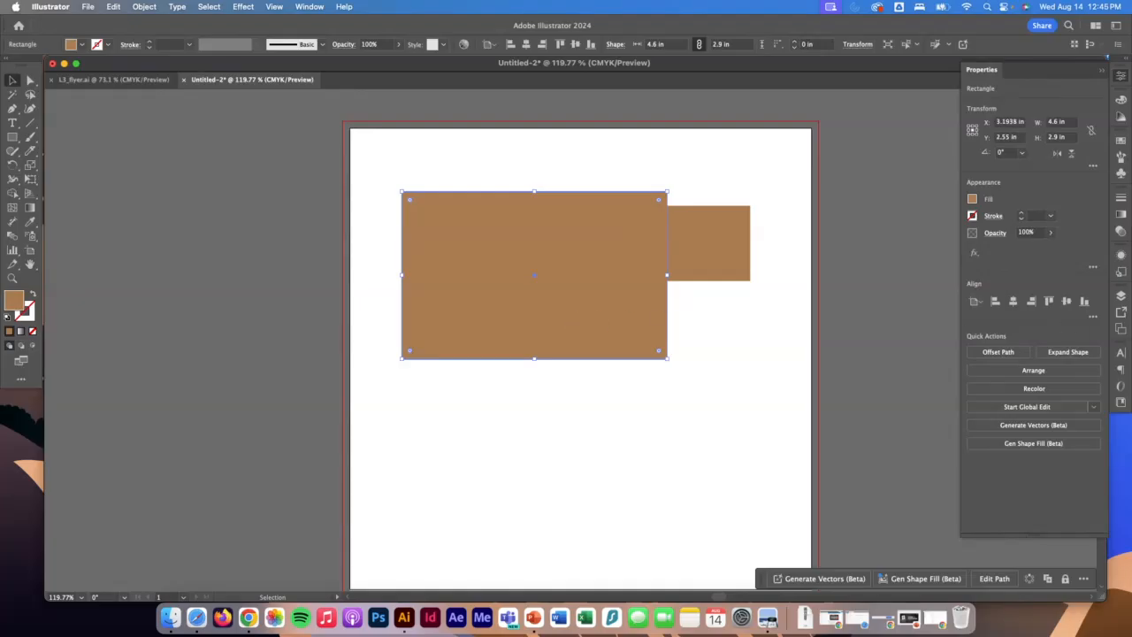
key("super+Tab")
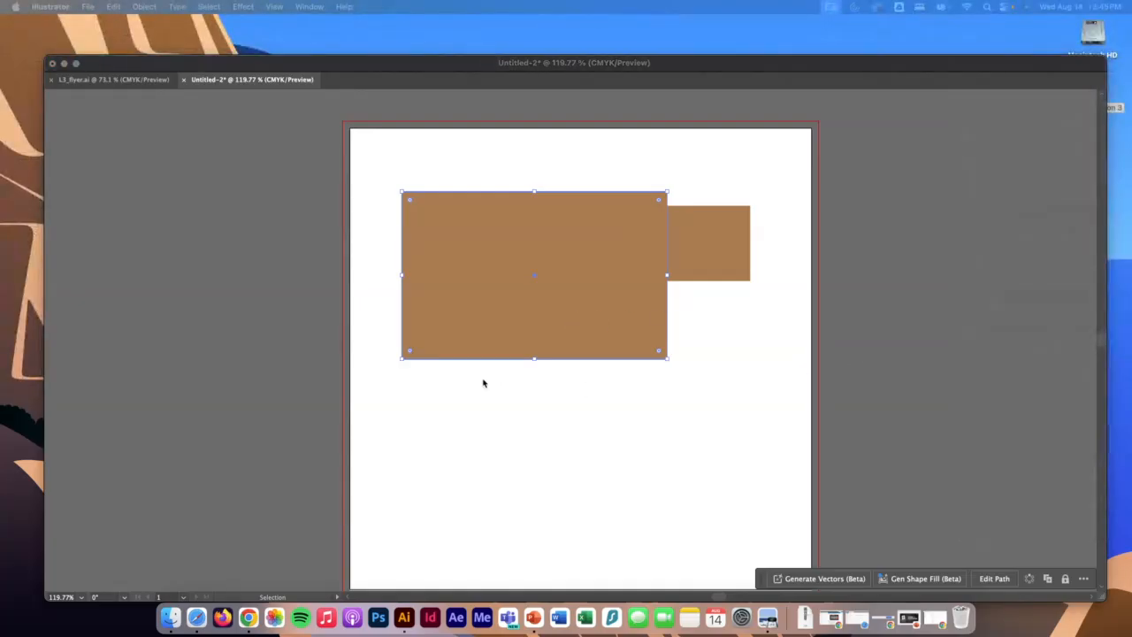
key("super+Tab")
left_click(681, 240)
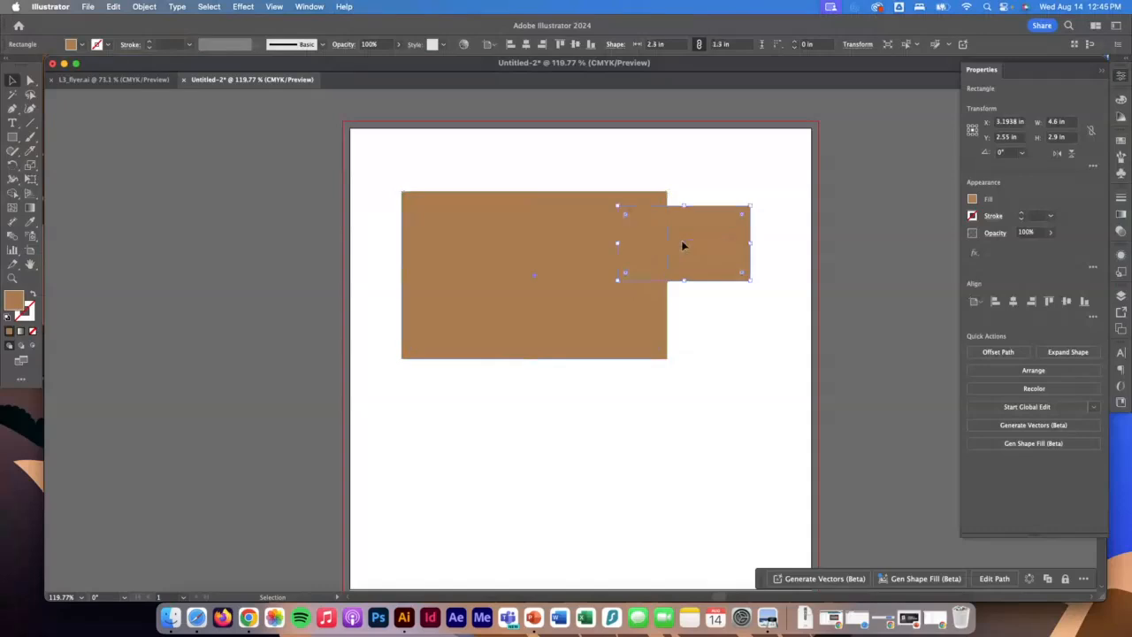
left_click_drag(701, 245, 732, 251)
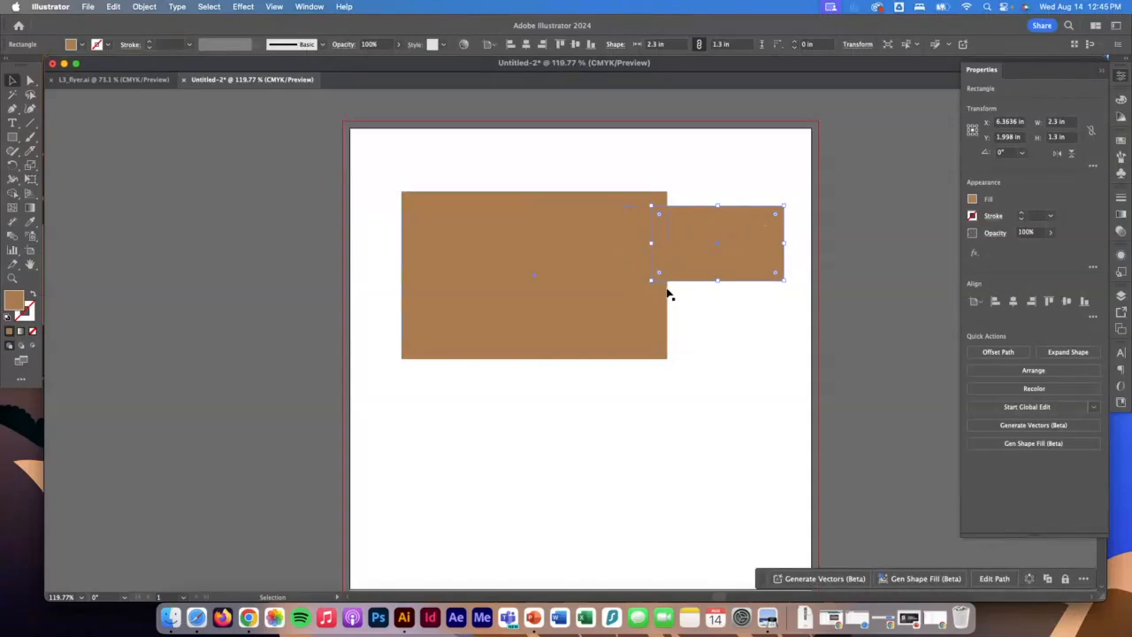
Round all four corners of the large rectangle to a radius of about 0.88 in.
left_click(508, 259)
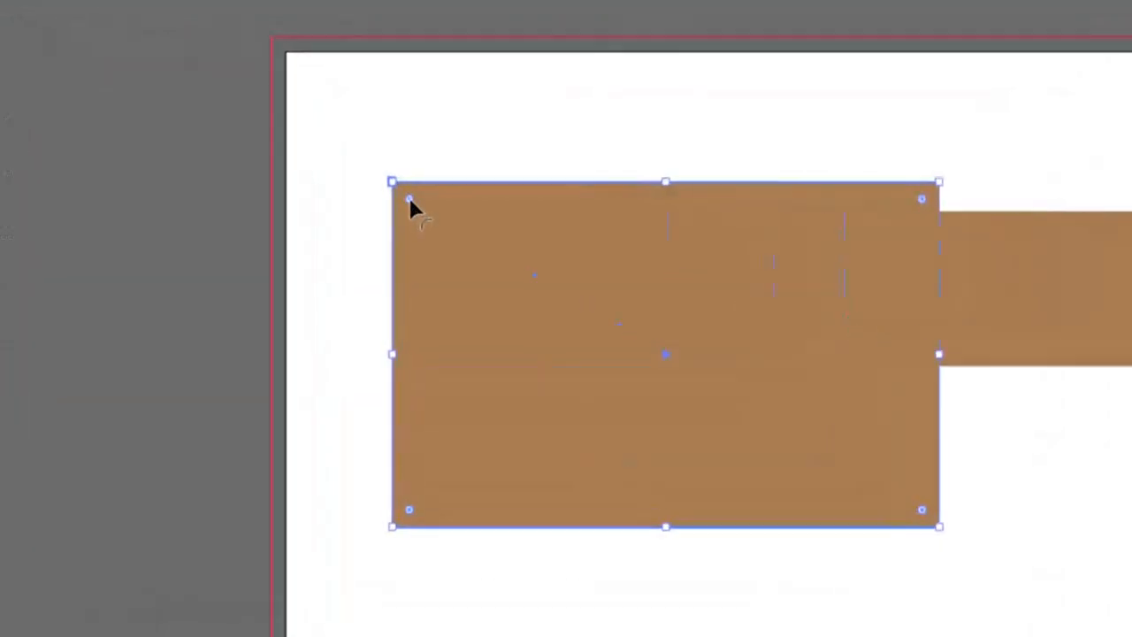
left_click_drag(410, 199, 534, 251)
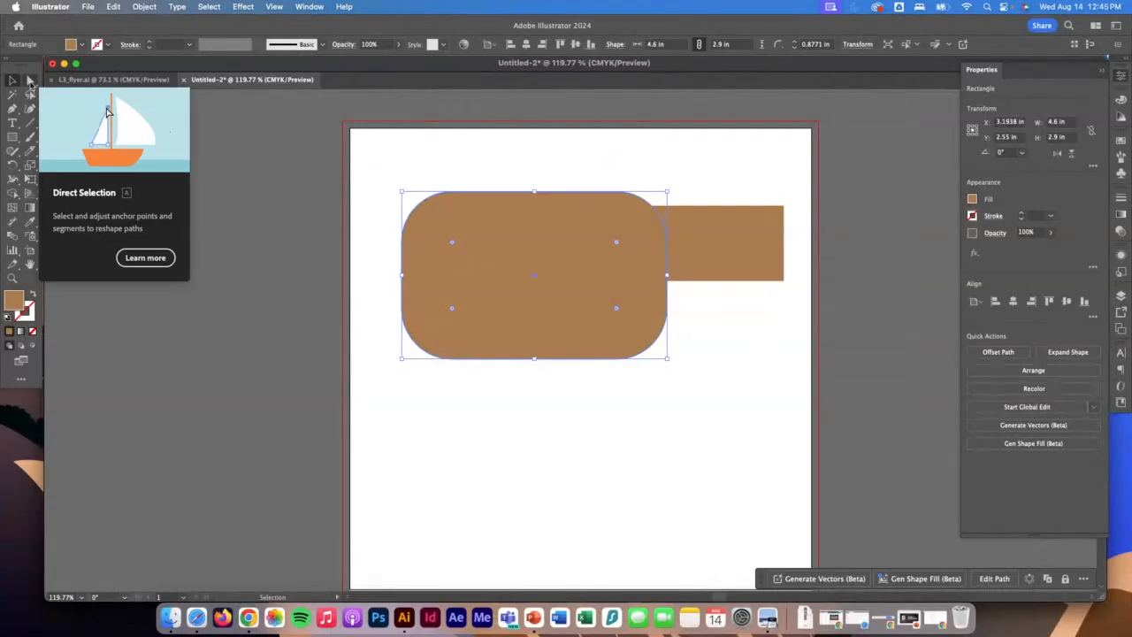
Round only the small rectangle's lower-right corner to 1.3 in and its upper-left corner to about 0.43 in, leaving nothing selected.
left_click(31, 80)
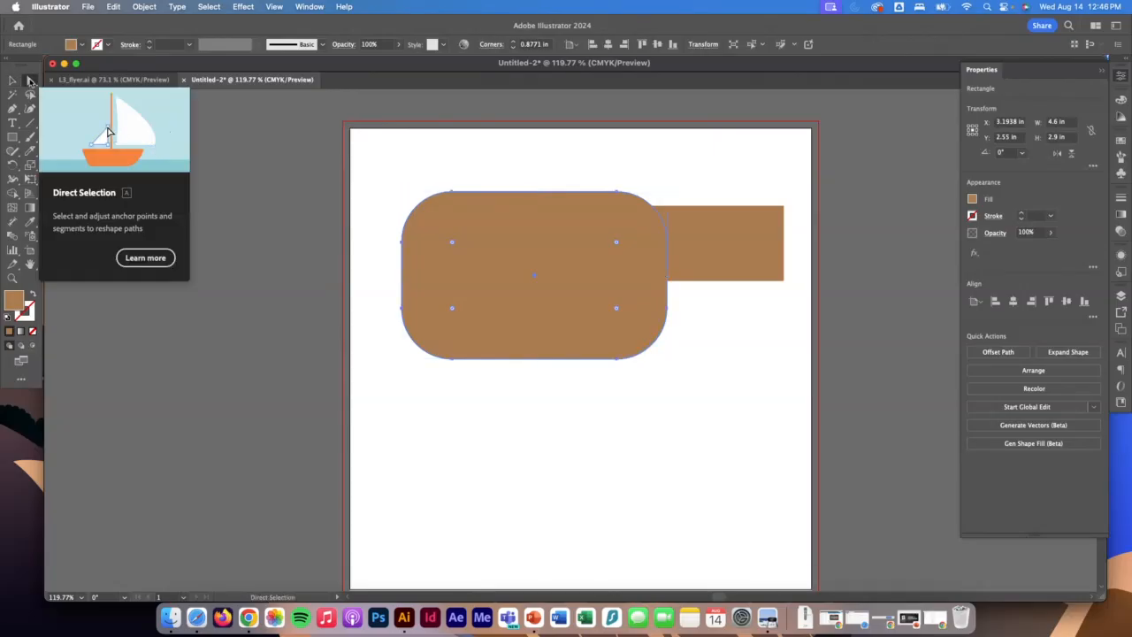
left_click(712, 235)
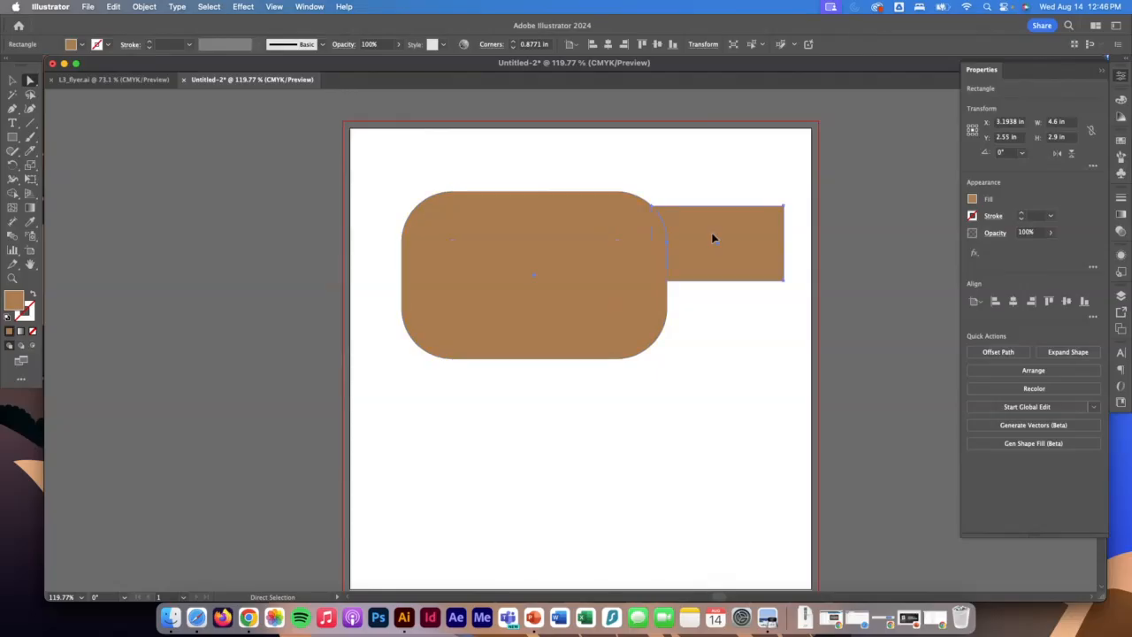
left_click(783, 282)
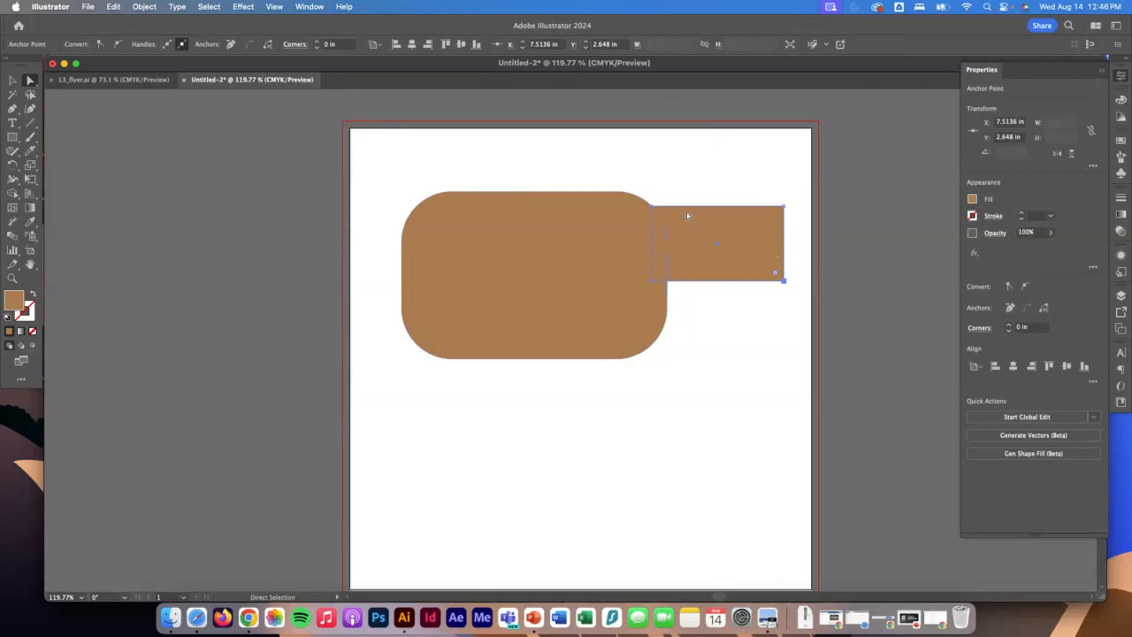
left_click_drag(775, 272, 643, 252)
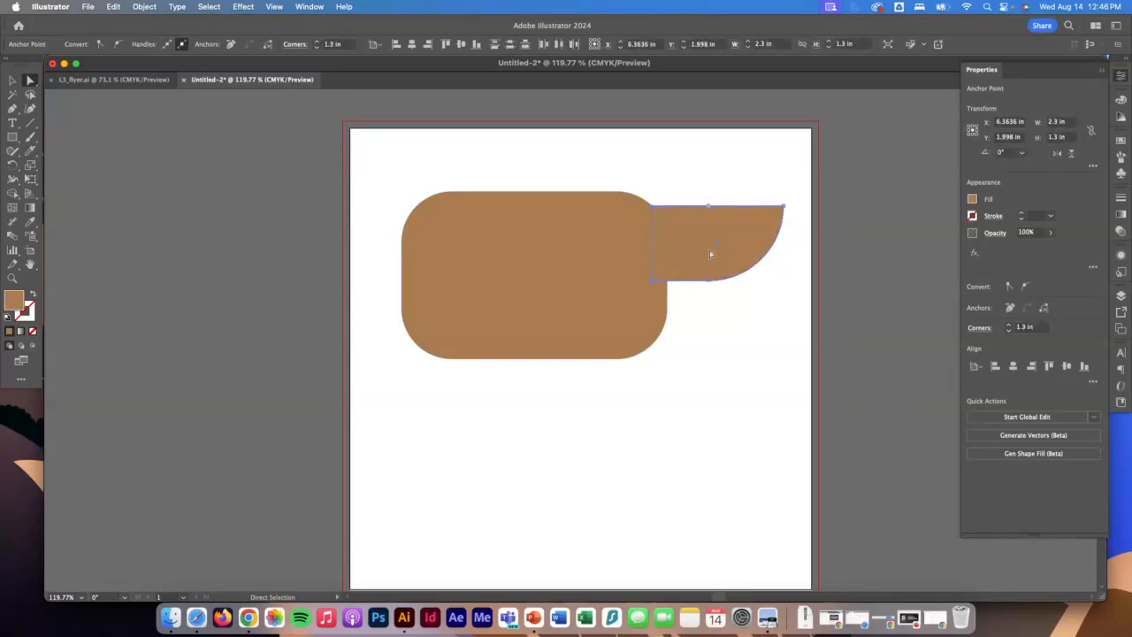
left_click(653, 207)
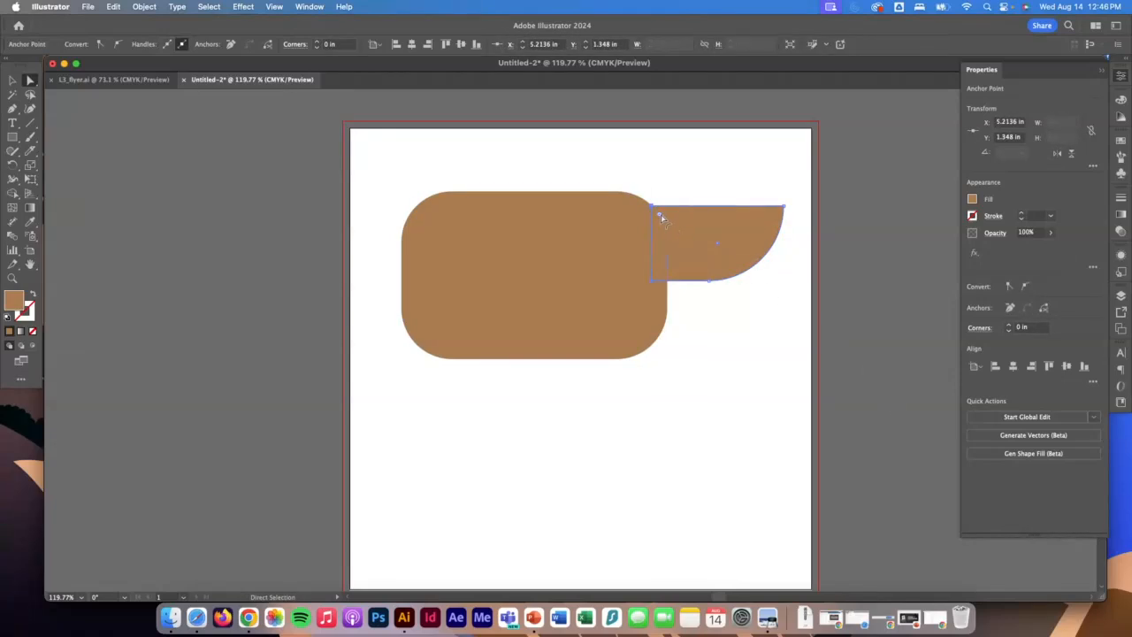
left_click_drag(661, 217, 680, 231)
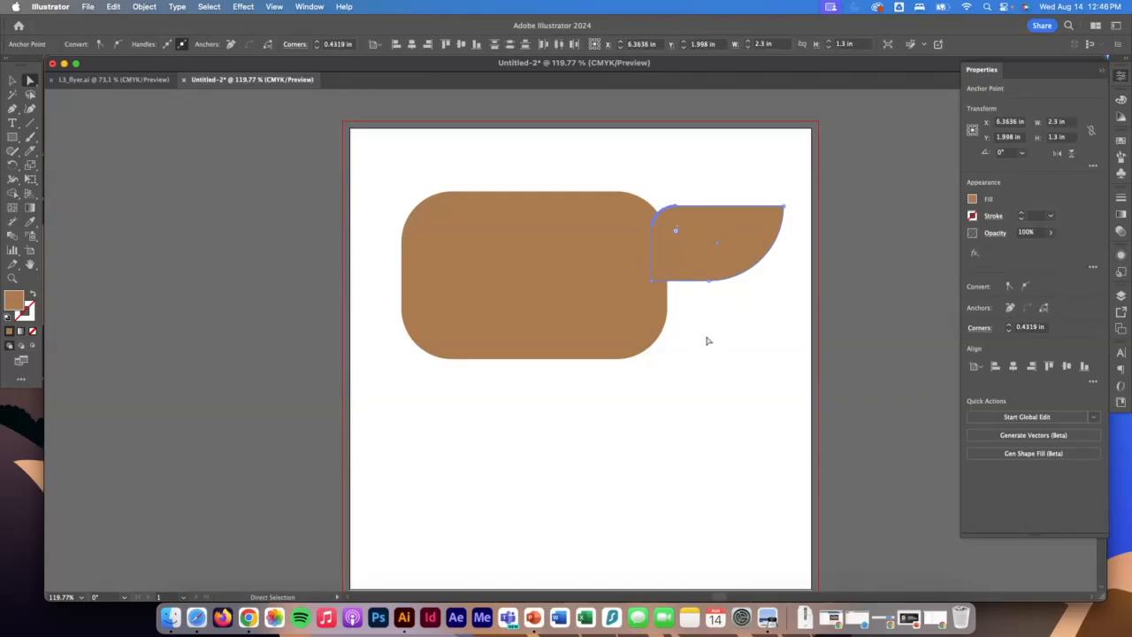
left_click(12, 80)
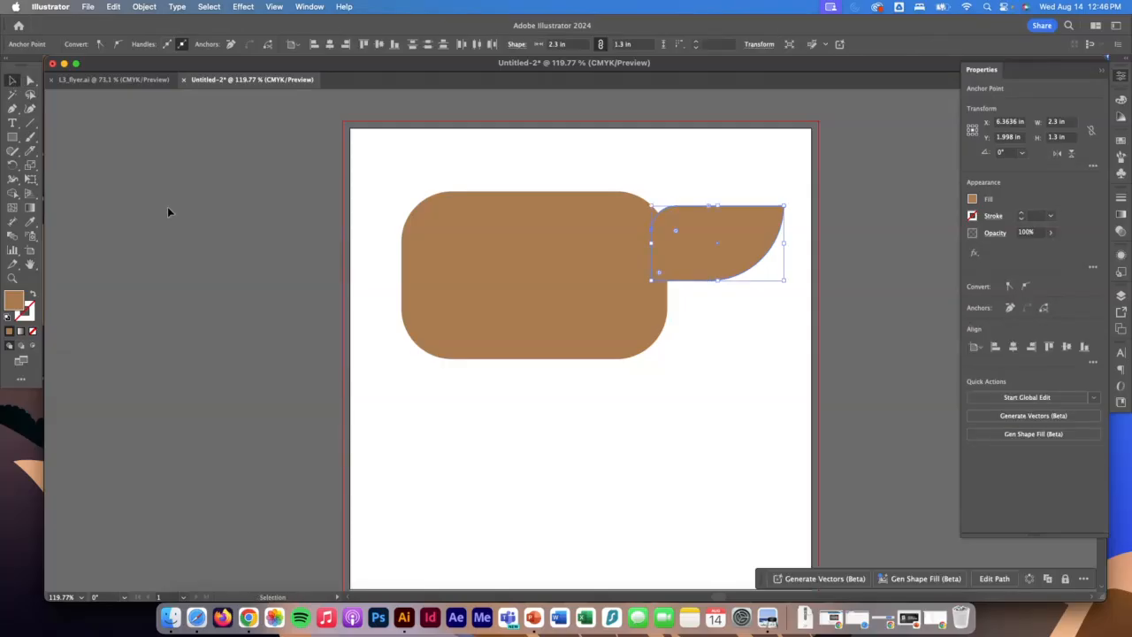
left_click(169, 210)
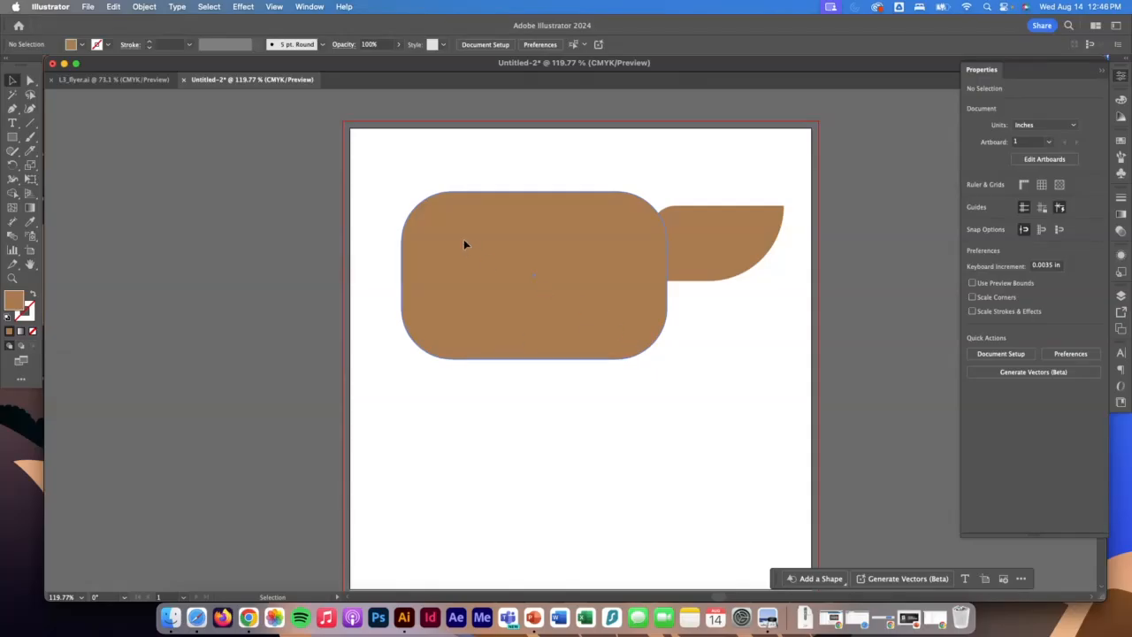
Duplicate the large rounded rectangle and place the copy below the original on the artboard.
left_click(506, 251)
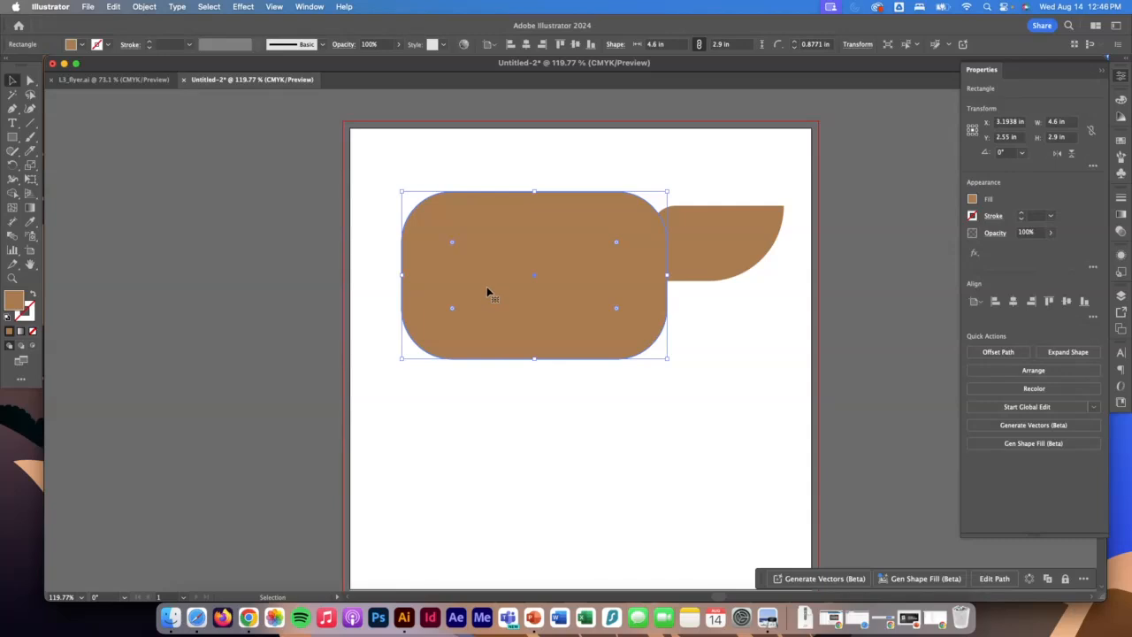
key("a")
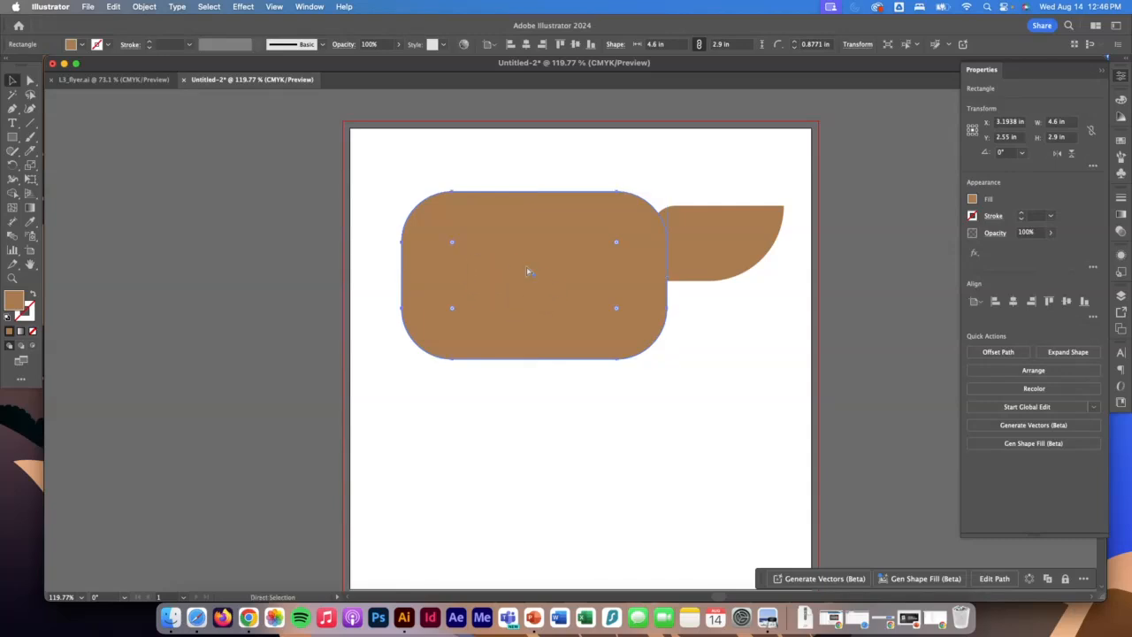
key("super+v")
key("v")
left_click_drag(542, 318, 559, 459)
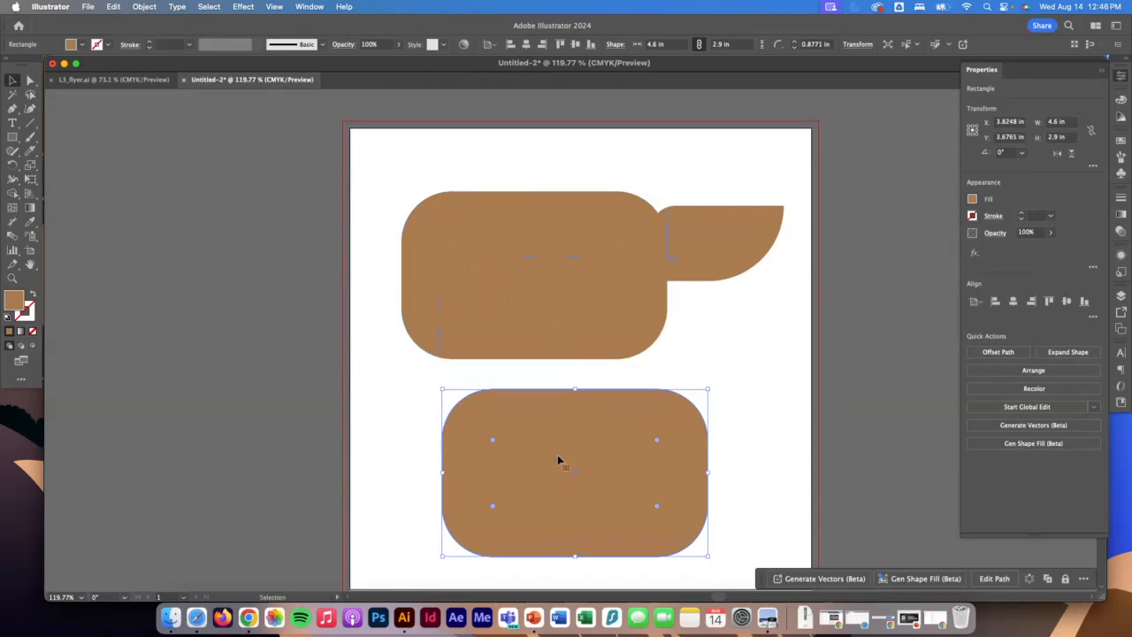
Reduce the copy's corner radius to about 0.31 in and resize it to about 2.3 in wide by 1.68 in high.
left_click_drag(492, 442, 457, 414)
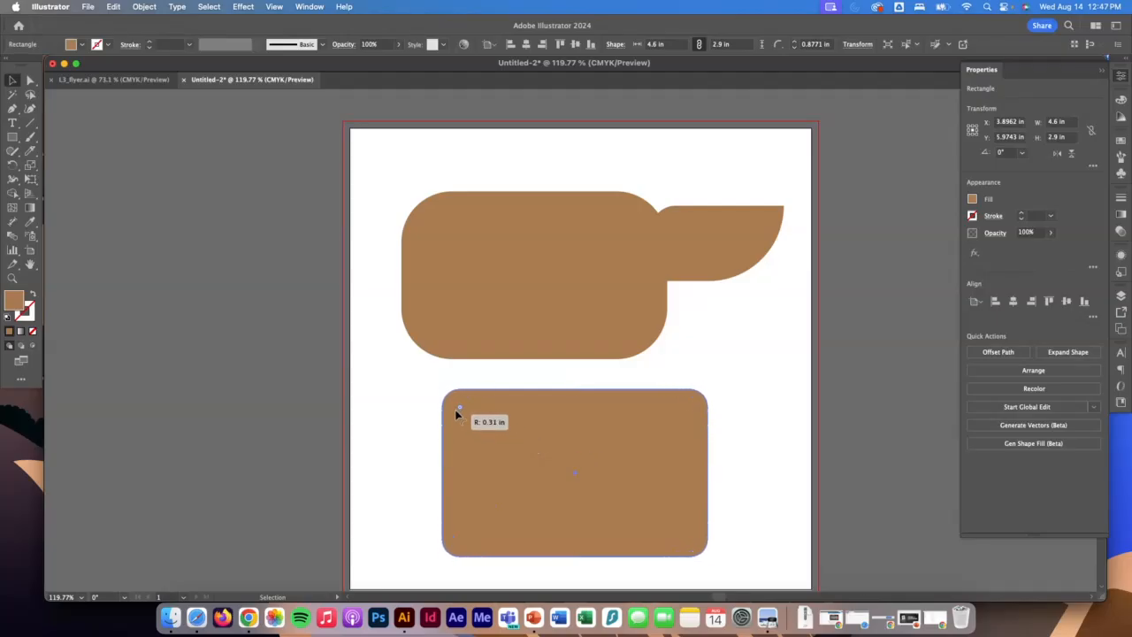
left_click_drag(442, 474, 534, 447)
left_click_drag(537, 534, 534, 465)
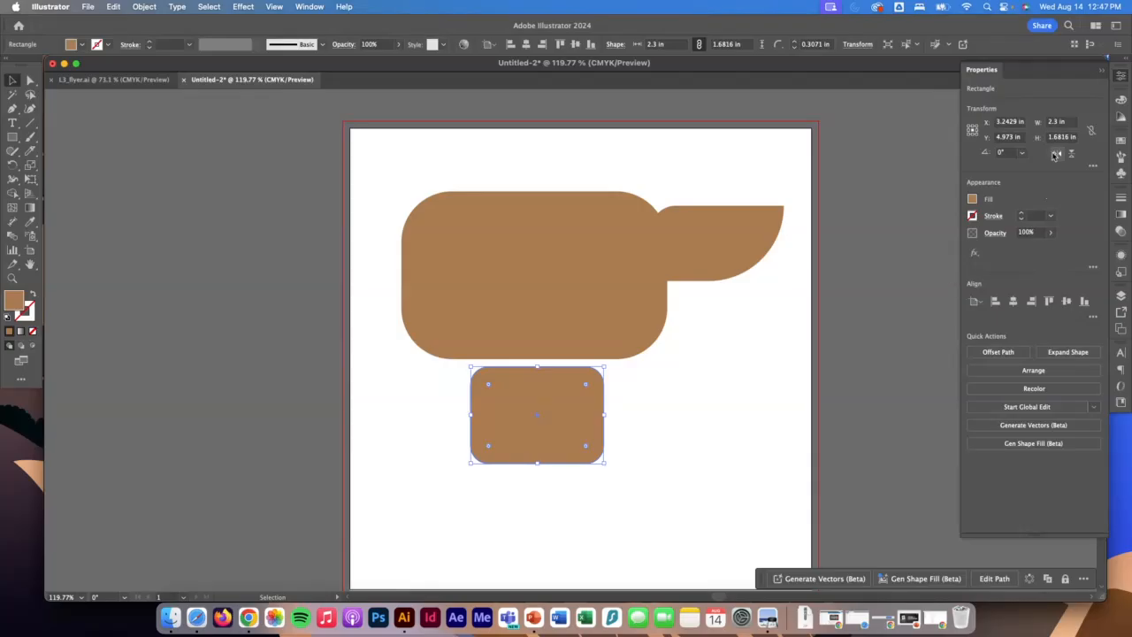
Show the extra transform options with the individual corner settings for the resized rounded rectangle.
left_click(1121, 77)
left_click(1121, 77)
left_click(1121, 77)
left_click(1121, 77)
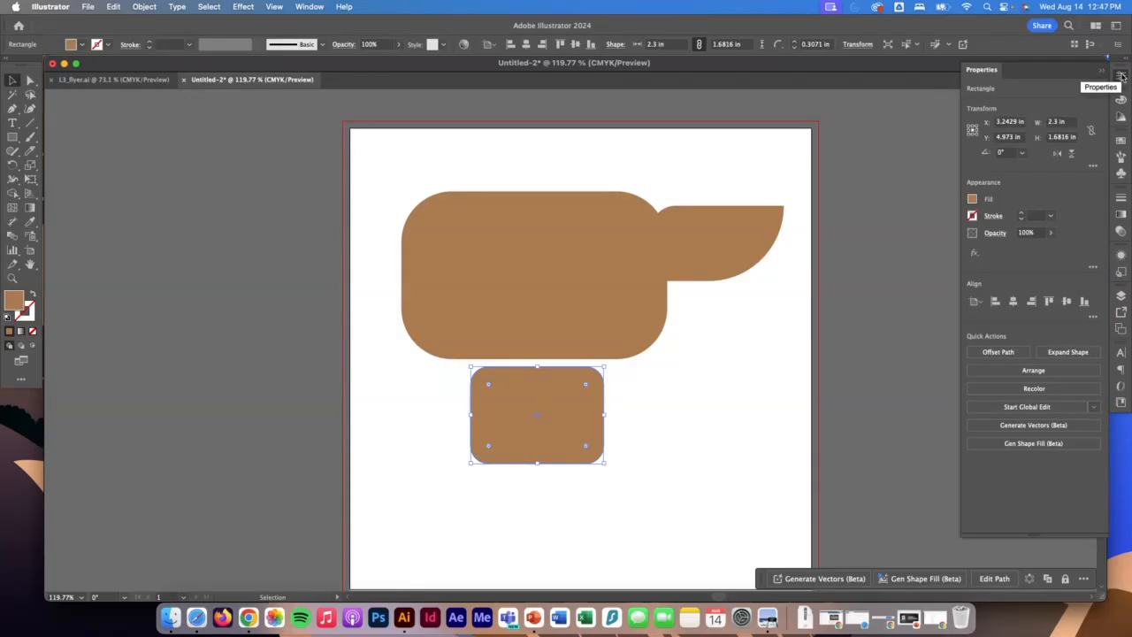
left_click(312, 6)
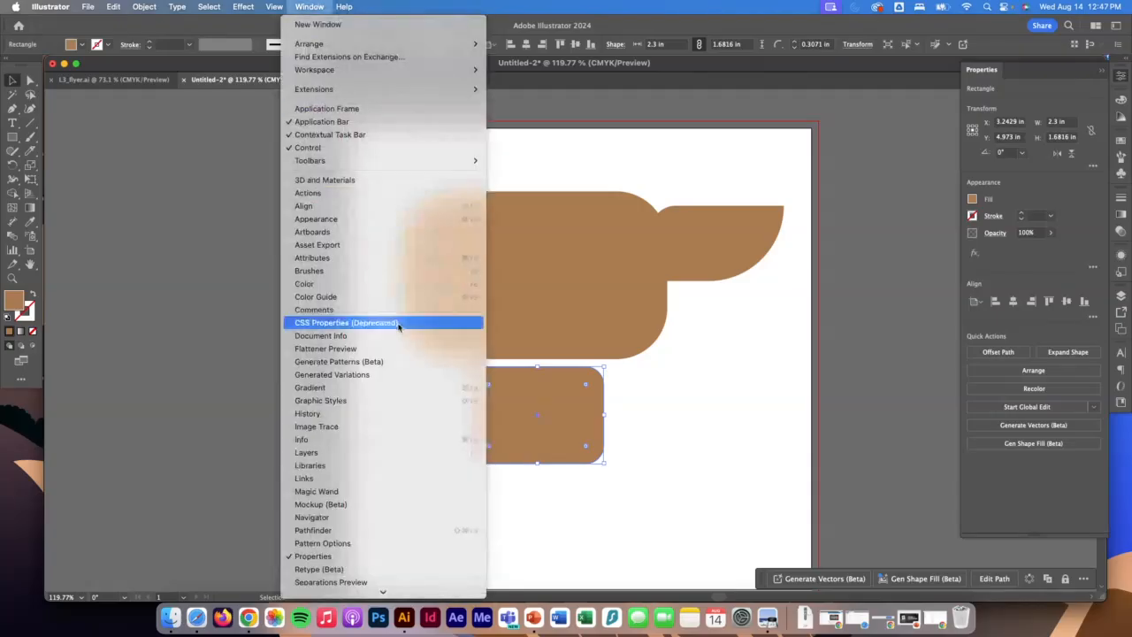
left_click(1044, 105)
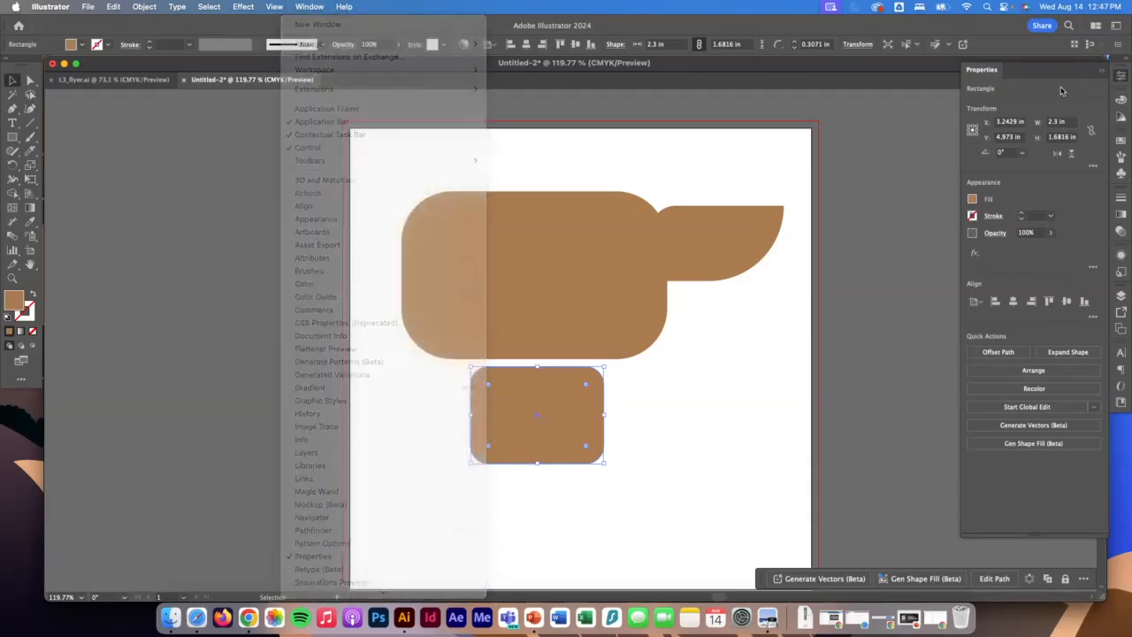
left_click(1094, 167)
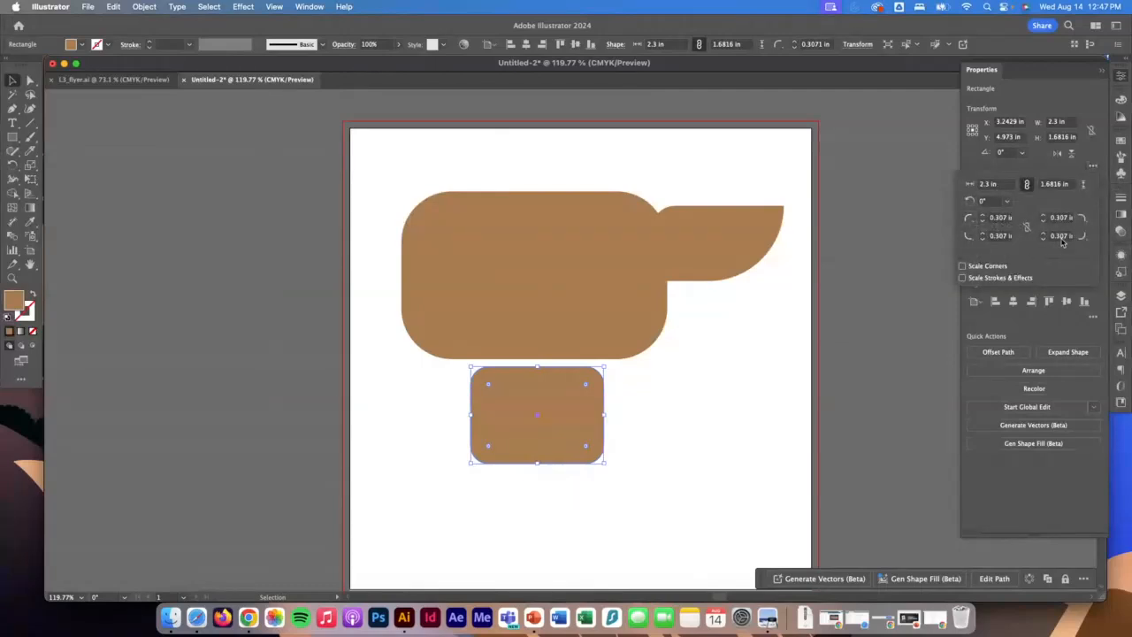
Change both upper corners of the small rounded rectangle to the Chamfer corner type.
left_click(970, 219)
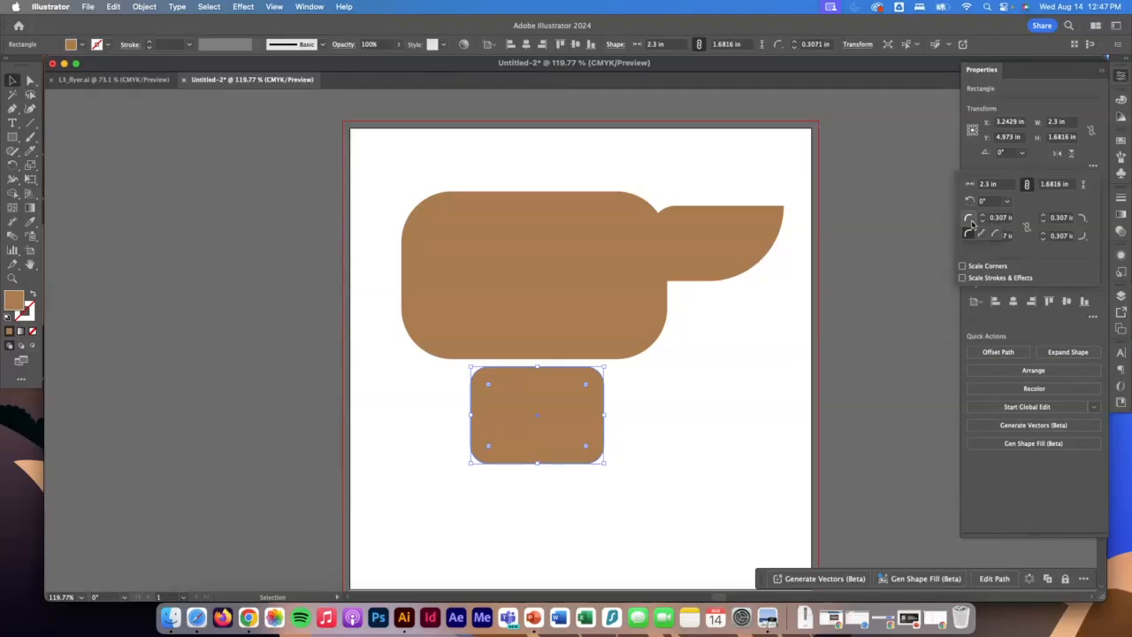
left_click(981, 235)
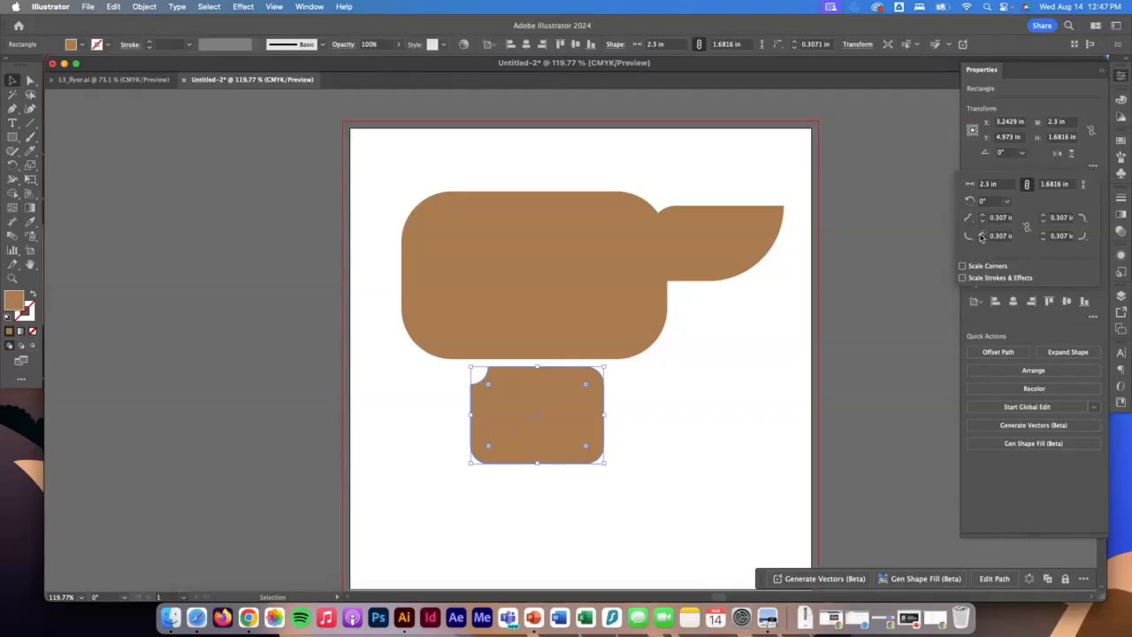
left_click(970, 218)
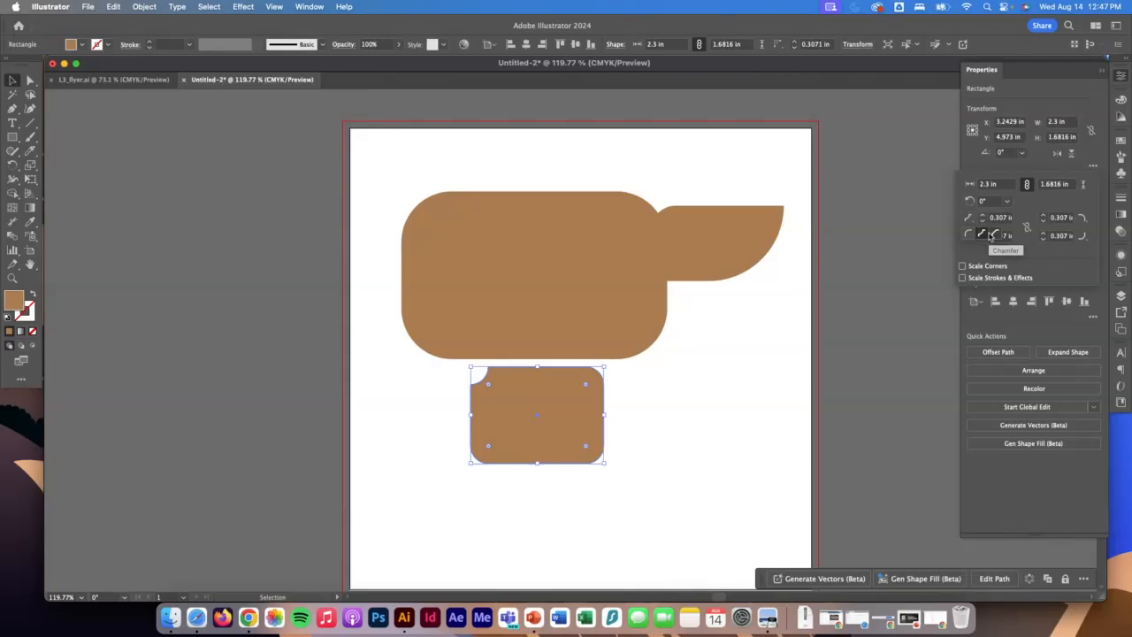
left_click(991, 235)
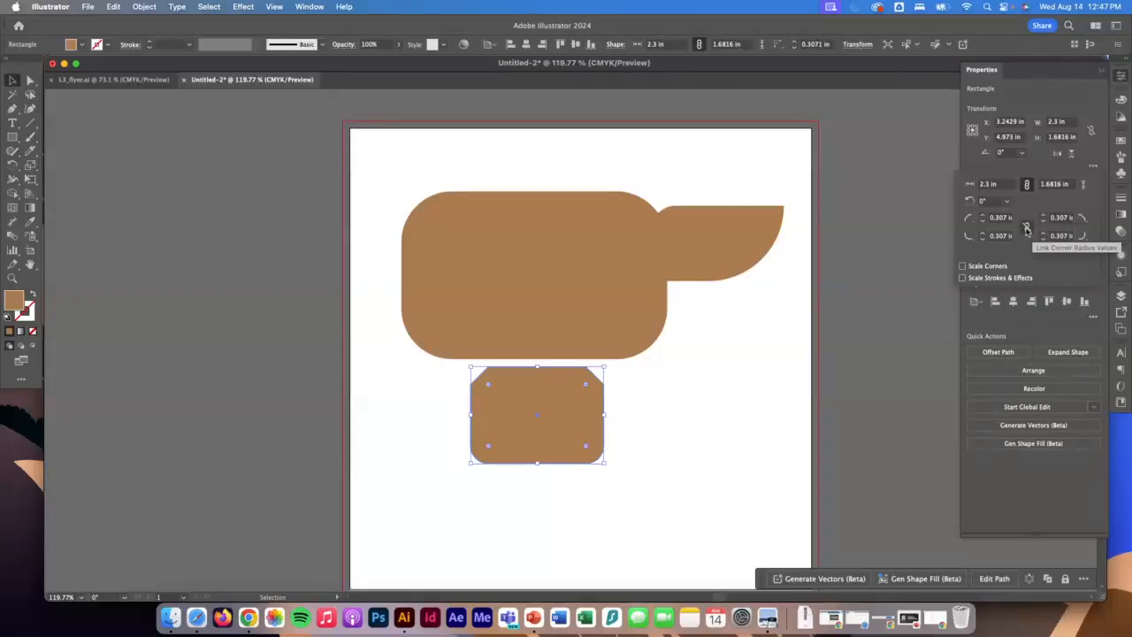
Set the radius of both chamfered upper corners to 0.5 in.
left_click(982, 217)
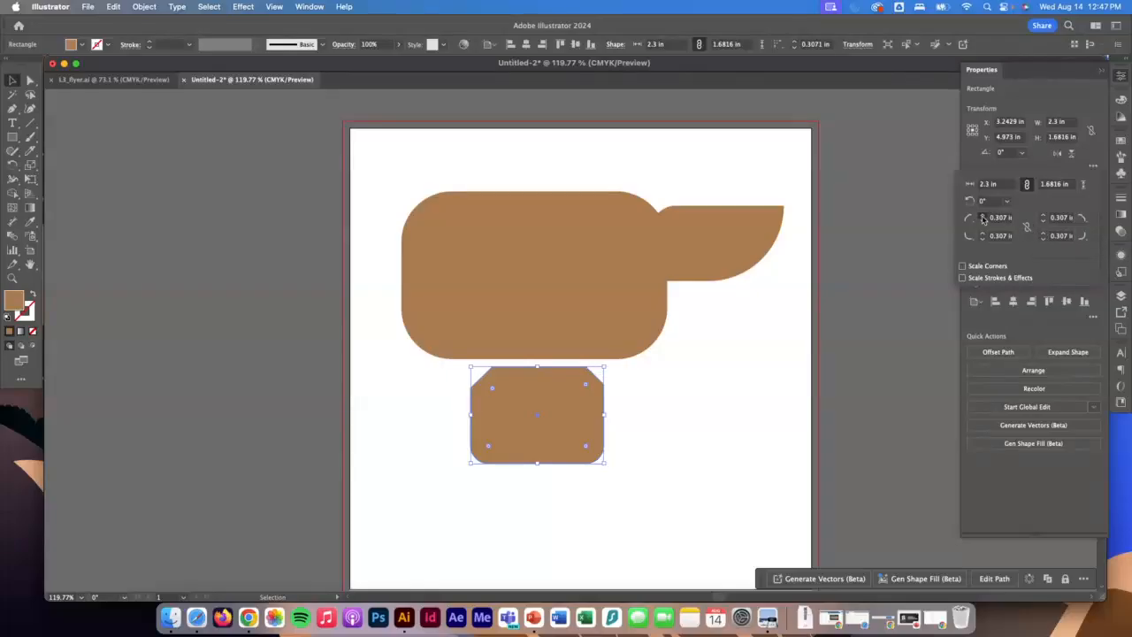
left_click(1043, 217)
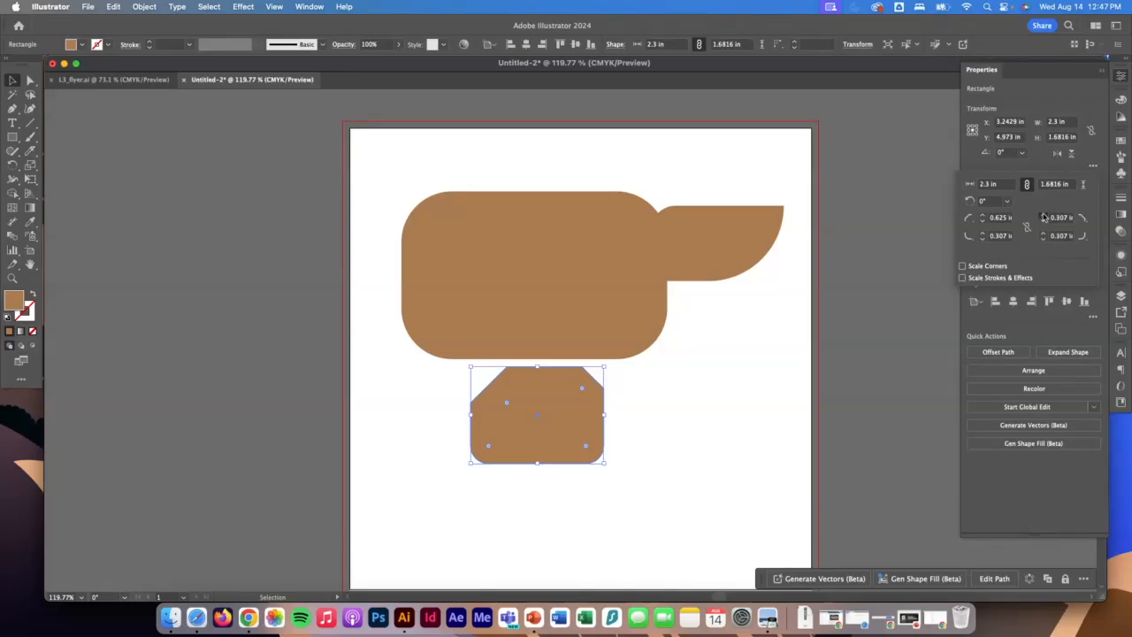
left_click(982, 218)
left_click(982, 223)
left_click(982, 224)
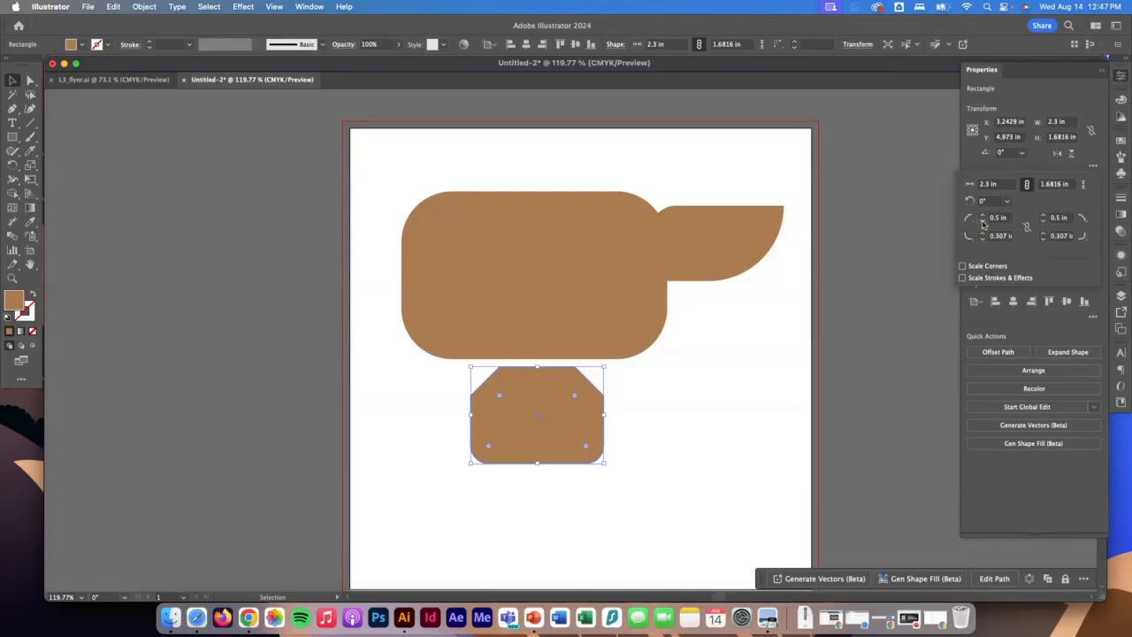
Reduce the radii of both lower corners until they look square, and move the shape to about X 1.56 in, Y 6.79 in.
left_click(983, 238)
left_click(1043, 239)
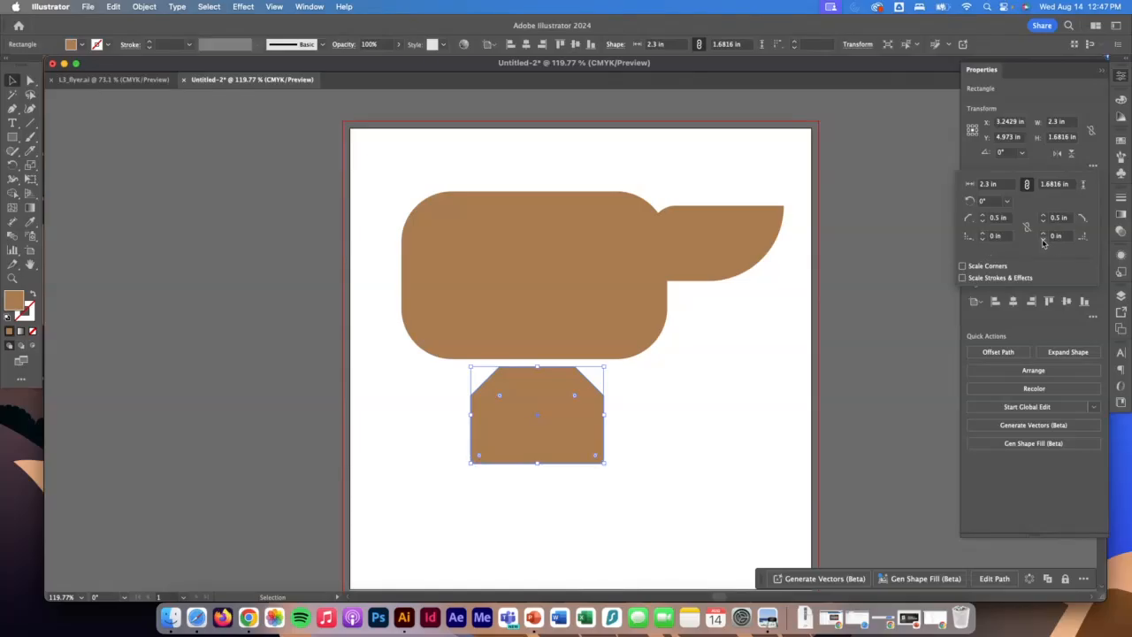
left_click(546, 412)
left_click_drag(549, 421, 461, 526)
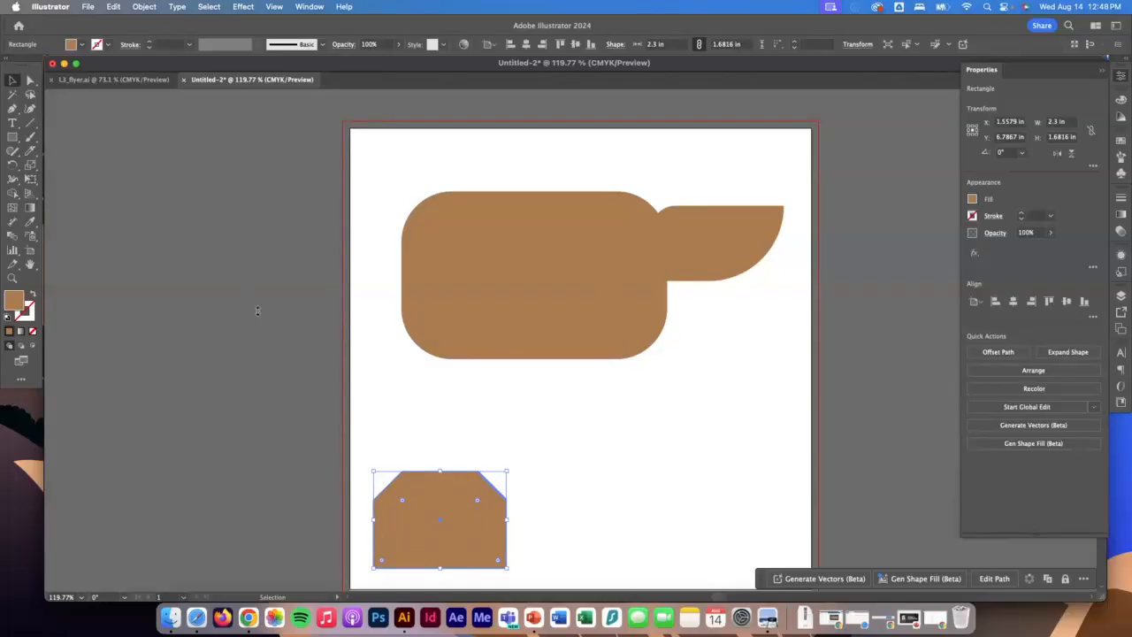
Draw a circle about 0.62 in wide with the Ellipse tool, below the pointed shape on the artboard.
left_click(13, 137)
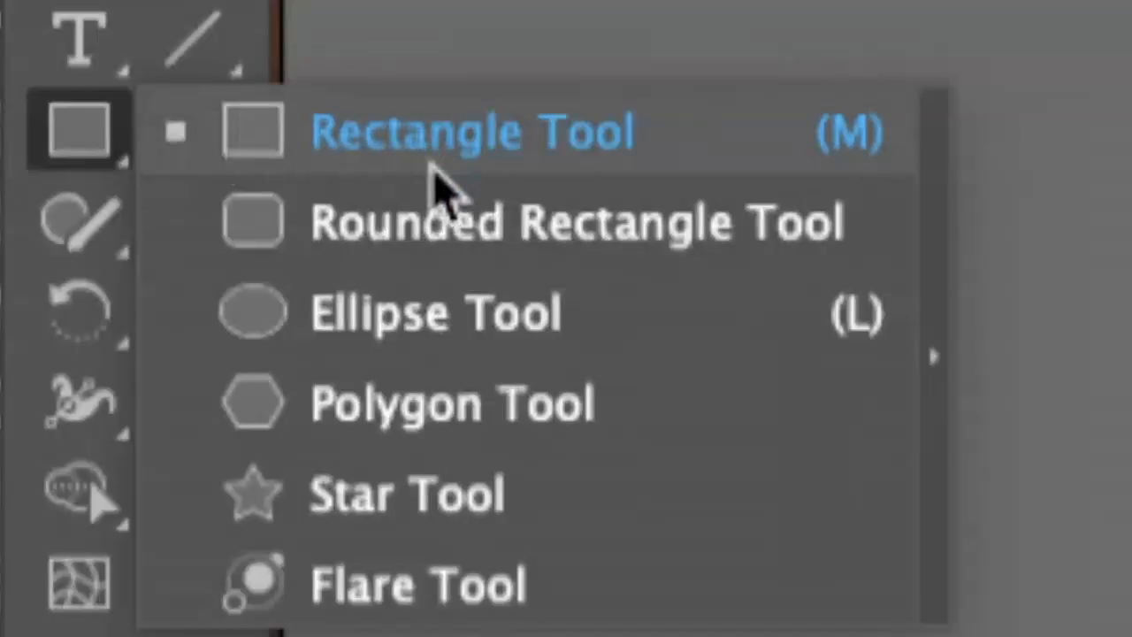
left_click(395, 312)
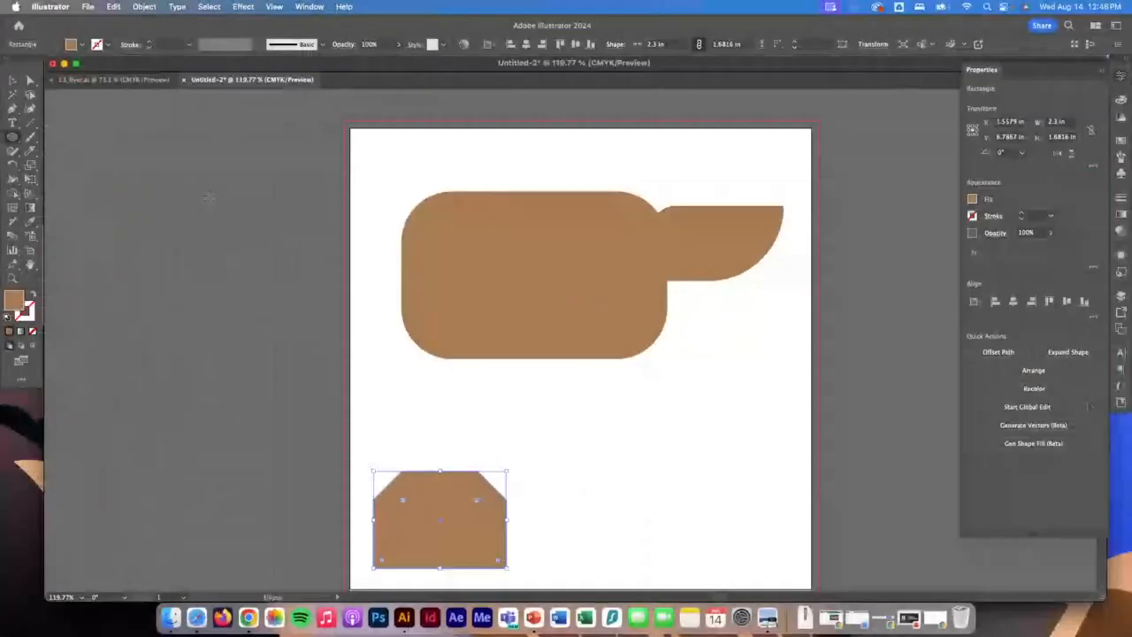
left_click_drag(693, 405, 766, 482)
key("super+z")
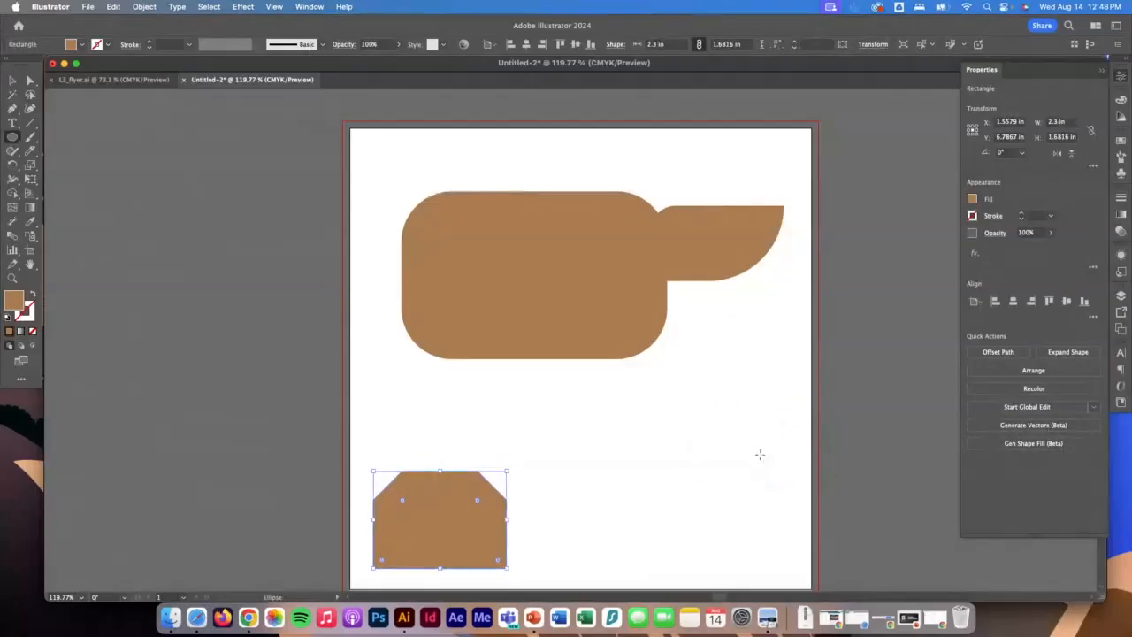
left_click_drag(699, 377, 724, 413)
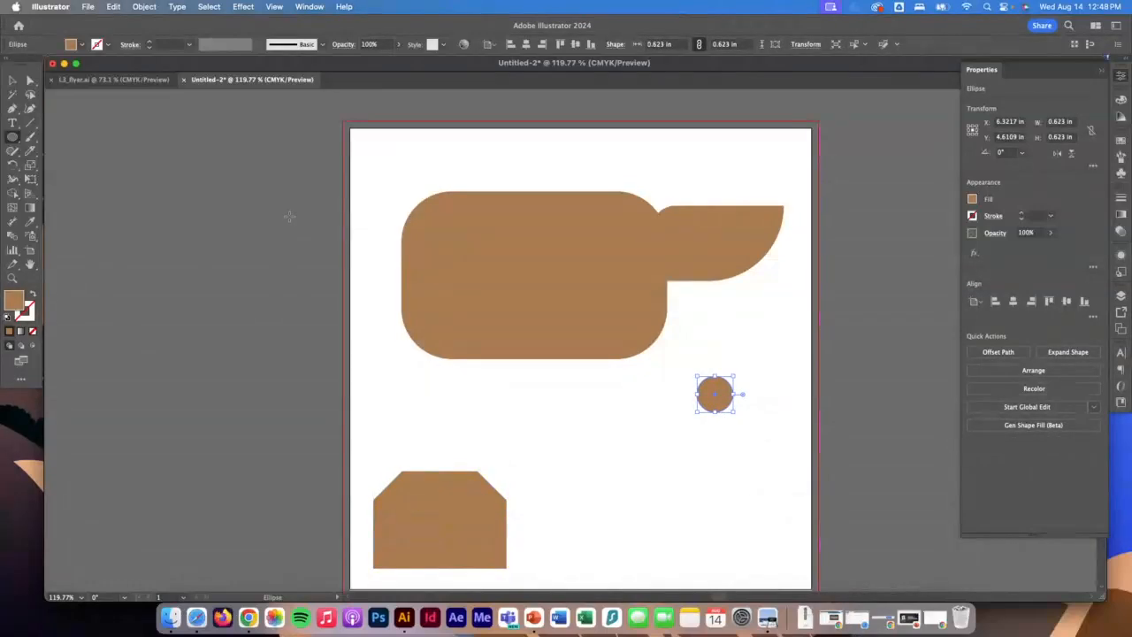
Give the circle a white fill and a black stroke.
left_click(80, 44)
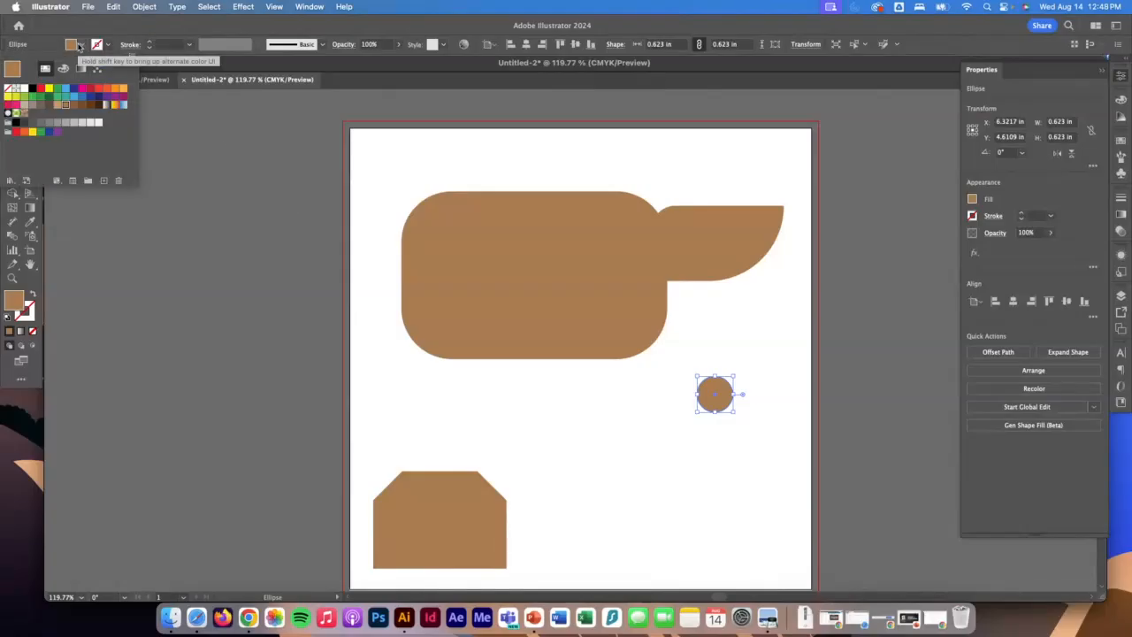
left_click(24, 89)
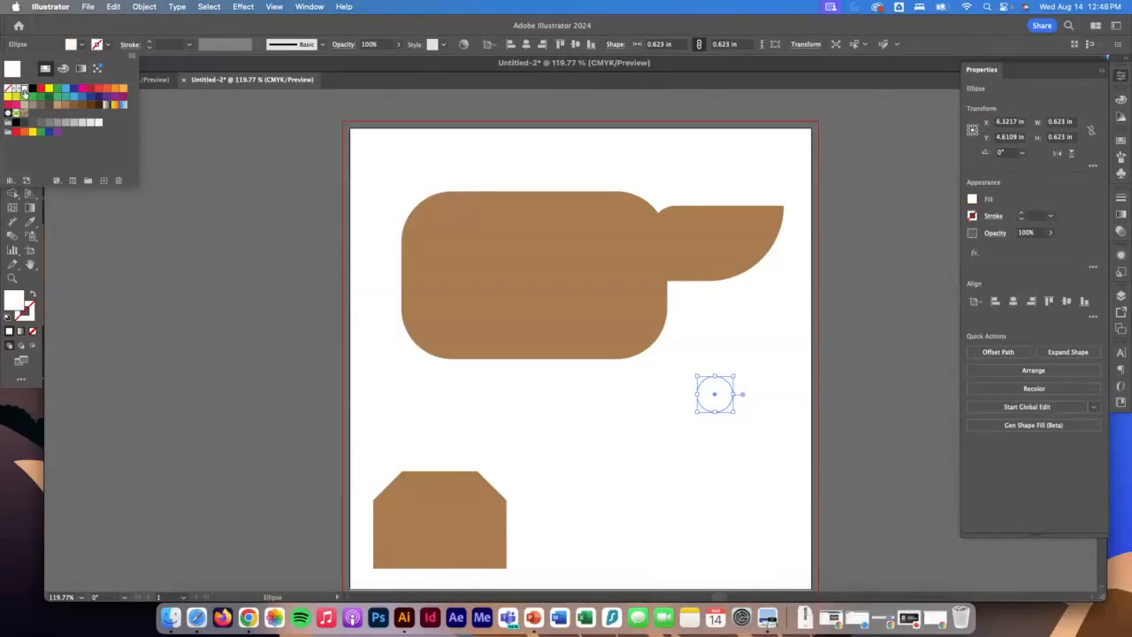
left_click(104, 47)
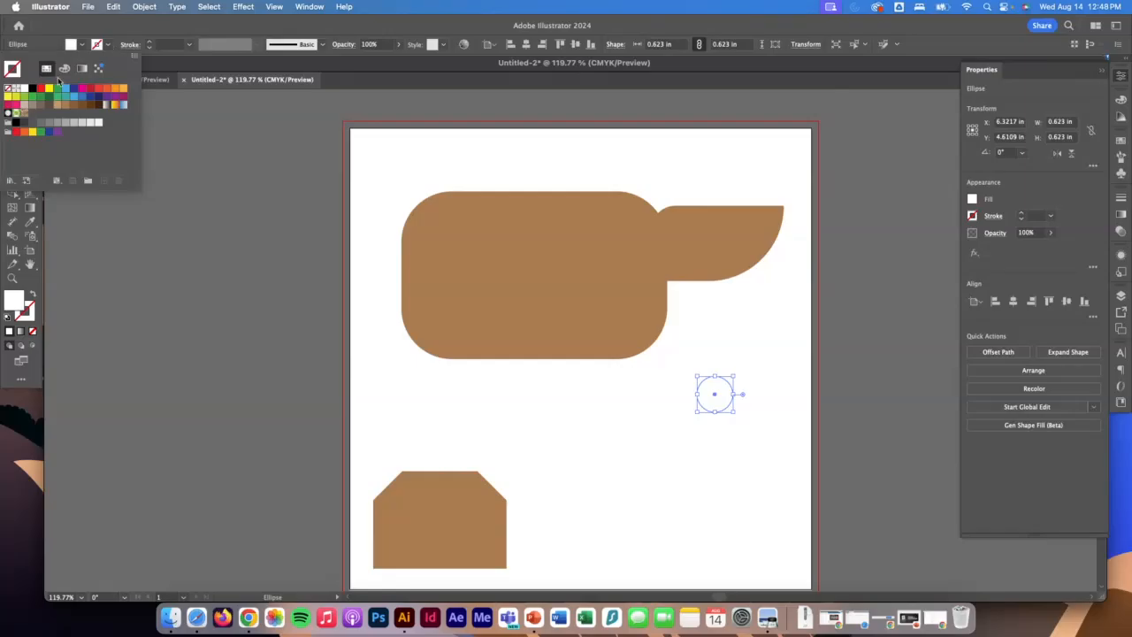
left_click(32, 89)
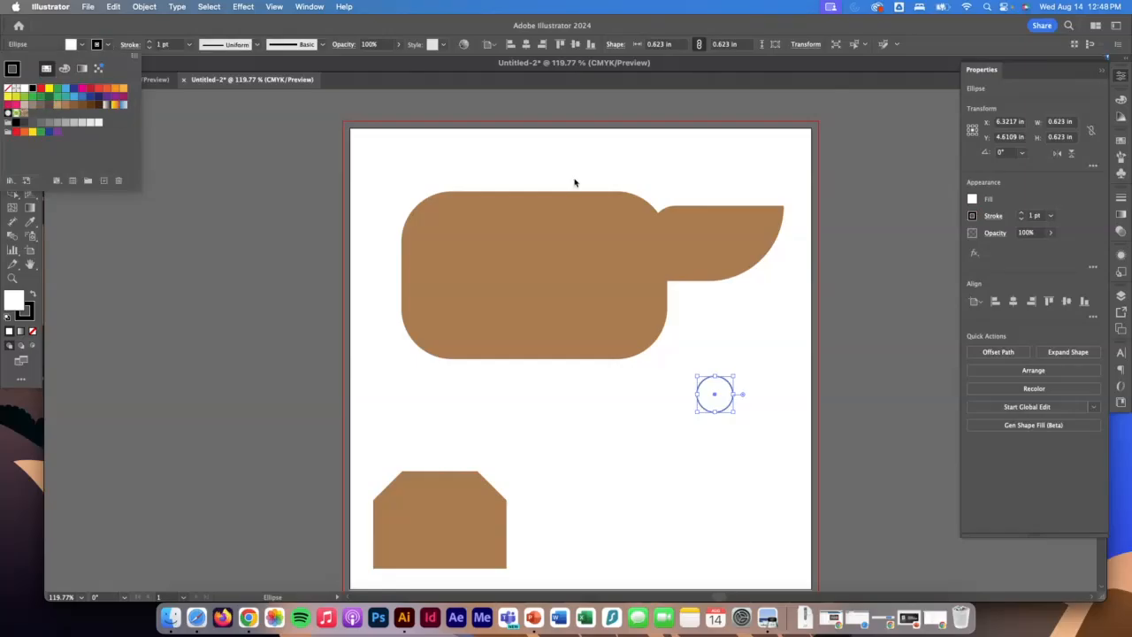
Try aligning the circle's stroke to the inside and to the outside of its path.
left_click(995, 221)
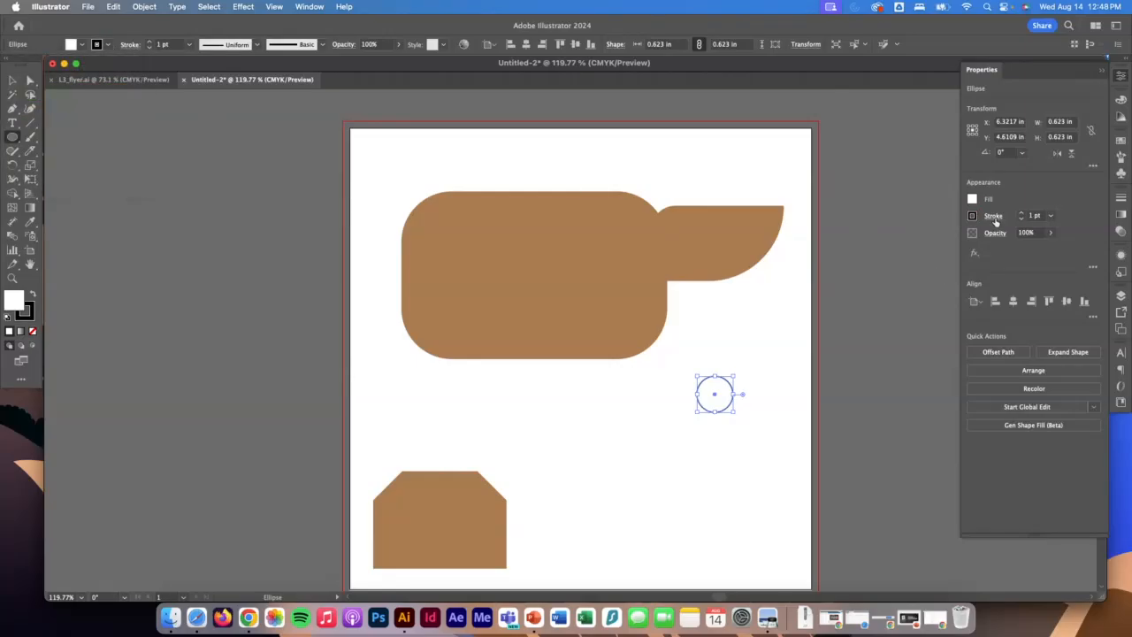
left_click(995, 221)
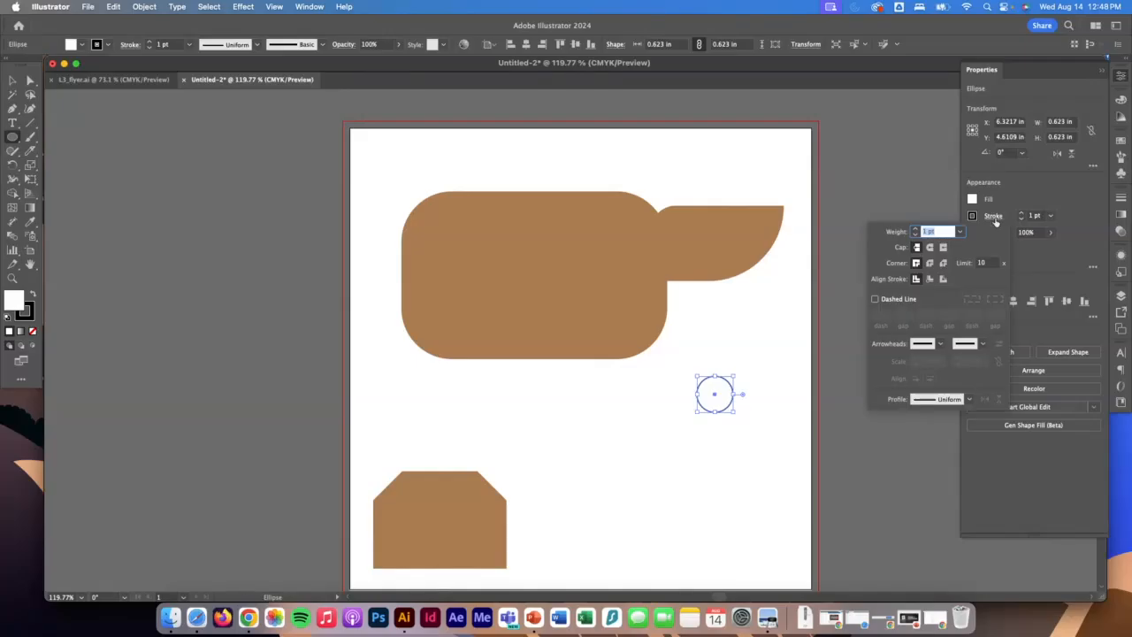
left_click(930, 279)
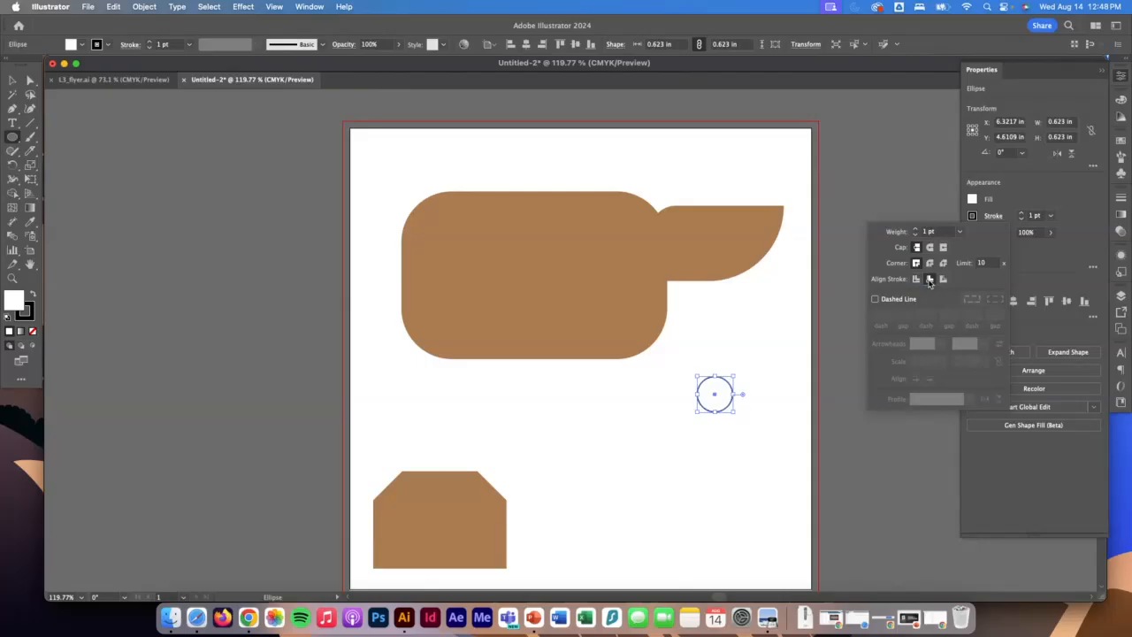
left_click(943, 279)
Increase the circle's stroke weight to 3 pt.
mouse_move(692, 377)
left_mouse_down()
mouse_move(730, 400)
mouse_move(725, 421)
left_mouse_up()
key("z")
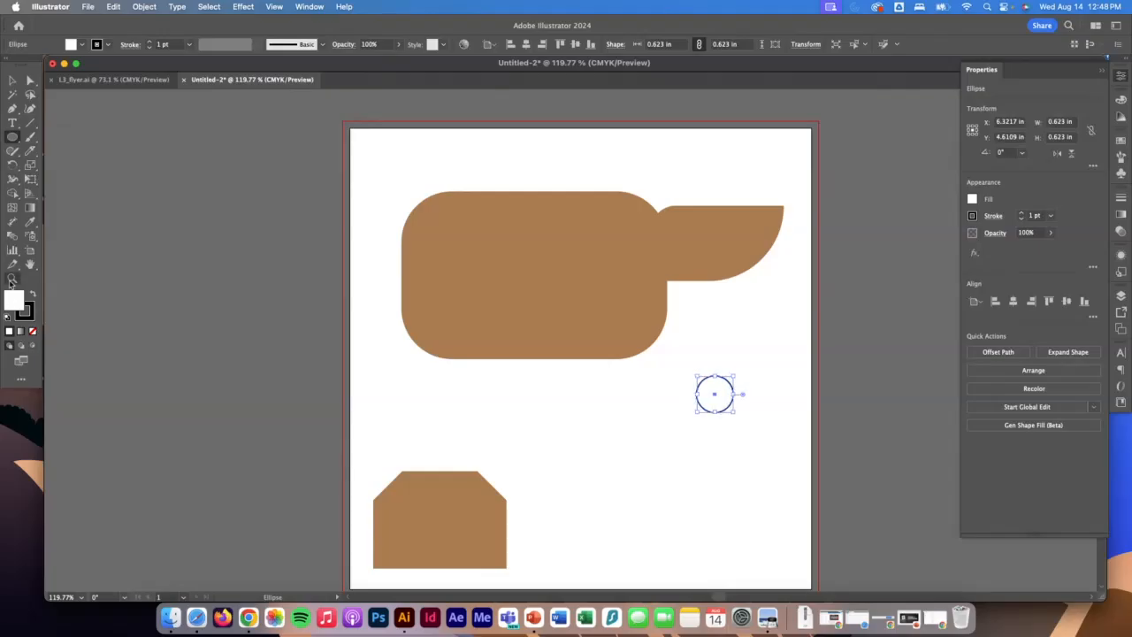
left_click_drag(702, 376, 905, 588)
scroll(858, 462, "down", 5)
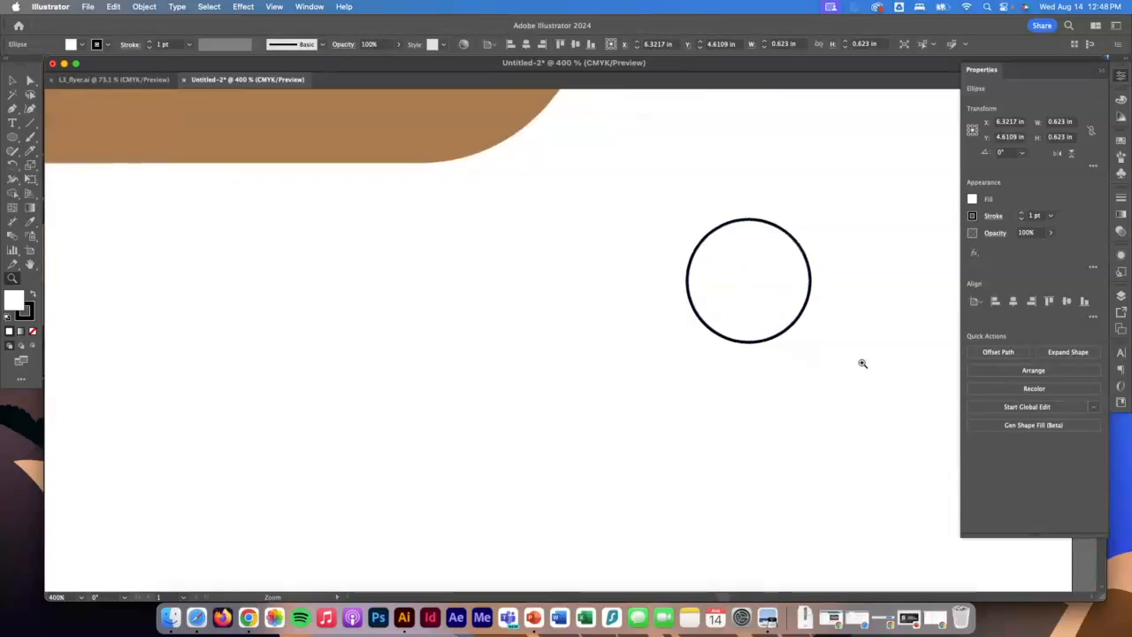
left_click(149, 42)
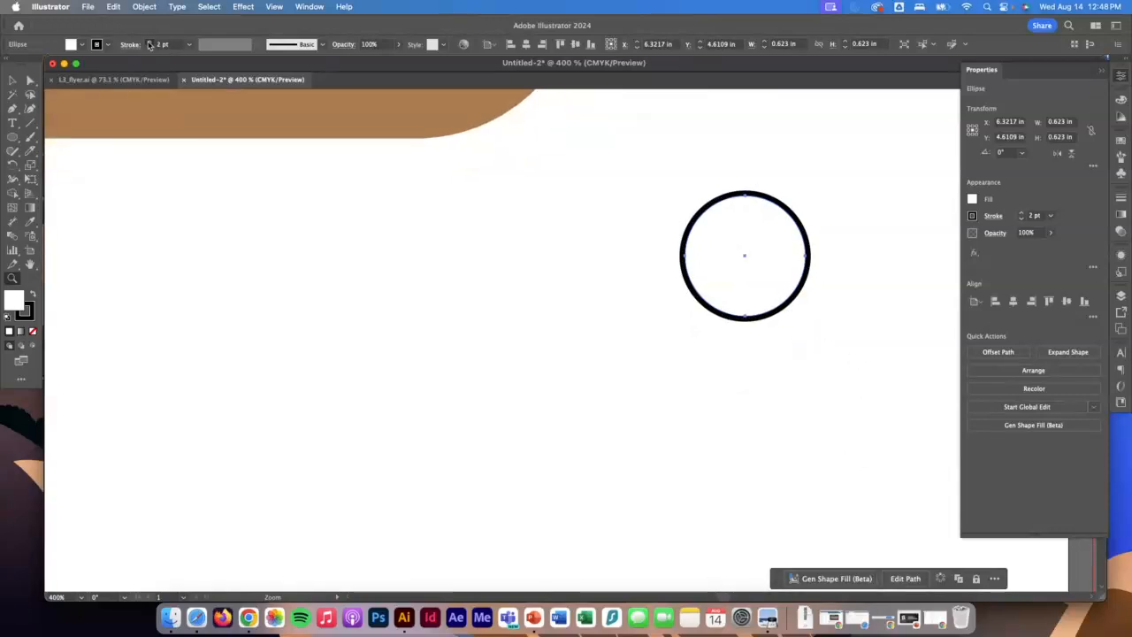
left_click(149, 41)
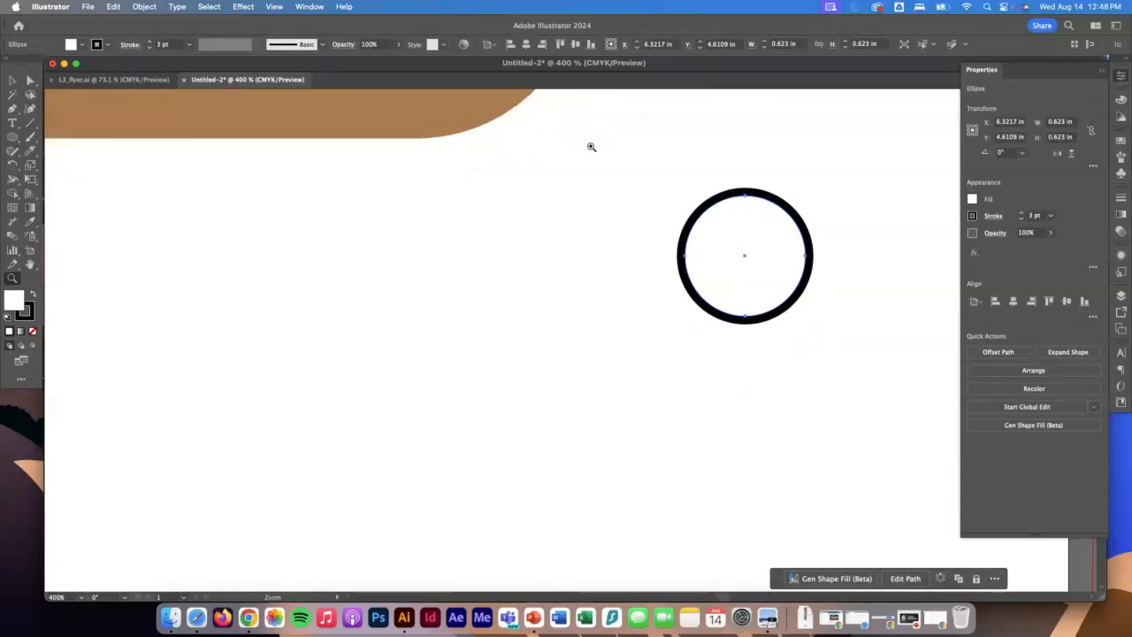
Compare the inside and outside stroke alignments on the circle, and finish with the stroke centred at 3 pt.
left_click(992, 217)
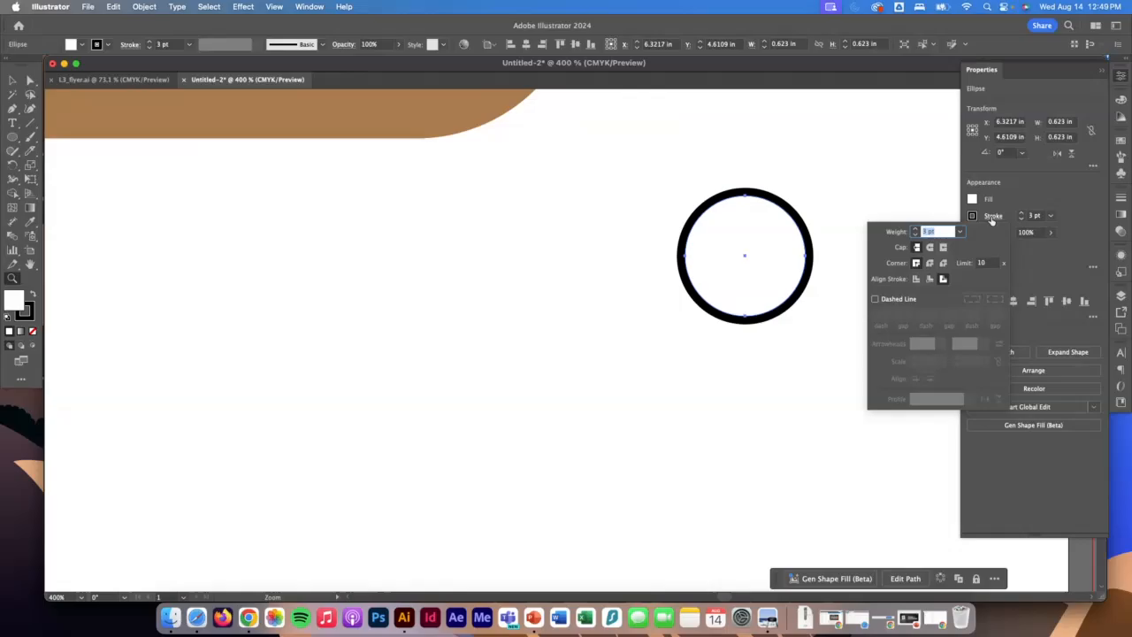
left_click(930, 281)
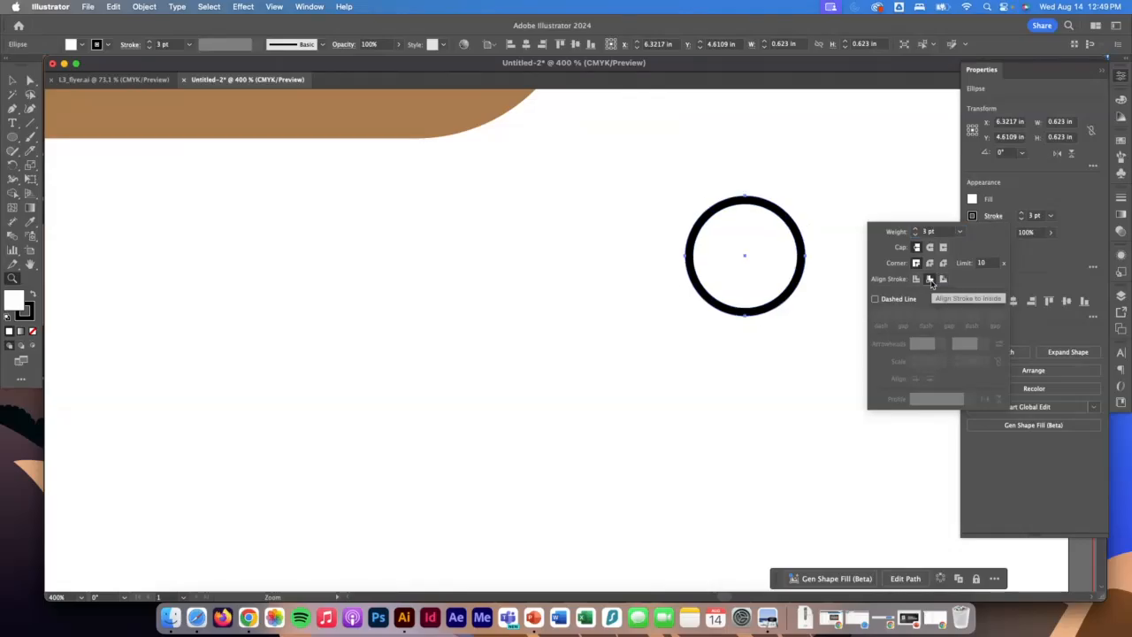
left_click(943, 279)
left_click(916, 279)
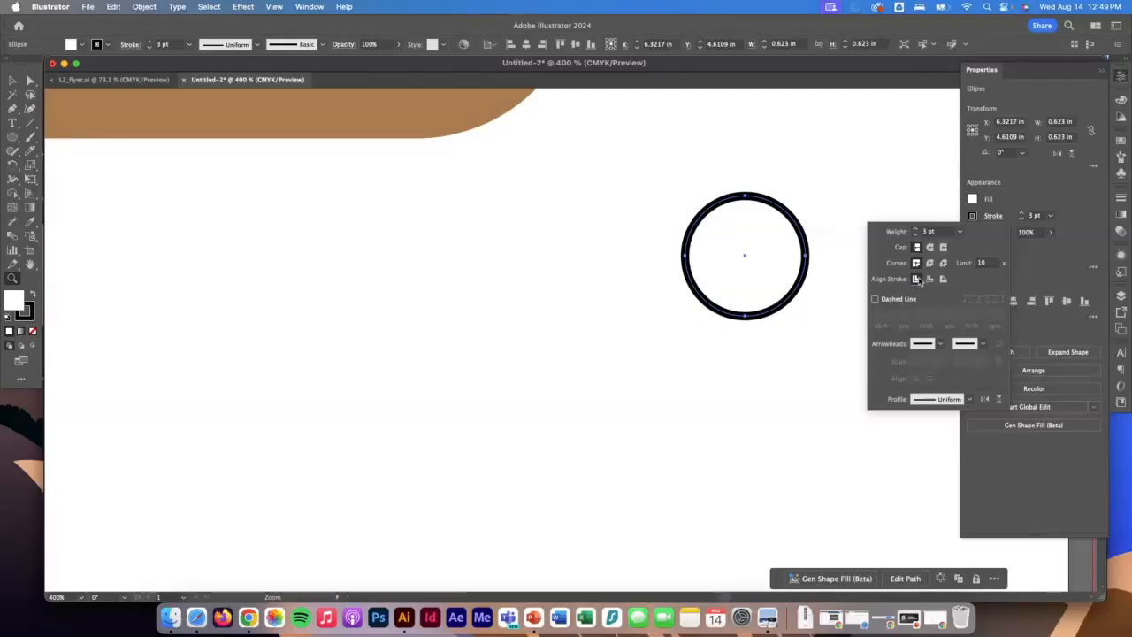
left_click(917, 234)
left_click(916, 229)
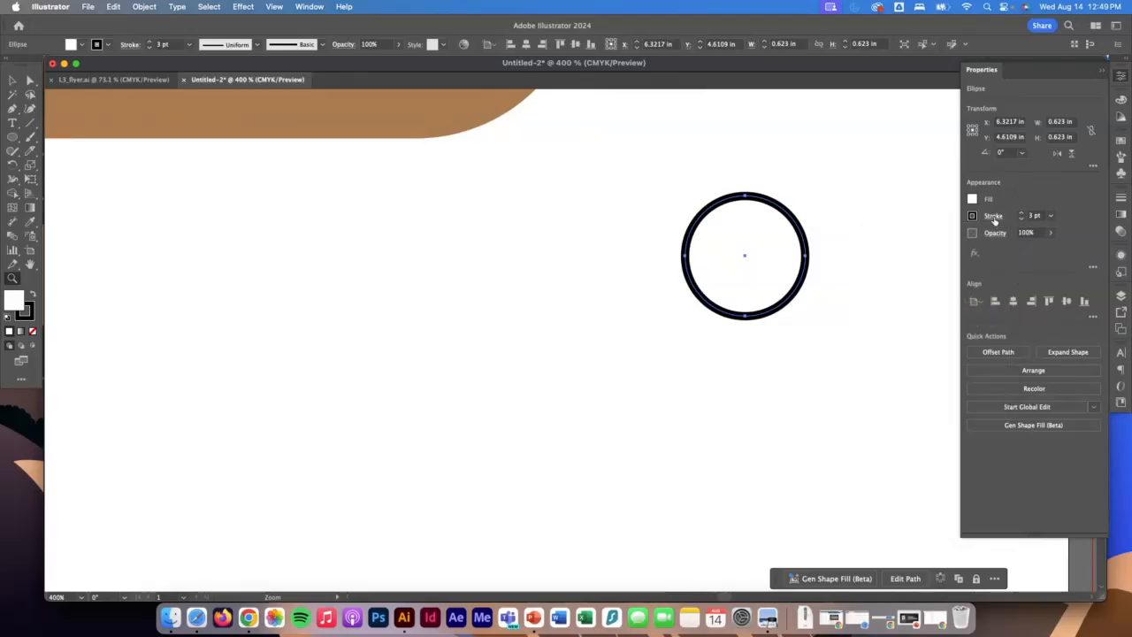
Examine the standalone Stroke settings with all options shown, and close the settings to clear the canvas.
left_click(1121, 197)
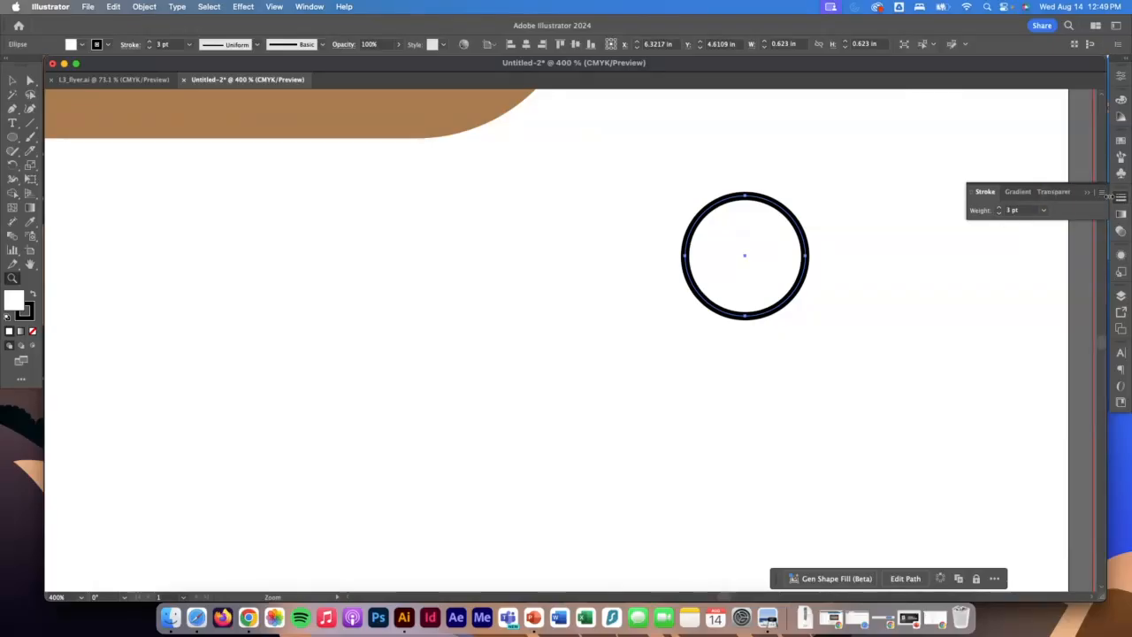
left_click(1102, 195)
left_click(1086, 196)
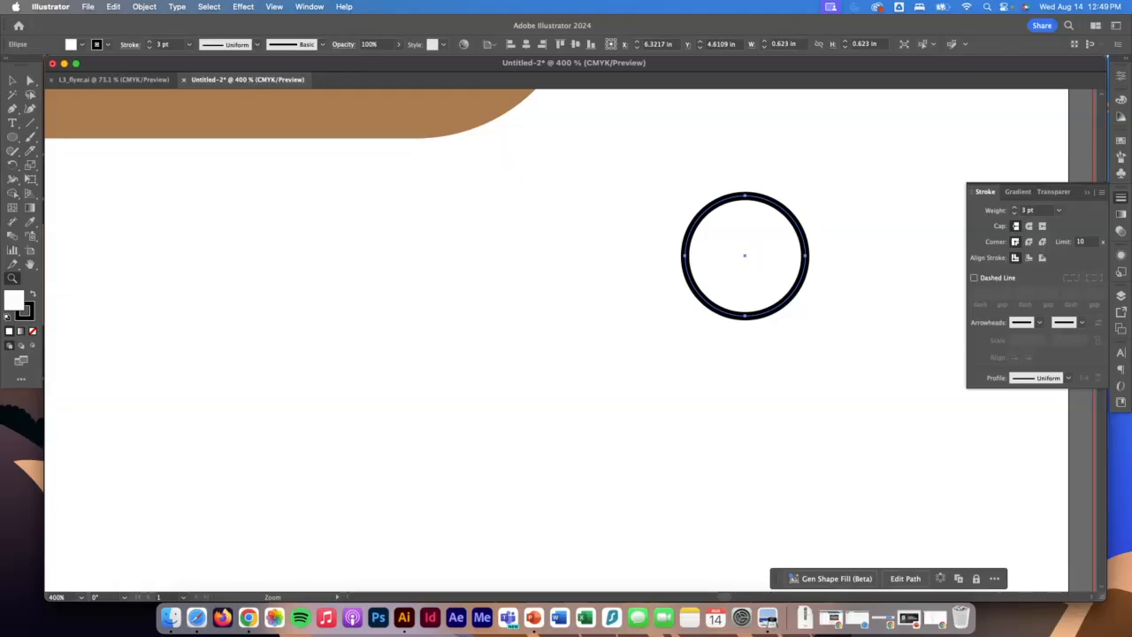
left_click(1121, 200)
left_click(1119, 77)
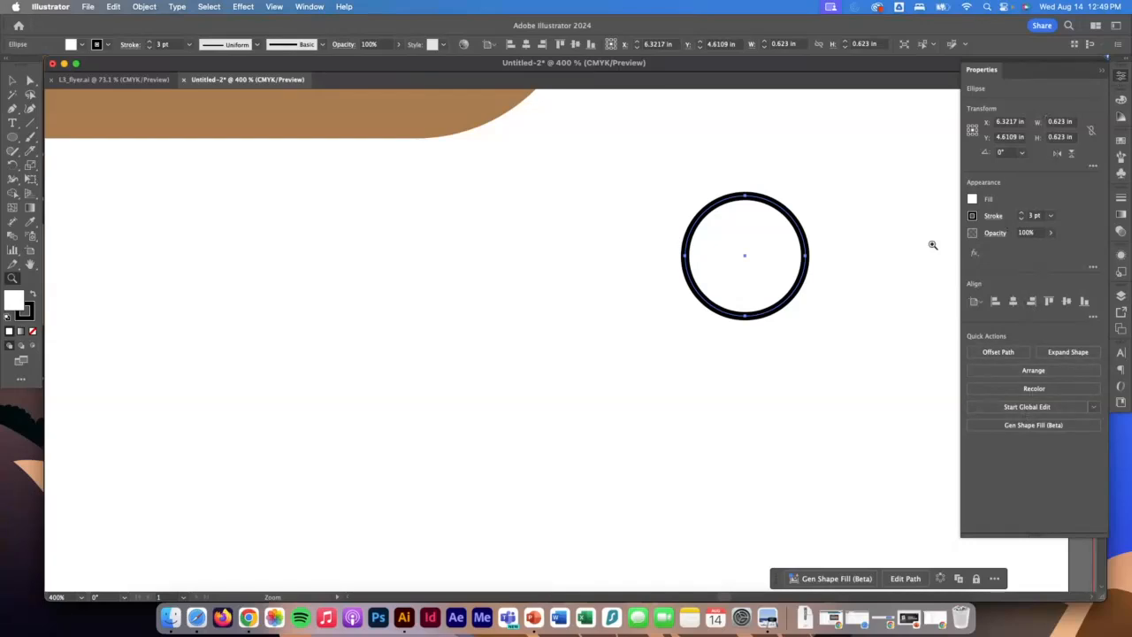
left_click(1121, 76)
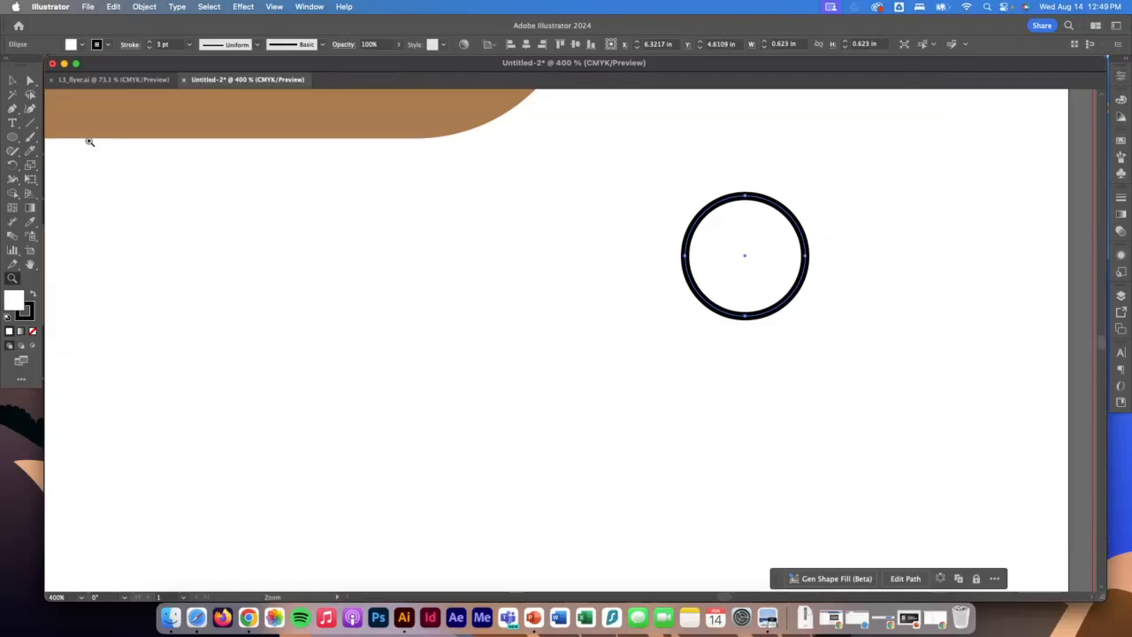
Draw a smaller circle about 0.28 in wide beside the outlined one, with a black fill and no stroke.
left_click(13, 138)
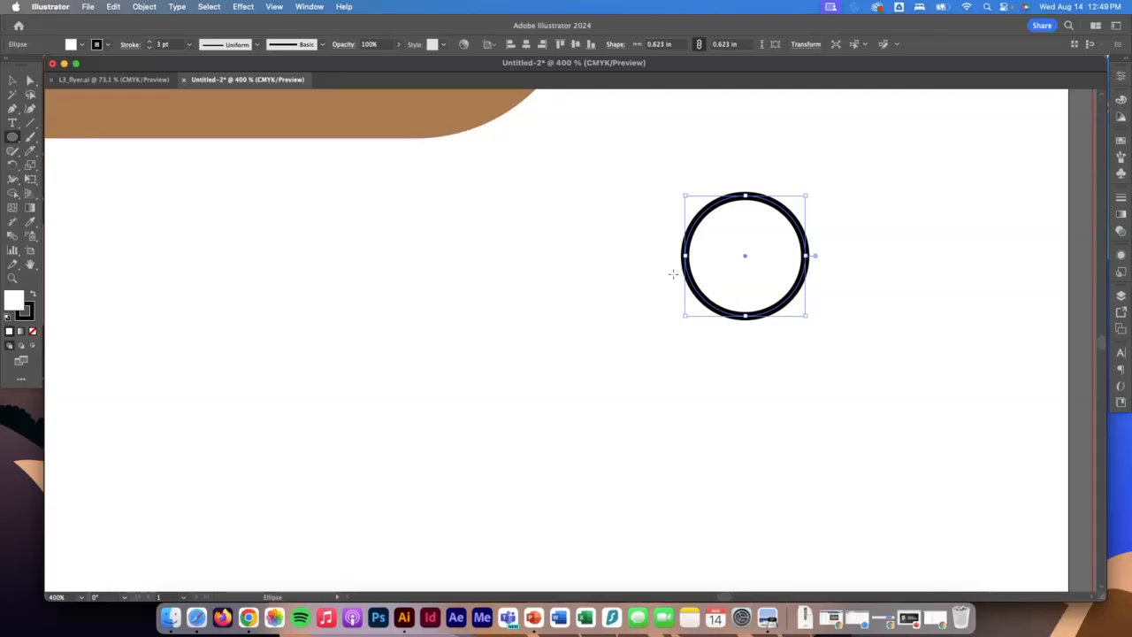
left_click_drag(570, 241, 610, 296)
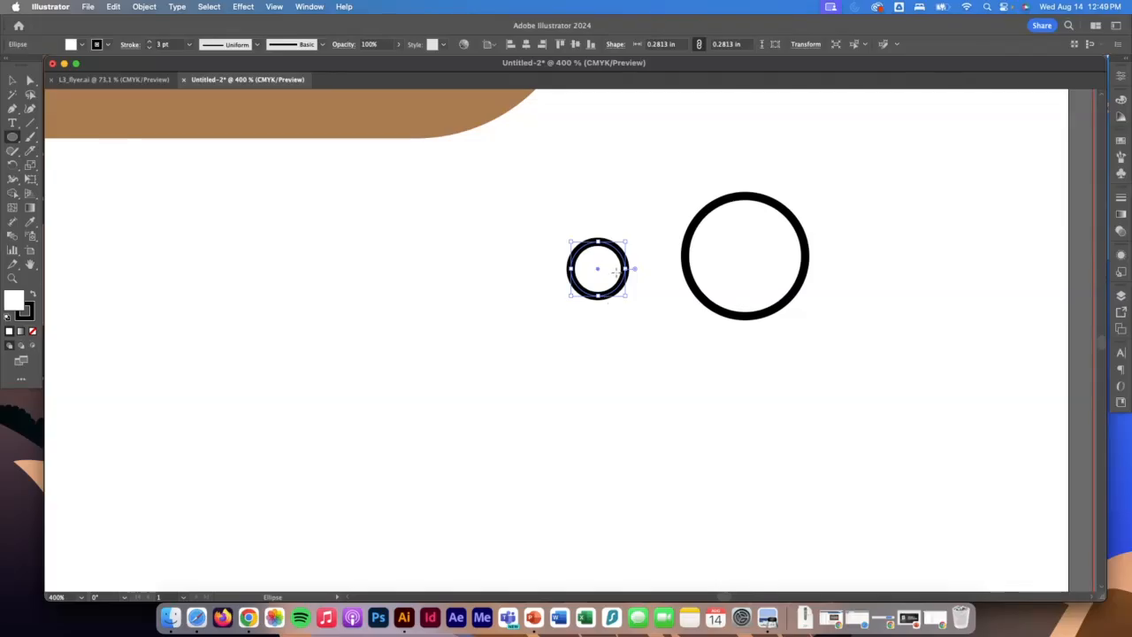
left_click(107, 45)
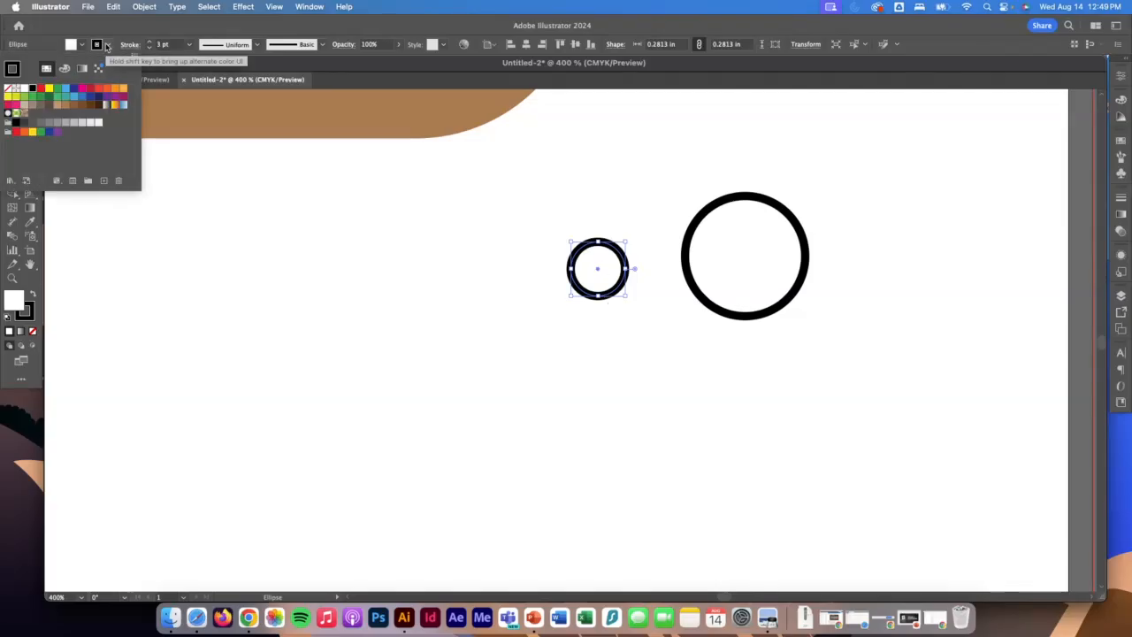
left_click(9, 95)
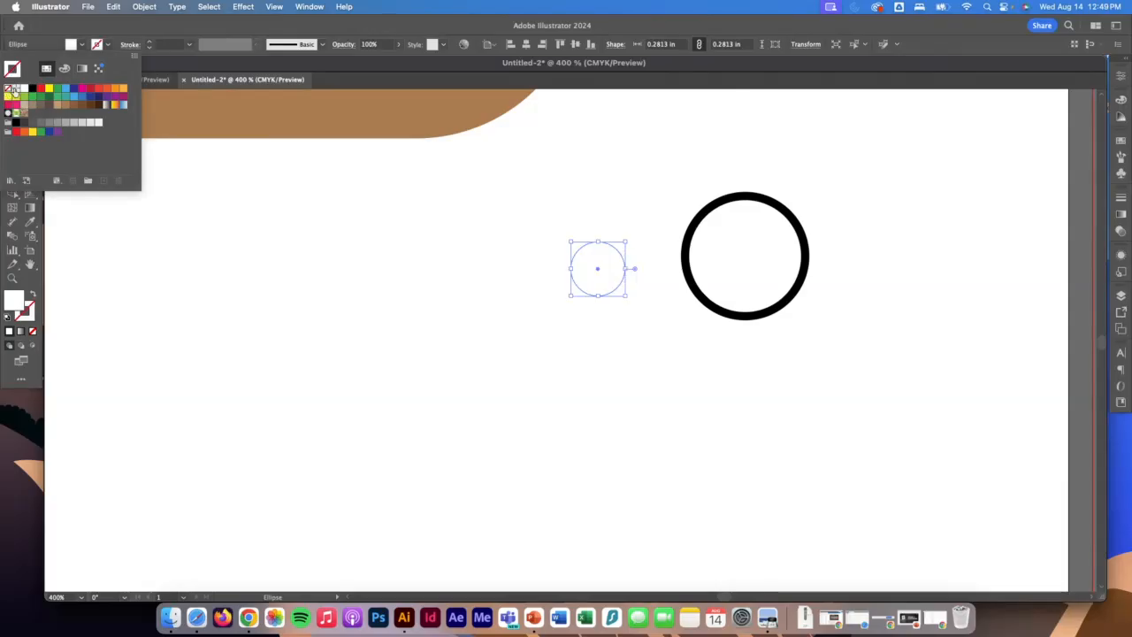
left_click(78, 45)
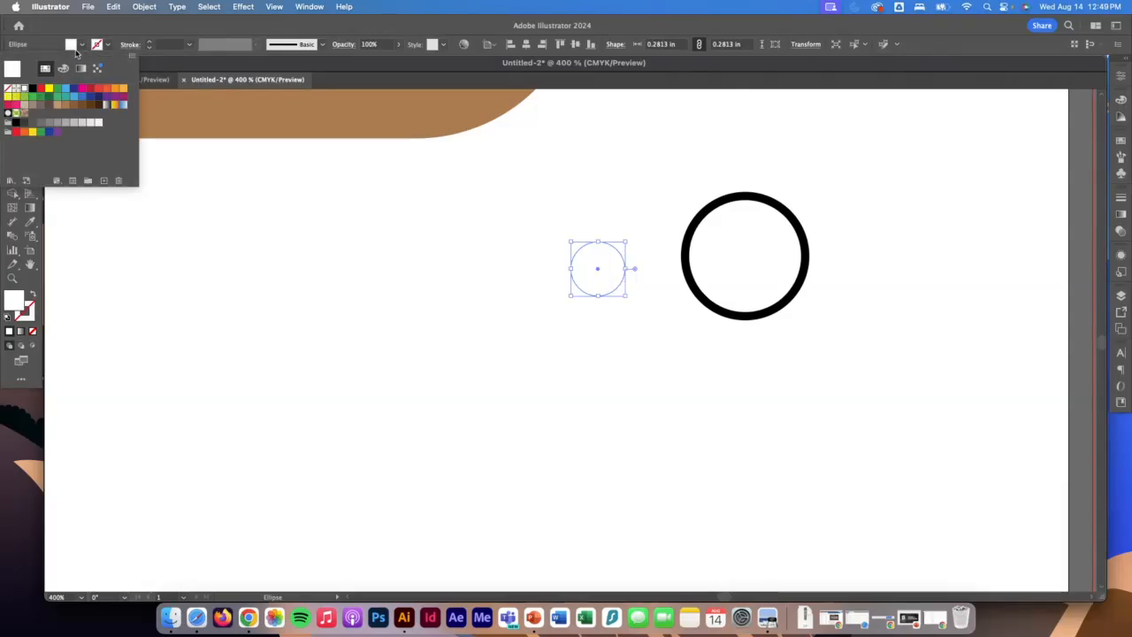
left_click(32, 90)
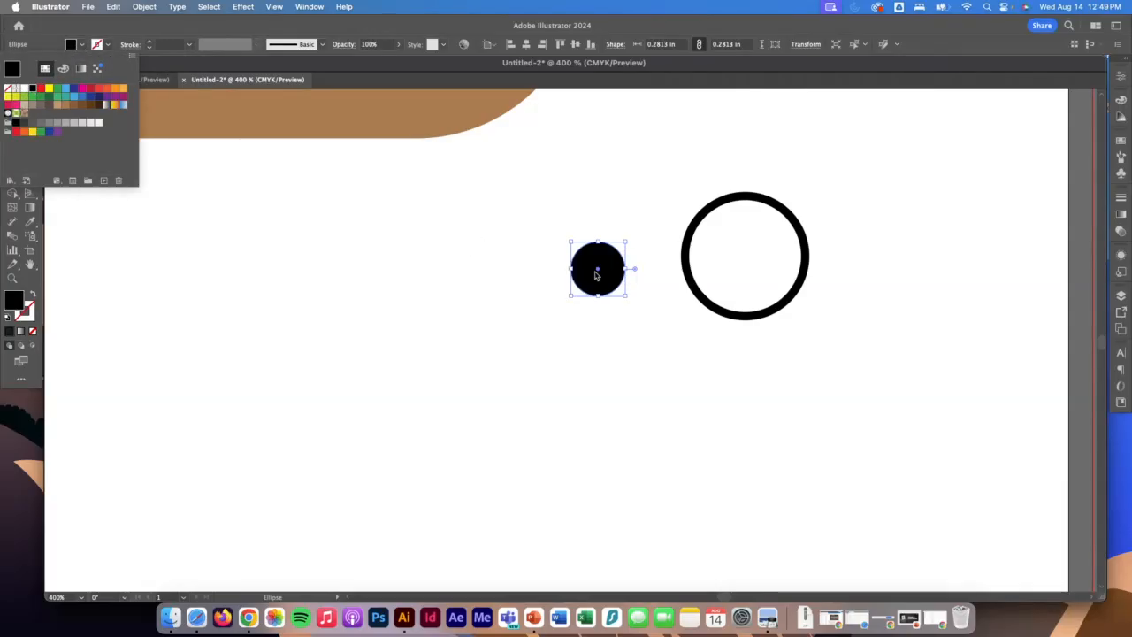
left_click(599, 273)
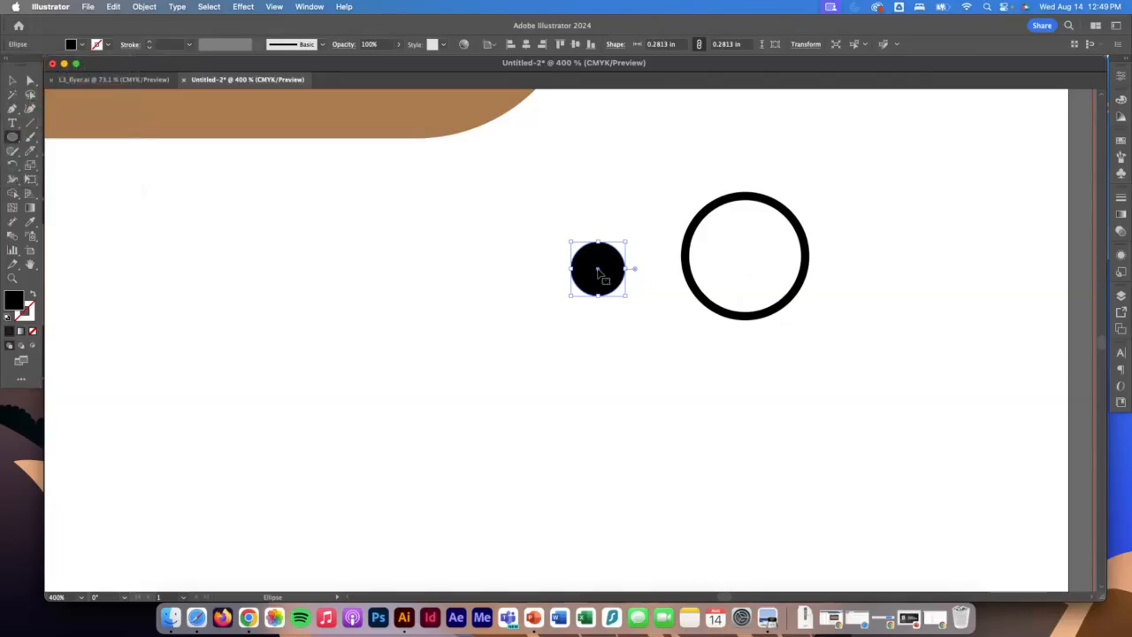
Centre the small black circle inside the outlined circle and group the two into one eye.
left_click_drag(595, 270, 746, 256)
key("v")
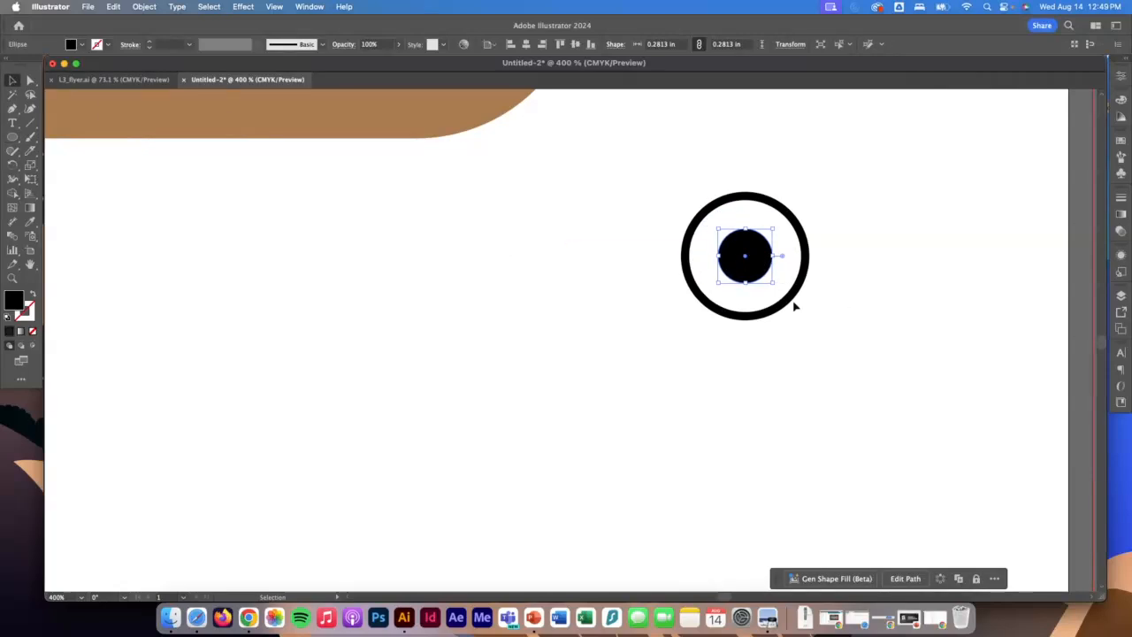
left_click_drag(859, 329, 765, 270)
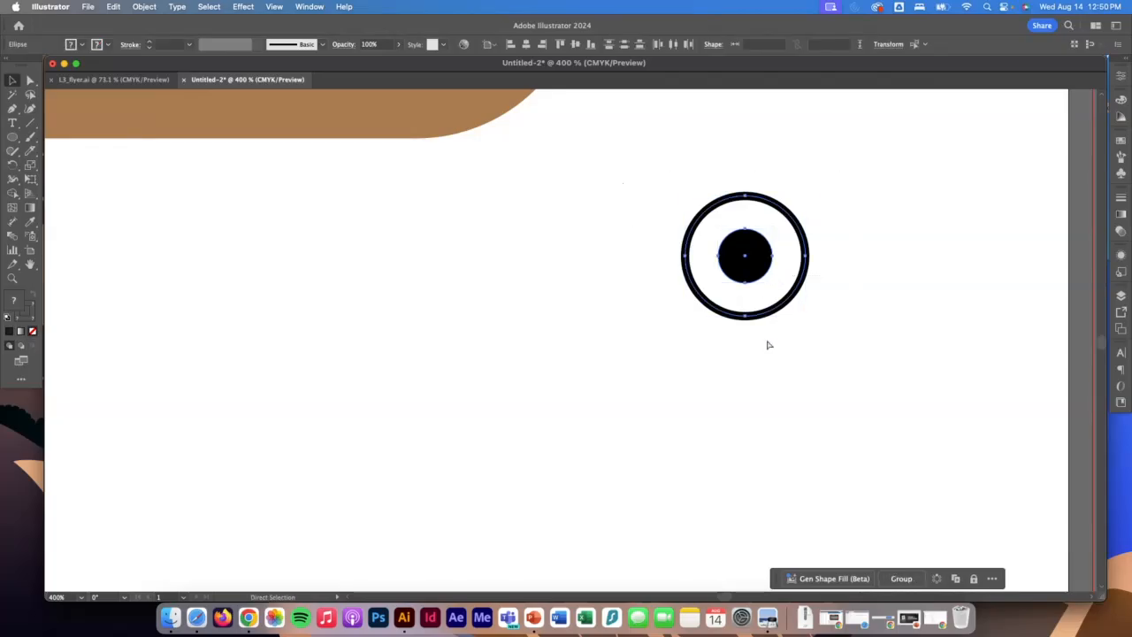
key("super+g")
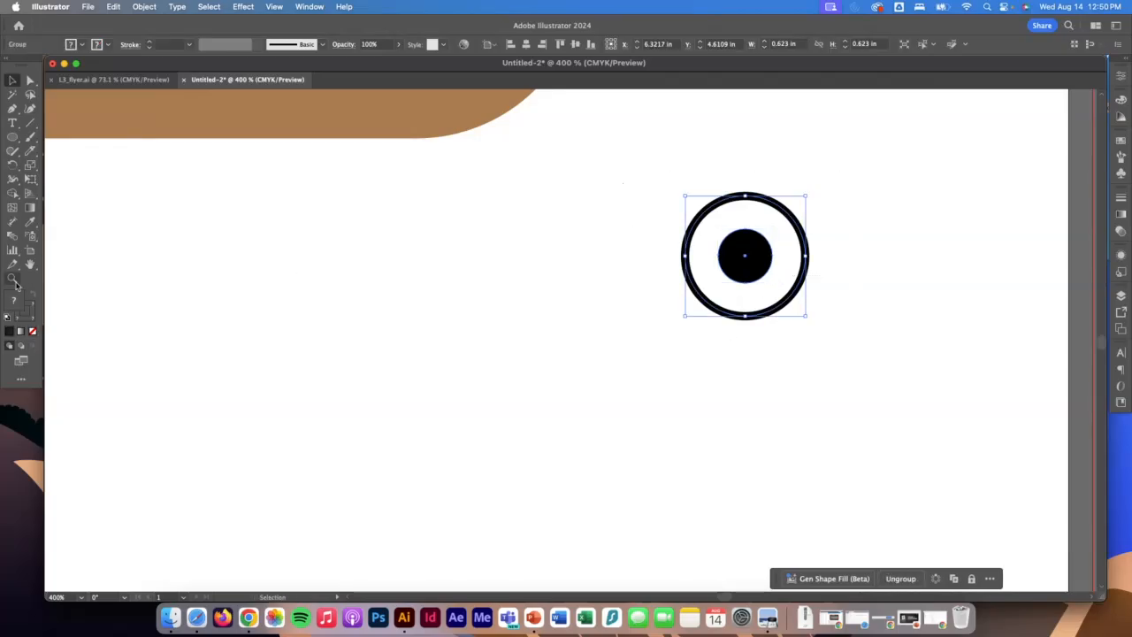
Shrink the eye group and place it on the upper part of the brown head shape.
left_click(13, 277)
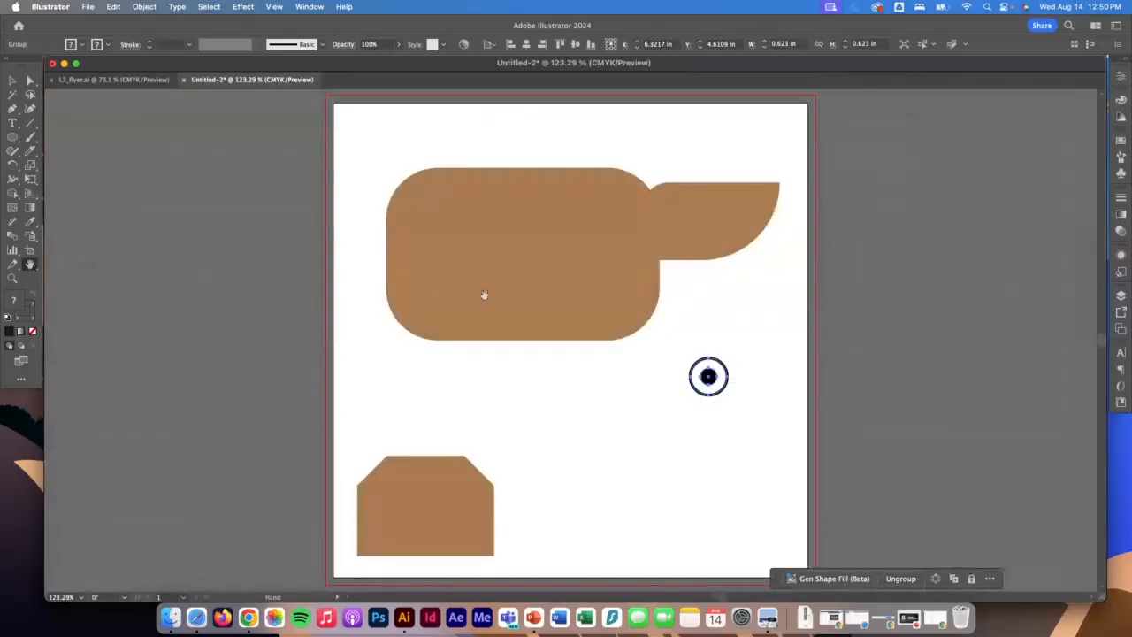
key("v")
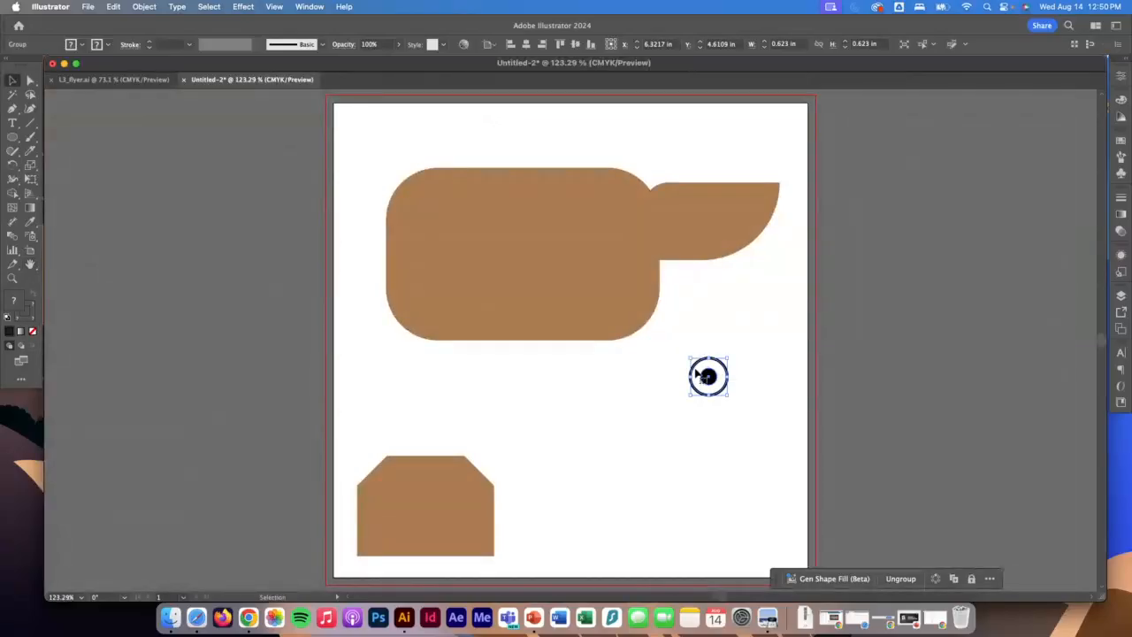
left_click_drag(708, 376, 694, 206)
left_click(704, 493)
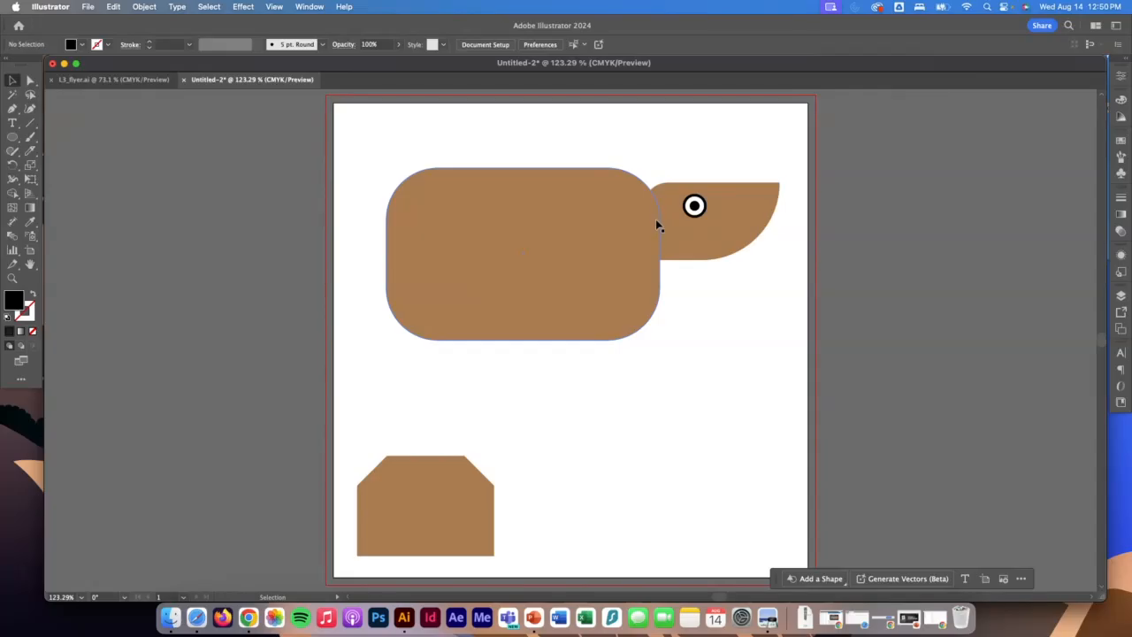
Draw a circle about 0.77 in wide below the head and fill it with the same brown swatch as the body.
left_click(12, 137)
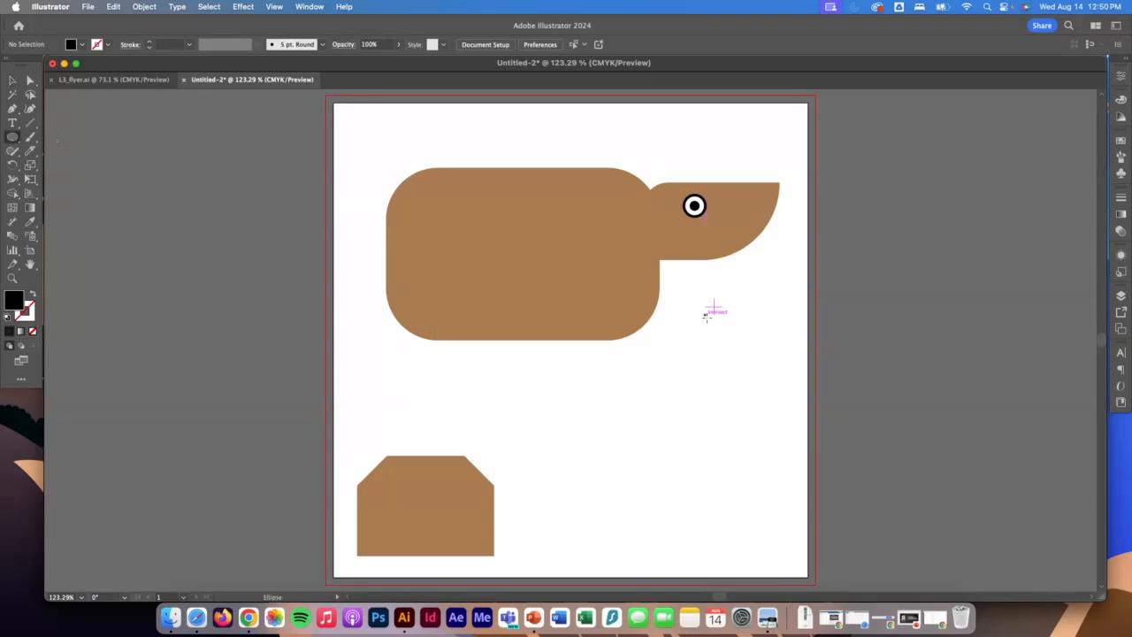
left_click_drag(705, 315, 752, 362)
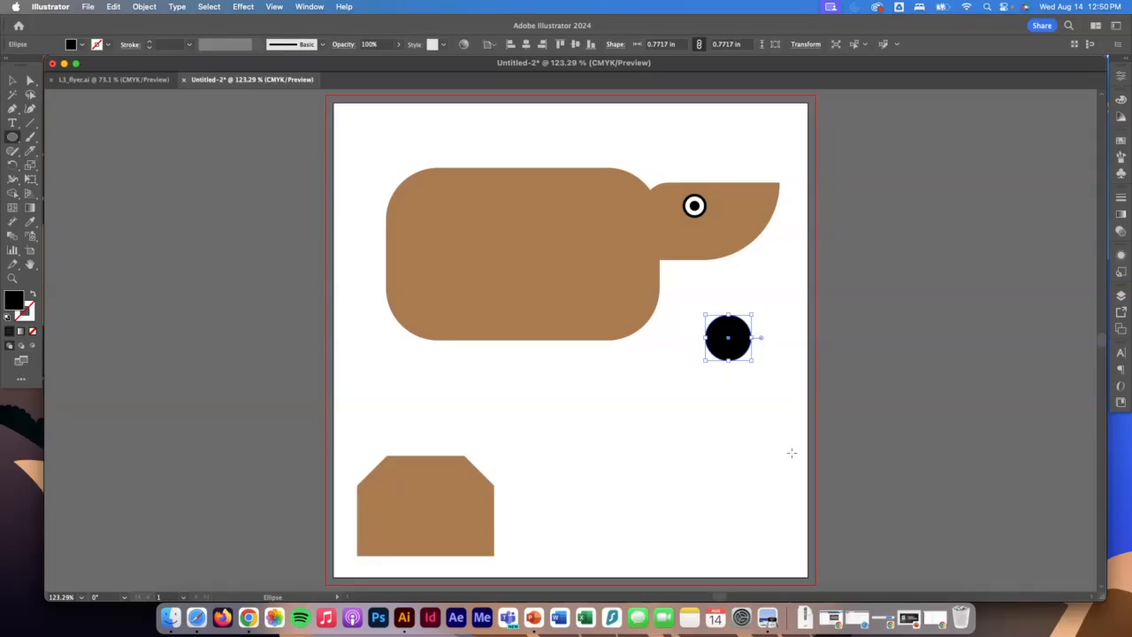
left_click(12, 278)
left_click_drag(710, 303, 826, 411)
scroll(824, 411, "down", 3)
scroll(823, 412, "up", 1)
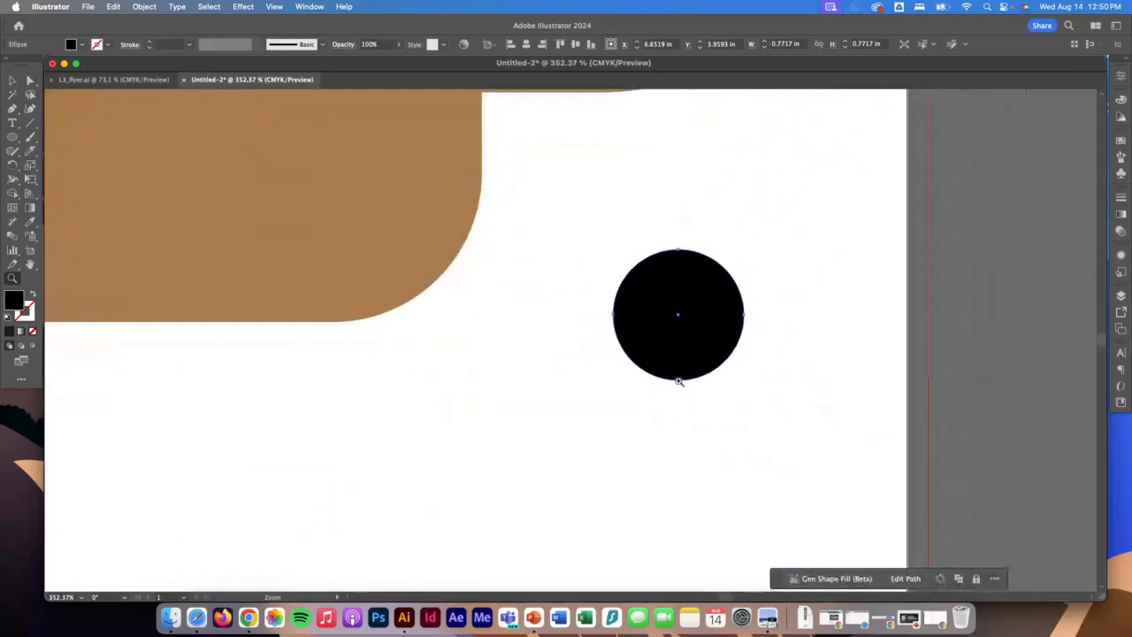
left_click(80, 45)
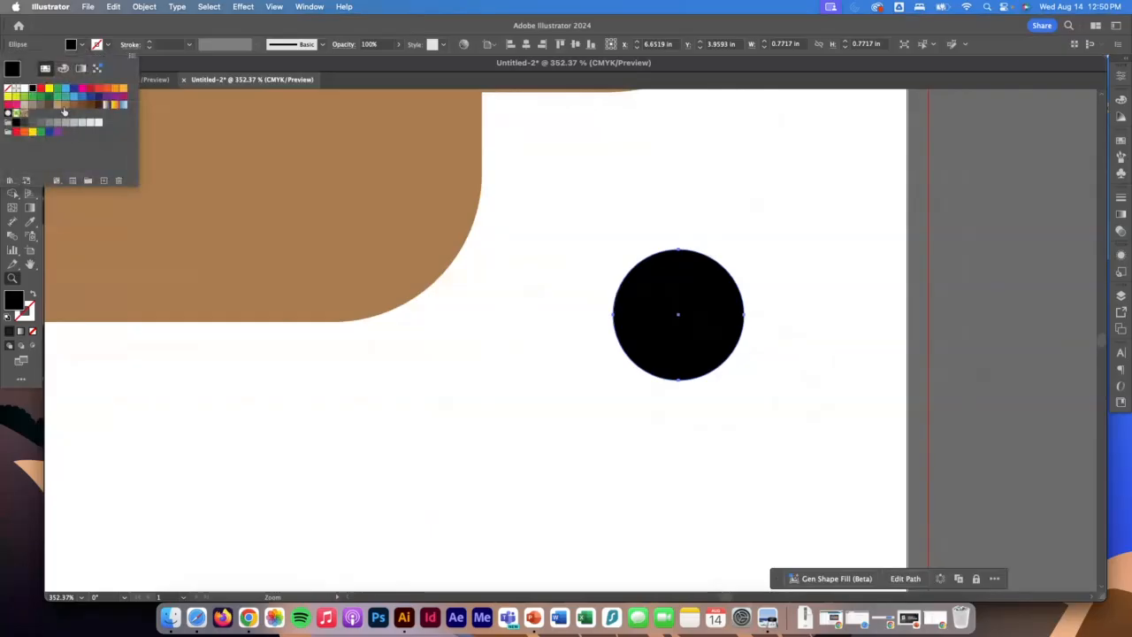
left_click(65, 105)
left_click(133, 23)
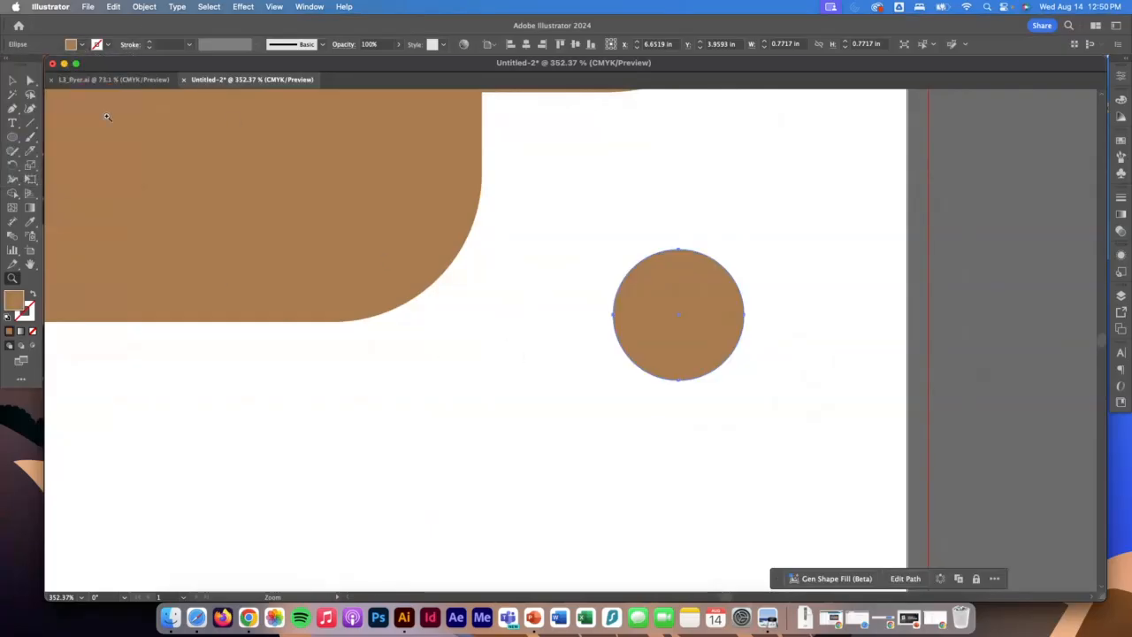
Turn the brown circle into a half circle with its flat edge facing down, using the pie handles.
left_click(12, 80)
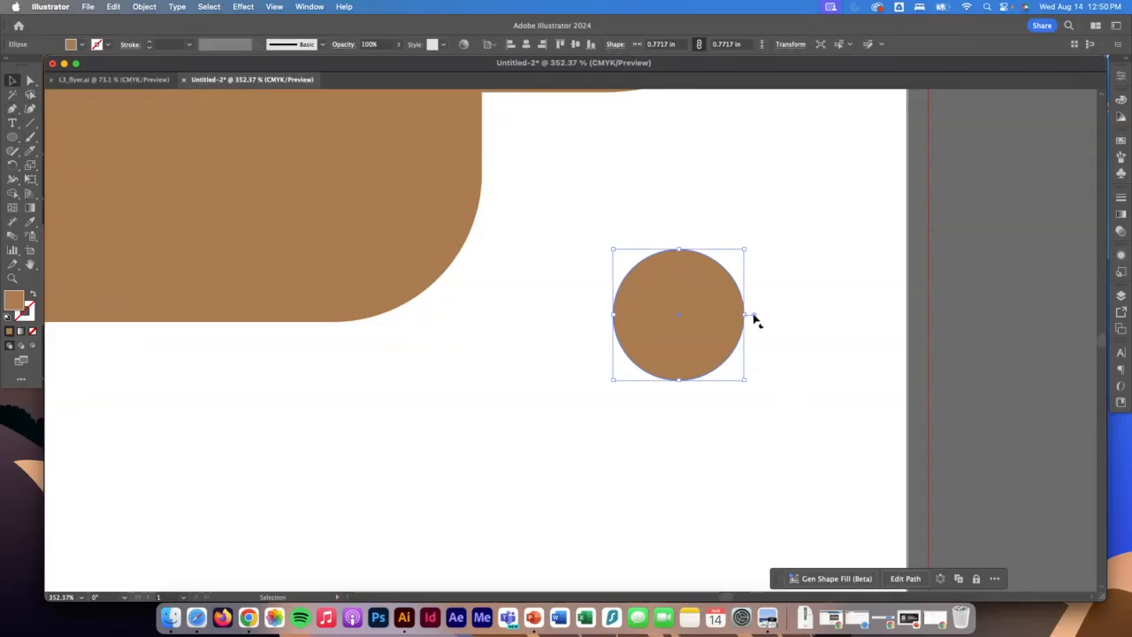
left_click_drag(752, 319, 518, 319)
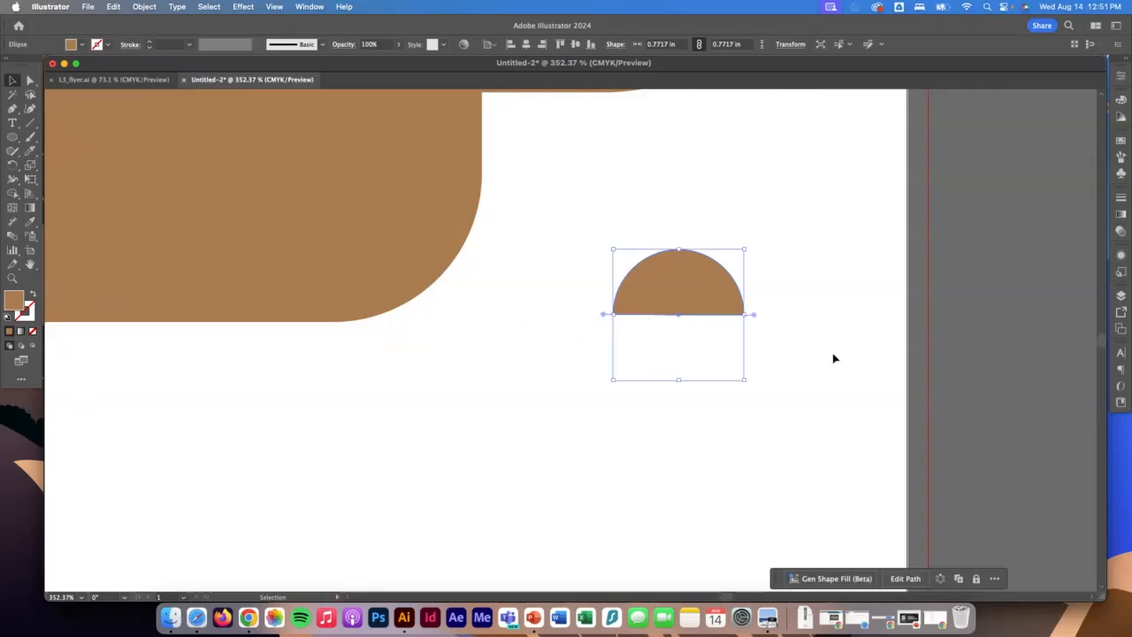
left_click(821, 394)
left_click(679, 281)
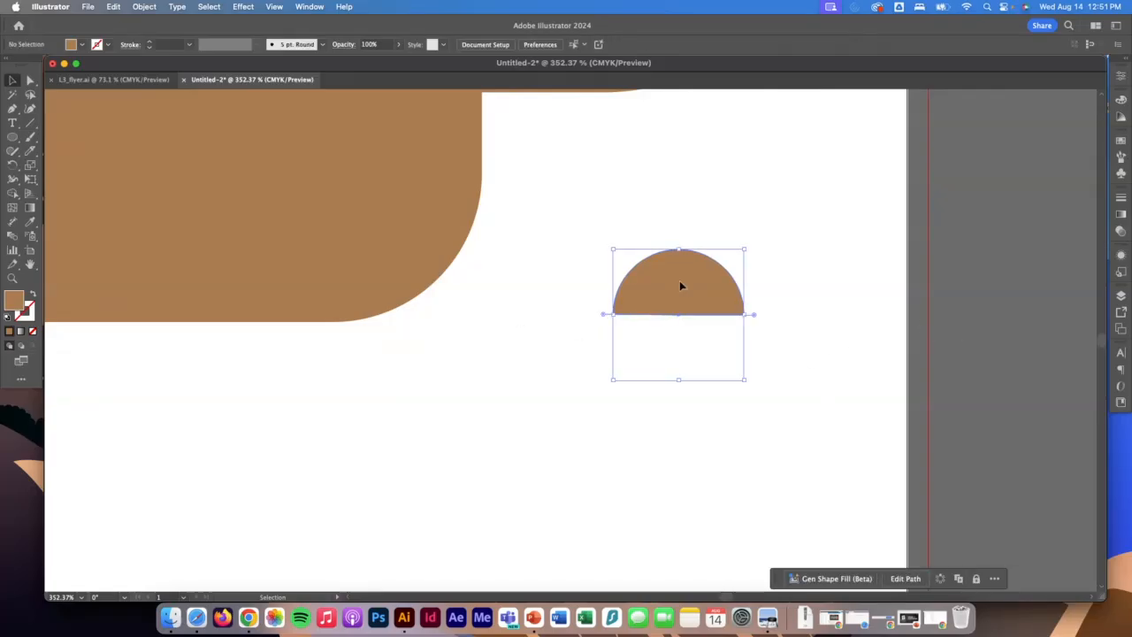
Rotate the half circle so its flat edge slants toward the snout, and place it on top of the head as an ear.
left_click_drag(749, 386, 710, 184)
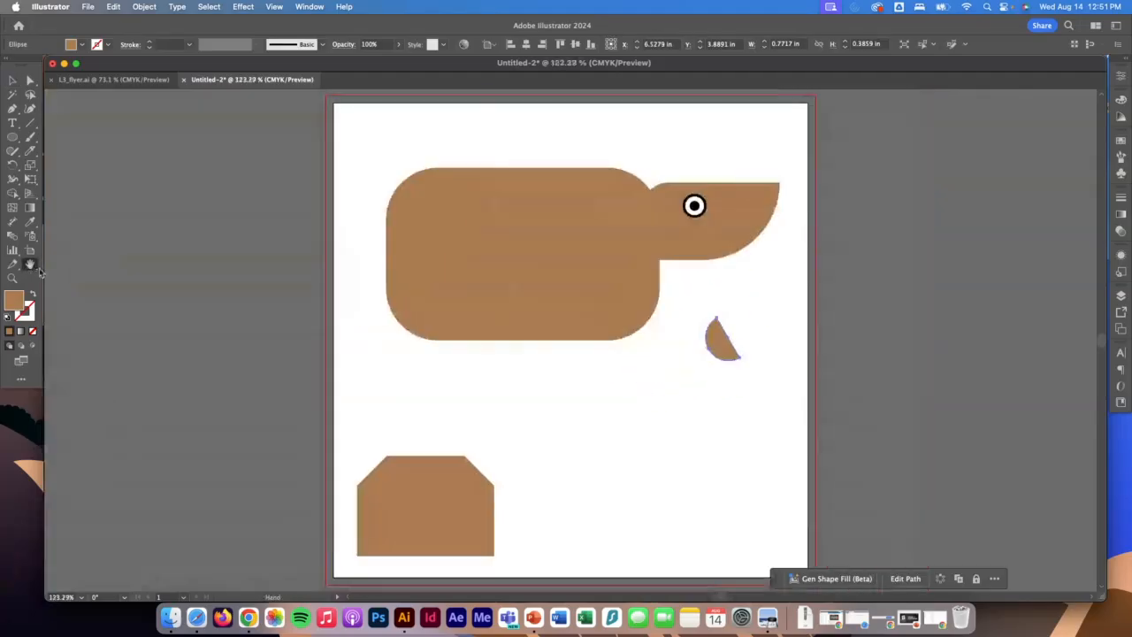
double_click(29, 264)
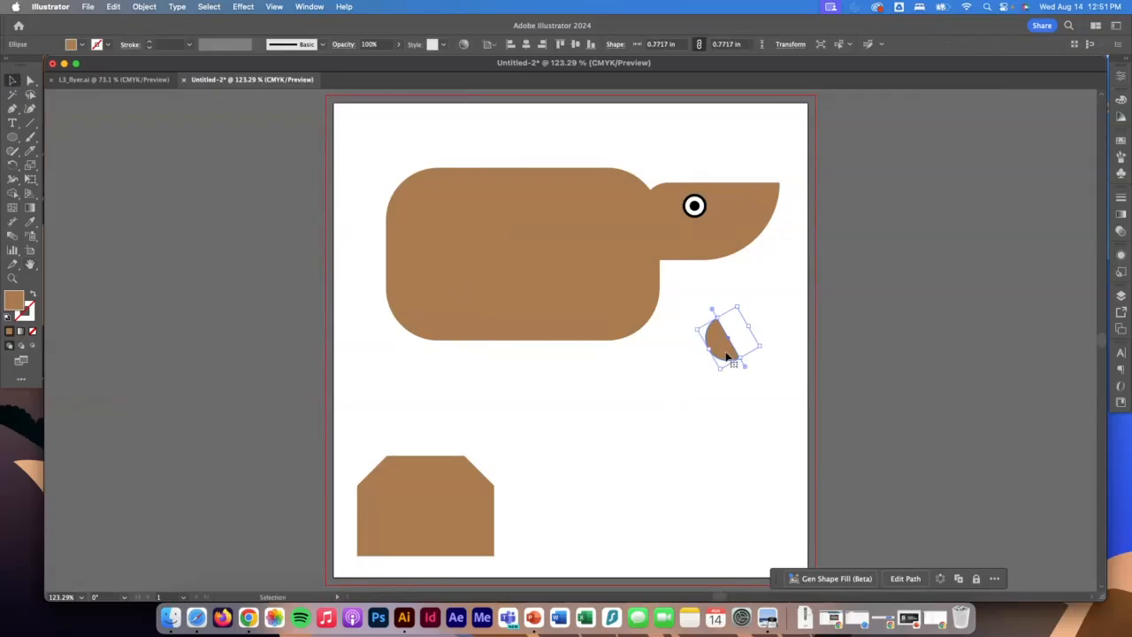
left_click_drag(723, 350, 668, 185)
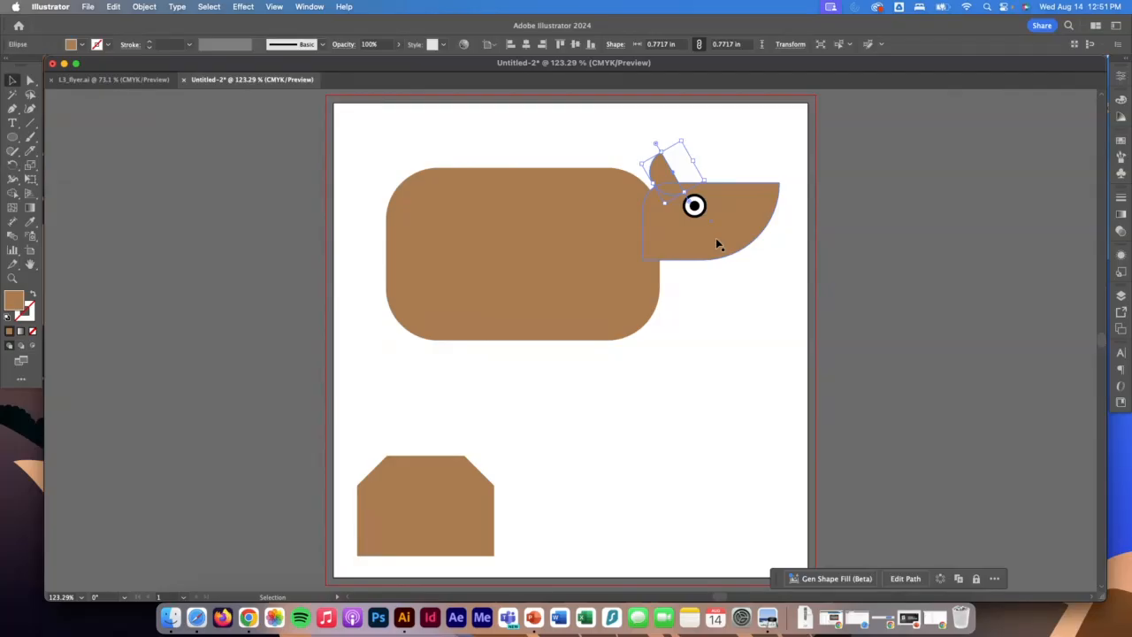
left_click(16, 138)
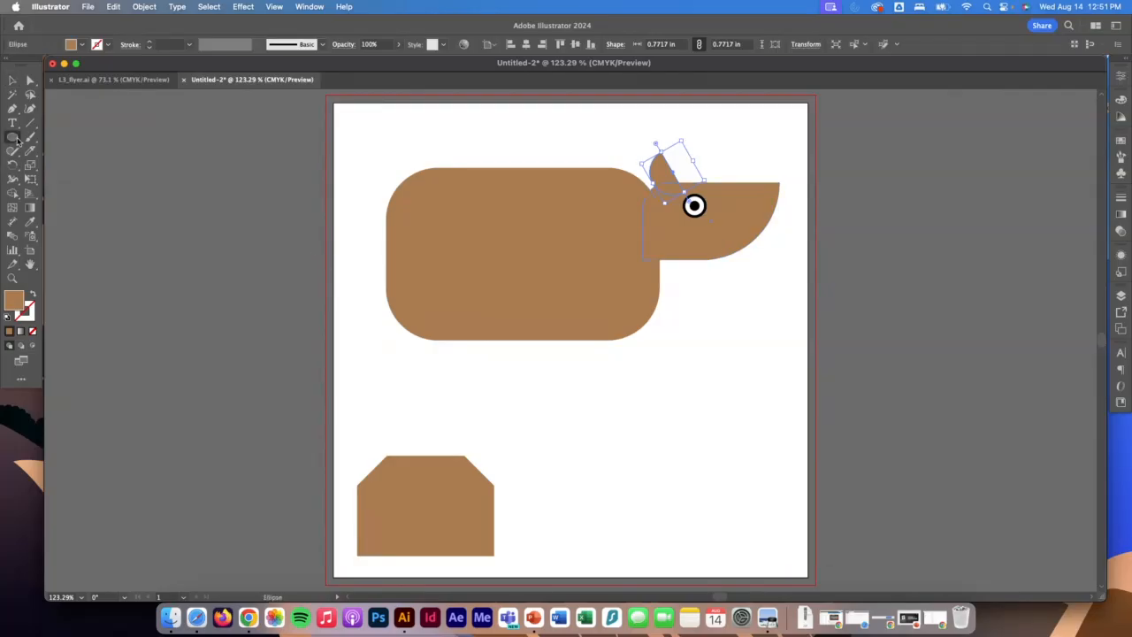
left_click(11, 140)
left_click(12, 138)
left_click(13, 138)
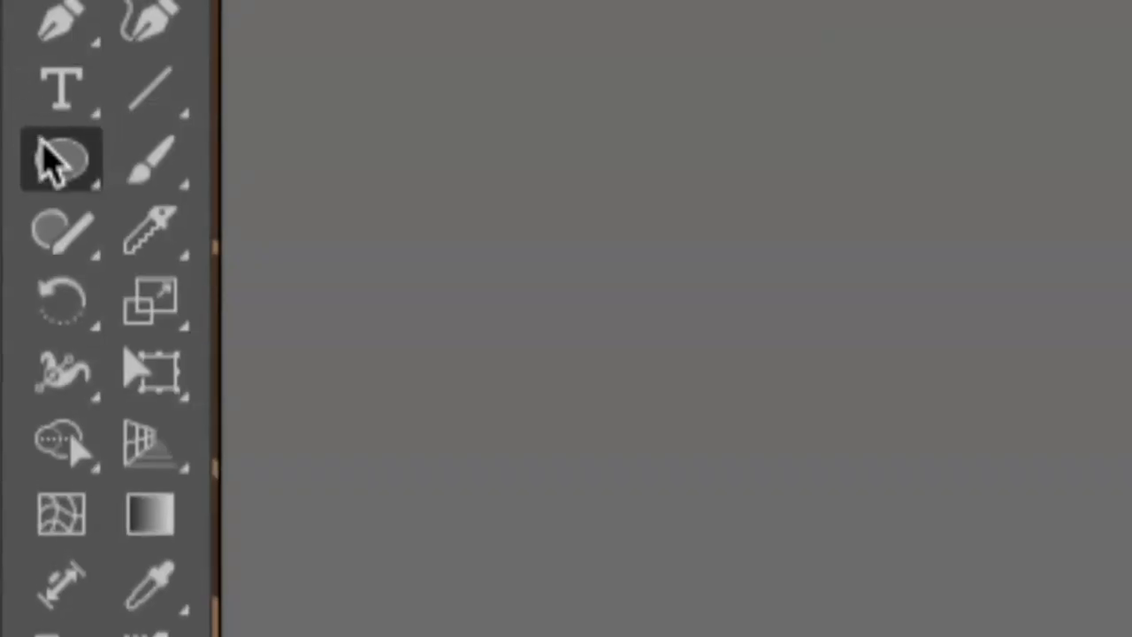
left_click(12, 138)
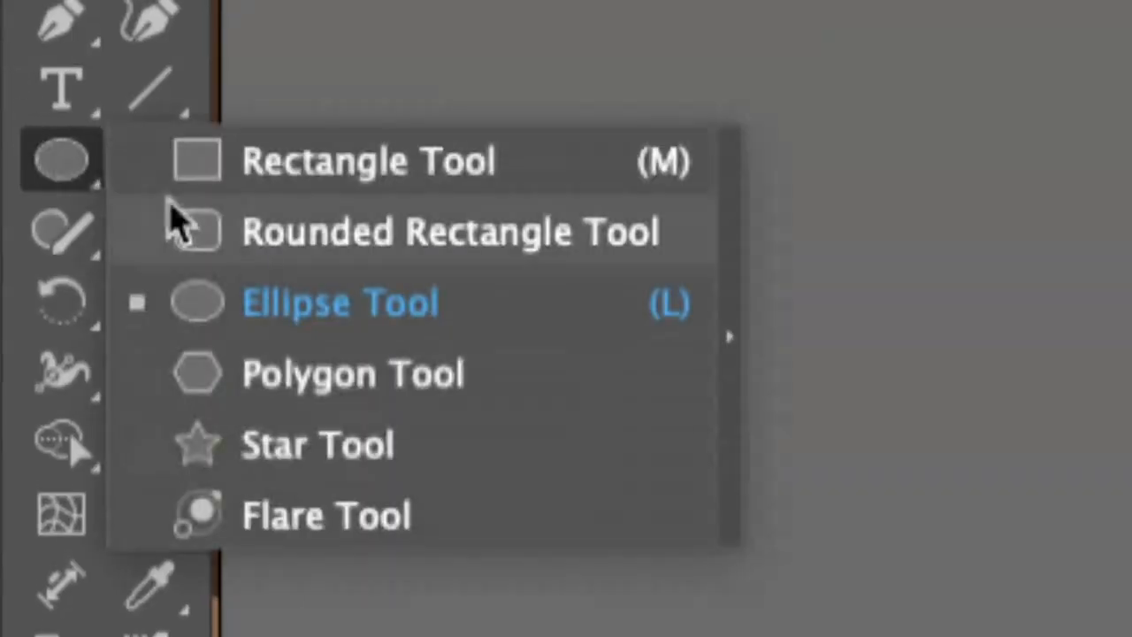
left_click(153, 108)
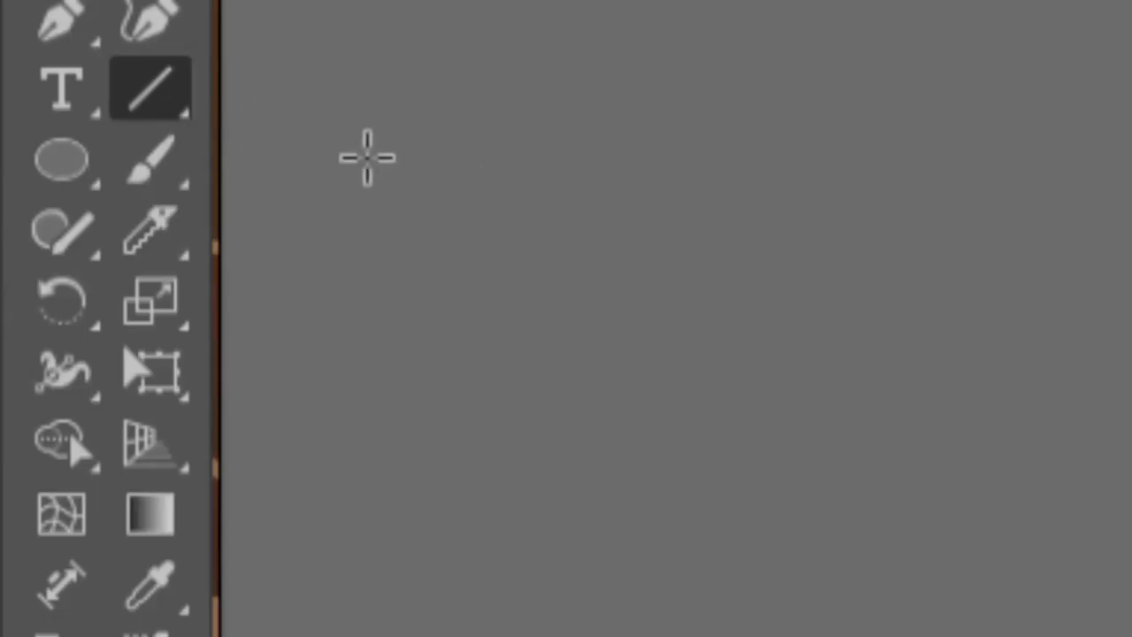
double_click(30, 264)
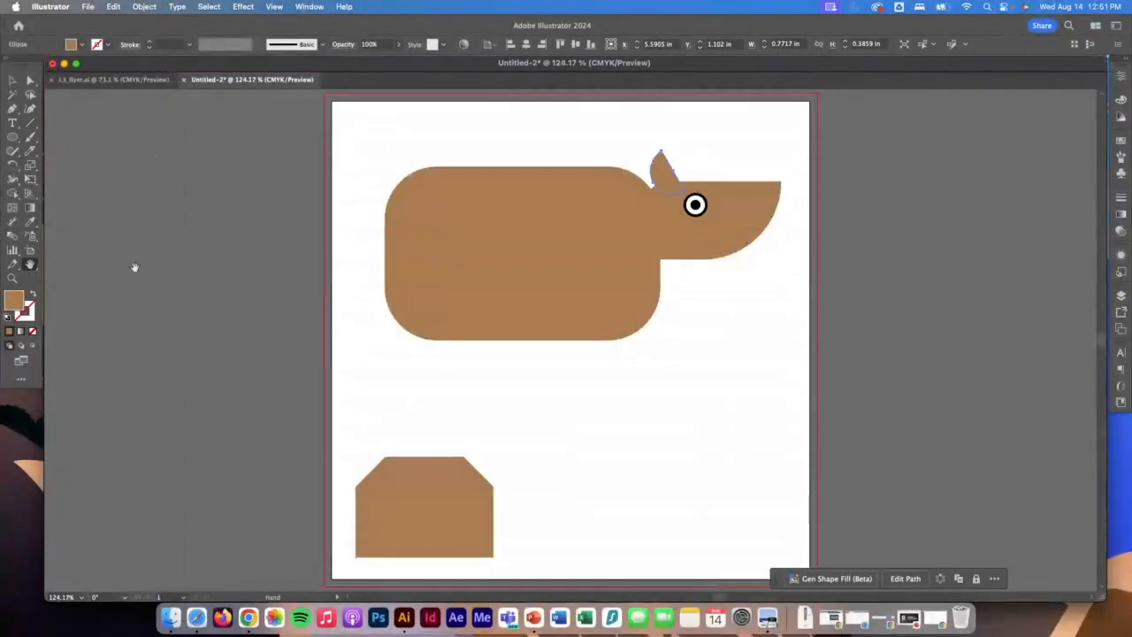
Draw a vertical line about 0.81 in long below the body, and give it a brown stroke of 59 pt.
left_click(30, 123)
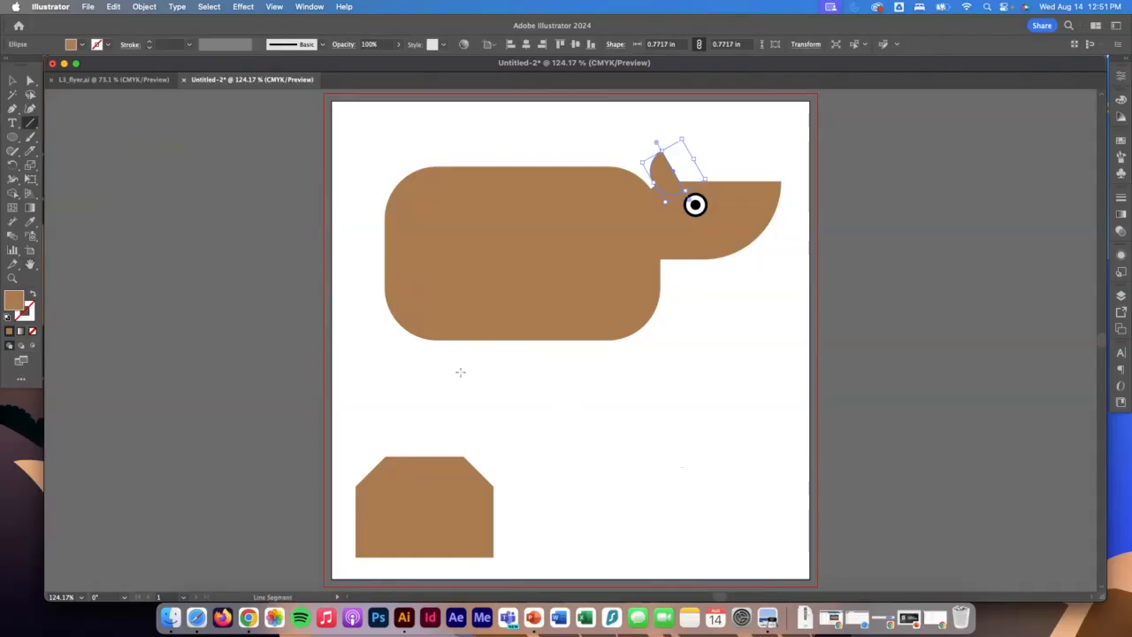
left_click_drag(465, 363, 466, 409)
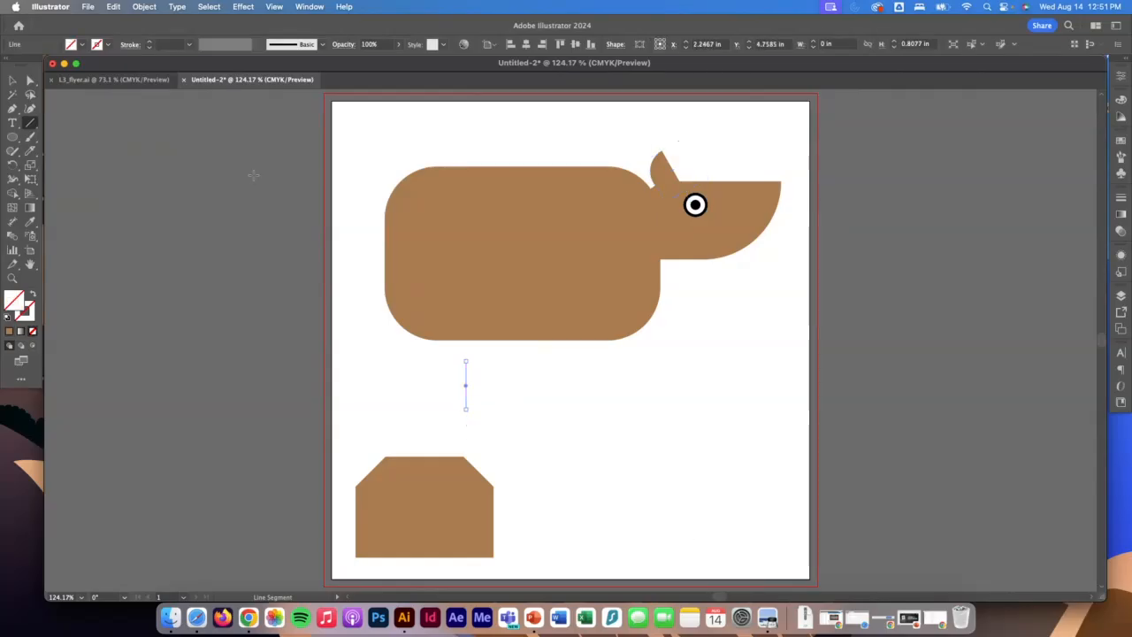
left_click(107, 45)
left_click(66, 105)
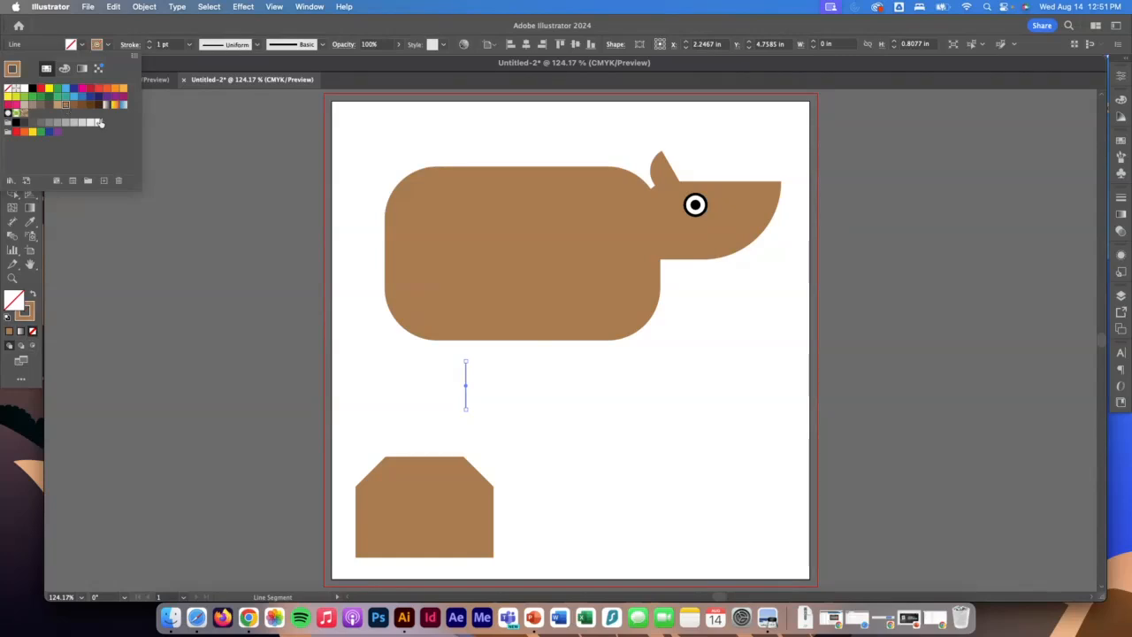
left_click(149, 42)
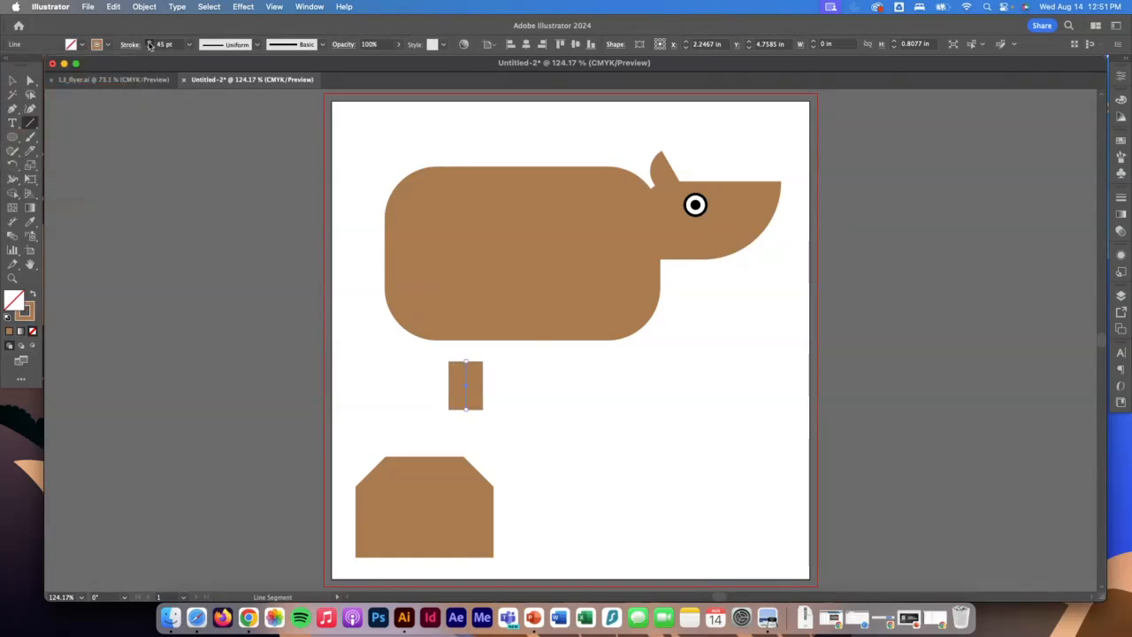
Move the thick line up against the body's lower edge as a back leg, and set its stroke weight to 58 pt.
key("v")
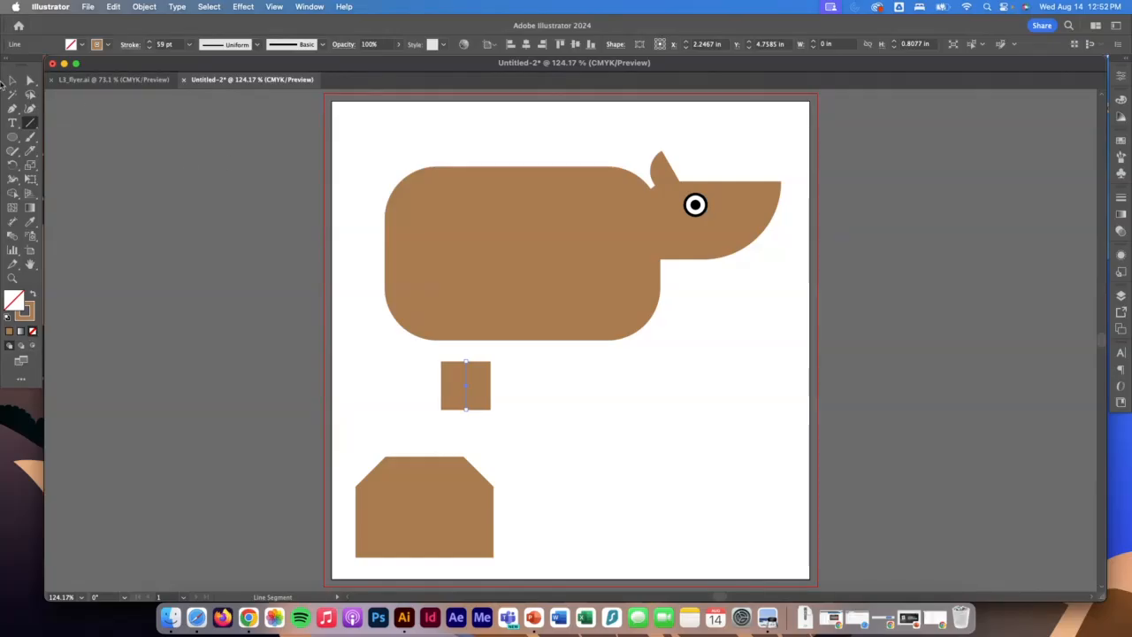
left_click_drag(463, 382, 457, 362)
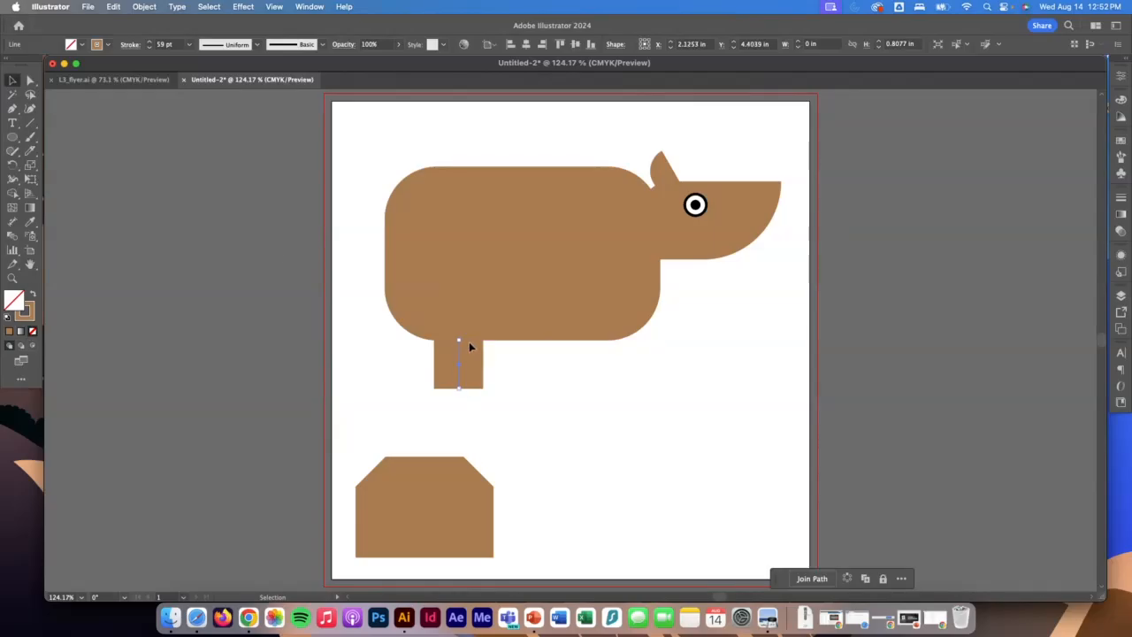
left_click(150, 49)
left_click(151, 48)
left_click(151, 48)
left_click(151, 49)
left_click(150, 49)
left_click(150, 49)
left_click(150, 49)
left_click(149, 42)
left_click(149, 42)
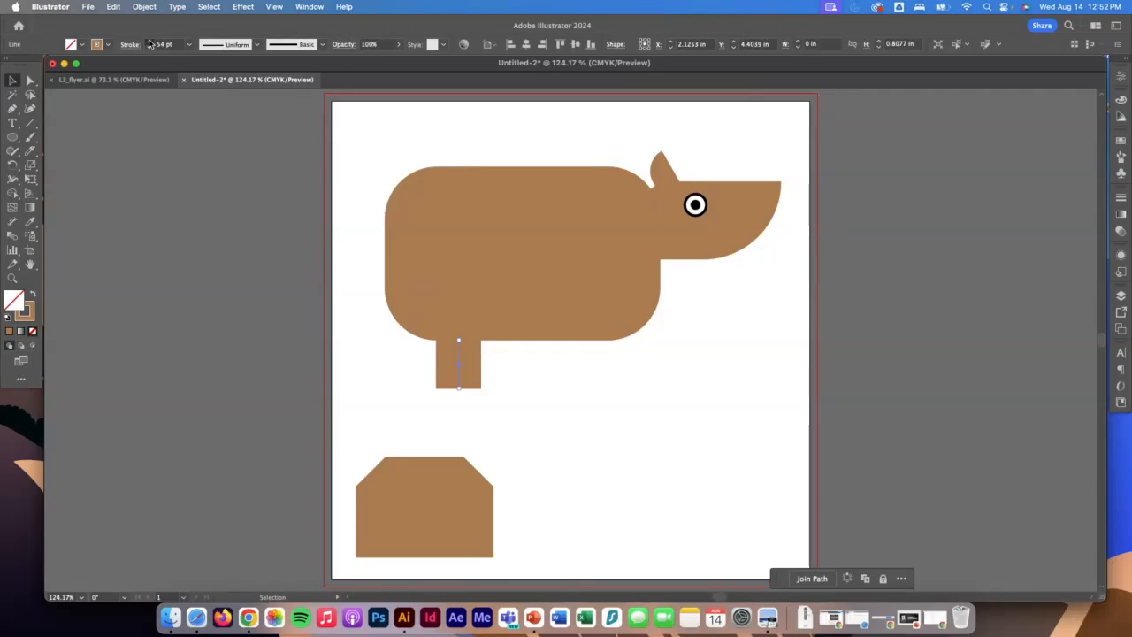
left_click(149, 42)
left_click(149, 42)
left_click(150, 41)
left_click(149, 41)
left_click(149, 41)
left_click(149, 42)
left_click(149, 49)
left_click(149, 48)
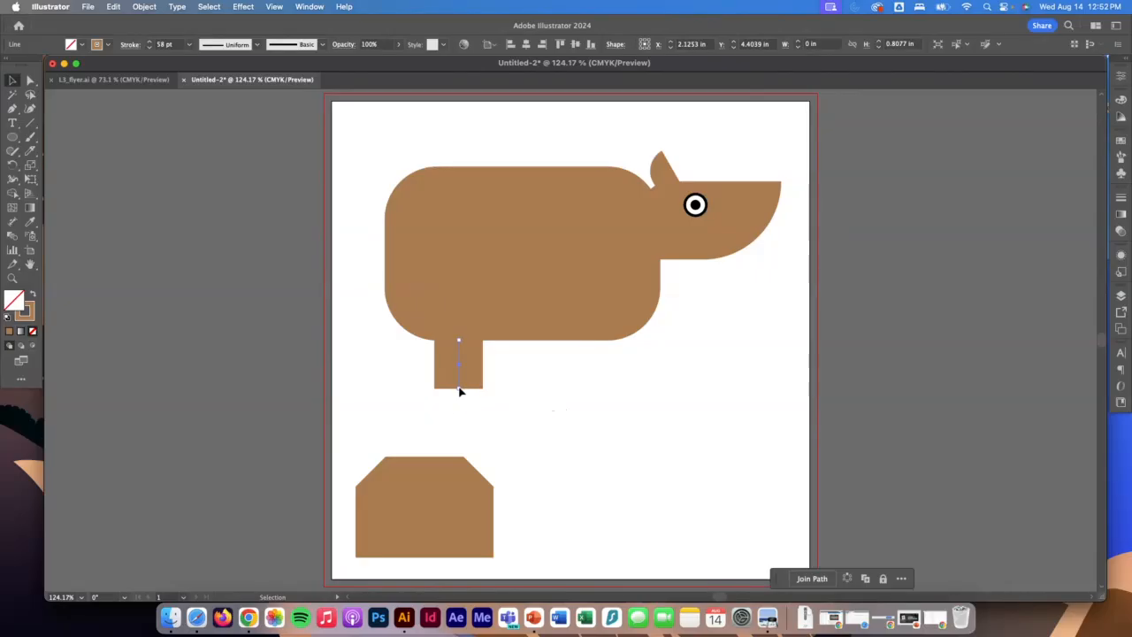
Lengthen the back leg to about 0.94 in and place a level copy under the front of the body.
left_click_drag(459, 387, 458, 401)
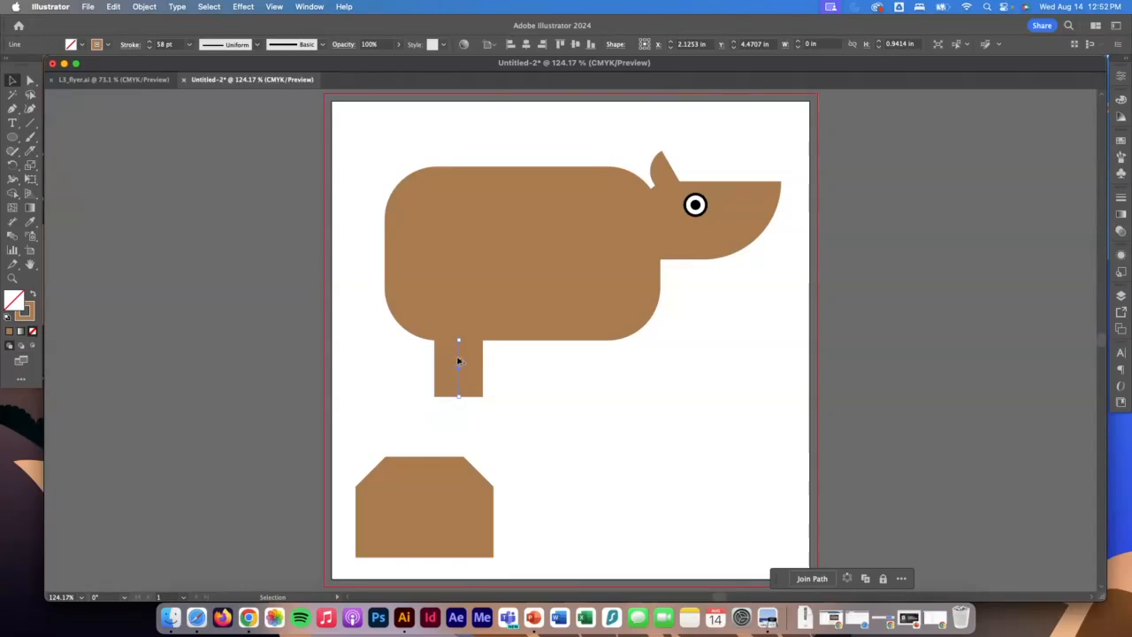
left_click_drag(458, 360, 589, 362)
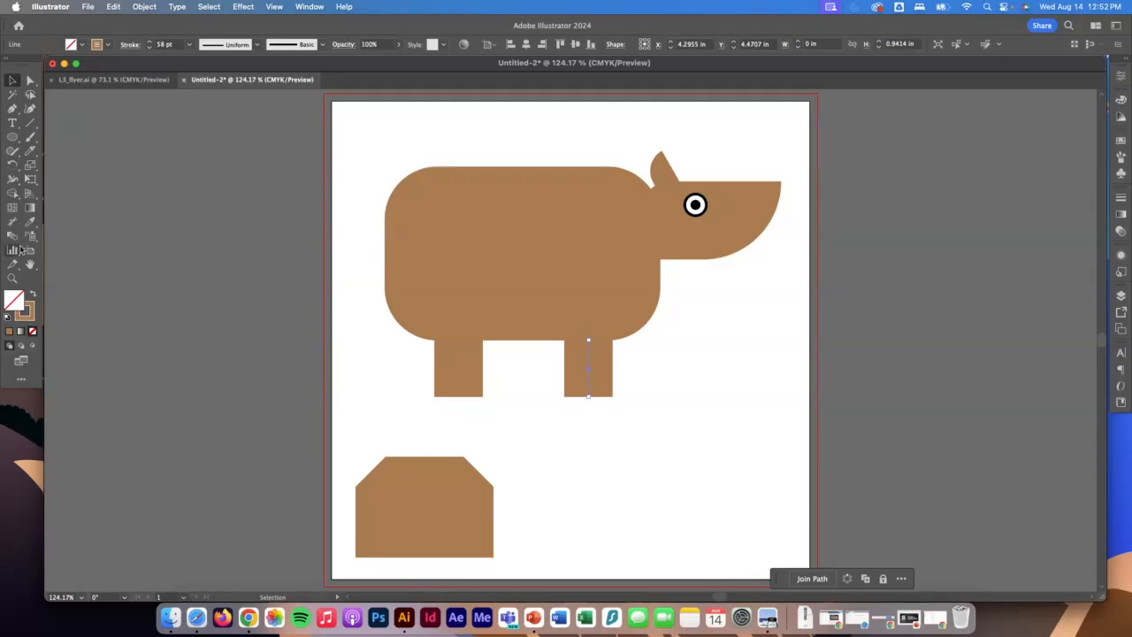
Draw a large triangle about 3.09 by 2.90 in with the Polygon tool, in the empty area ahead of the front leg.
left_click(13, 138)
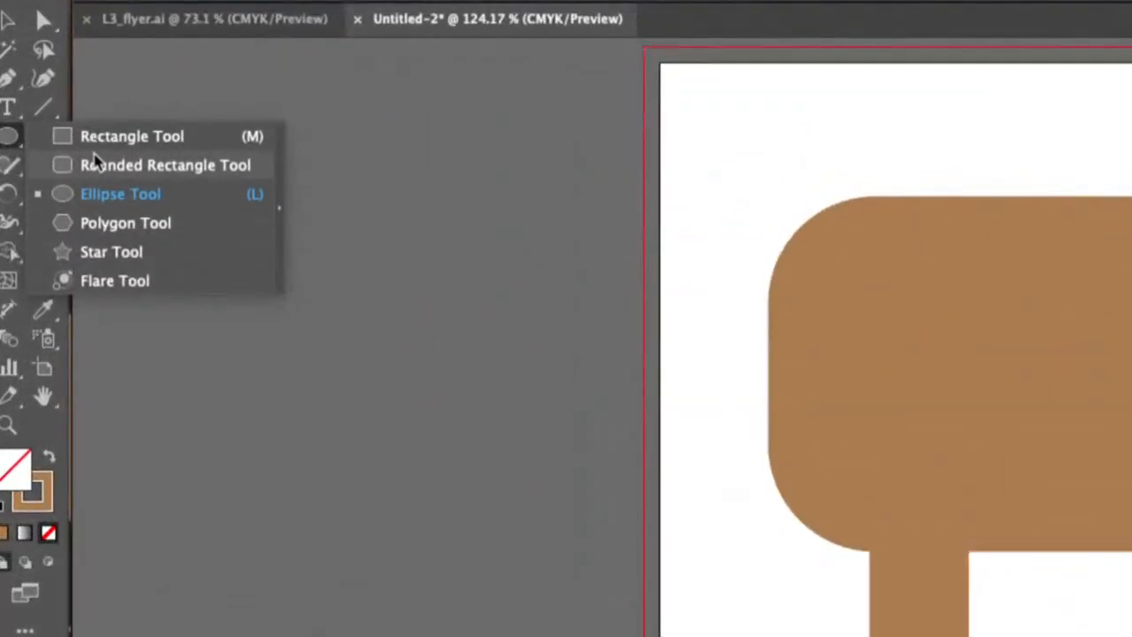
left_click(88, 223)
scroll(377, 302, "down", 10)
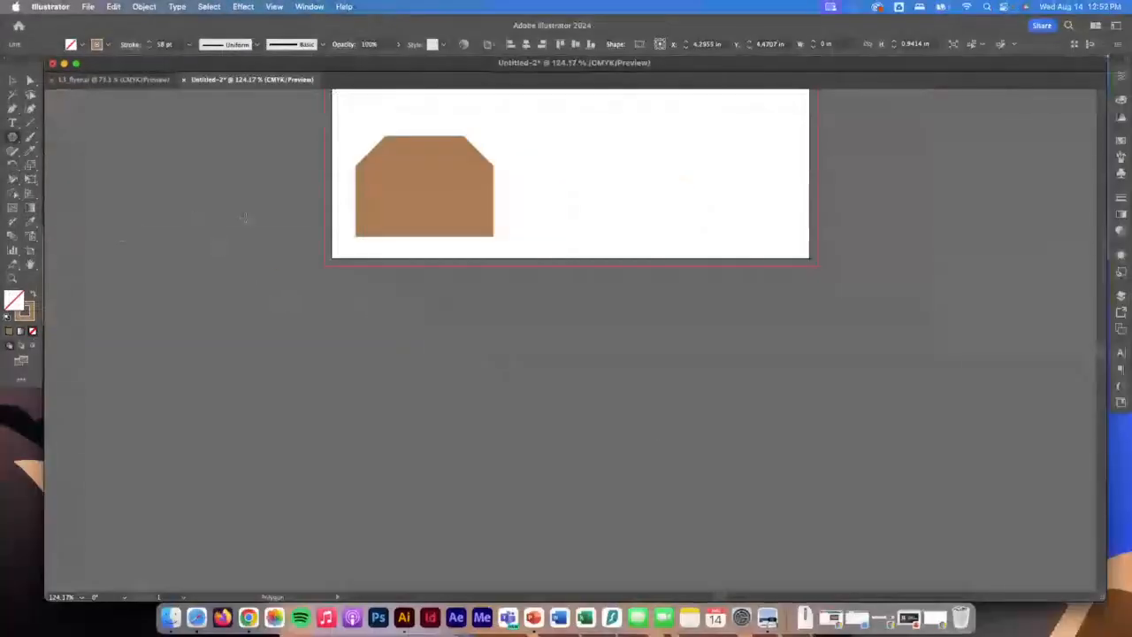
scroll(846, 351, "up", 5)
scroll(425, 243, "up", 5)
scroll(586, 339, "right", 3)
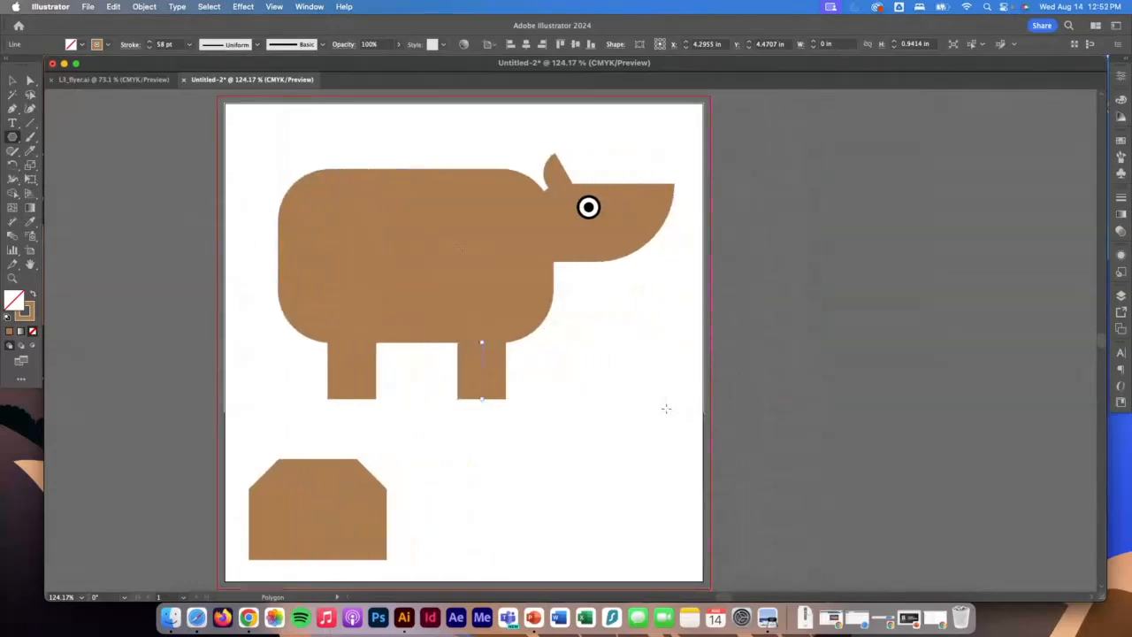
left_click_drag(606, 344, 691, 408)
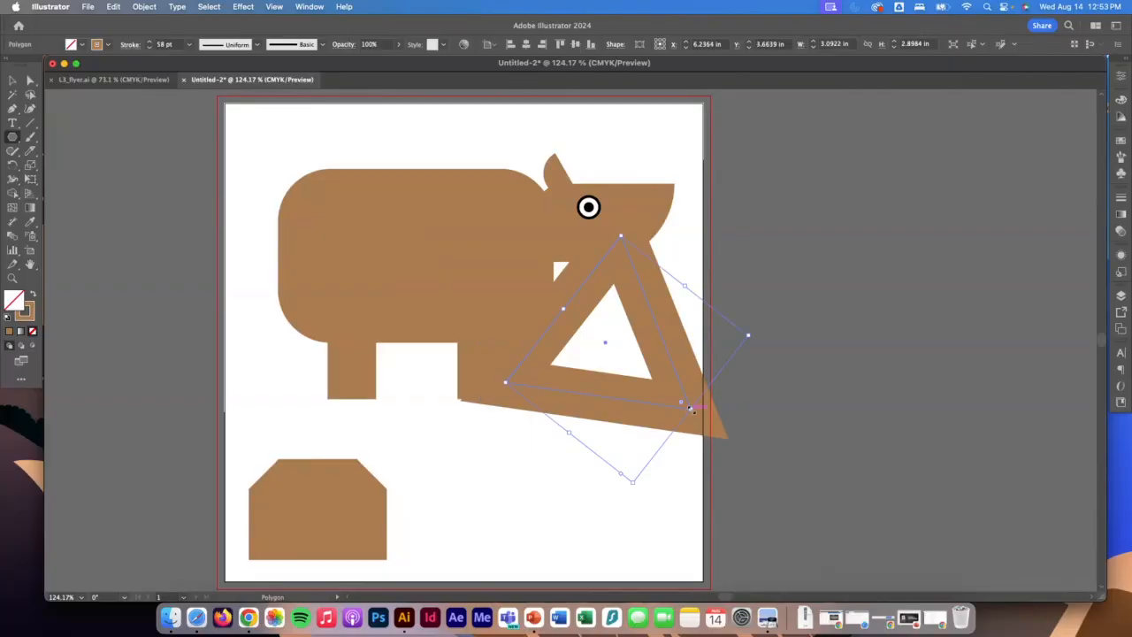
Remove the triangle's stroke and fill it with light brown.
left_click(109, 45)
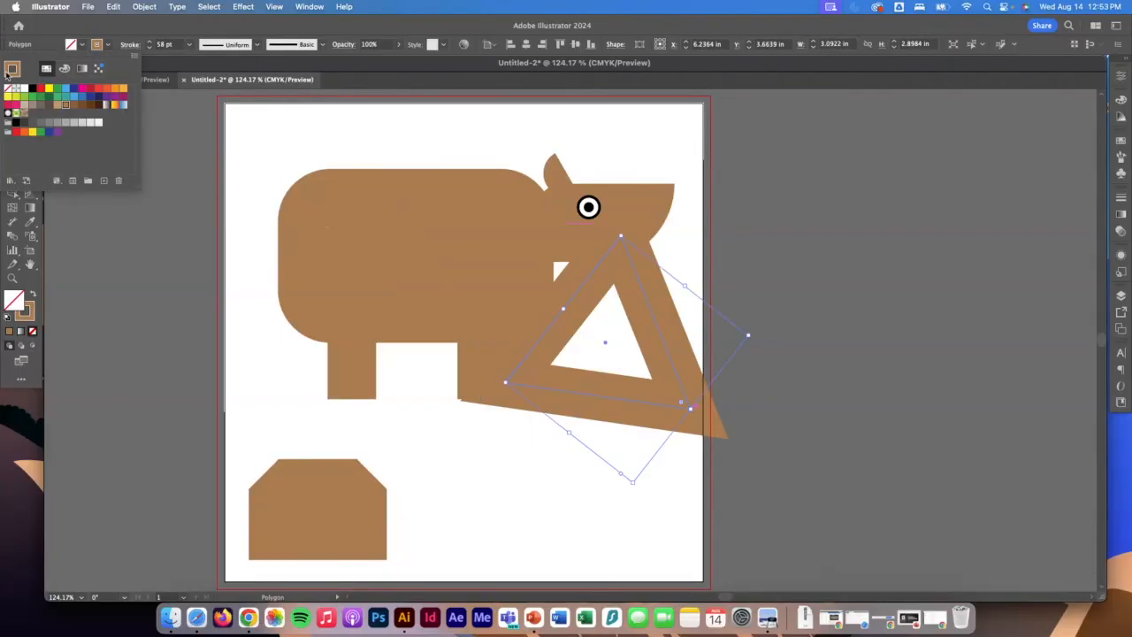
left_click(8, 89)
left_click(82, 45)
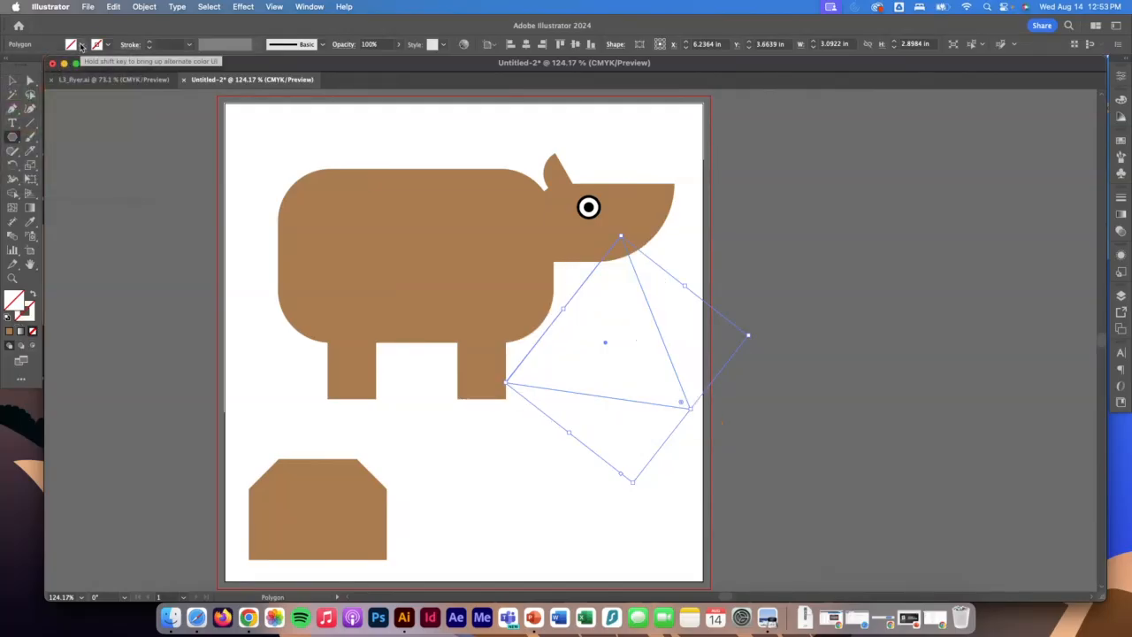
left_click(82, 45)
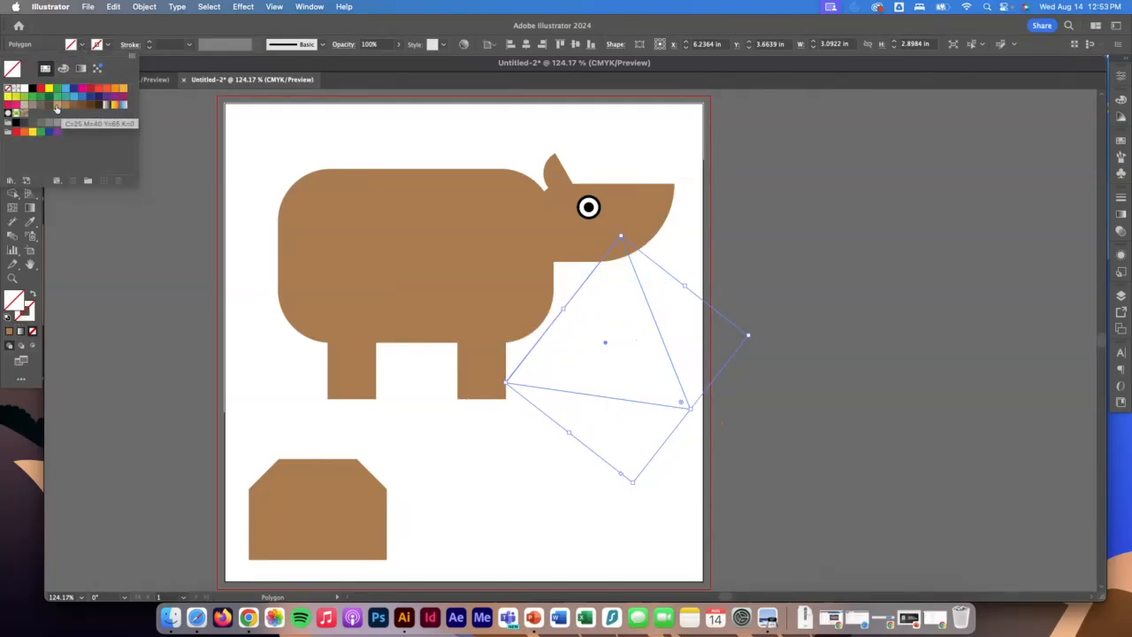
left_click(56, 105)
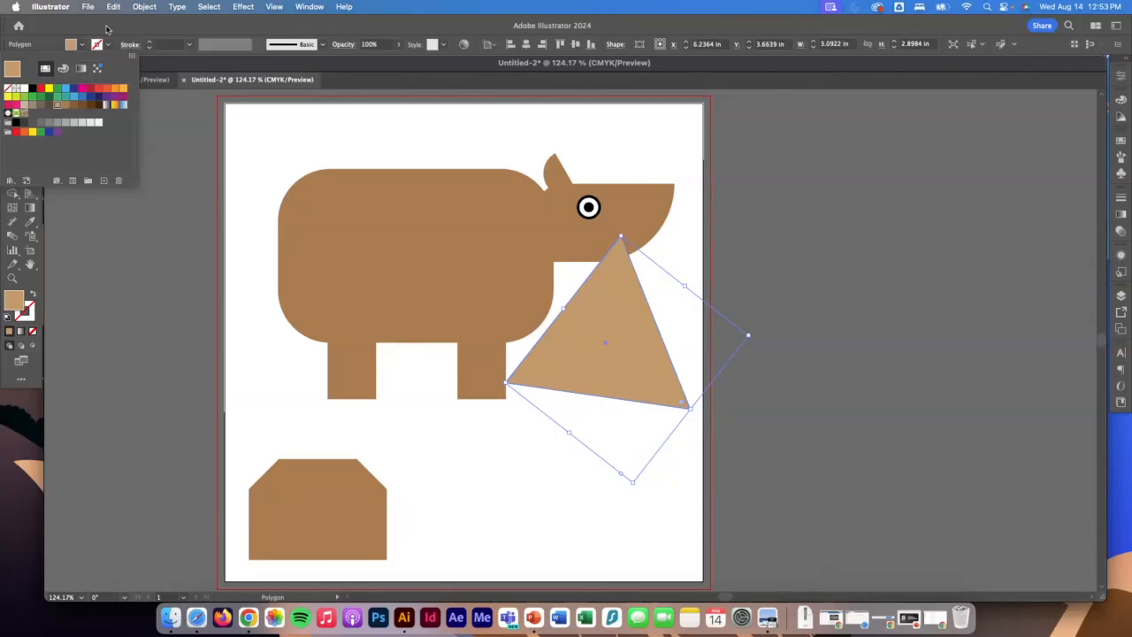
key("Escape")
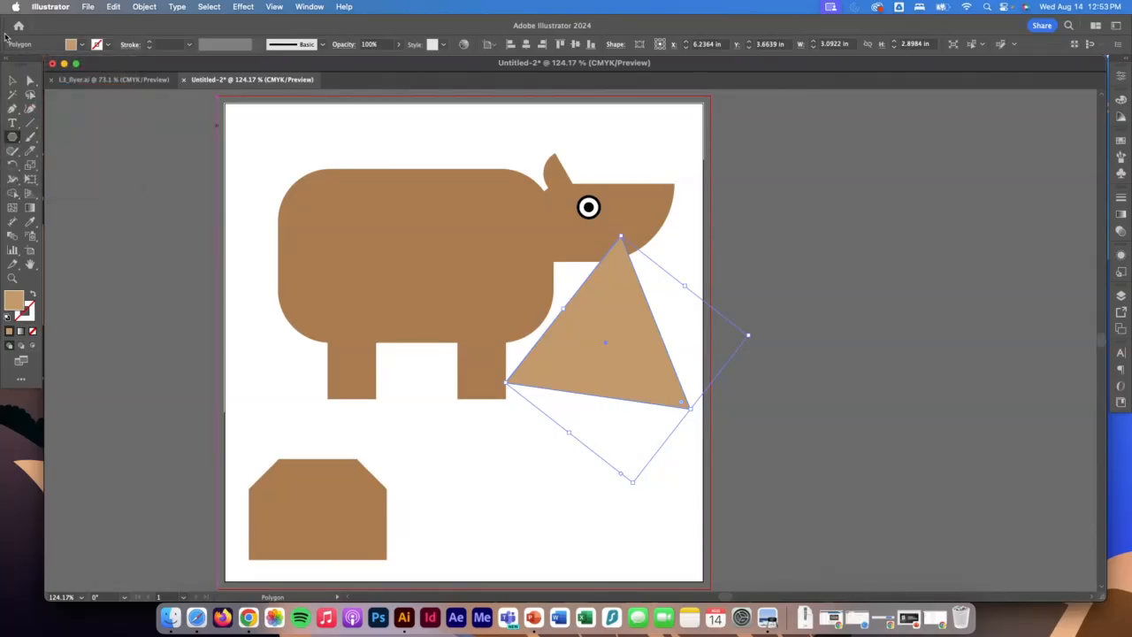
Delete the large triangle and draw a small level light brown one, about 0.57 in wide and 0.49 in tall, ahead of the front leg.
key("Delete")
left_click_drag(615, 351, 693, 393)
key("Up")
key("Up")
key("Up")
key("Up")
key("Up")
key("Up")
key("Down")
key("Down")
key("Down")
key("Down")
key("Up")
key("Up")
key("Up")
mouse_move(692, 391)
left_mouse_down()
mouse_move(885, 502)
mouse_move(675, 396)
mouse_move(695, 379)
mouse_move(712, 407)
mouse_move(726, 367)
mouse_move(661, 387)
mouse_move(679, 400)
mouse_move(633, 350)
left_mouse_up()
key("Down")
key("Down")
key("Down")
key("Down")
key("Down")
key("Up")
key("Up")
key("Up")
key("Up")
key("Up")
key("Up")
key("Up")
key("Up")
key("Up")
key("Up")
key("Up")
key("Up")
key("Down")
key("Down")
key("Down")
key("Down")
key("Down")
key("Down")
key("Down")
key("Down")
key("Down")
key("Down")
key("Down")
key("Down")
key("Up")
key("Up")
key("Up")
key("Up")
key("Down")
key("Down")
key("Down")
key("Down")
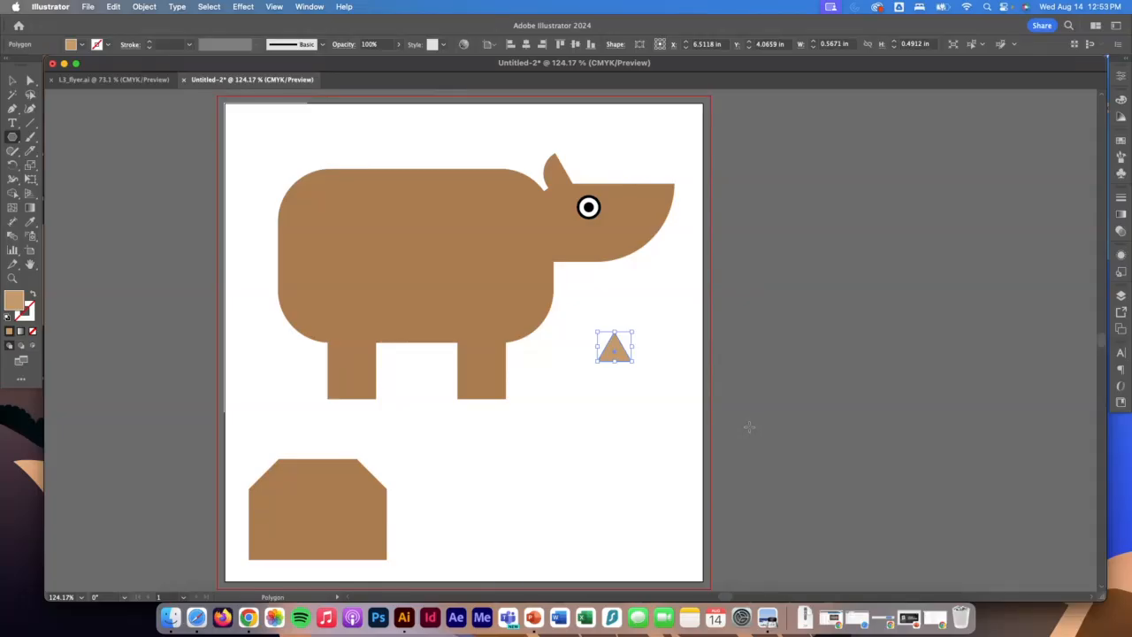
Move the small triangle onto the front leg's lower front corner and round its outer bottom corner to about 0.14 in.
left_click(12, 80)
left_click_drag(613, 354, 505, 391)
left_click(29, 263)
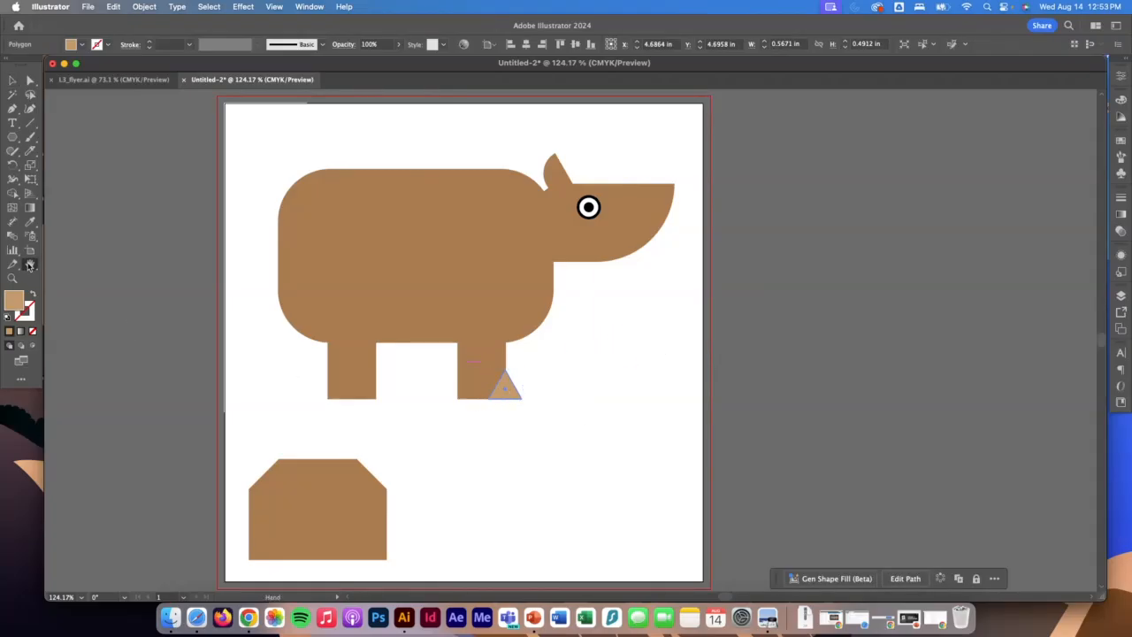
left_click(13, 278)
left_click_drag(498, 378, 667, 466)
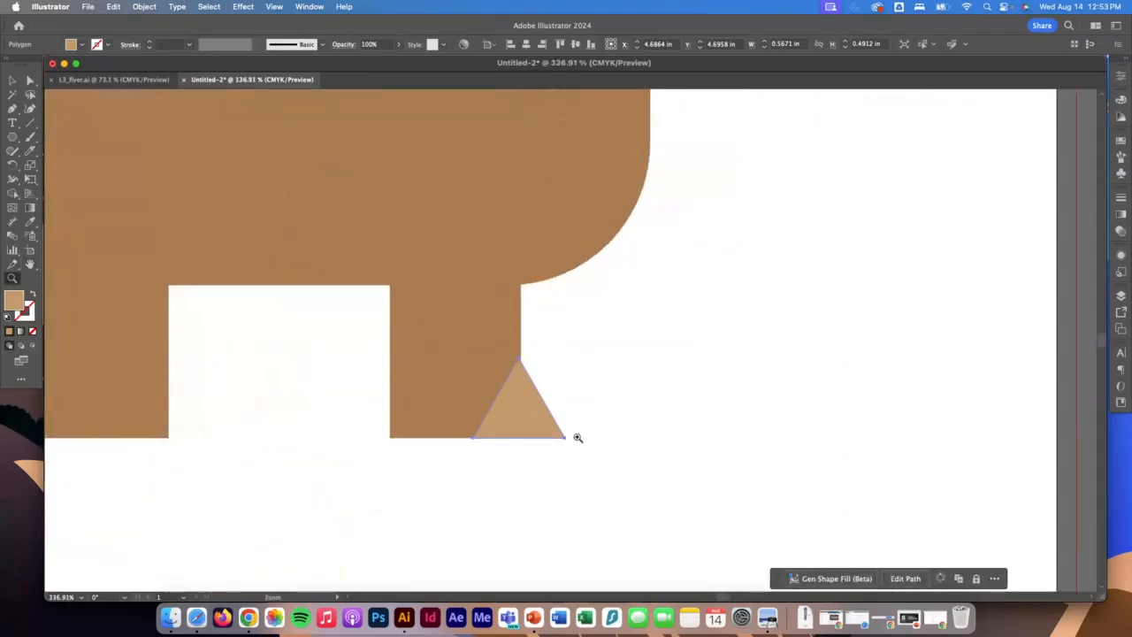
left_click(29, 80)
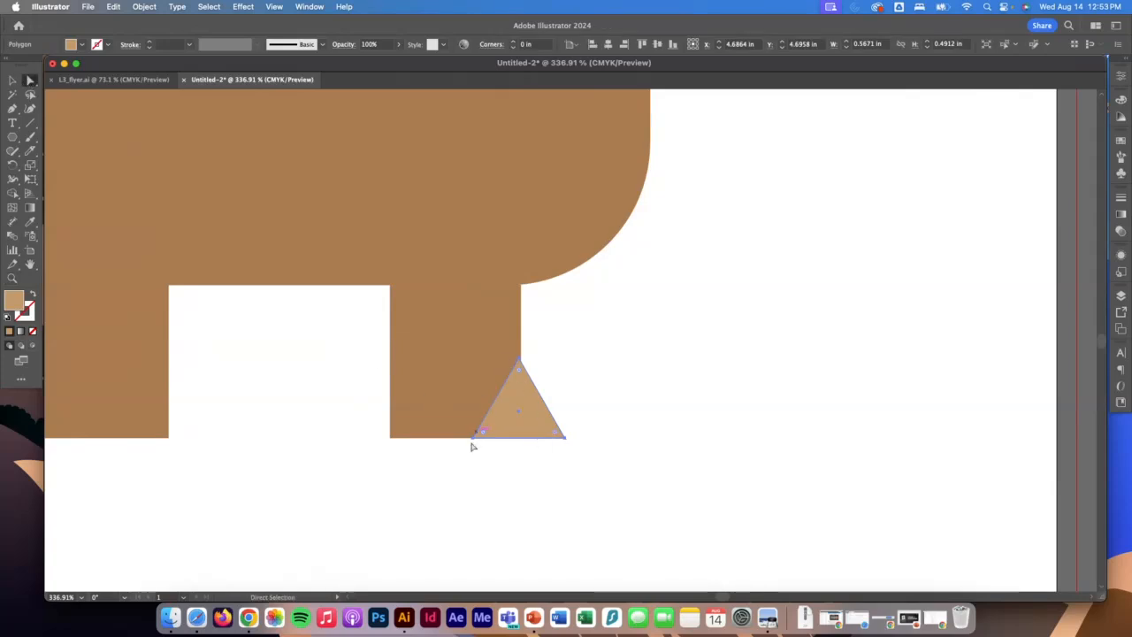
left_click(564, 438)
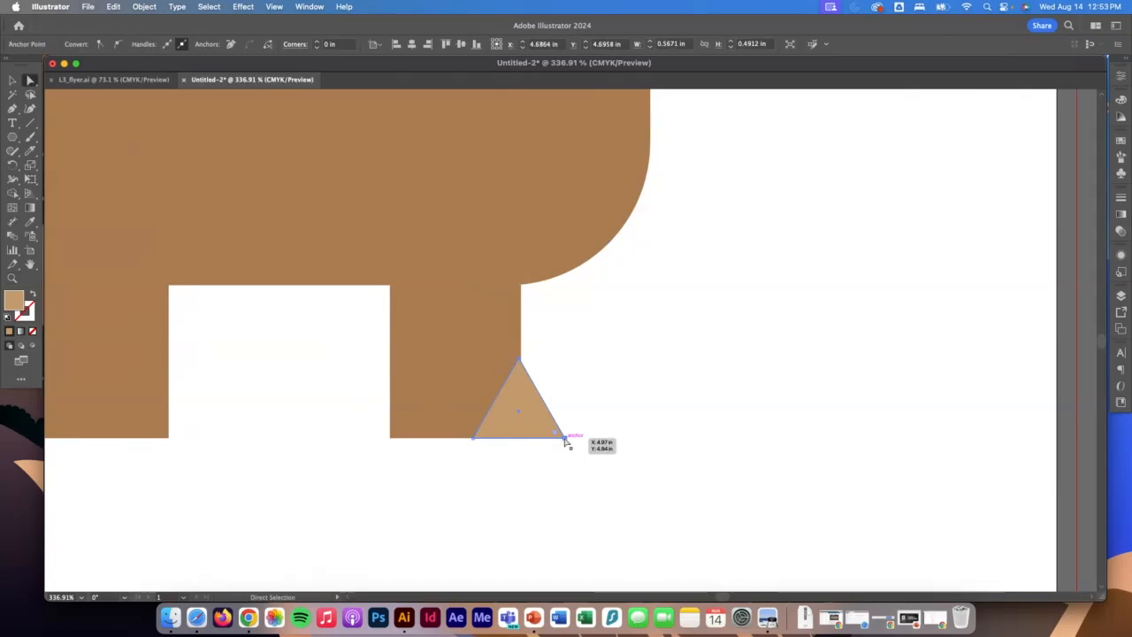
left_click_drag(556, 433, 522, 432)
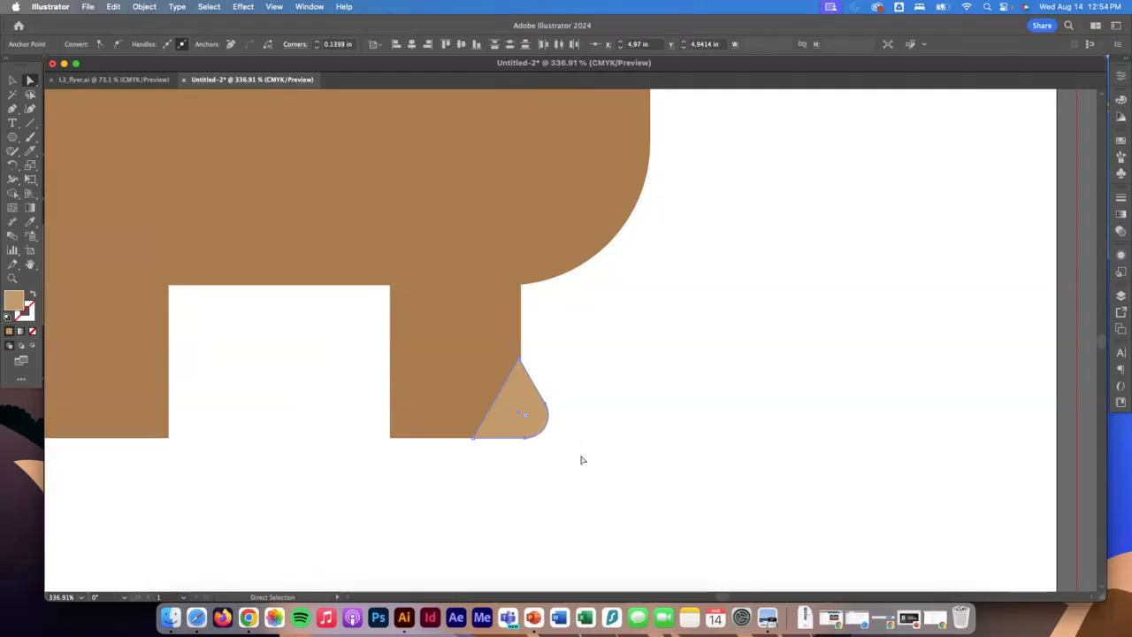
Nudge the rounded triangle slightly forward so its tip lines up with the leg's front edge.
left_click(12, 81)
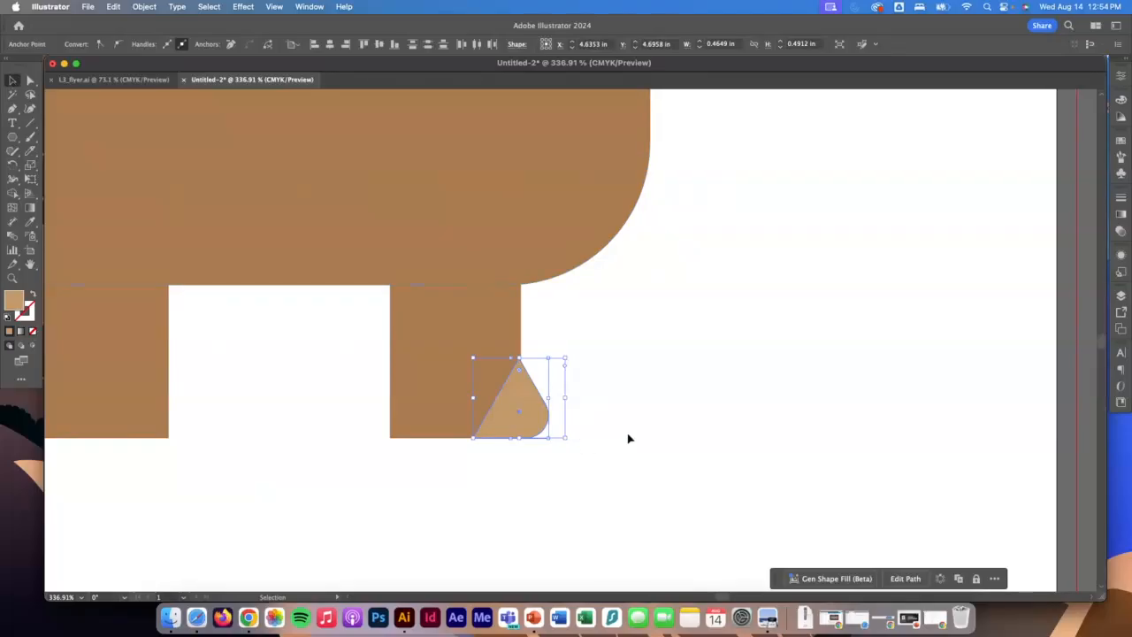
left_click(551, 445)
left_click(521, 429)
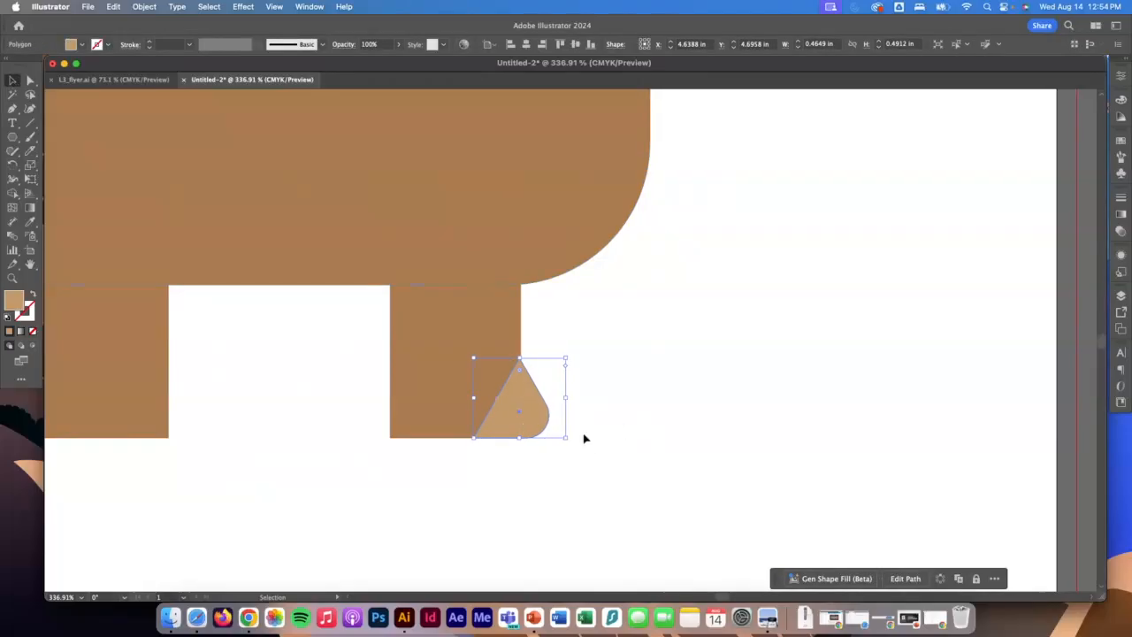
key("Right")
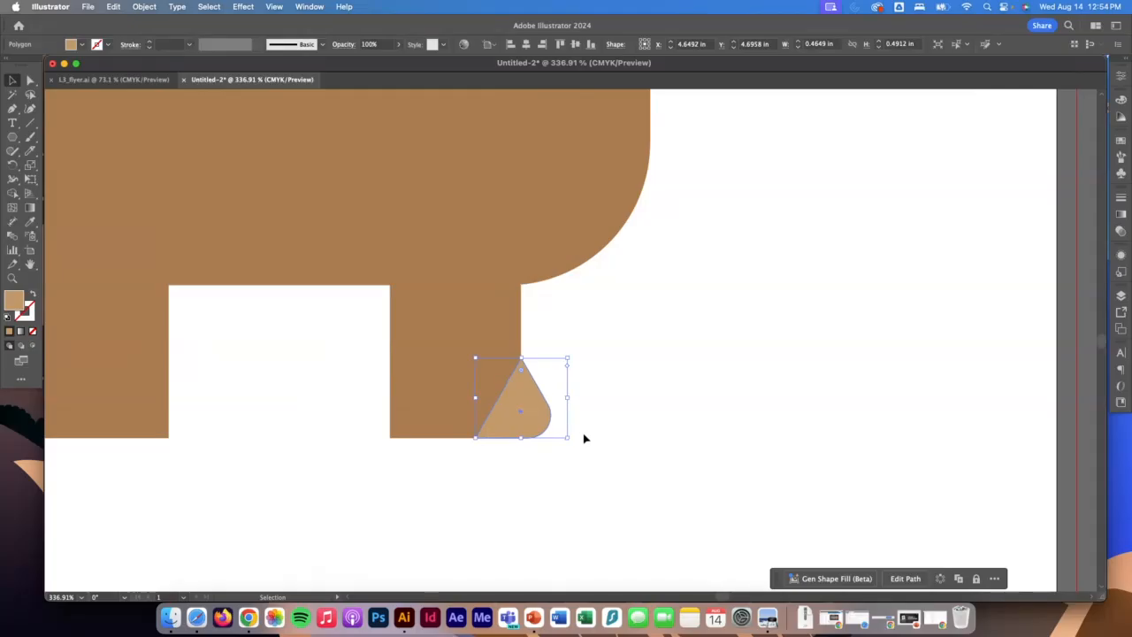
left_click(624, 424)
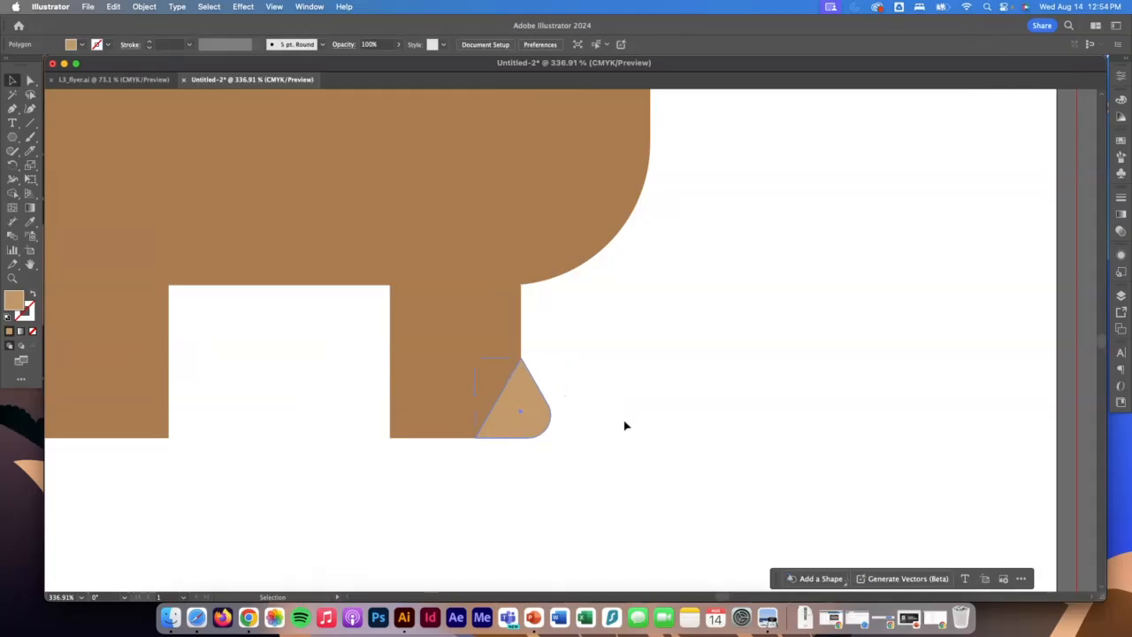
Place a level copy of the rounded triangle at the matching lower front corner of the back leg.
left_click(523, 430)
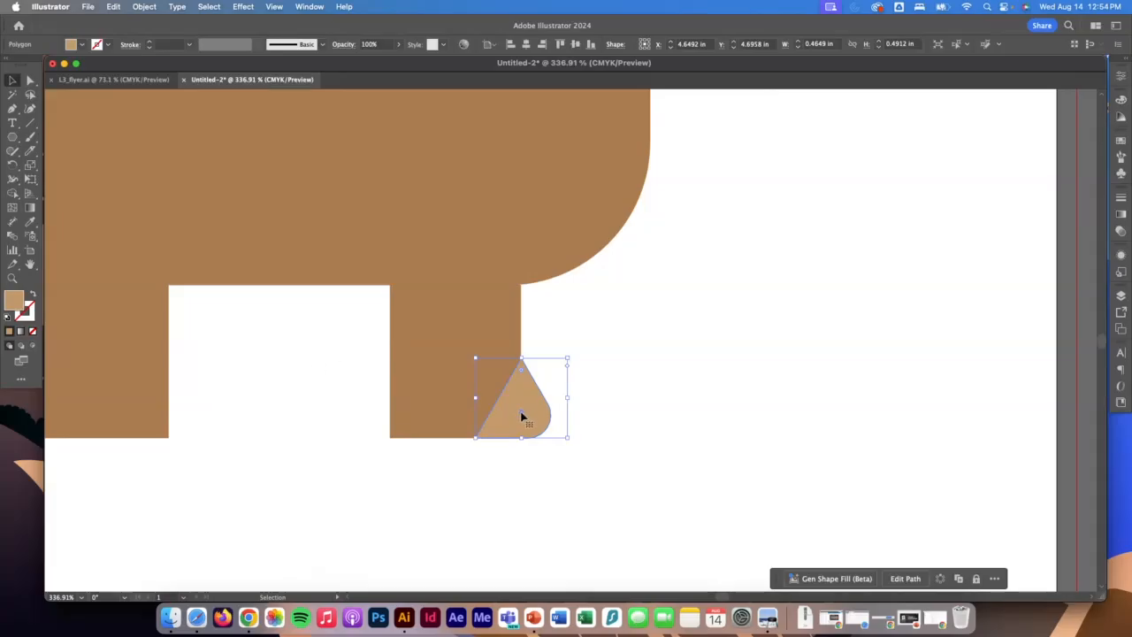
left_click_drag(522, 416, 167, 411)
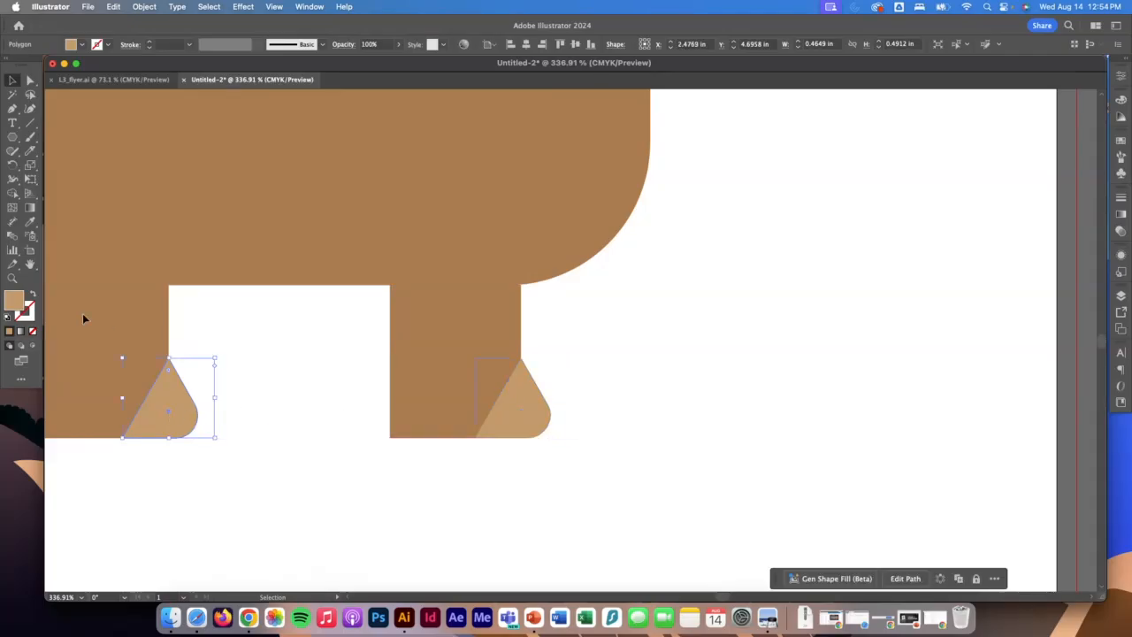
double_click(29, 263)
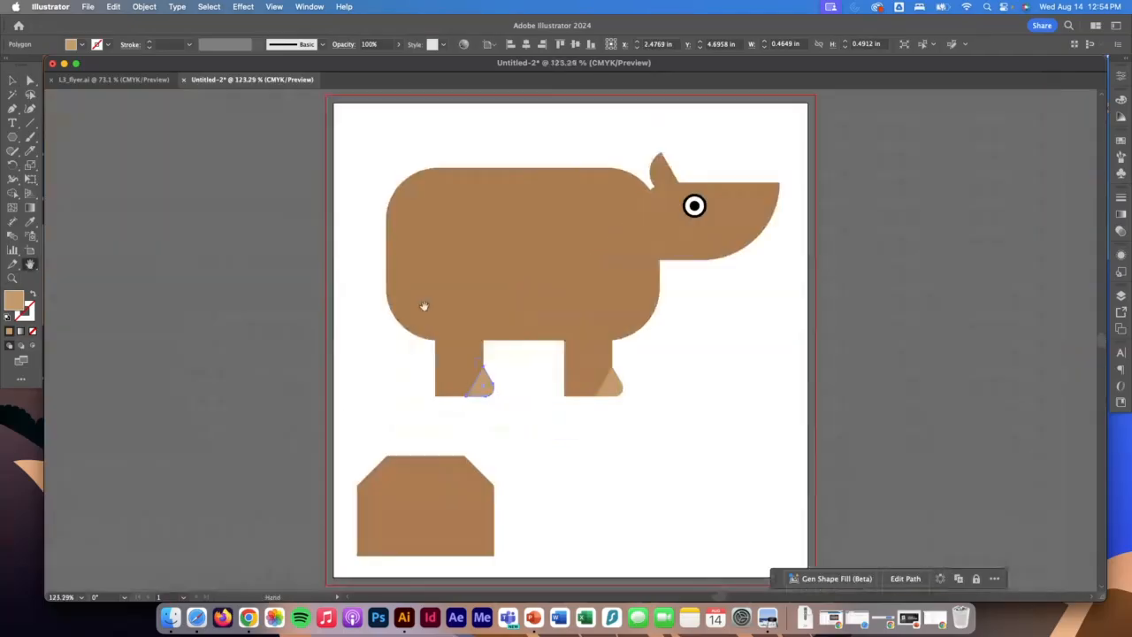
left_click(12, 80)
left_click(324, 198)
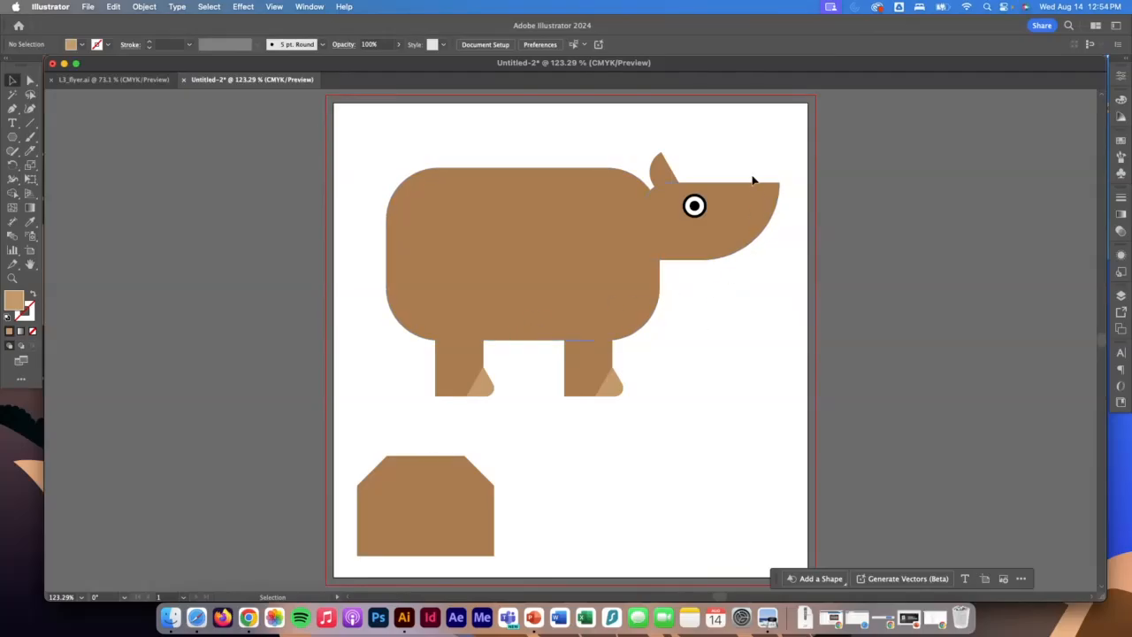
Try the cut-corner rectangle over the belly with a light brown fill, and put it back in the blank area below the legs.
left_click(453, 502)
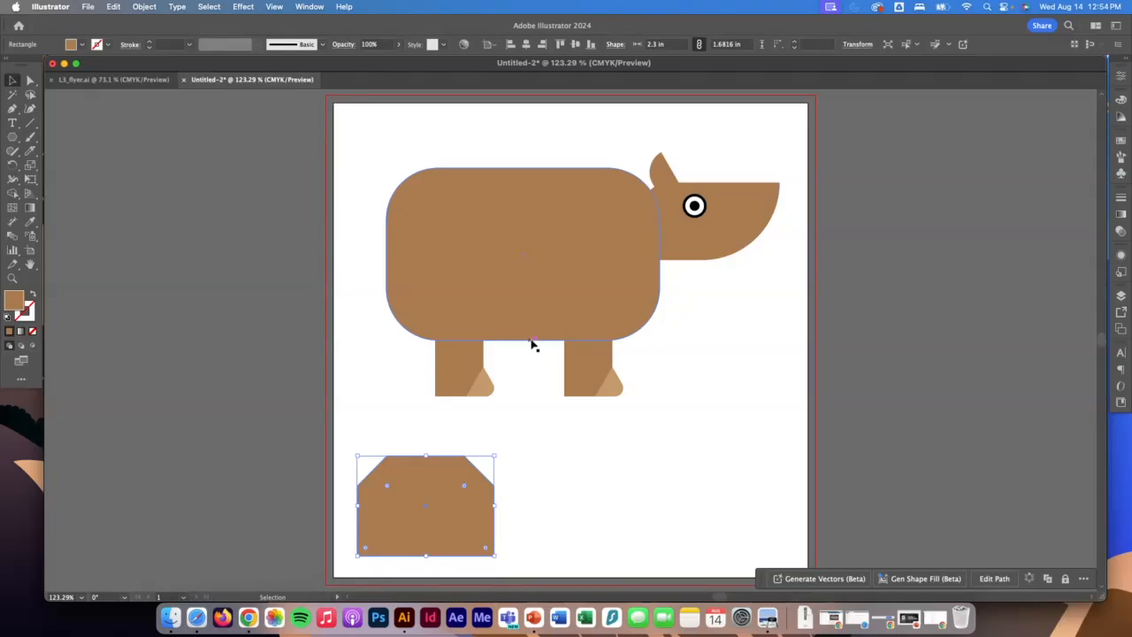
left_click_drag(454, 492, 553, 329)
left_click(79, 44)
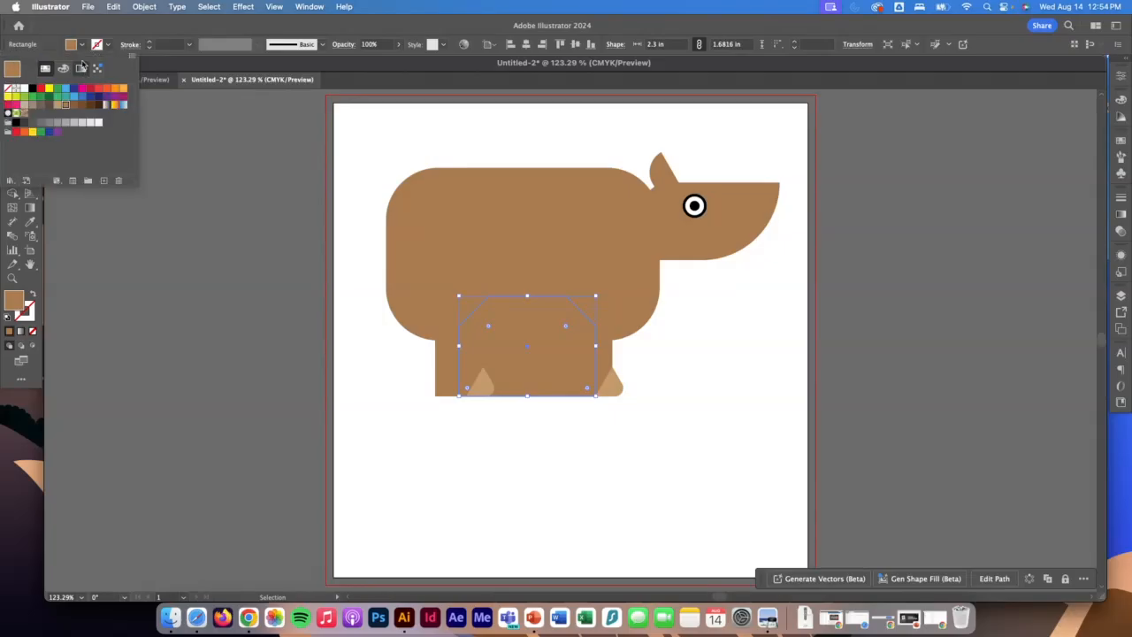
left_click(58, 105)
left_click(541, 329)
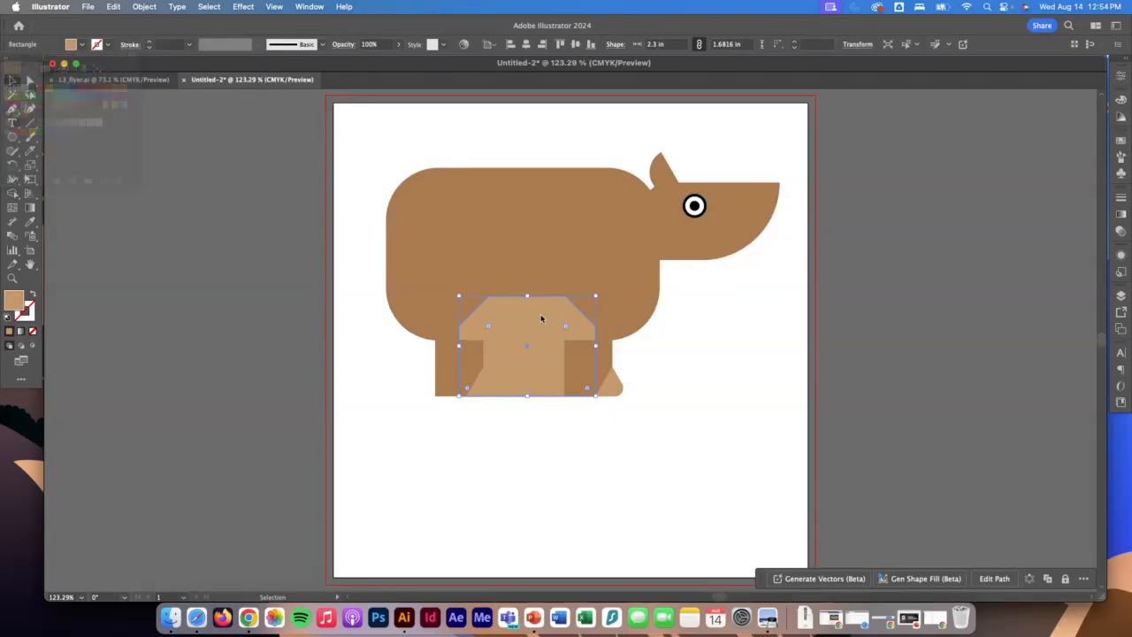
left_click_drag(516, 314, 433, 464)
Set the drawing mode to Draw Inside for the head shape.
left_click(762, 228)
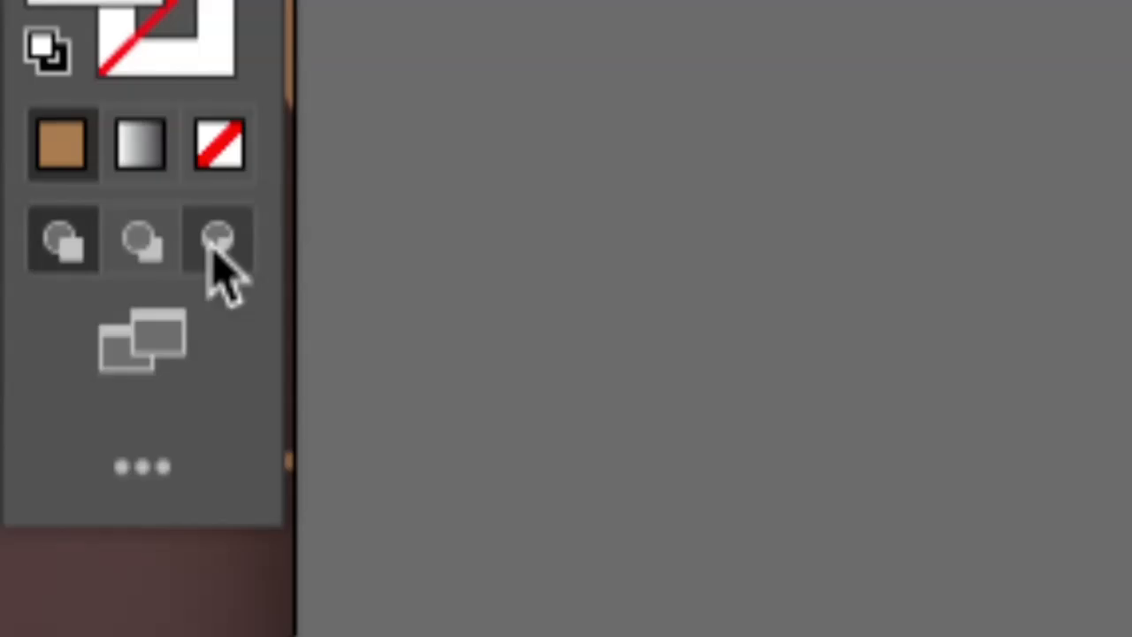
left_click(213, 243)
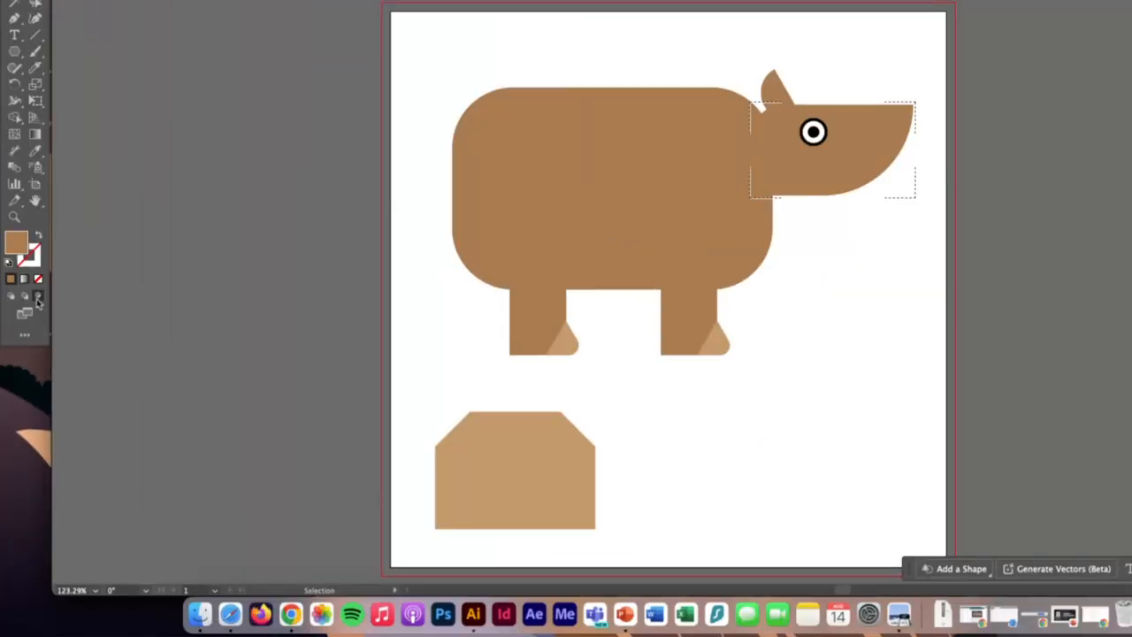
left_click(756, 224)
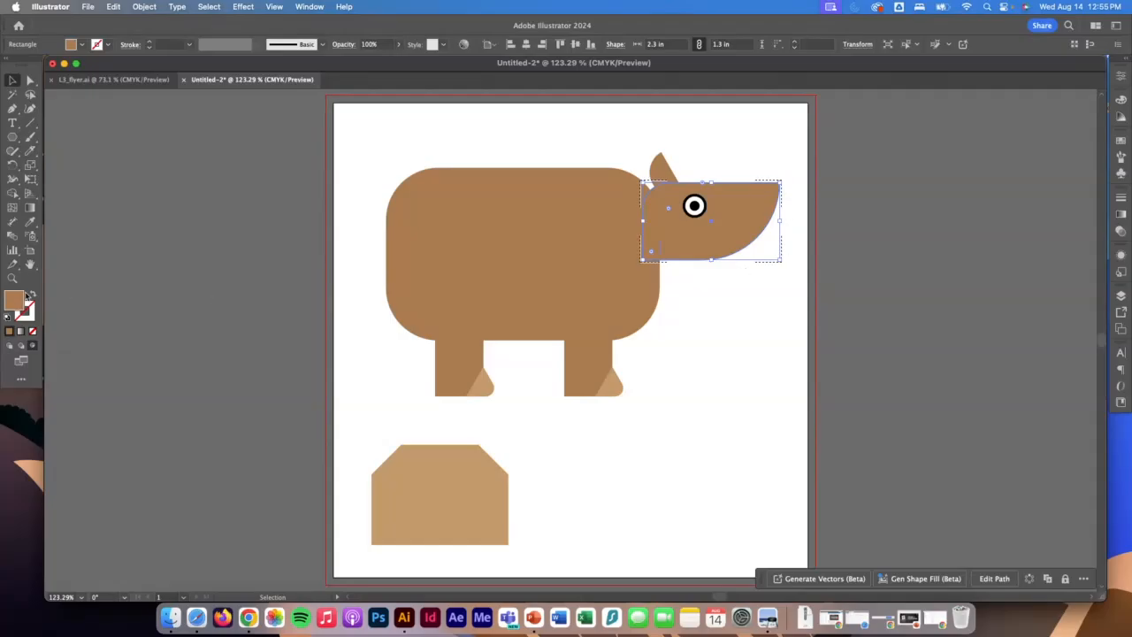
left_click_drag(13, 138, 75, 167)
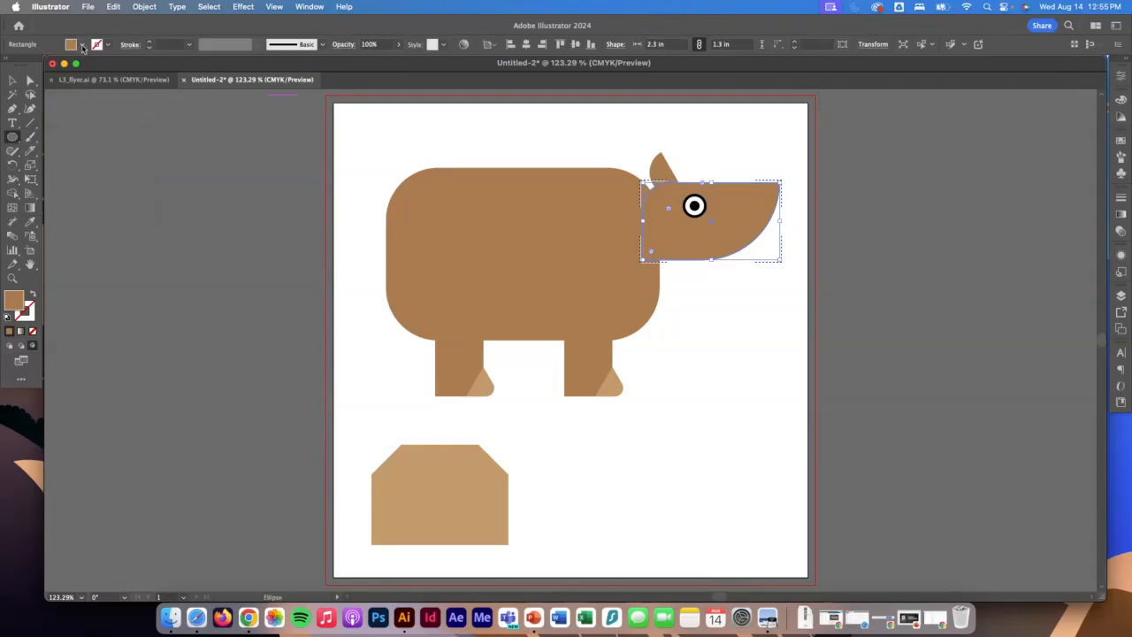
left_click(82, 46)
left_click(33, 89)
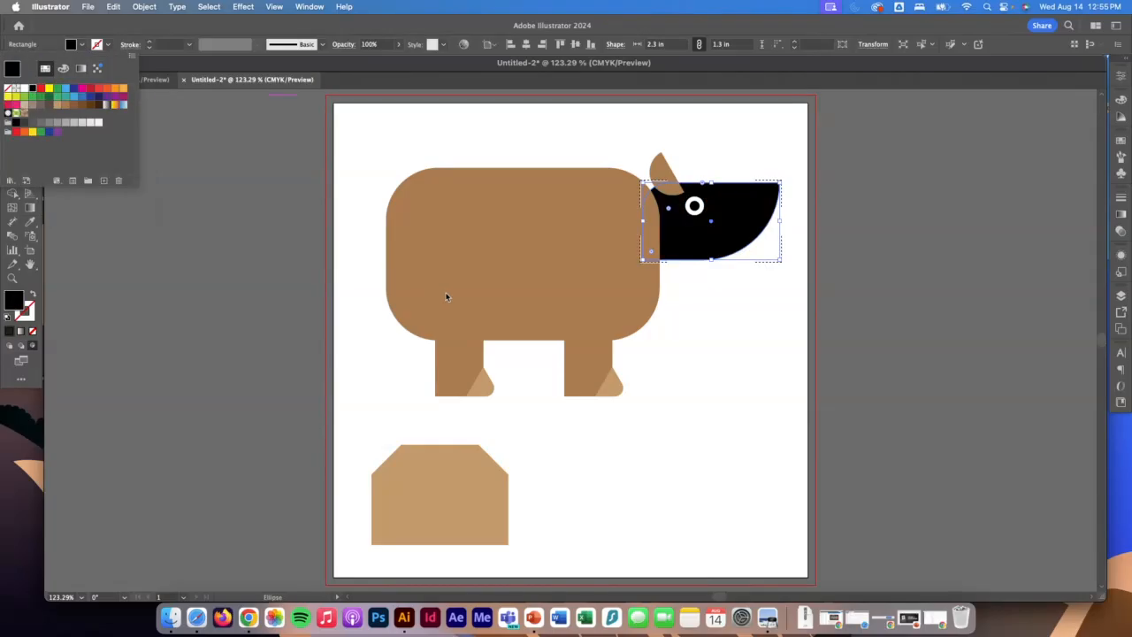
key("Escape")
key("v")
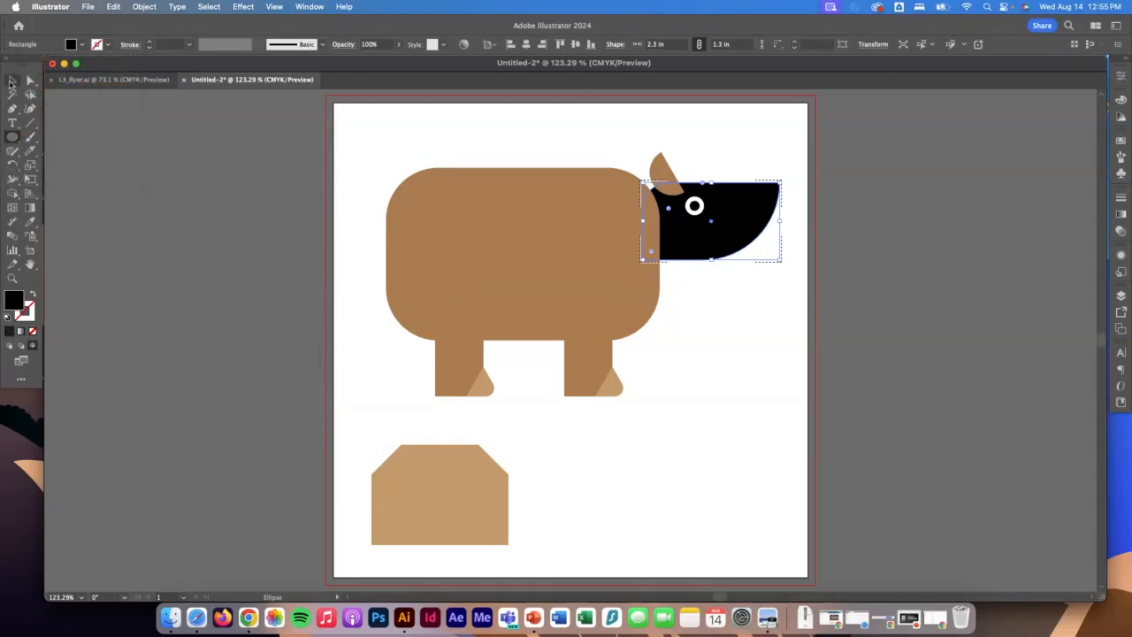
key("super+z")
left_click(214, 218)
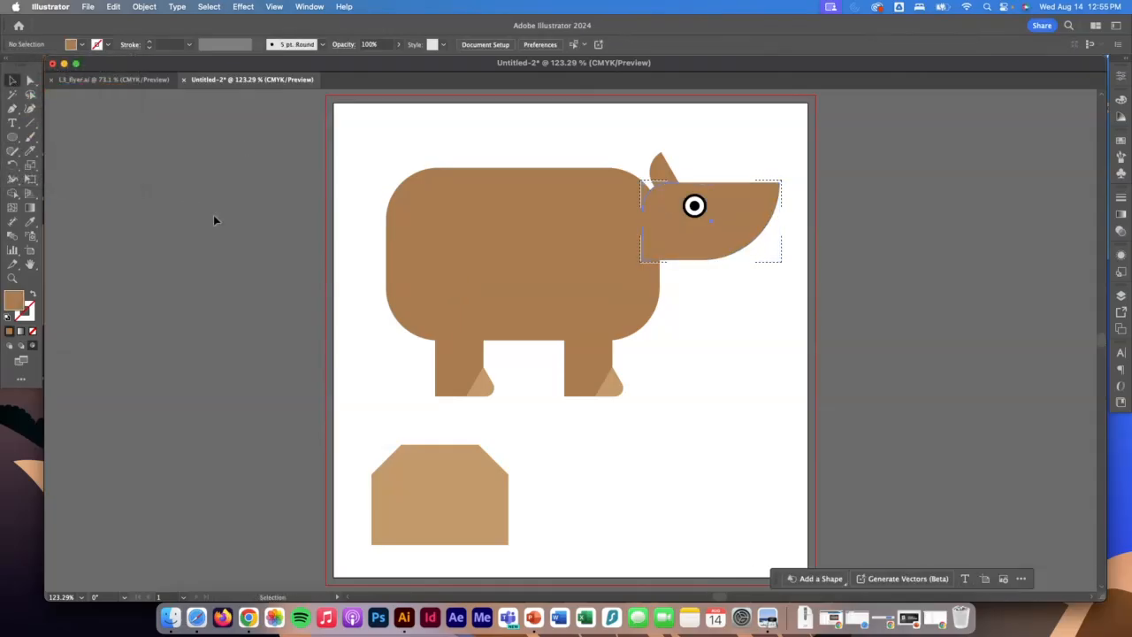
left_click(709, 215)
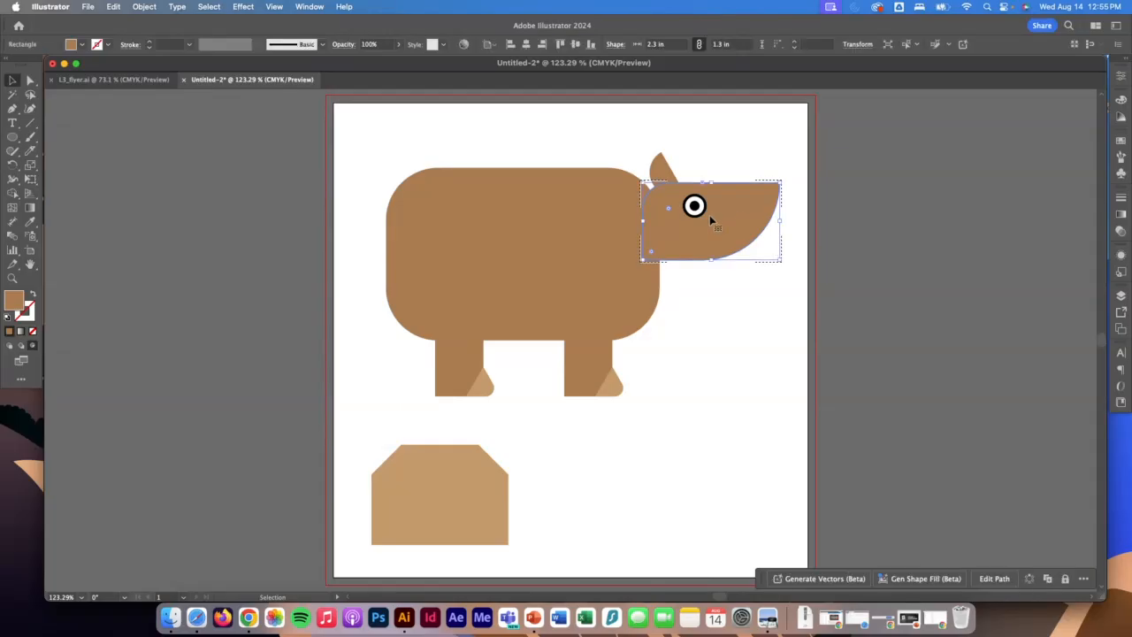
left_click(808, 180)
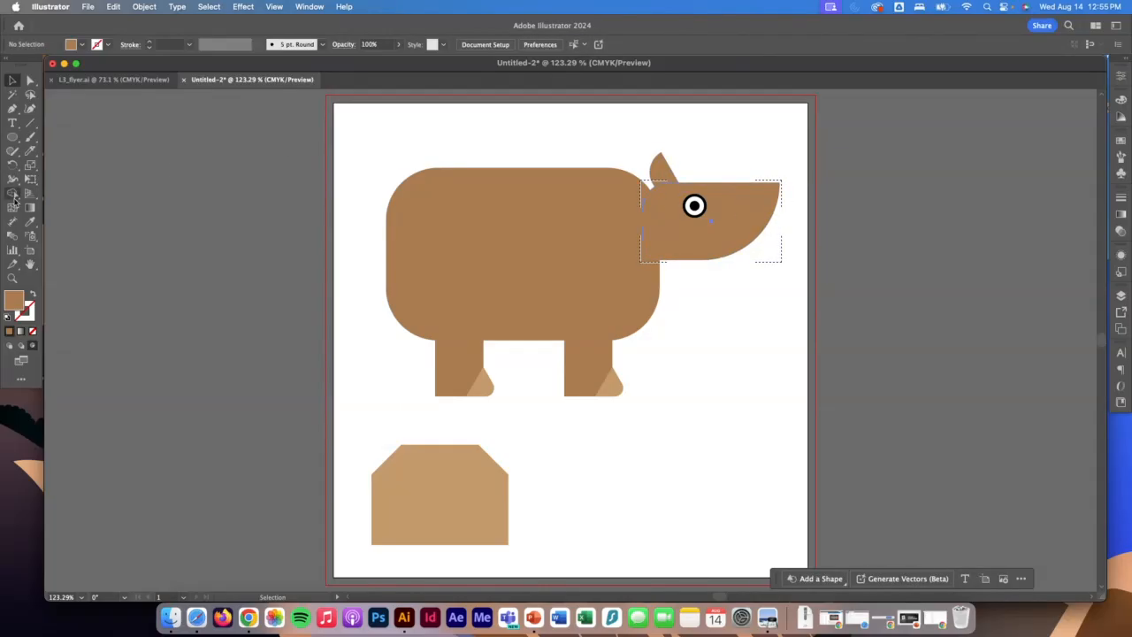
Draw a black ellipse about 1.96 by 1.64 in over the snout tip, inside the head shape.
left_click(77, 45)
left_click(32, 89)
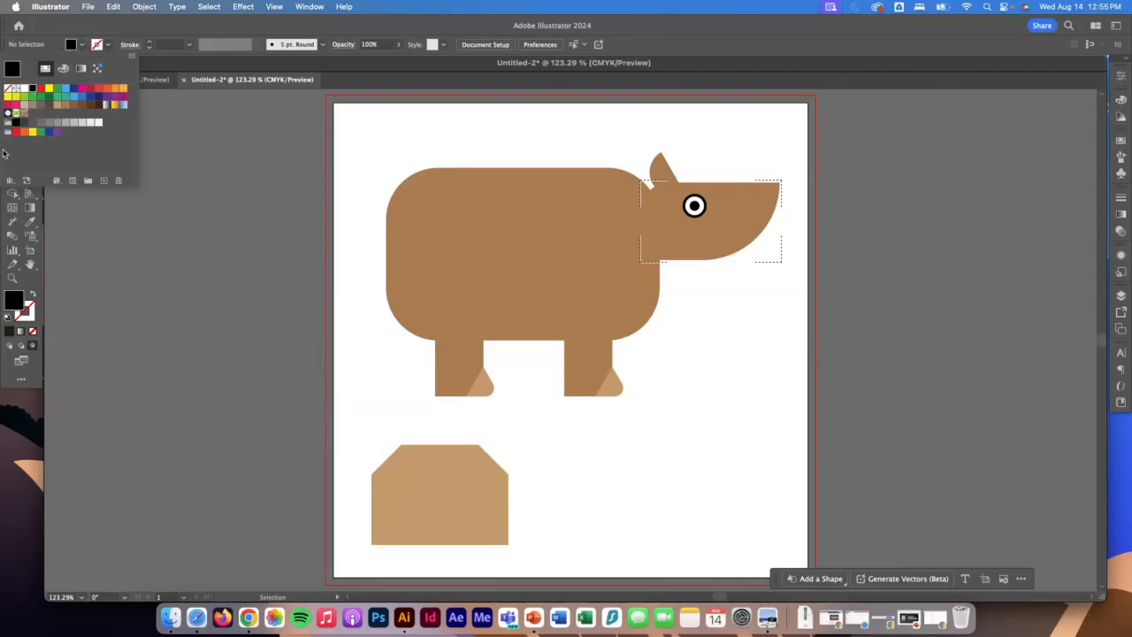
left_click(68, 203)
key("l")
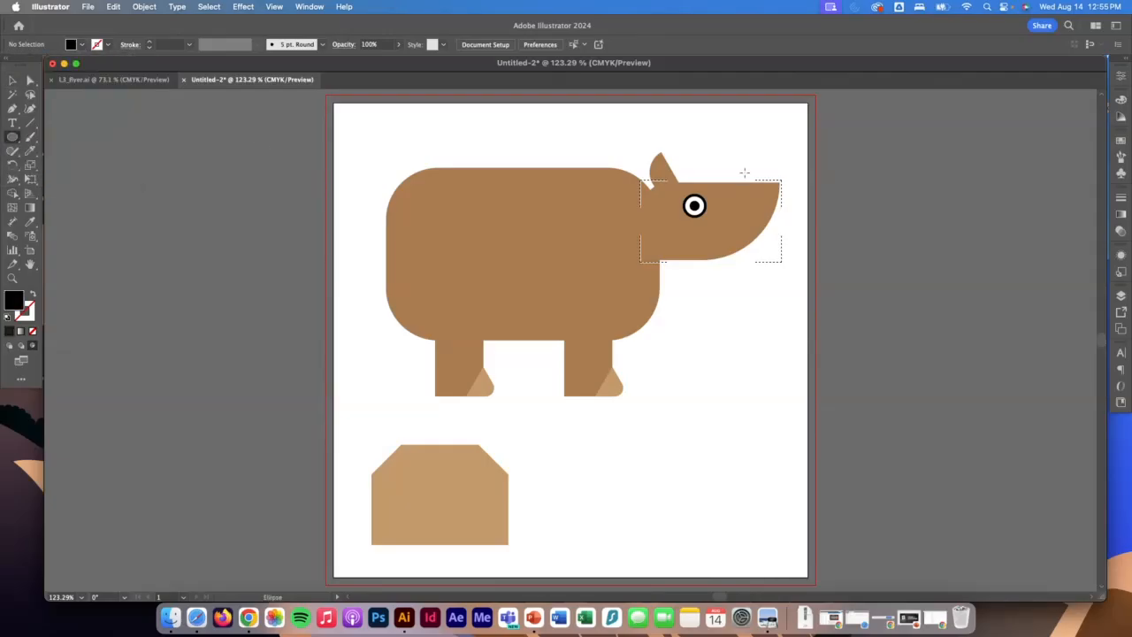
mouse_move(751, 142)
left_mouse_down()
mouse_move(862, 218)
mouse_move(870, 240)
left_mouse_up()
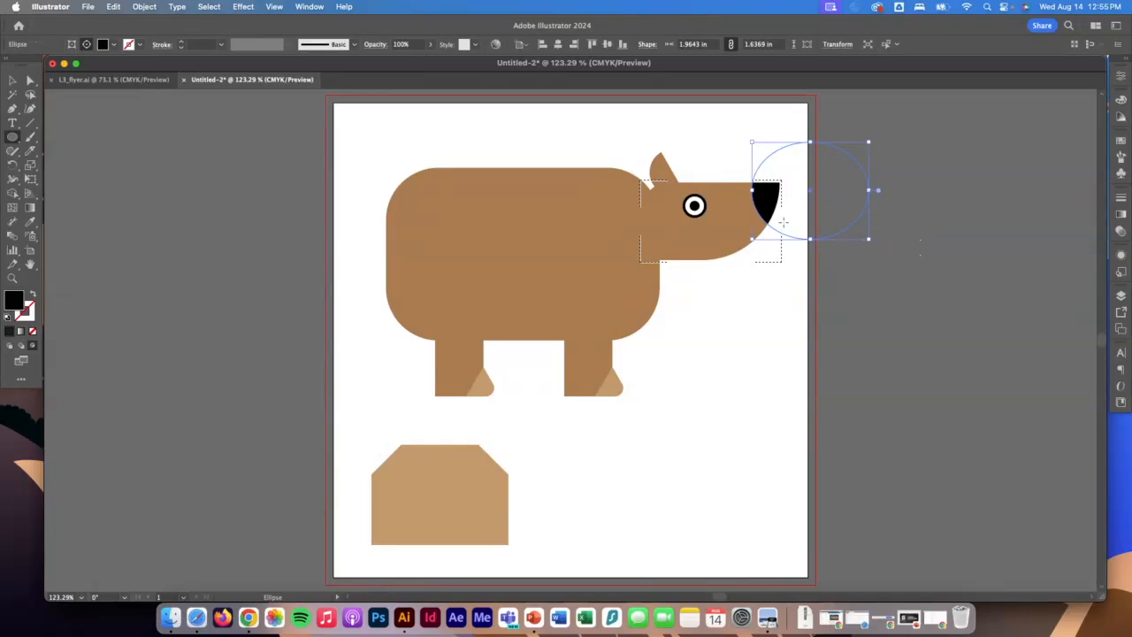
Shift the black ellipse slightly up and back so it forms the nose at the snout tip, and leave Draw Inside mode.
left_click(12, 80)
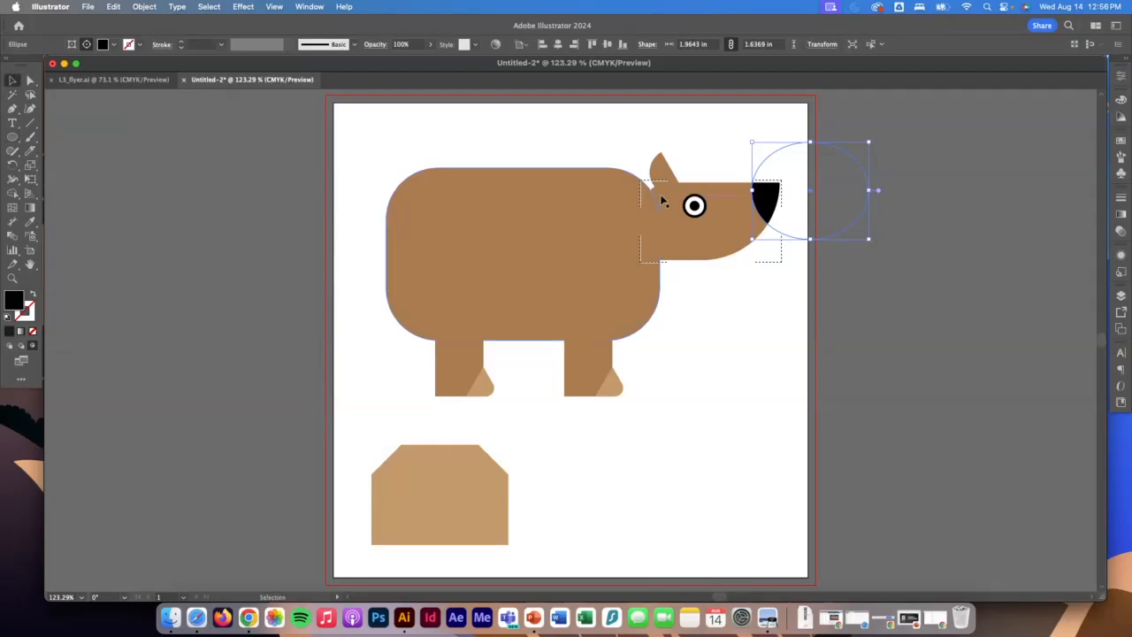
left_click_drag(810, 194, 851, 182)
left_click(696, 158)
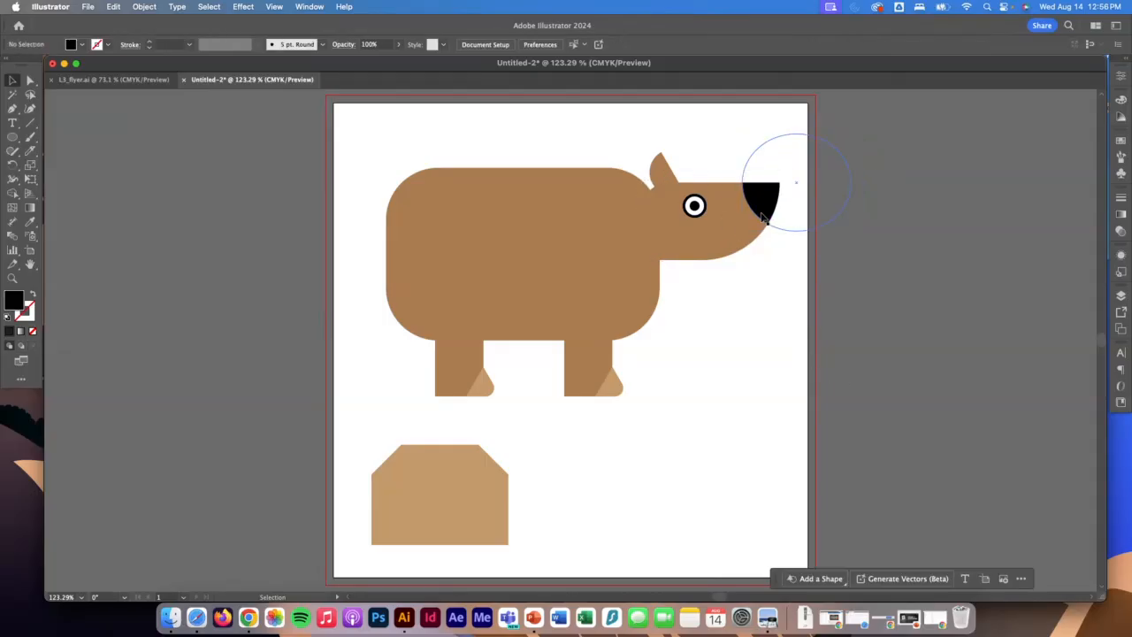
left_click(762, 216)
left_click(897, 236)
Paste a copy of the light brown cut-corner rectangle inside the body shape using Draw Inside mode.
left_click(506, 257)
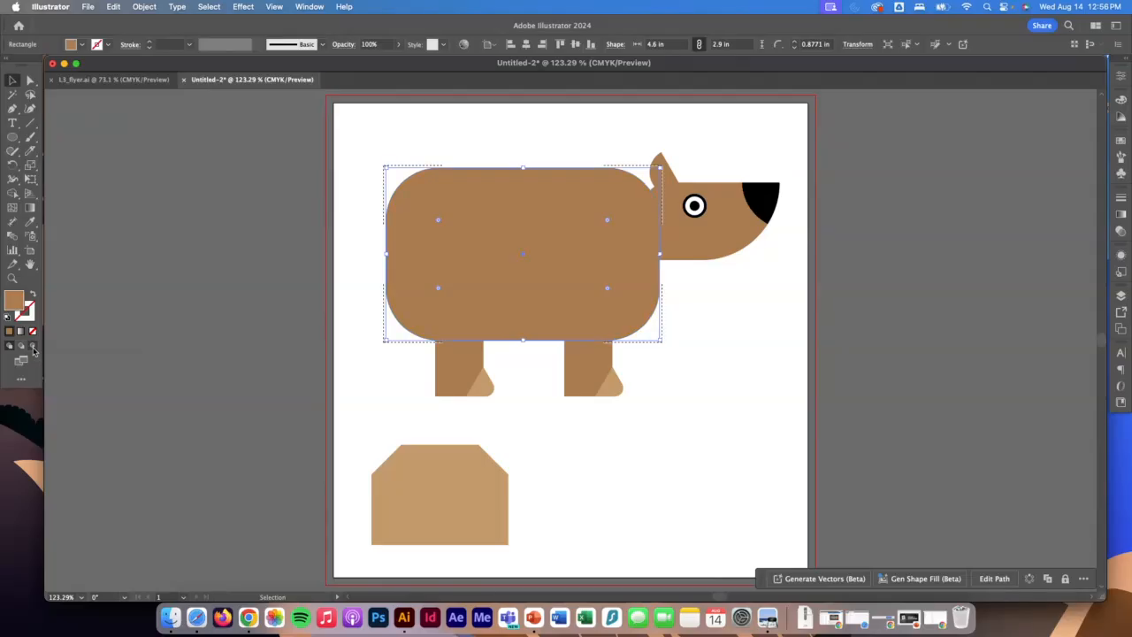
left_click(33, 352)
left_click(463, 523)
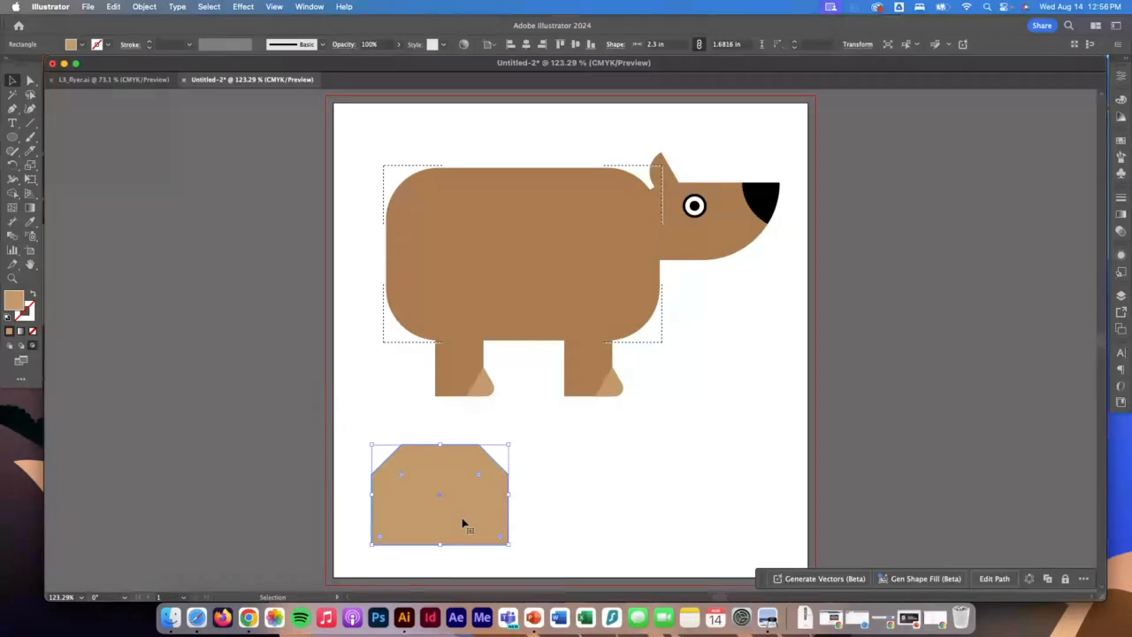
key("super+c")
left_click(528, 289)
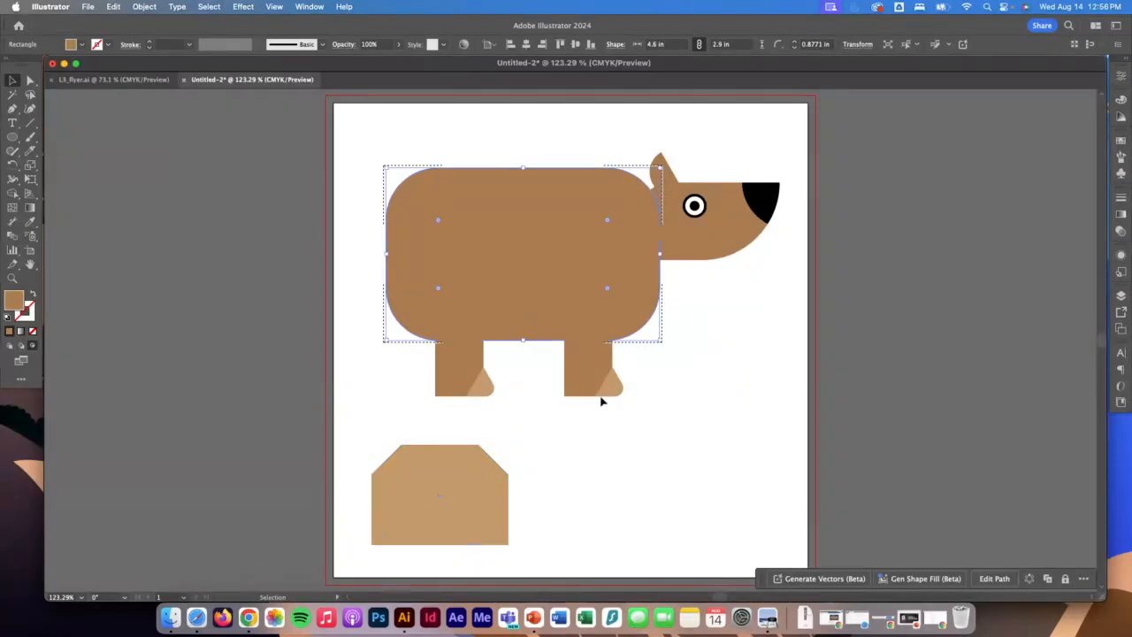
key("super+v")
Move the pasted rectangle down to the centre of the belly, and delete the original rectangle below the legs.
left_click_drag(546, 278, 538, 373)
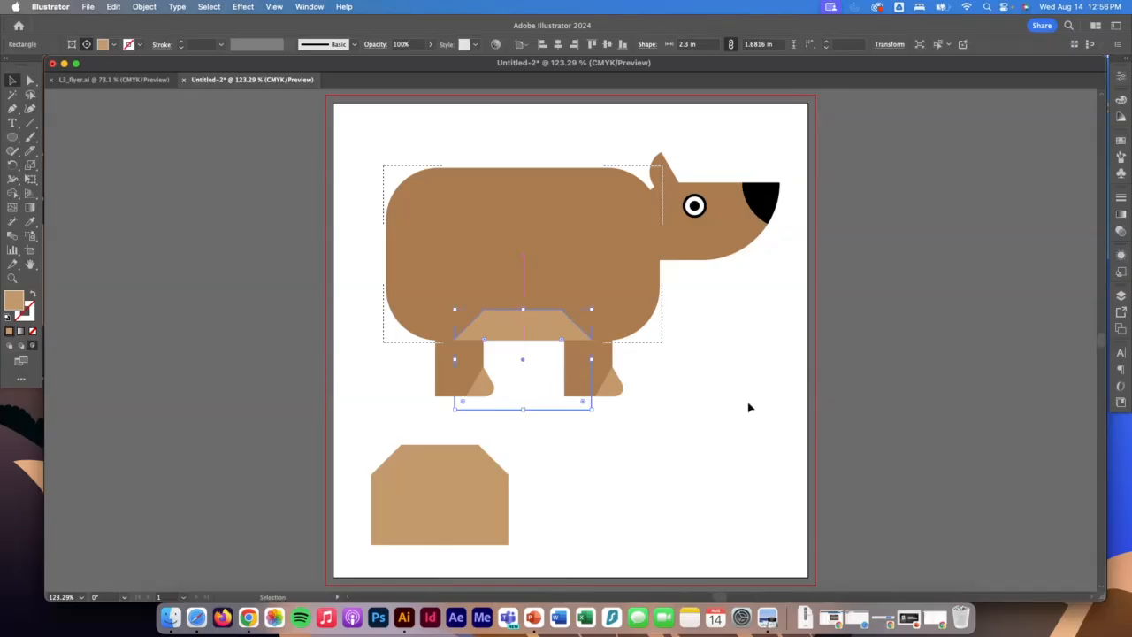
left_click(737, 404)
left_click(465, 499)
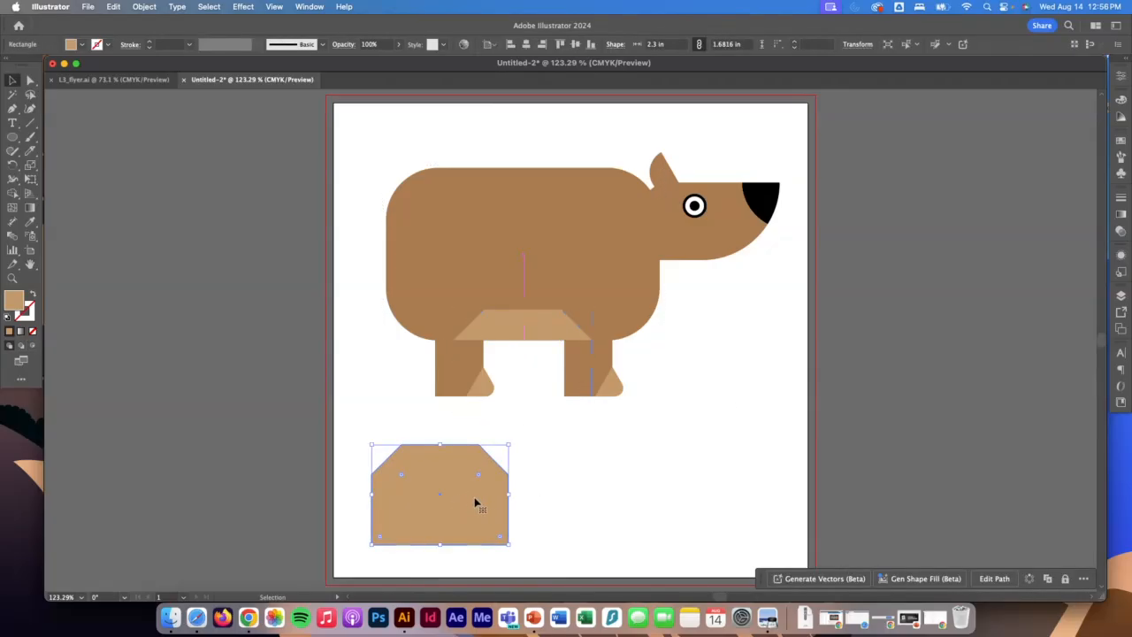
key("Delete")
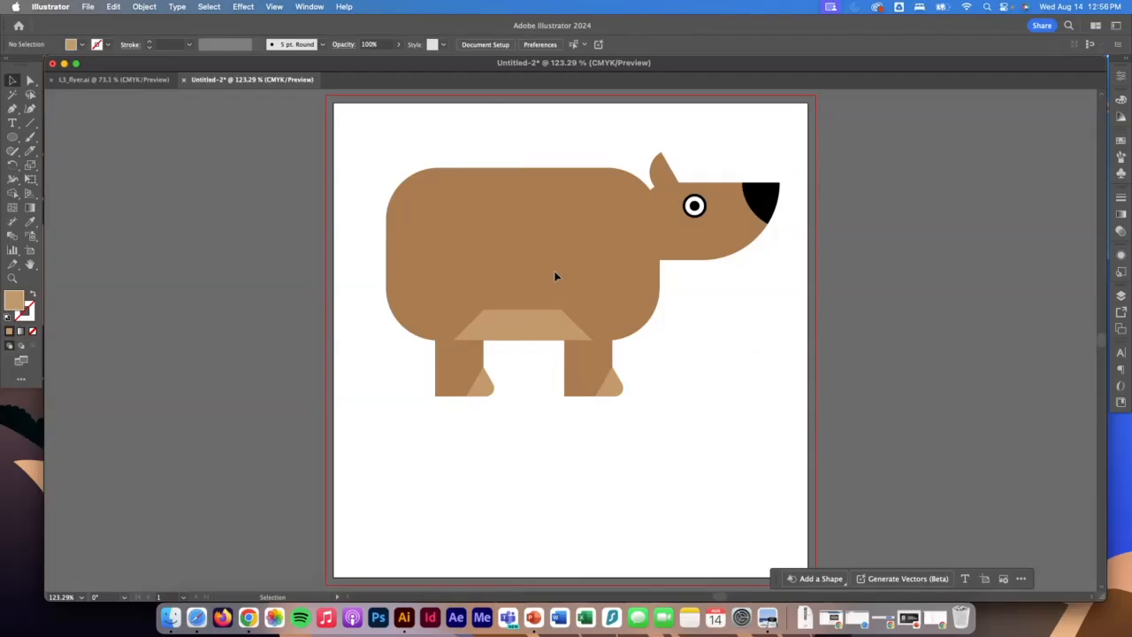
Draw a light brown ten-pointed star about 1.56 by 1.49 in, with short points, in the blank area below the head.
left_click(12, 138)
left_click_drag(17, 143, 84, 198)
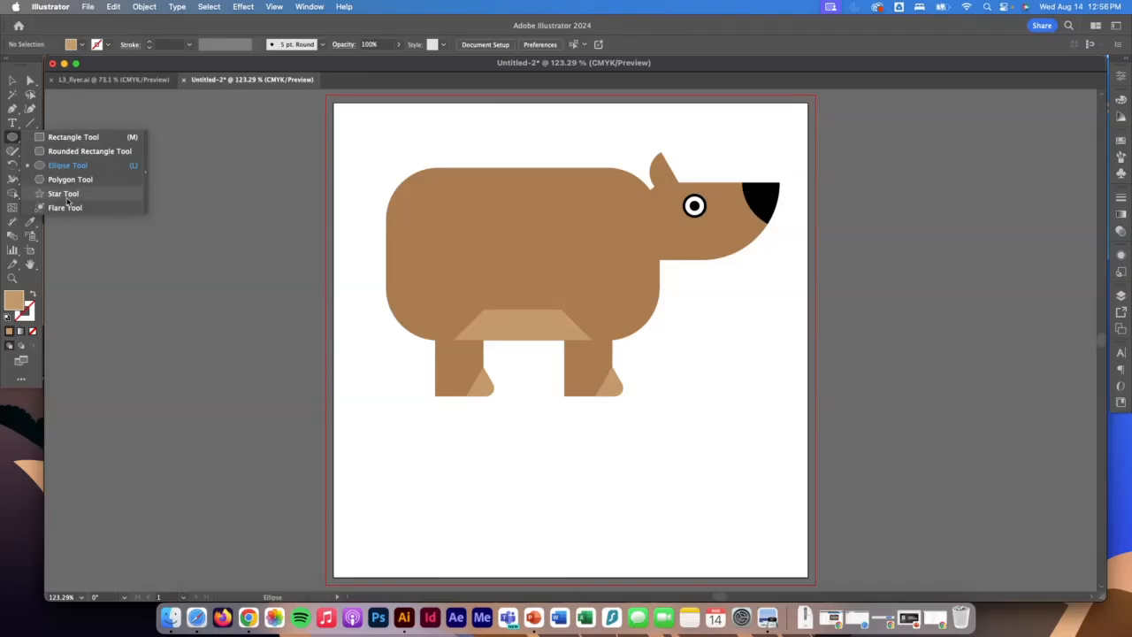
left_click_drag(69, 201, 69, 198)
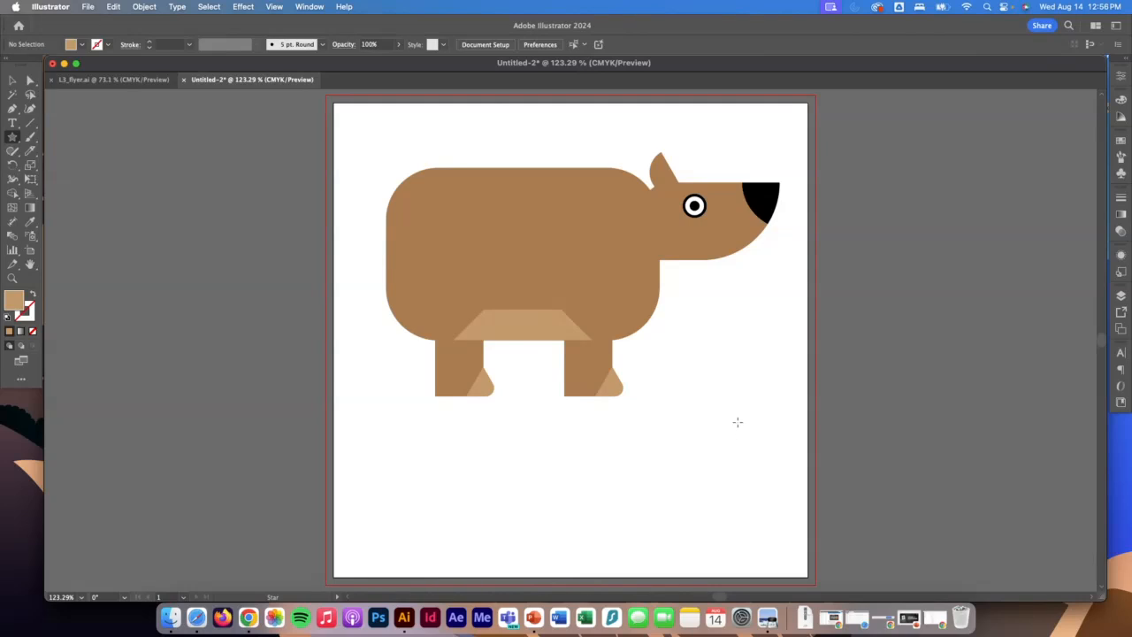
left_click_drag(718, 371, 762, 410)
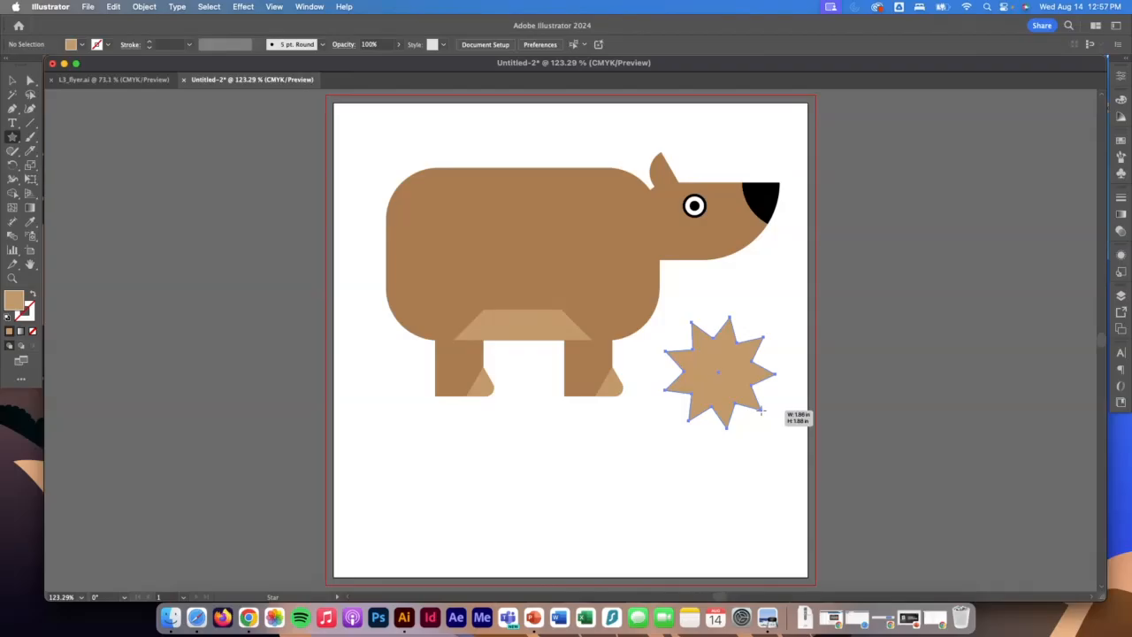
key("Down")
key("Down")
key("Down")
mouse_move(762, 411)
left_mouse_down()
mouse_move(741, 383)
mouse_move(853, 422)
mouse_move(758, 399)
left_mouse_up()
key("Up")
key("Up")
key("Up")
key("Down")
key("Down")
key("Down")
key("Down")
key("Down")
key("Up")
key("Up")
key("Up")
key("Up")
key("Up")
key("Up")
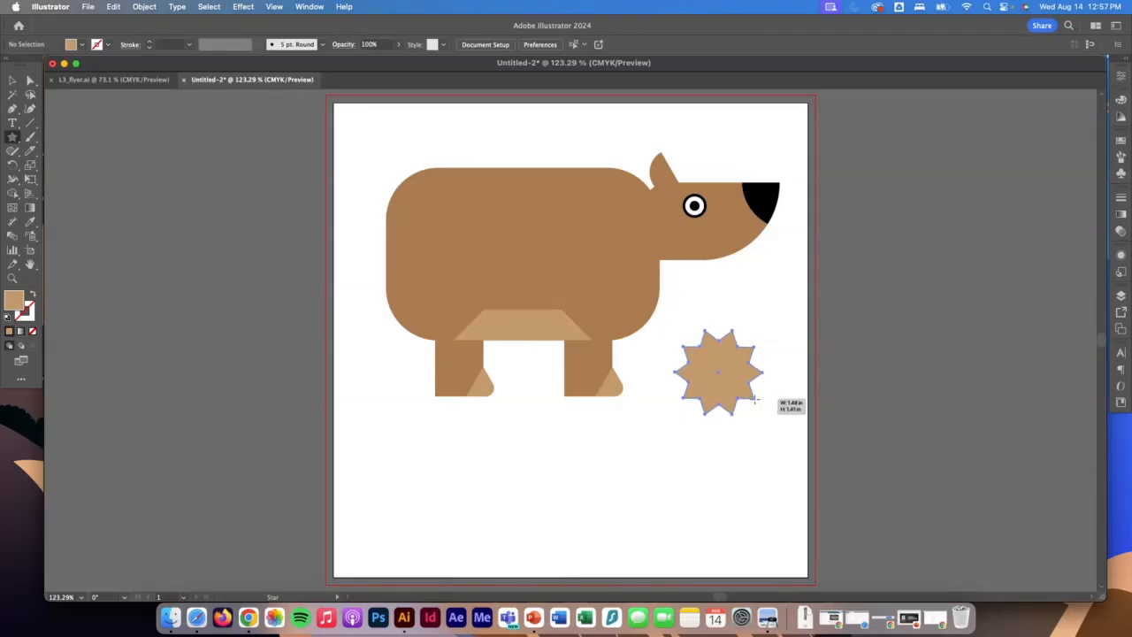
mouse_move(756, 399)
left_mouse_down()
mouse_move(793, 417)
mouse_move(755, 401)
left_mouse_up()
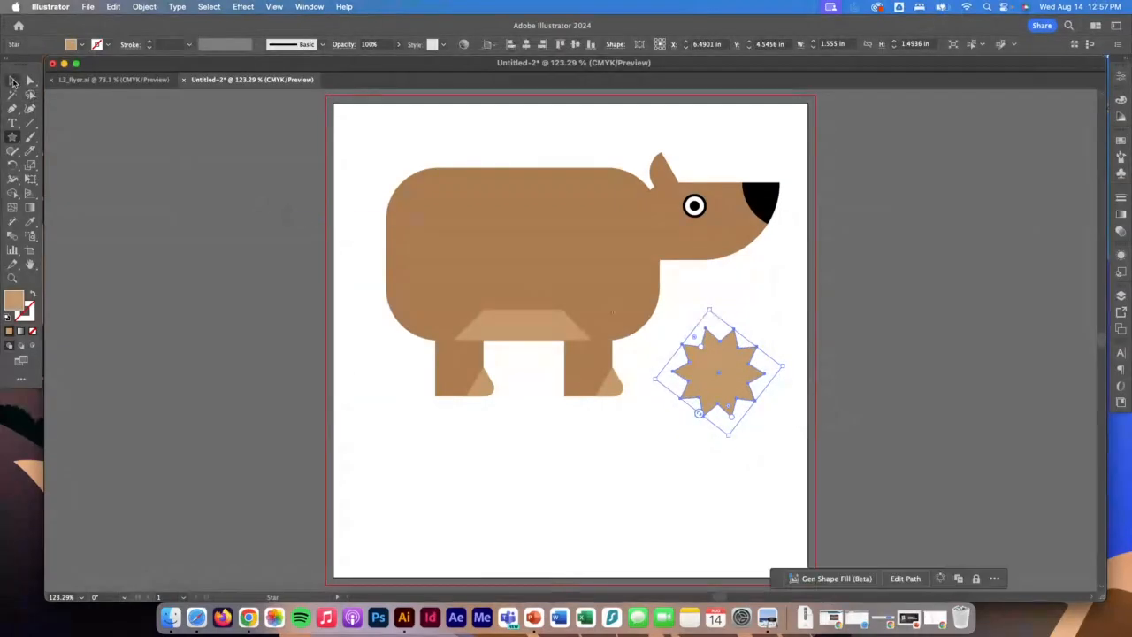
Shrink the star to about 0.55 in wide and send it behind the body's upper rear corner as a tail.
left_click(13, 83)
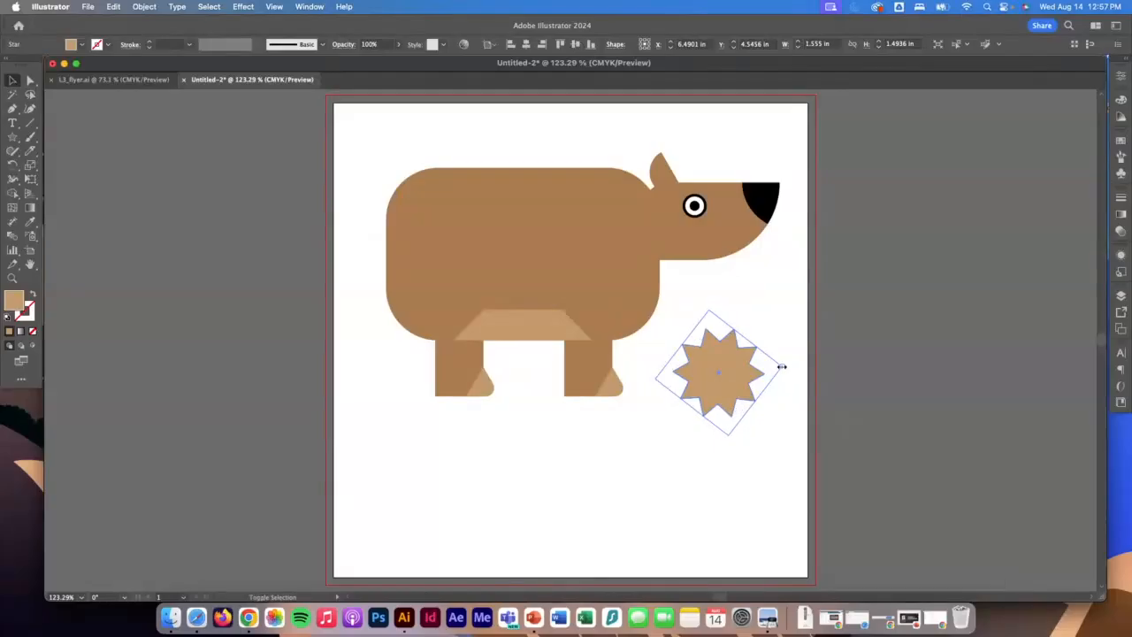
left_click_drag(782, 366, 397, 185)
right_click(395, 182)
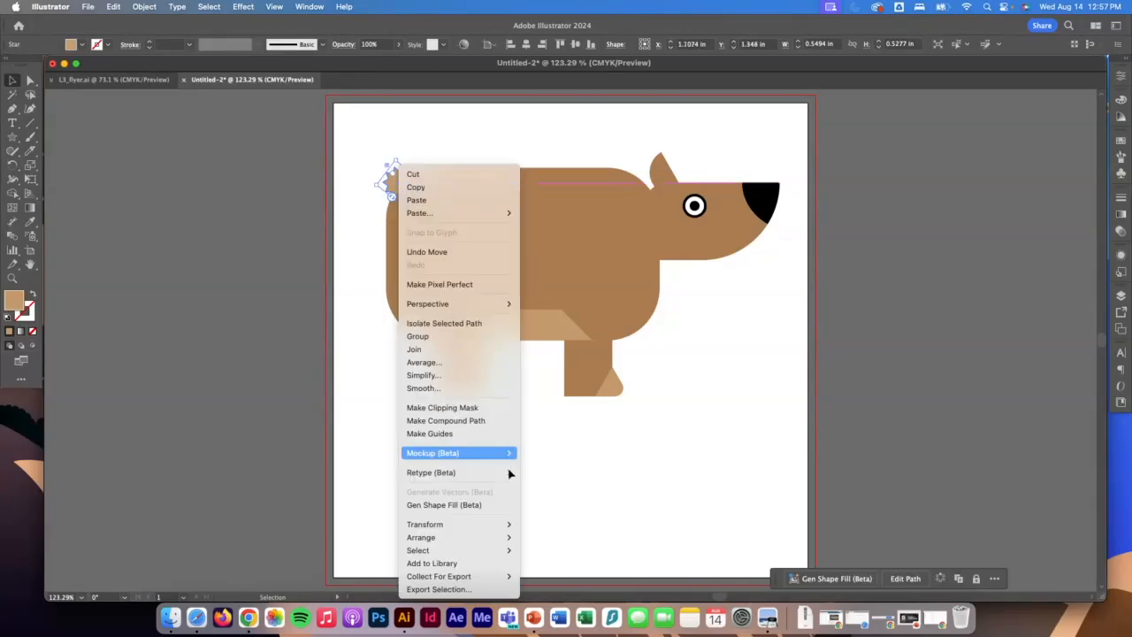
mouse_move(498, 456)
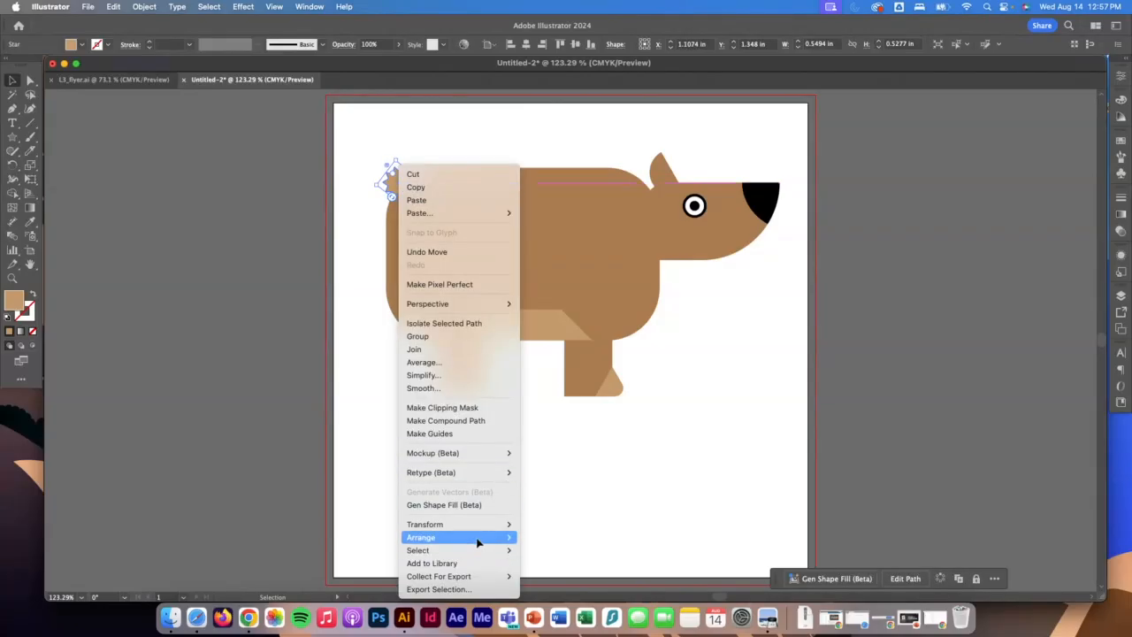
mouse_move(480, 538)
left_click(548, 569)
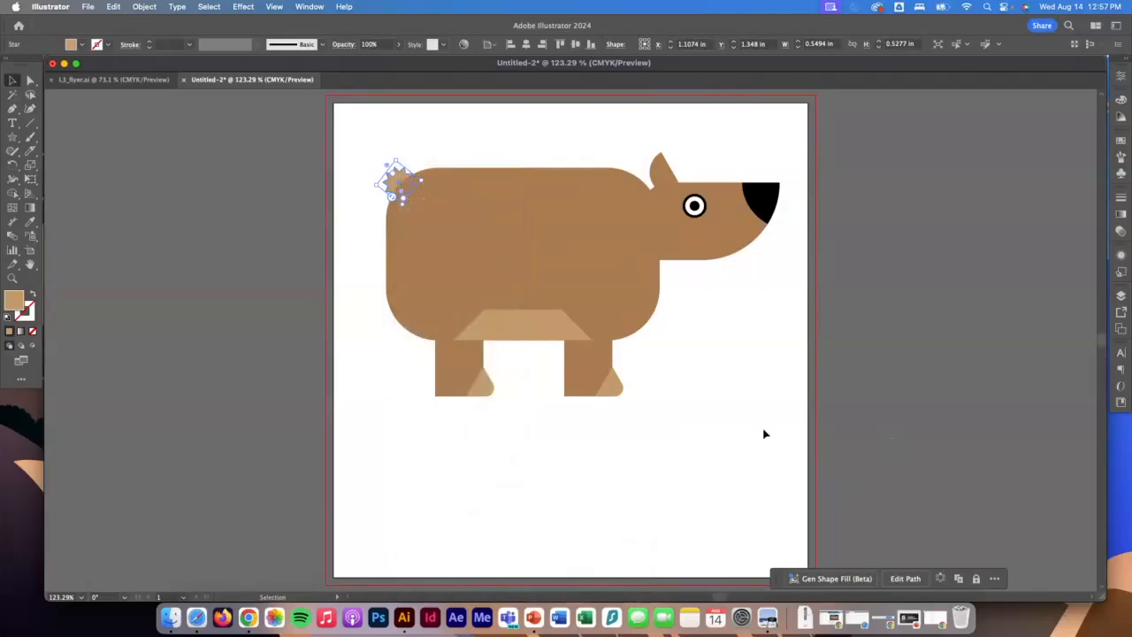
left_click(822, 503)
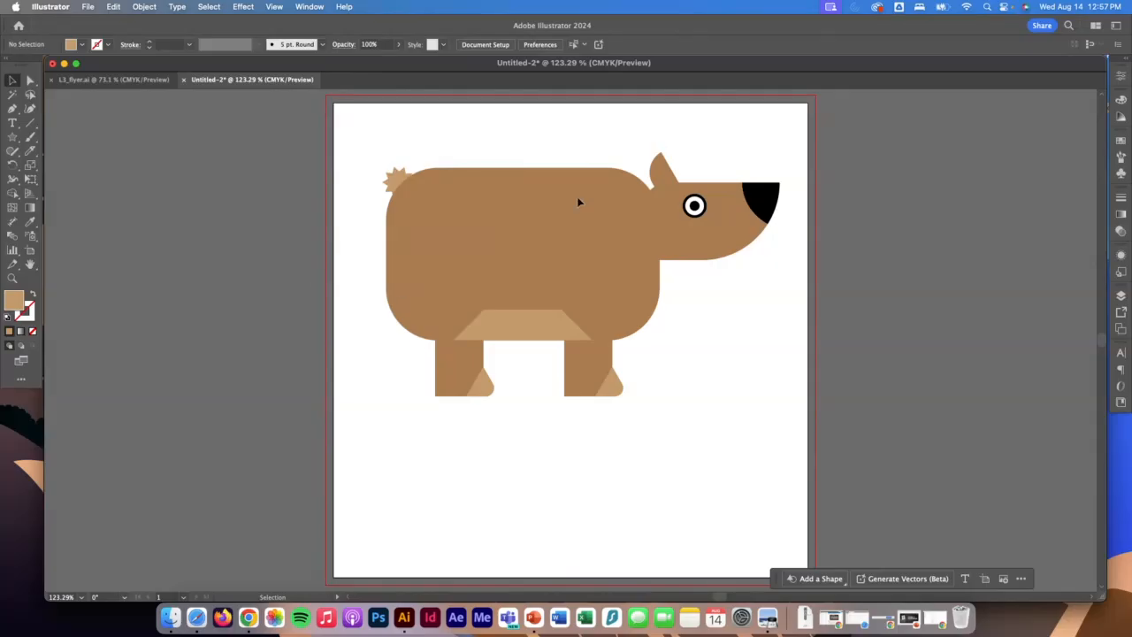
Group all the shapes that make up the bear.
scroll(748, 455, "right", 1)
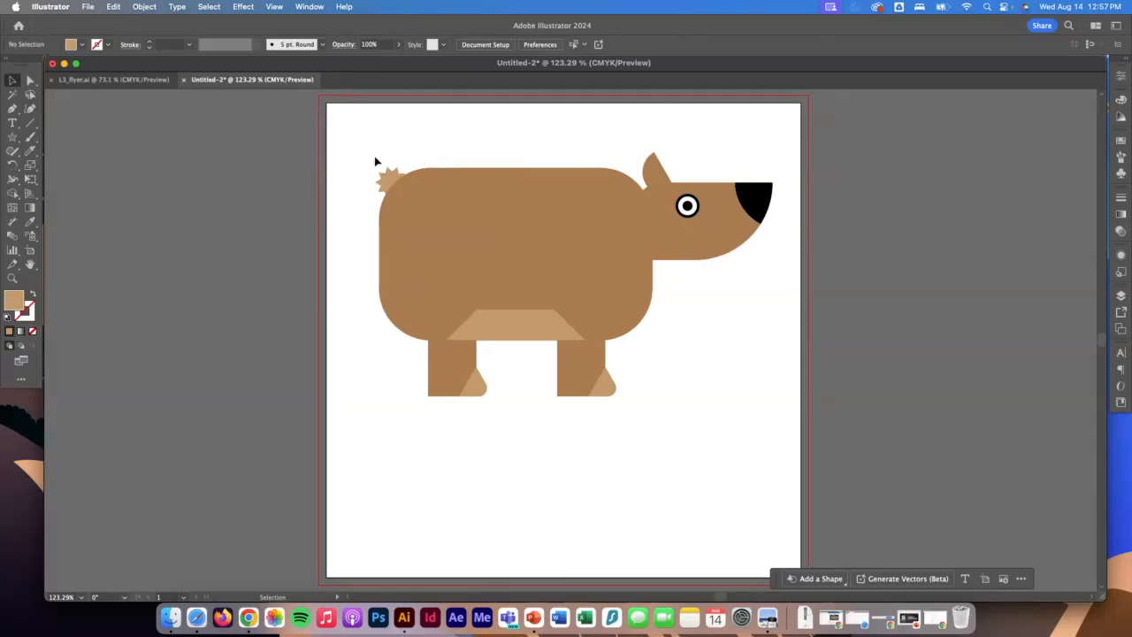
left_click_drag(351, 126, 783, 453)
right_click(590, 269)
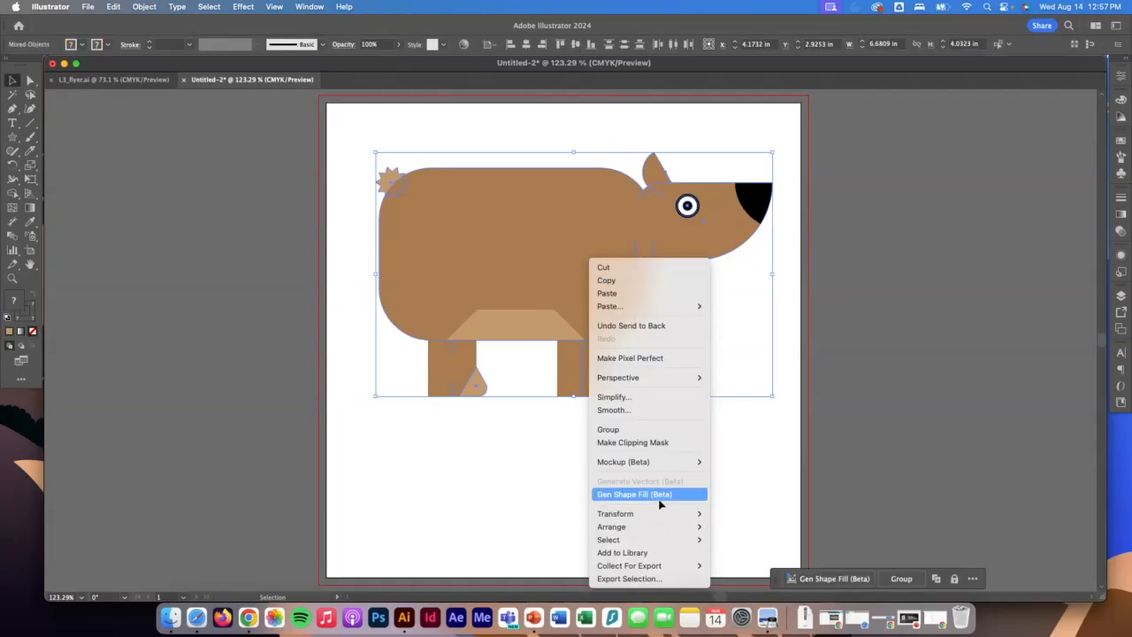
left_click(653, 429)
left_click(632, 394)
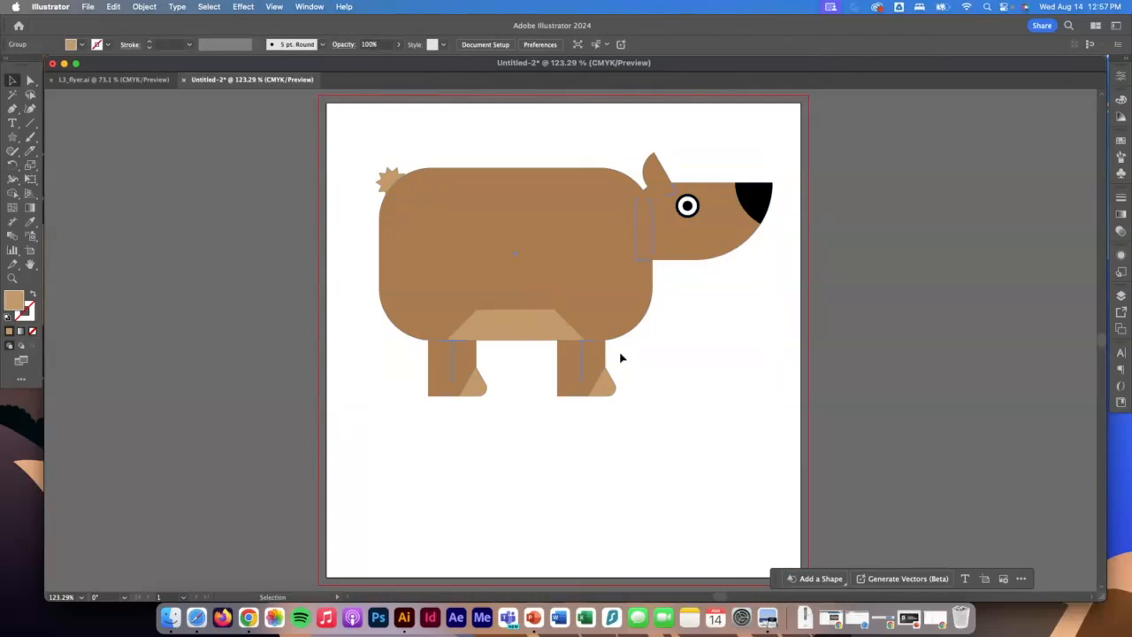
Copy the bear group into the L3_flyer.ai document and position it over the mountains in the badge.
left_click(687, 206)
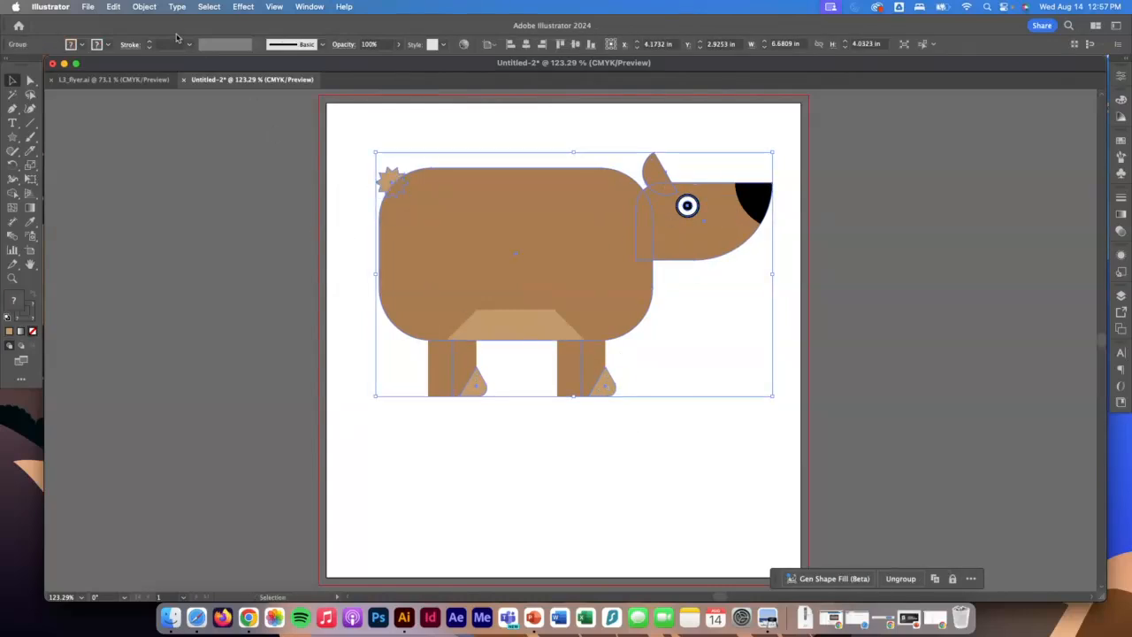
left_click(113, 6)
left_click(114, 6)
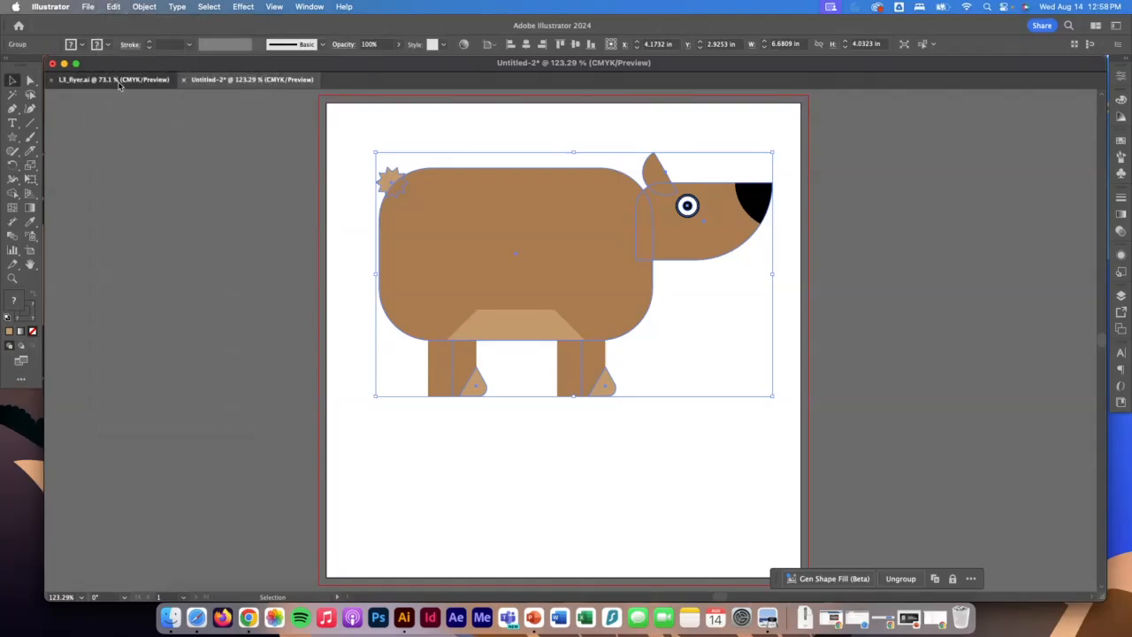
left_click(113, 80)
key("super+v")
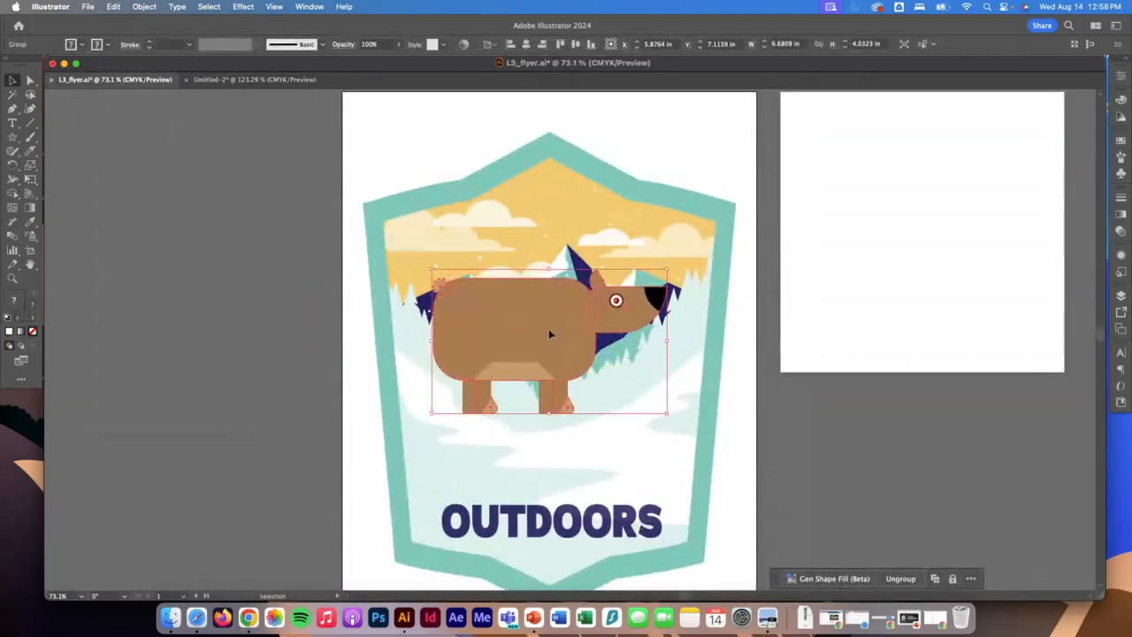
mouse_move(515, 327)
left_mouse_down()
mouse_move(524, 403)
mouse_move(526, 312)
mouse_move(531, 322)
left_mouse_up()
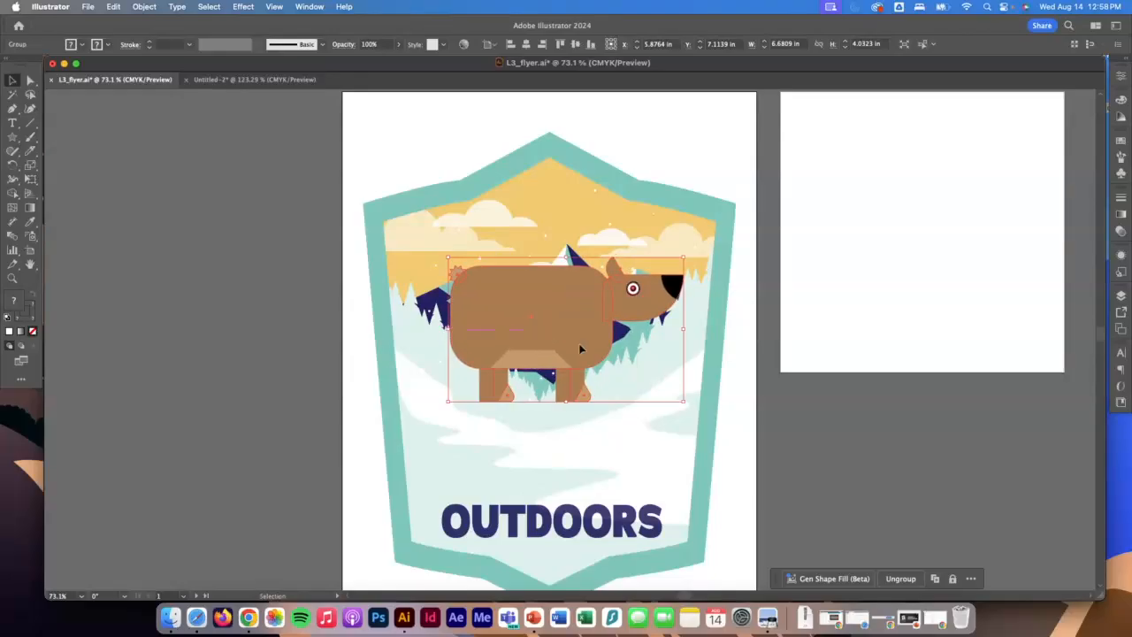
Place the linked image hand-drawn-text.jpg on the blank artboard beside the badge and center it horizontally in the upper half.
scroll(792, 430, "right", 1)
scroll(789, 427, "down", 1)
scroll(788, 427, "right", 1)
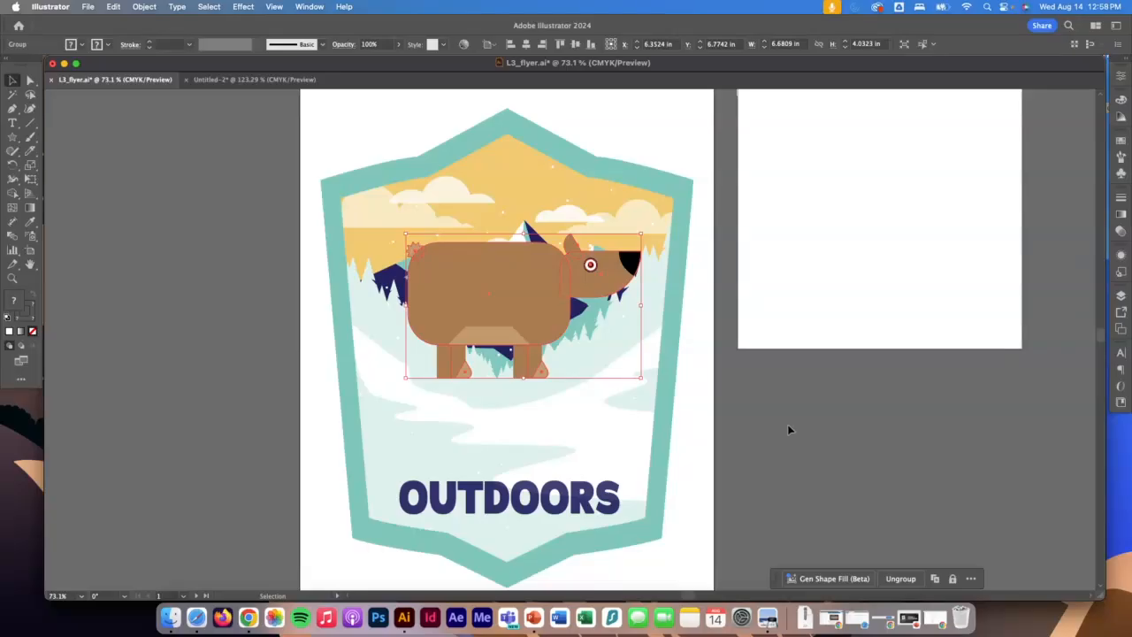
scroll(789, 430, "up", 1)
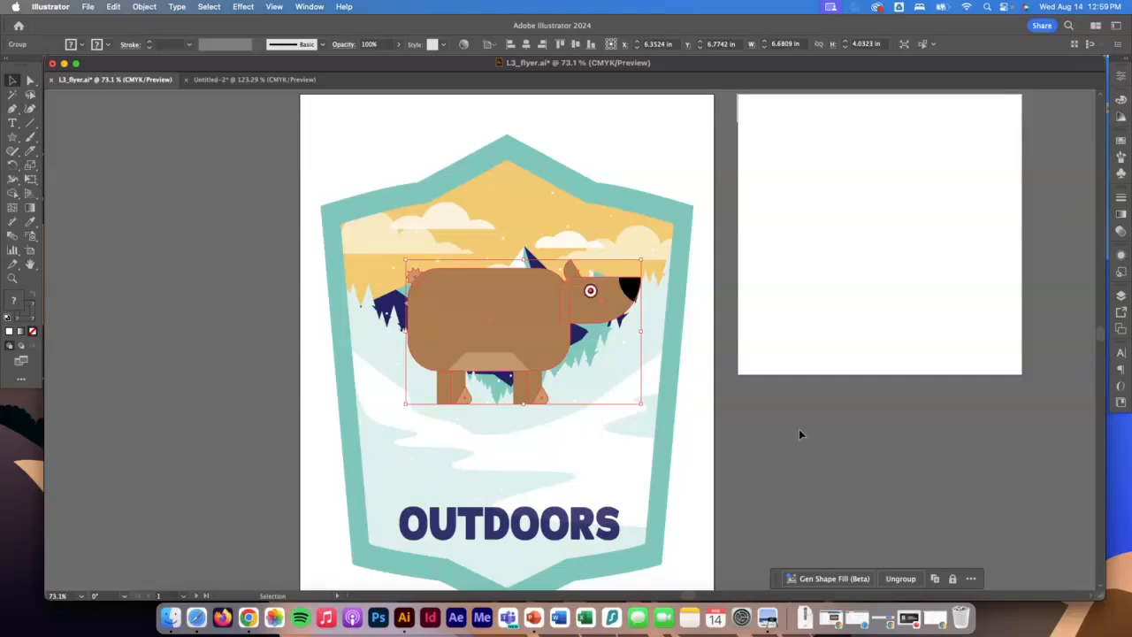
left_click(88, 5)
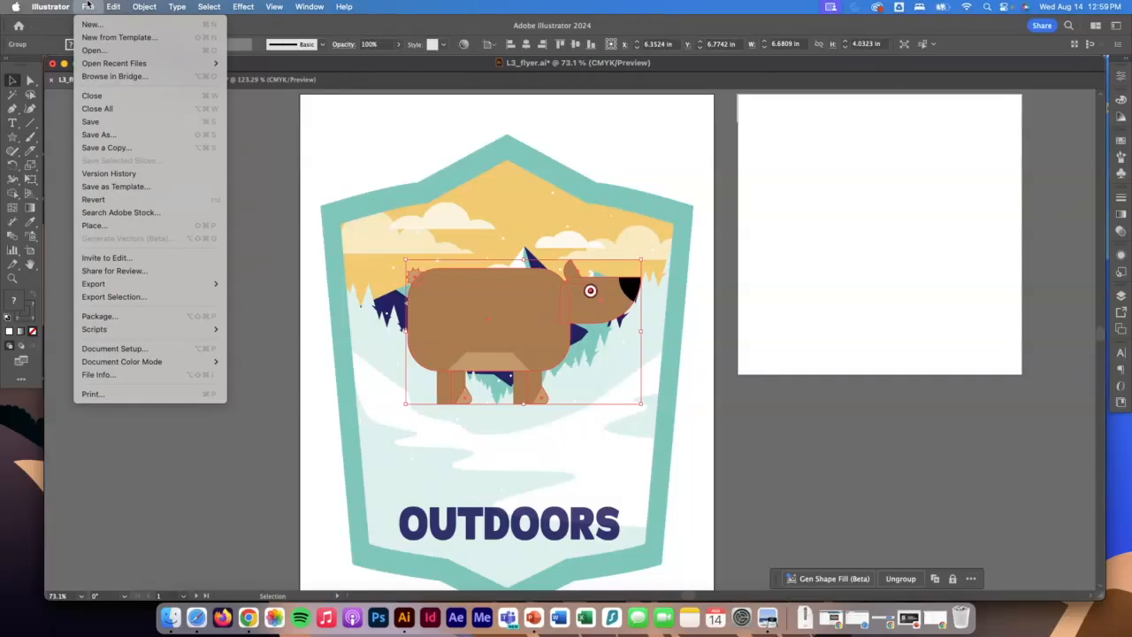
left_click(104, 228)
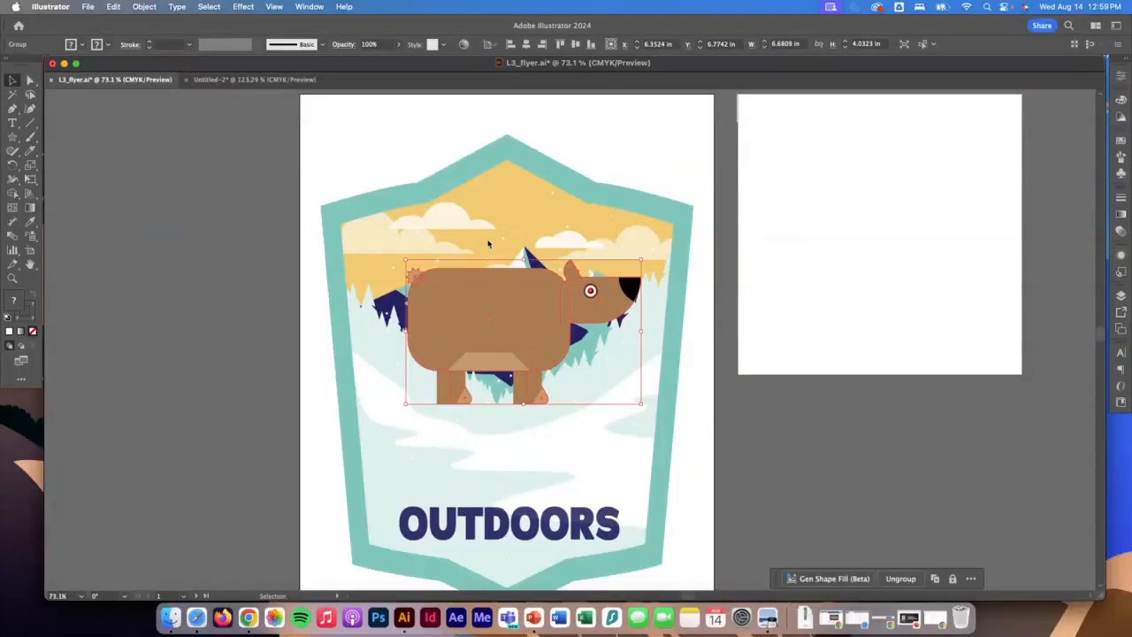
left_click(470, 181)
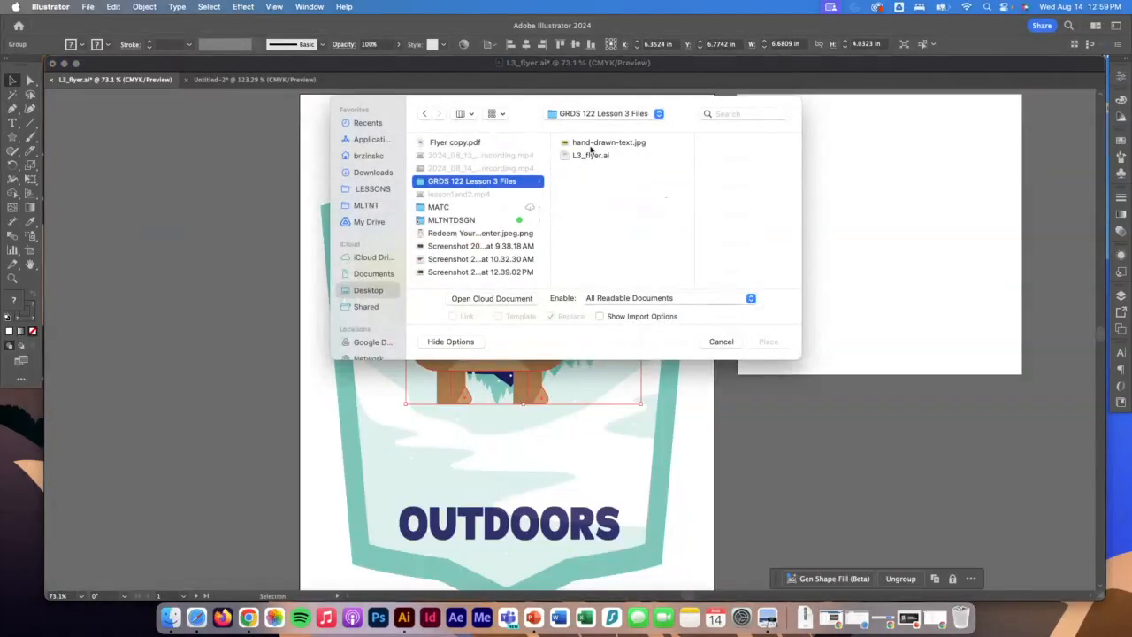
left_click(594, 144)
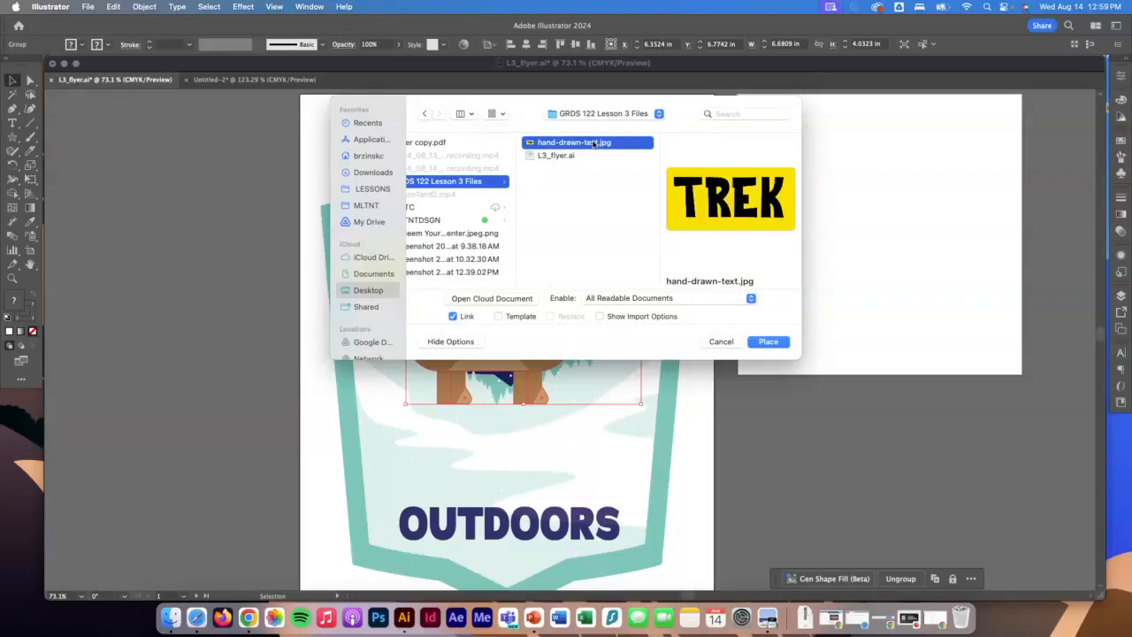
left_click(773, 344)
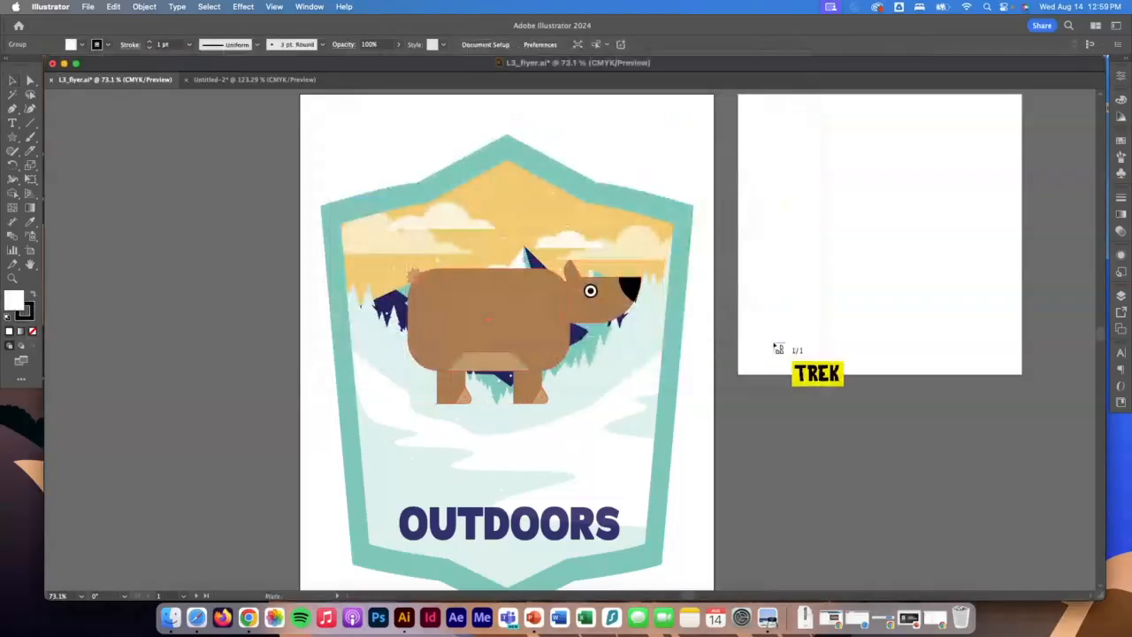
left_click(806, 193)
scroll(816, 449, "right", 5)
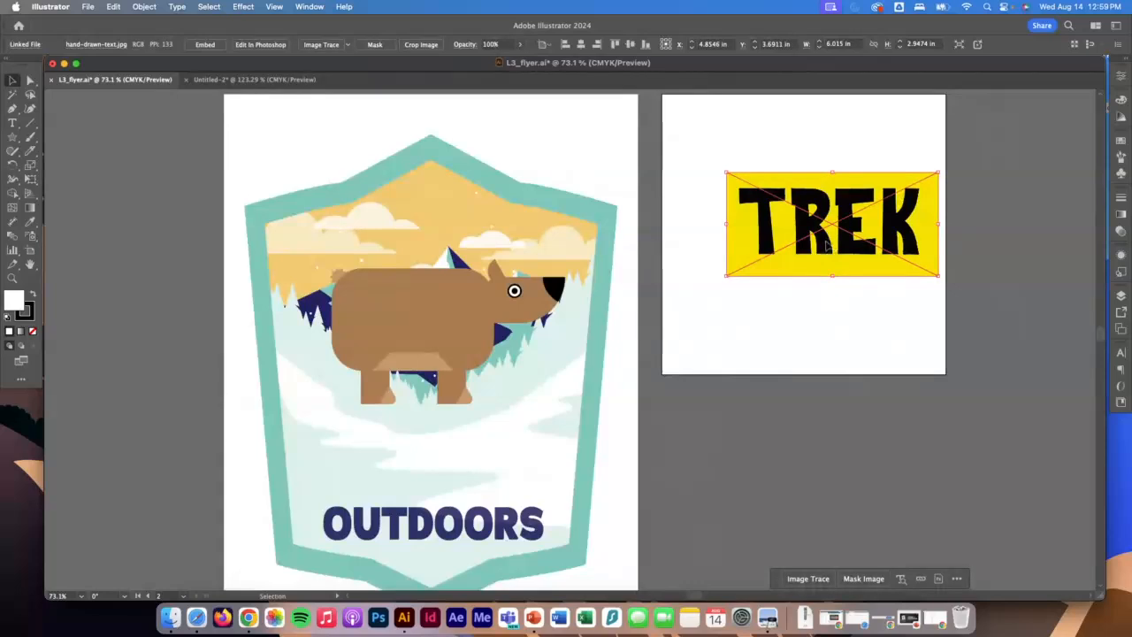
left_click_drag(826, 246, 798, 232)
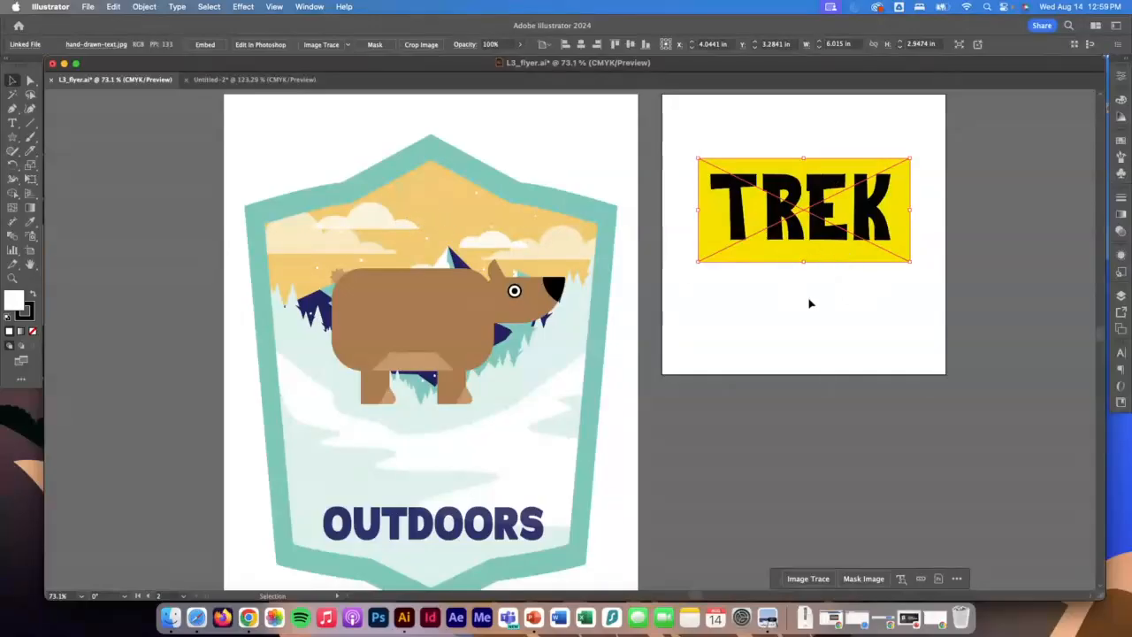
Trace the TREK image using Image Trace with the 3 Colors preset and the preview on.
left_click(301, 6)
scroll(384, 301, "down", 3)
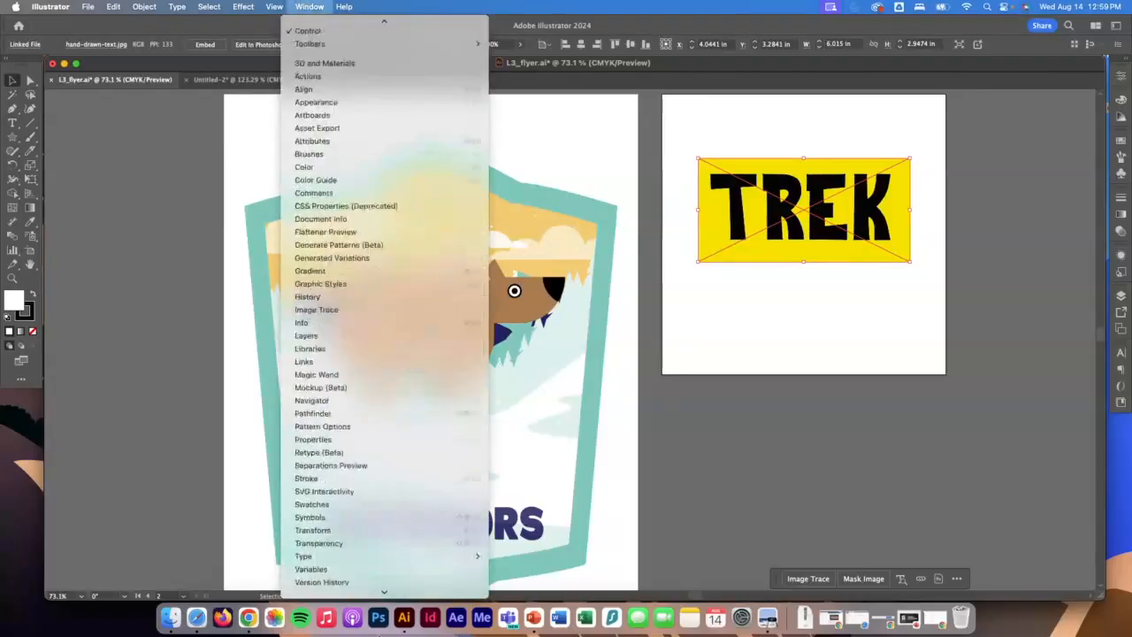
scroll(383, 591, "down", 3)
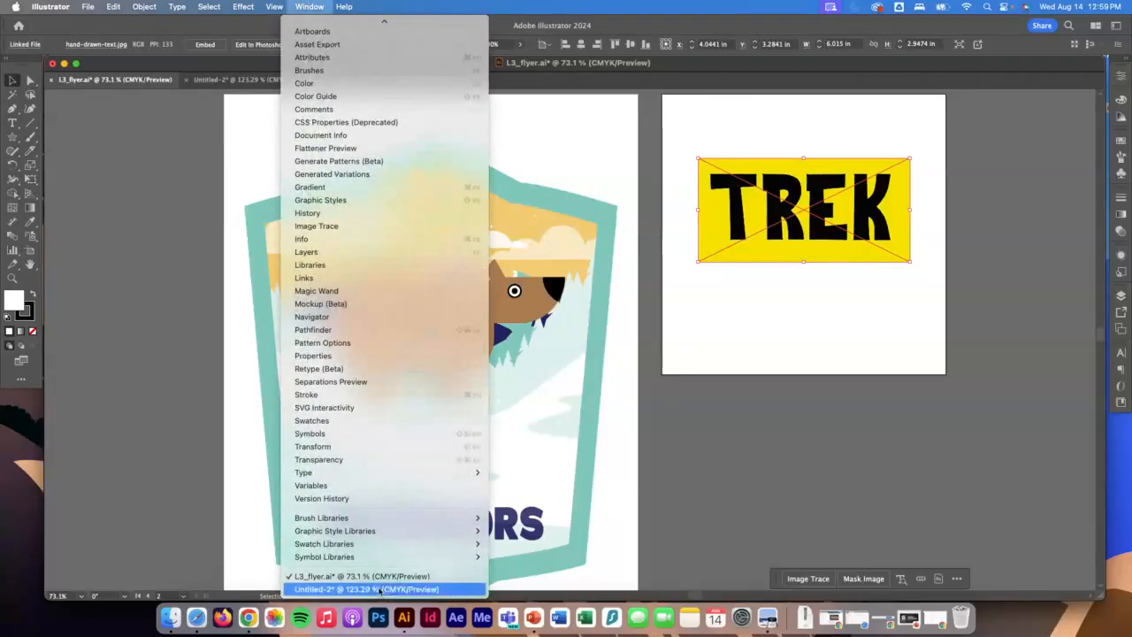
left_click(364, 227)
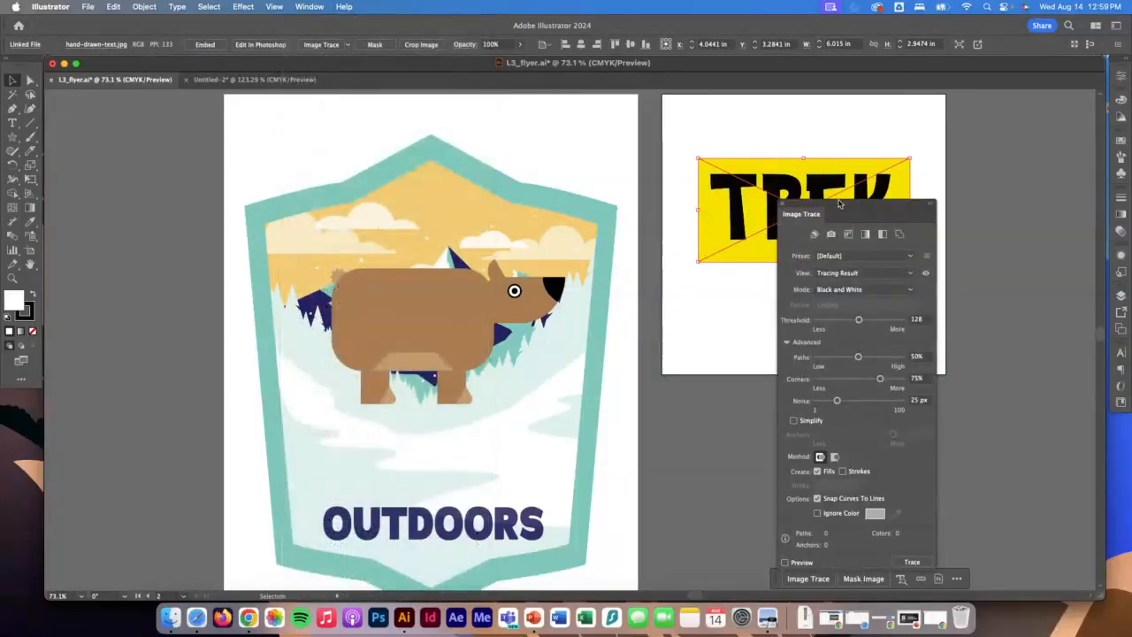
mouse_move(836, 206)
left_mouse_down()
mouse_move(955, 179)
mouse_move(1009, 98)
left_mouse_up()
scroll(779, 260, "right", 3)
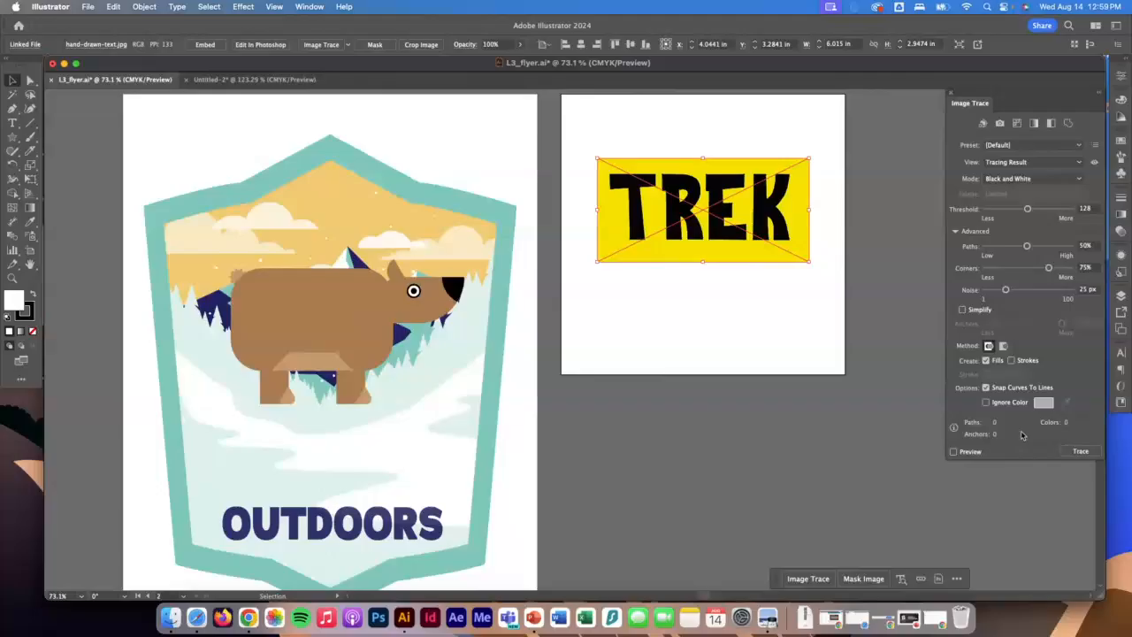
left_click(1021, 145)
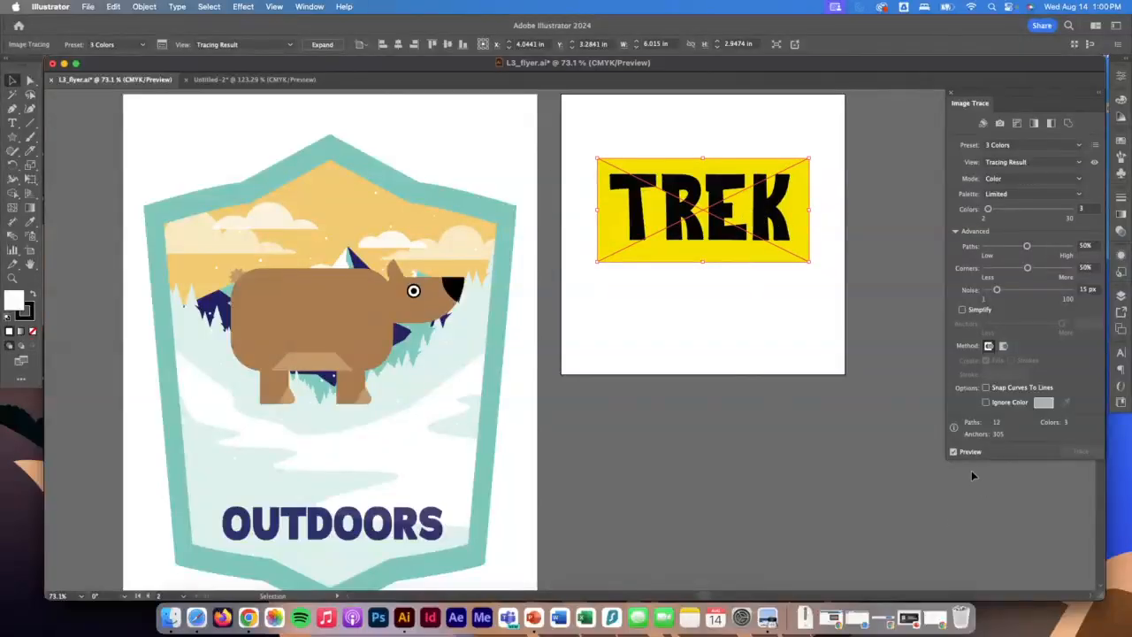
left_click(954, 452)
left_click(954, 452)
Make the trace ignore the yellow background color sampled from the image and expand the result into editable paths.
left_click(986, 402)
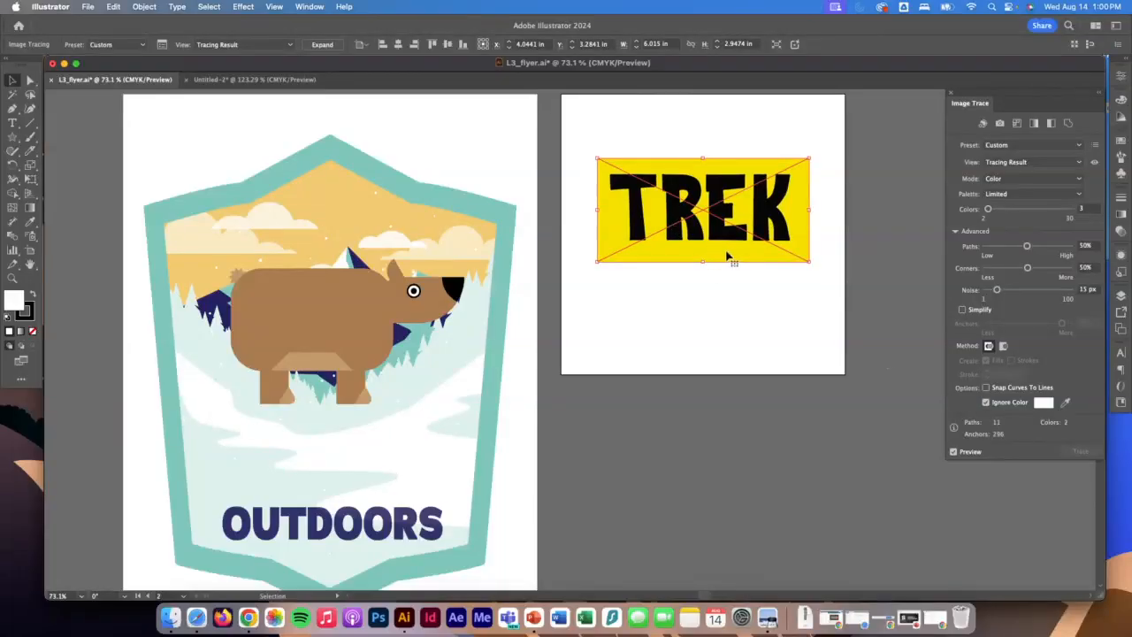
left_click(1065, 403)
left_click(734, 256)
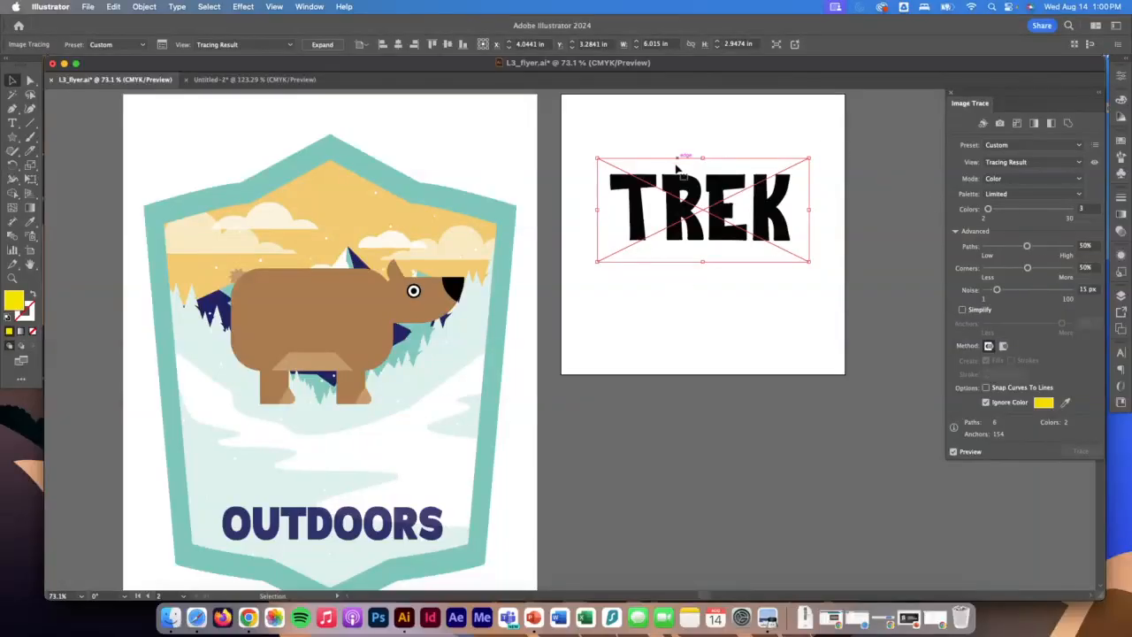
left_click(322, 46)
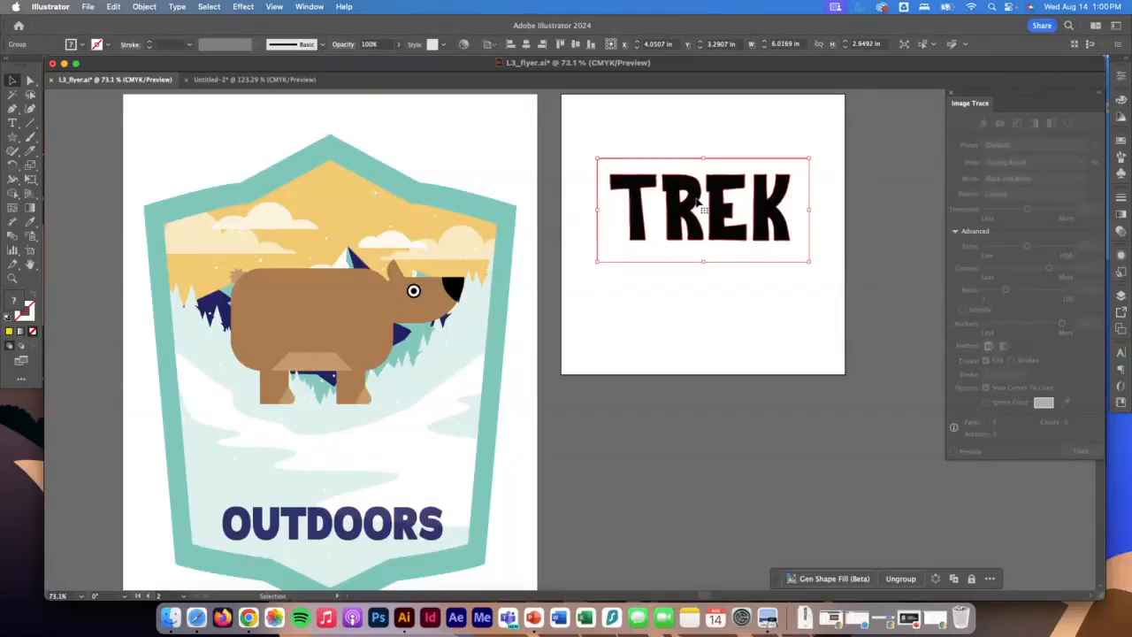
Directly select the leftover background outline around the expanded TREK letters and delete it.
left_click(751, 321)
left_click(723, 223)
left_click(29, 80)
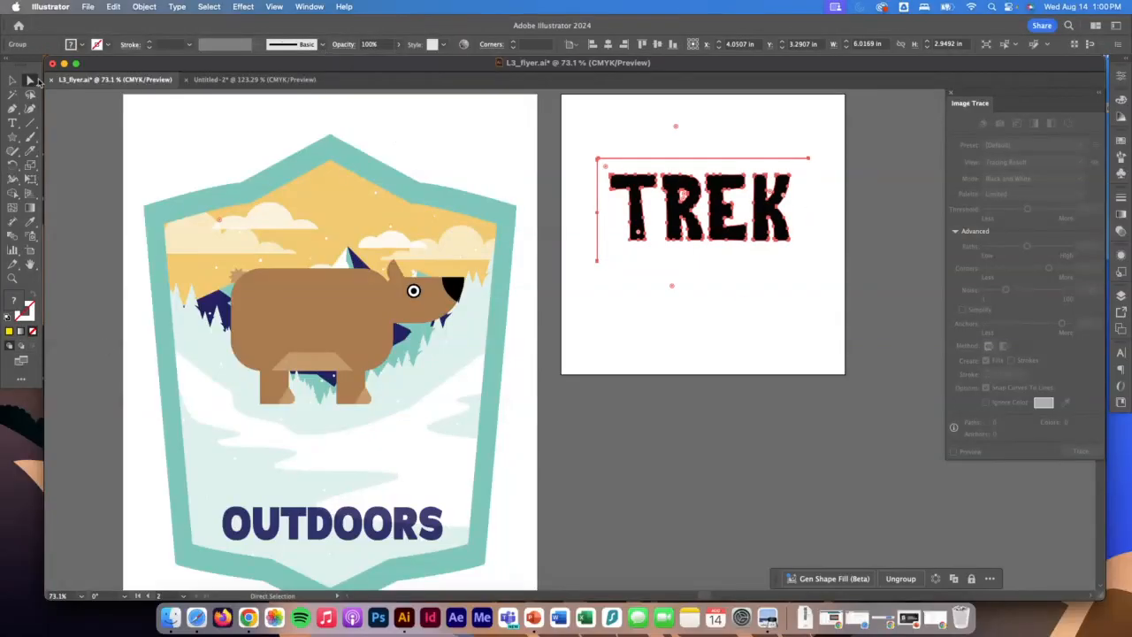
left_click(690, 261)
left_click(699, 238)
left_click(718, 234)
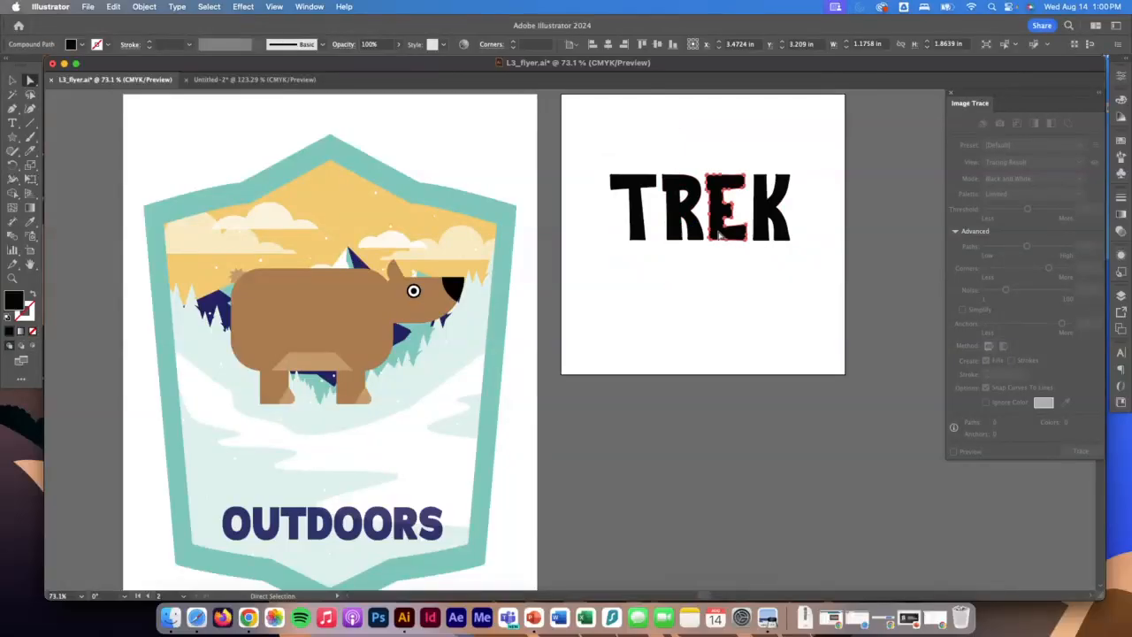
left_click(637, 235)
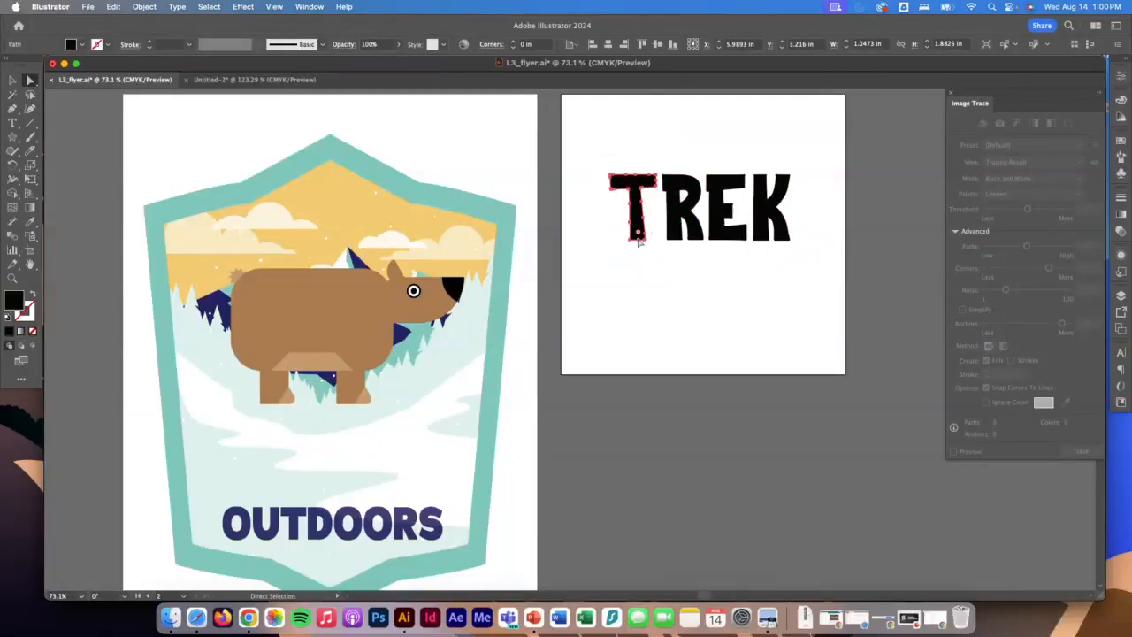
left_click_drag(582, 144, 603, 168)
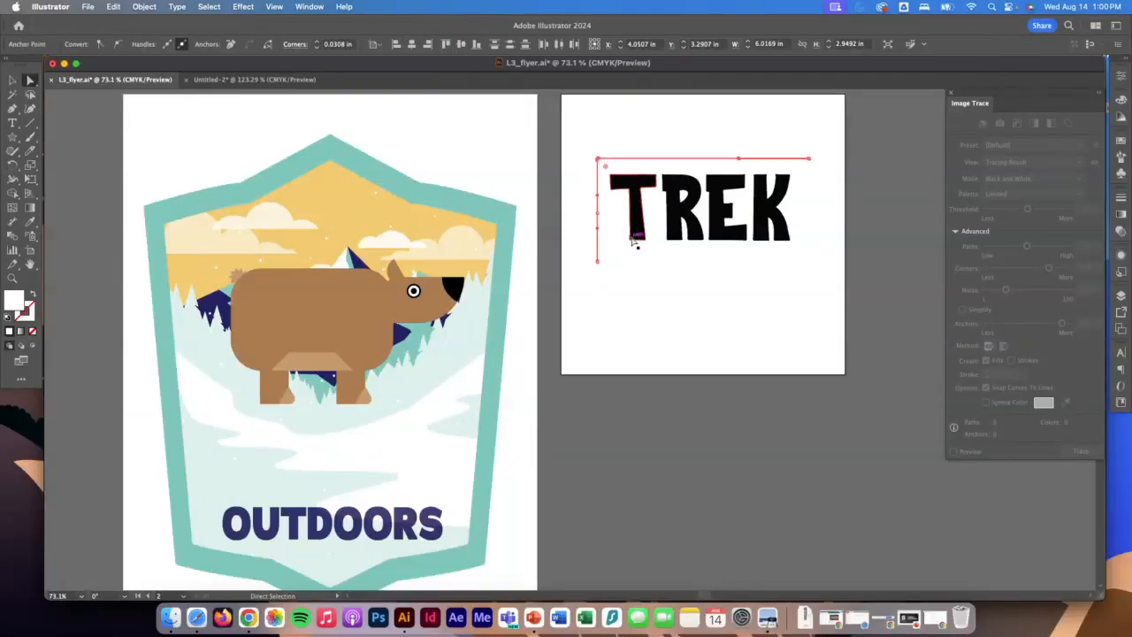
key("Delete")
key("Delete")
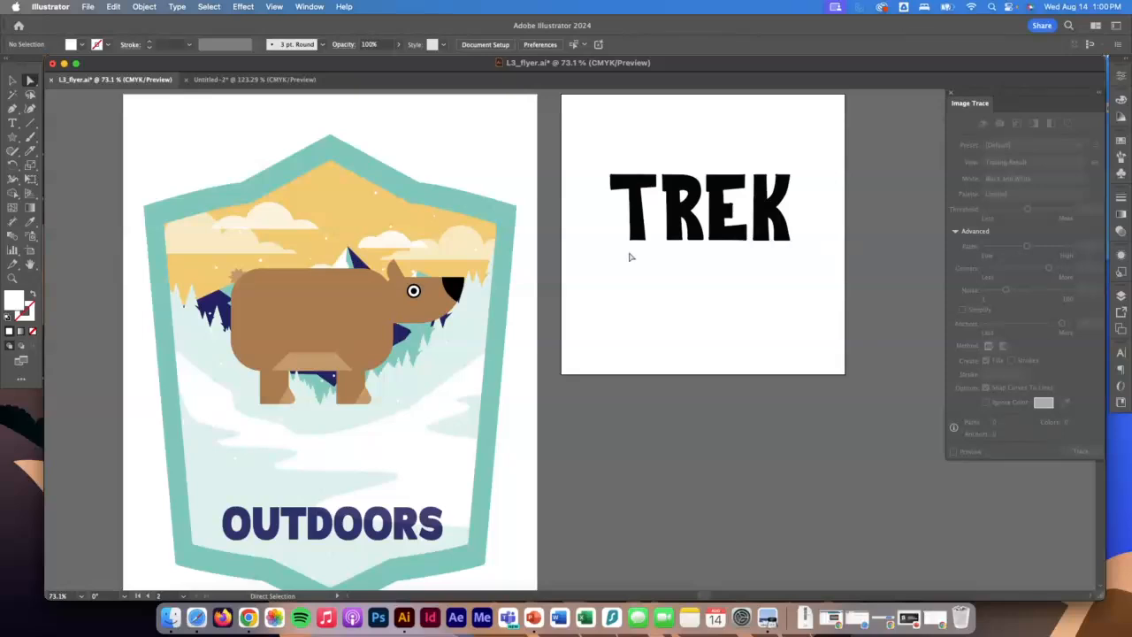
Select all the TREK letters and simplify their paths, trying 39 points before settling on about 122 points.
left_click_drag(598, 151, 821, 273)
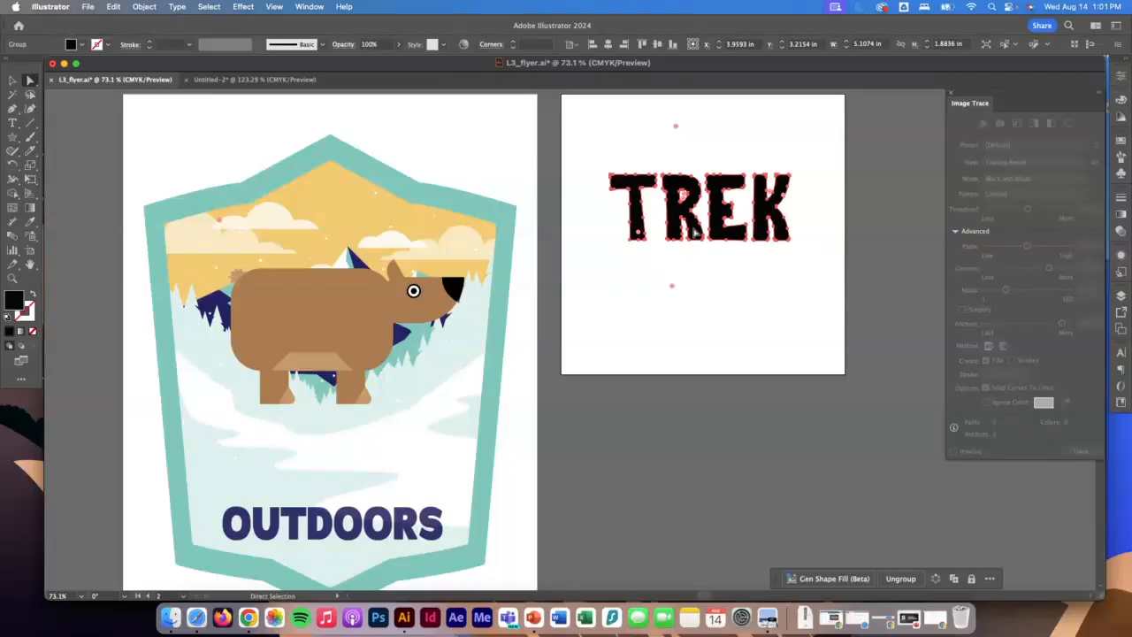
scroll(695, 228, "right", 1)
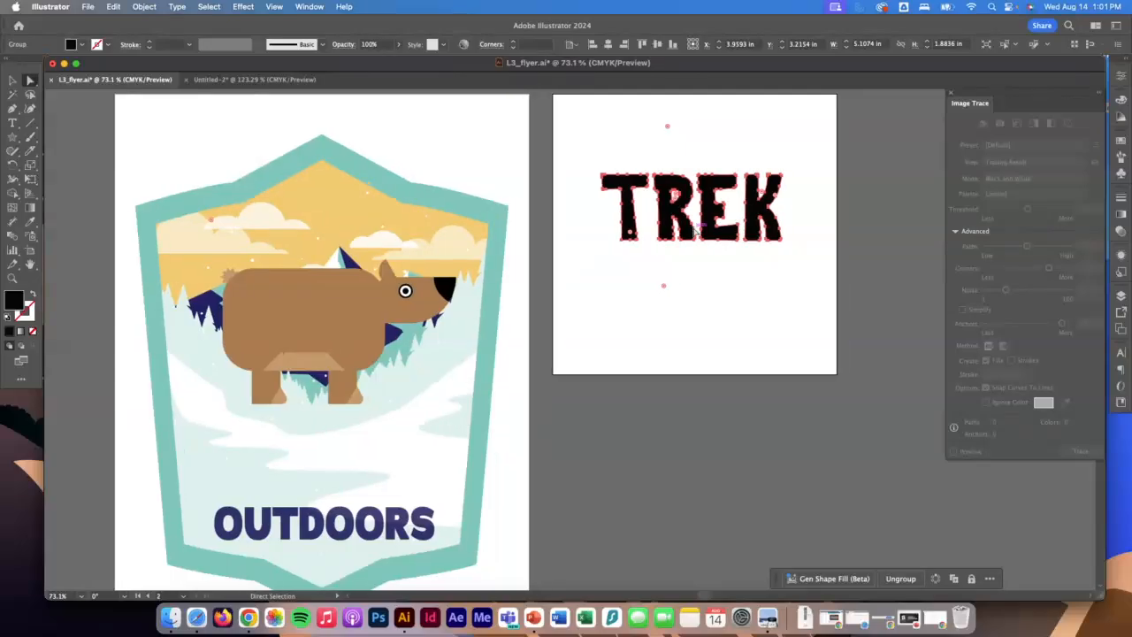
left_click(148, 6)
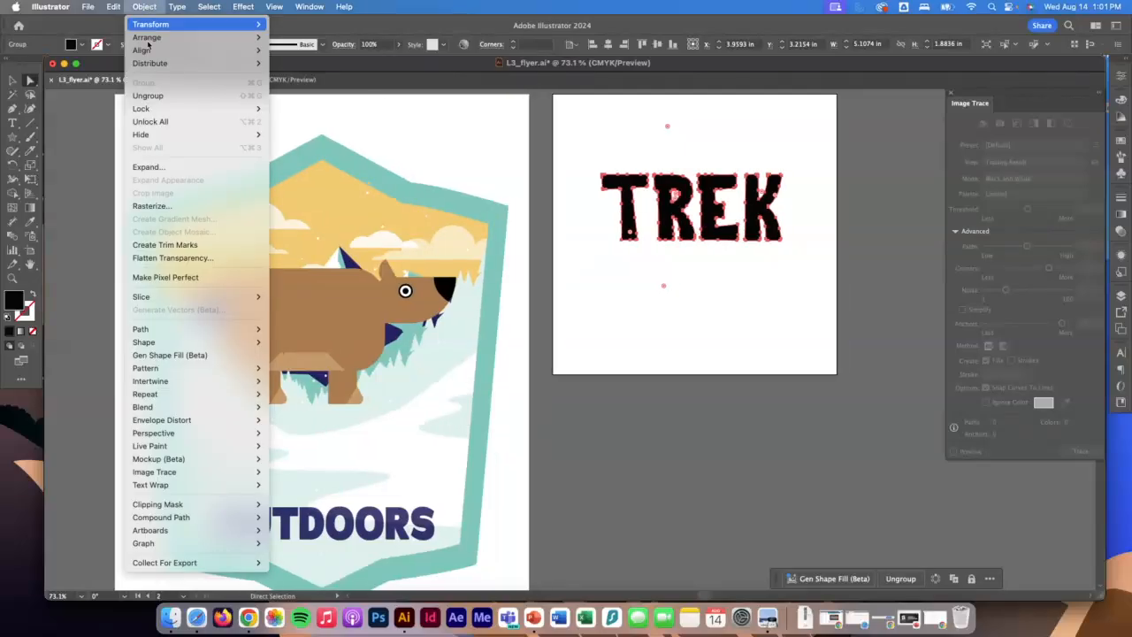
mouse_move(173, 367)
mouse_move(179, 330)
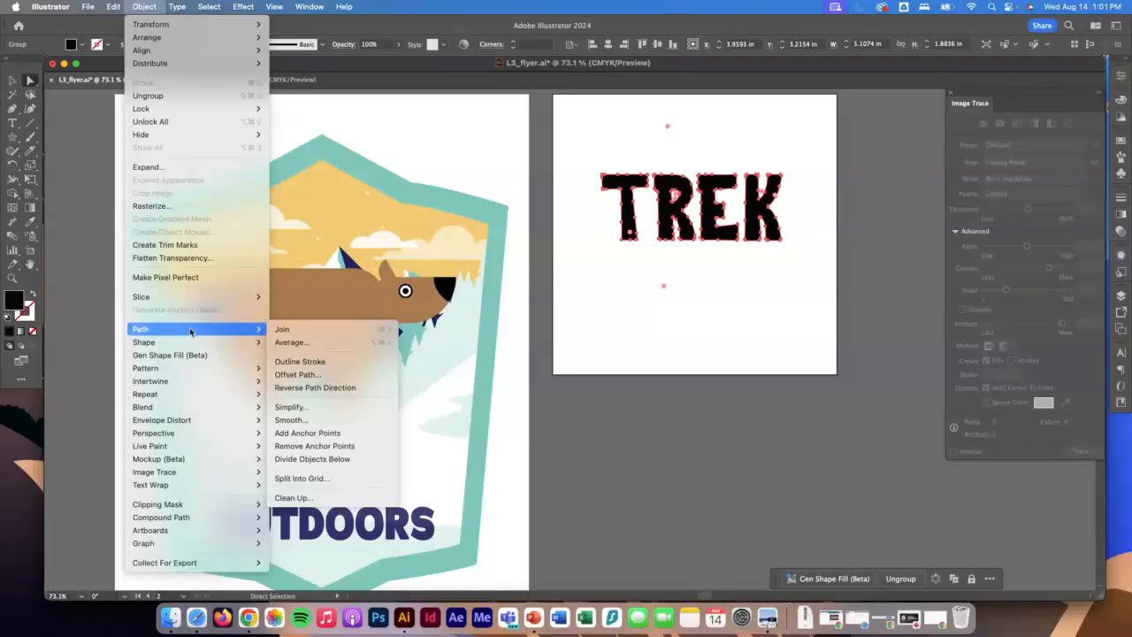
left_click(313, 408)
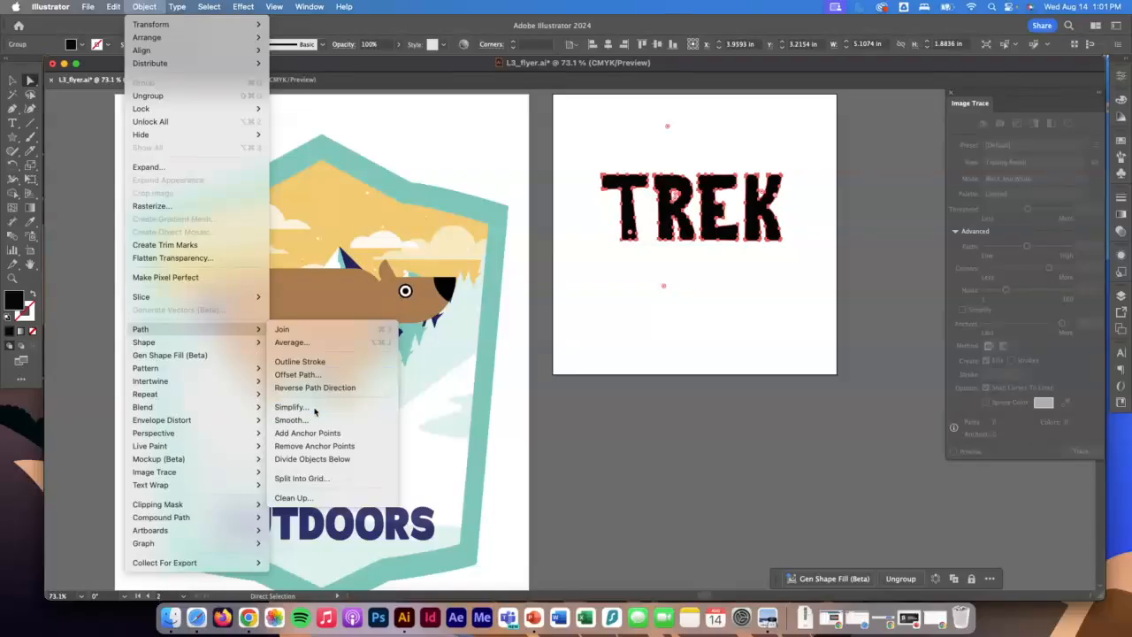
left_click_drag(566, 356, 525, 354)
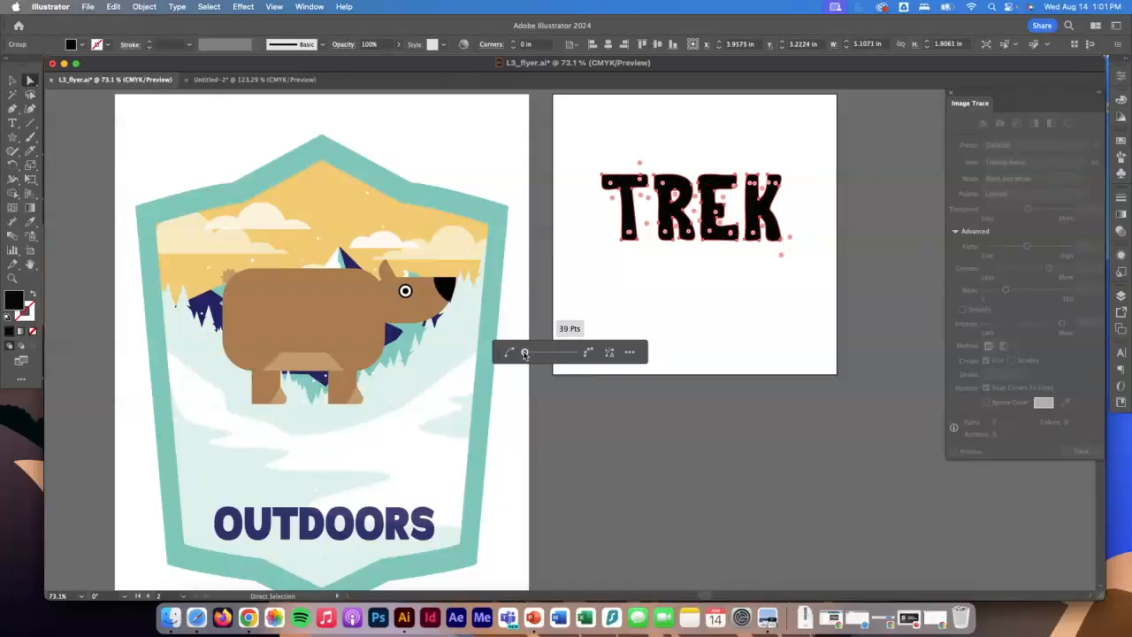
left_click_drag(525, 354, 586, 355)
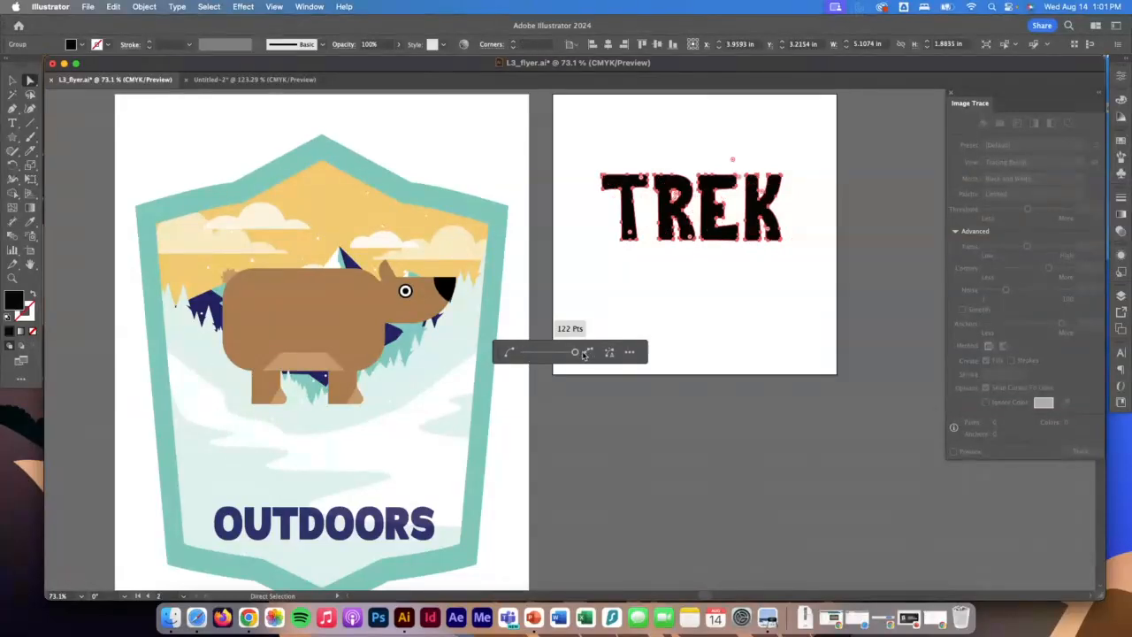
Simplify the TREK letter paths again, trying 82 points before reducing the anchor points slightly further.
left_click(13, 279)
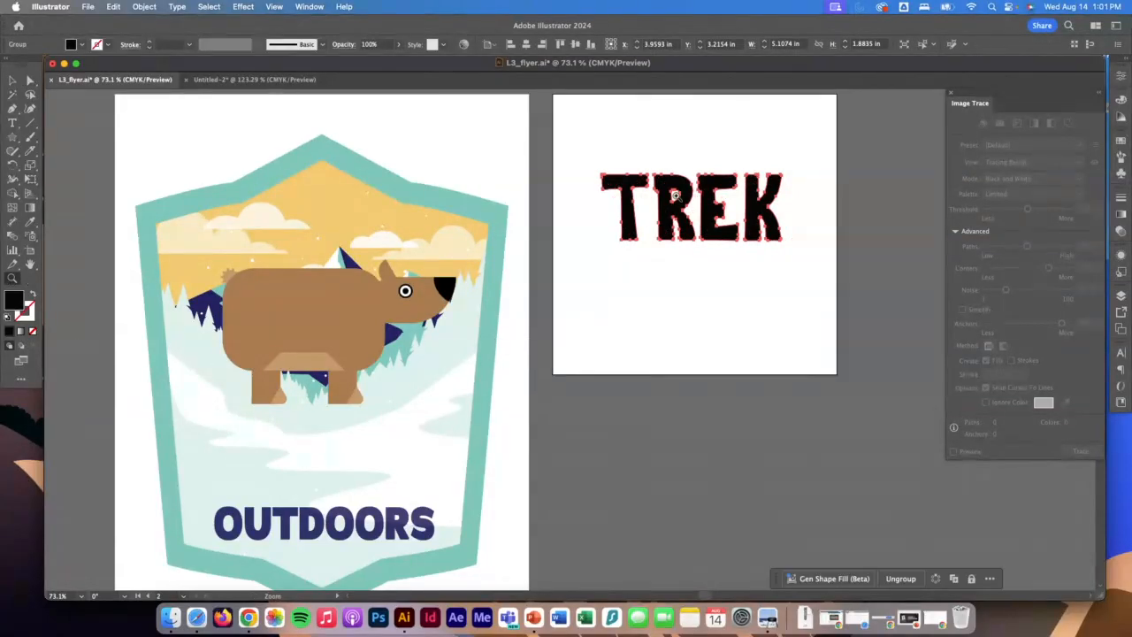
left_click_drag(683, 168, 978, 433)
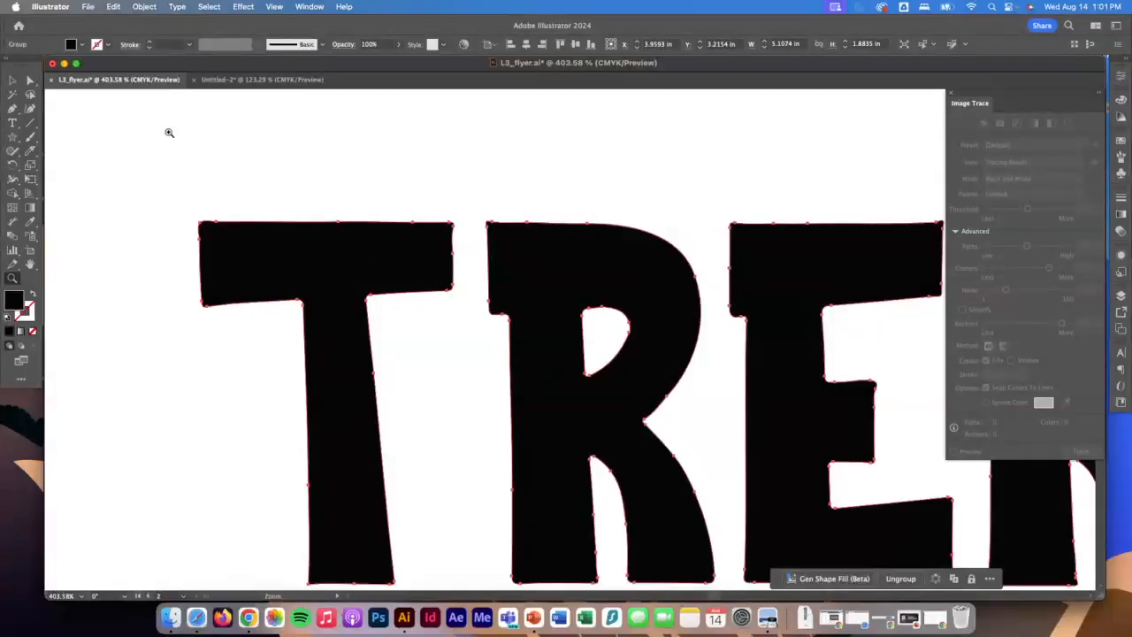
left_click(150, 7)
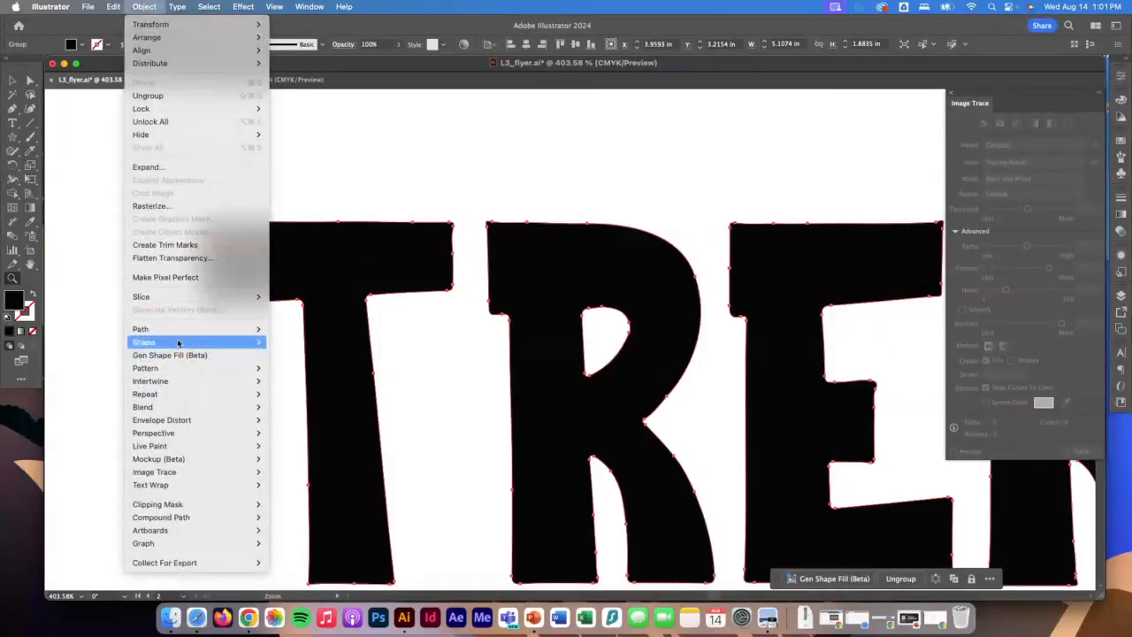
mouse_move(197, 331)
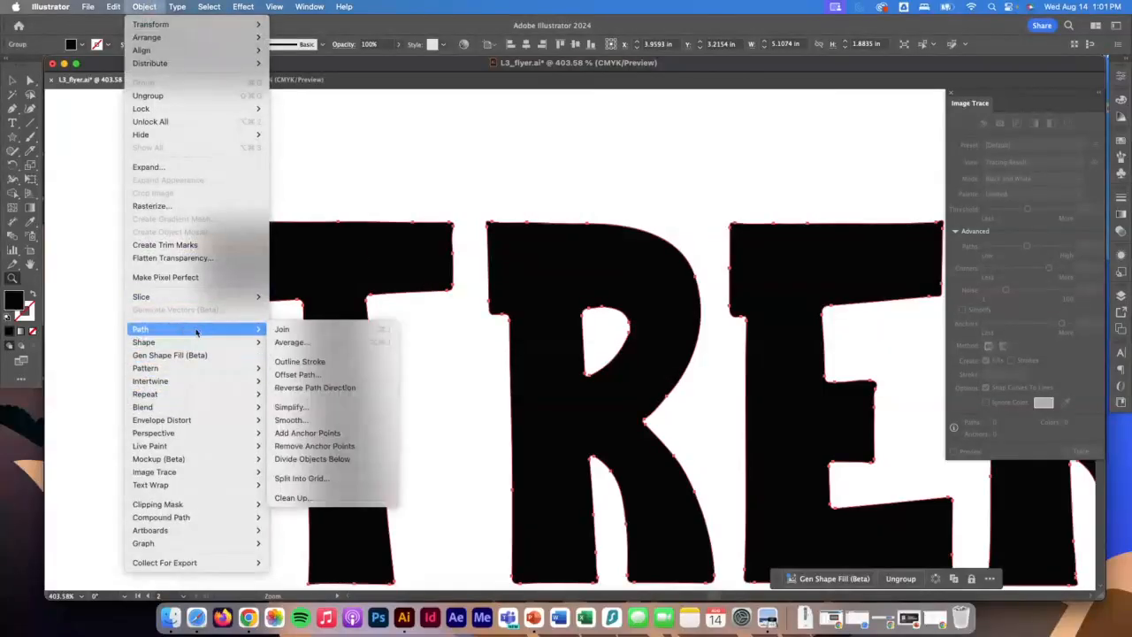
left_click(347, 408)
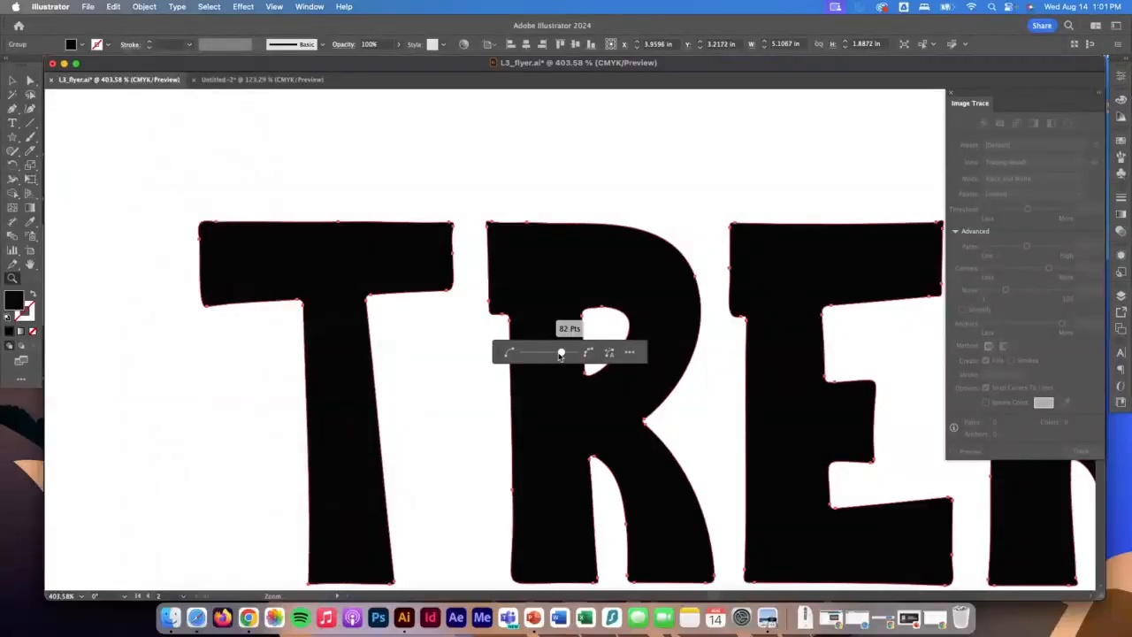
mouse_move(562, 353)
left_mouse_down()
mouse_move(522, 353)
mouse_move(555, 355)
left_mouse_up()
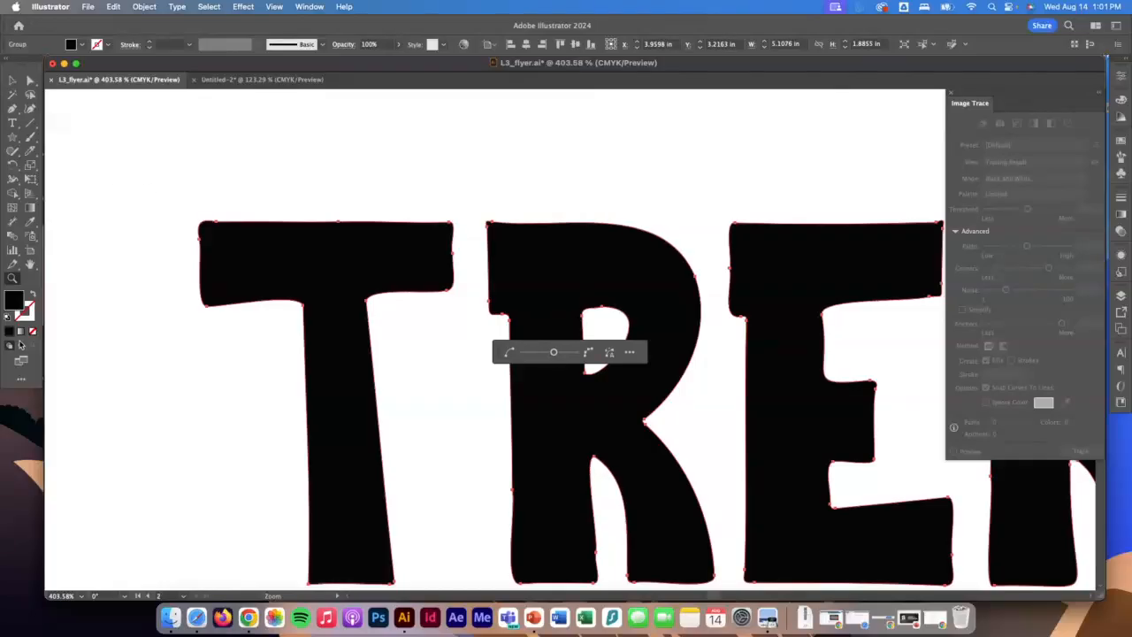
Move the TREK lettering from the second artboard onto the badge, directly above the OUTDOORS text.
double_click(12, 279)
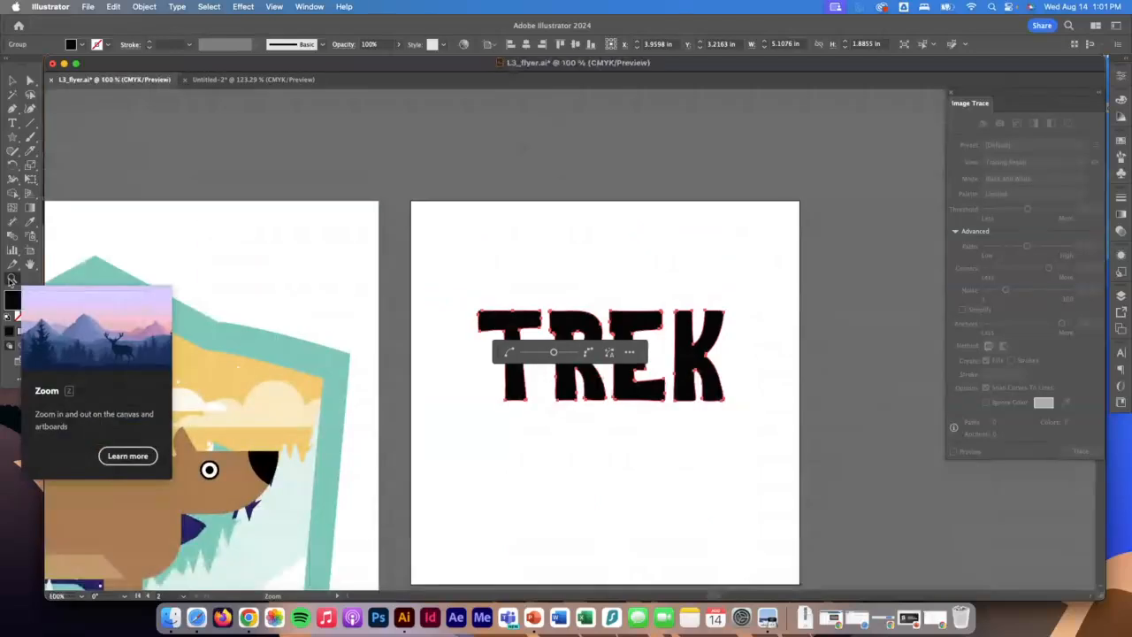
scroll(462, 336, "left", 3)
scroll(458, 323, "down", 3)
scroll(455, 317, "left", 5)
scroll(455, 317, "down", 4)
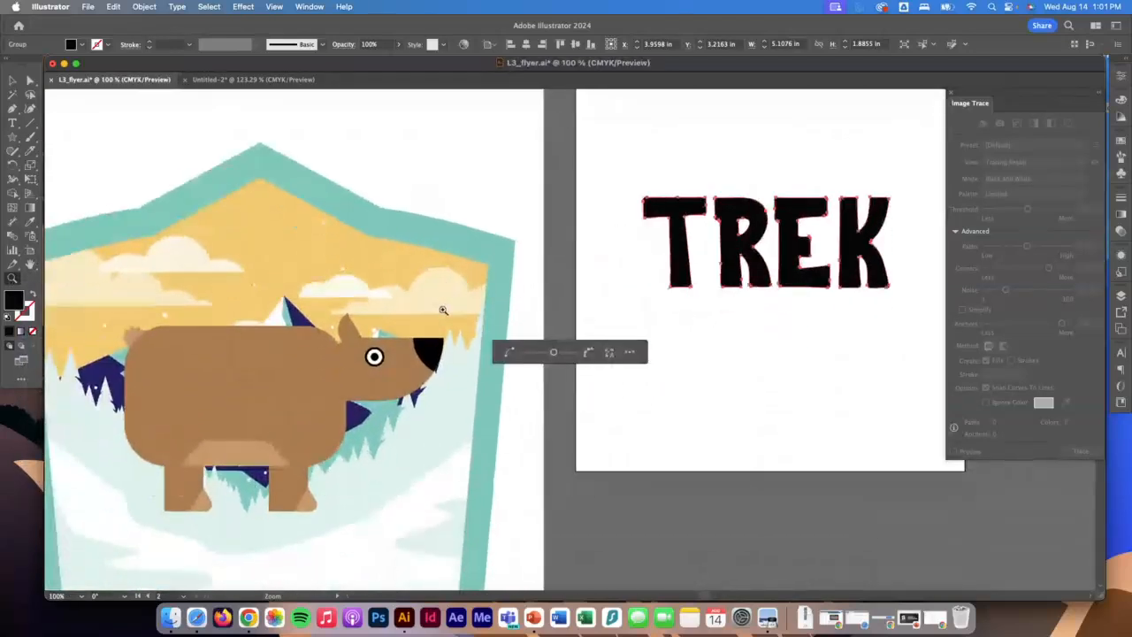
left_click(11, 80)
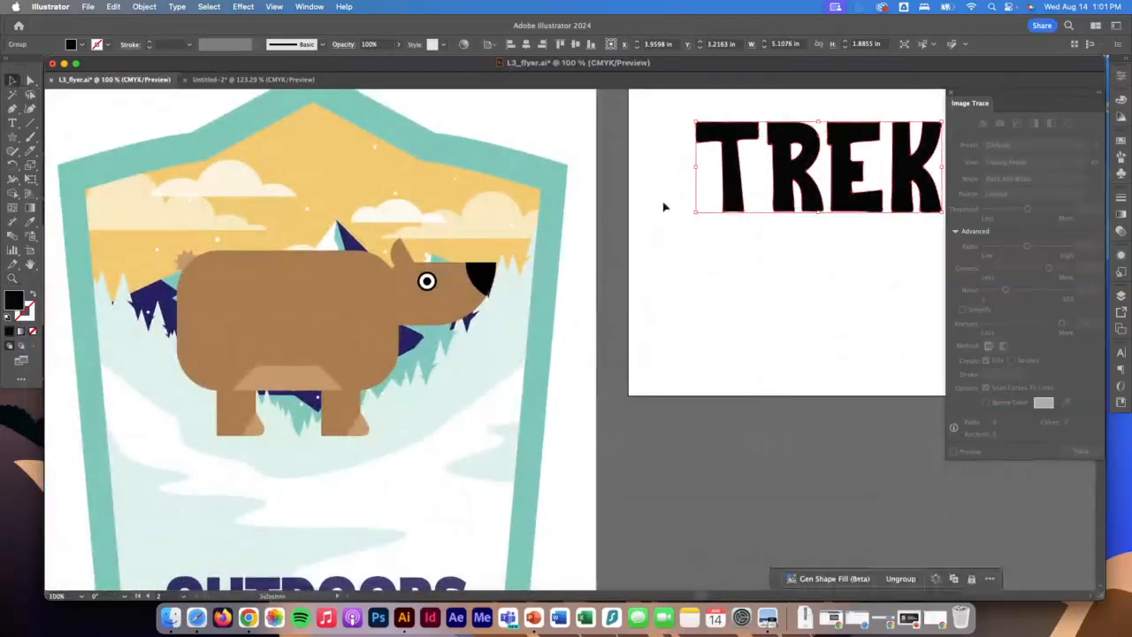
left_click_drag(732, 172, 220, 524)
scroll(219, 523, "down", 5)
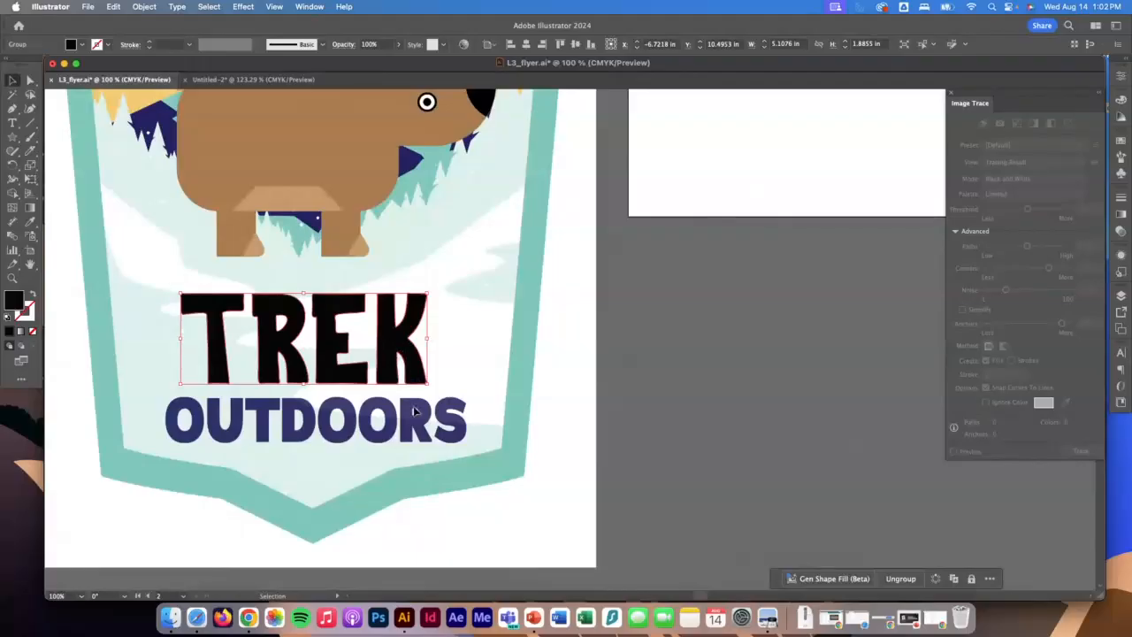
Recolor the TREK lettering with the dark navy fill sampled from the OUTDOORS text using the Eyedropper, and deselect it.
left_click(30, 224)
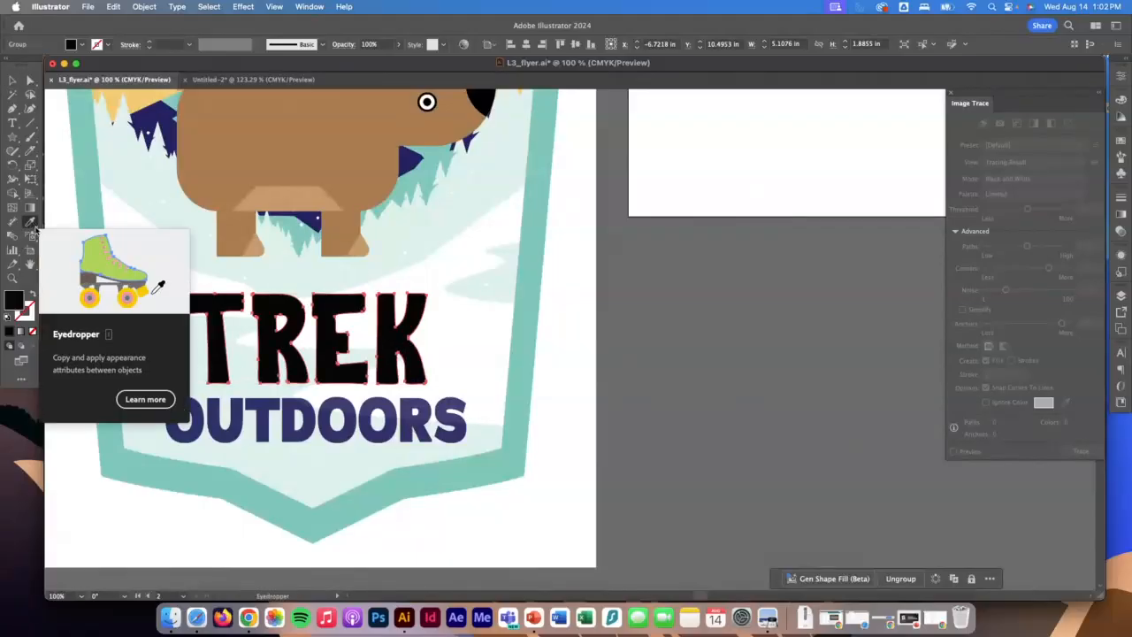
left_click(395, 407)
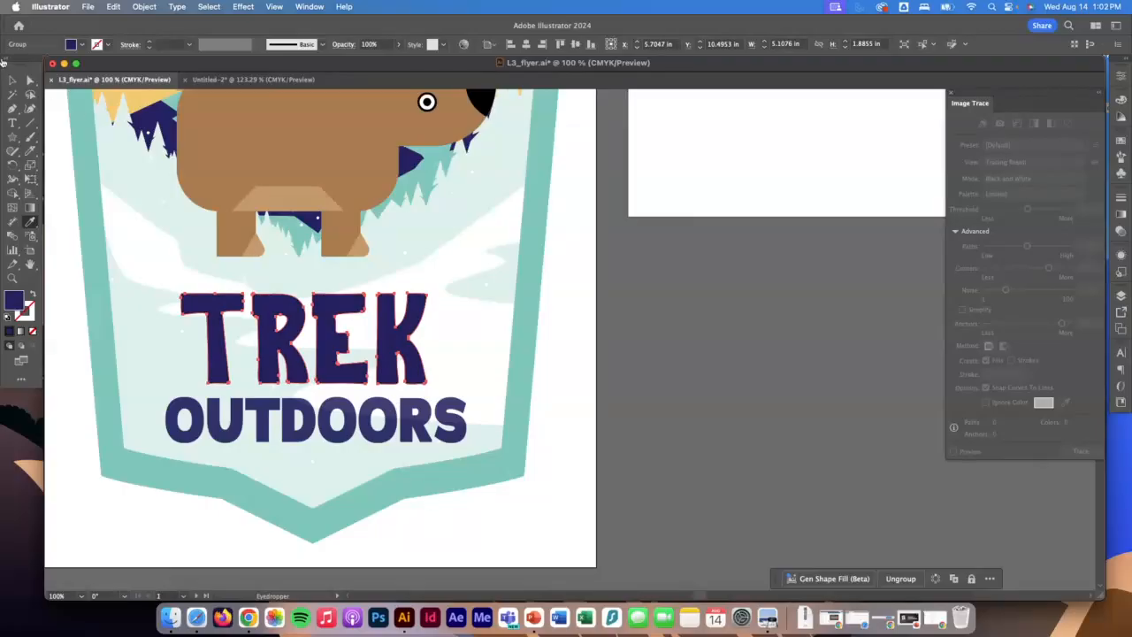
left_click(12, 81)
left_click(581, 384)
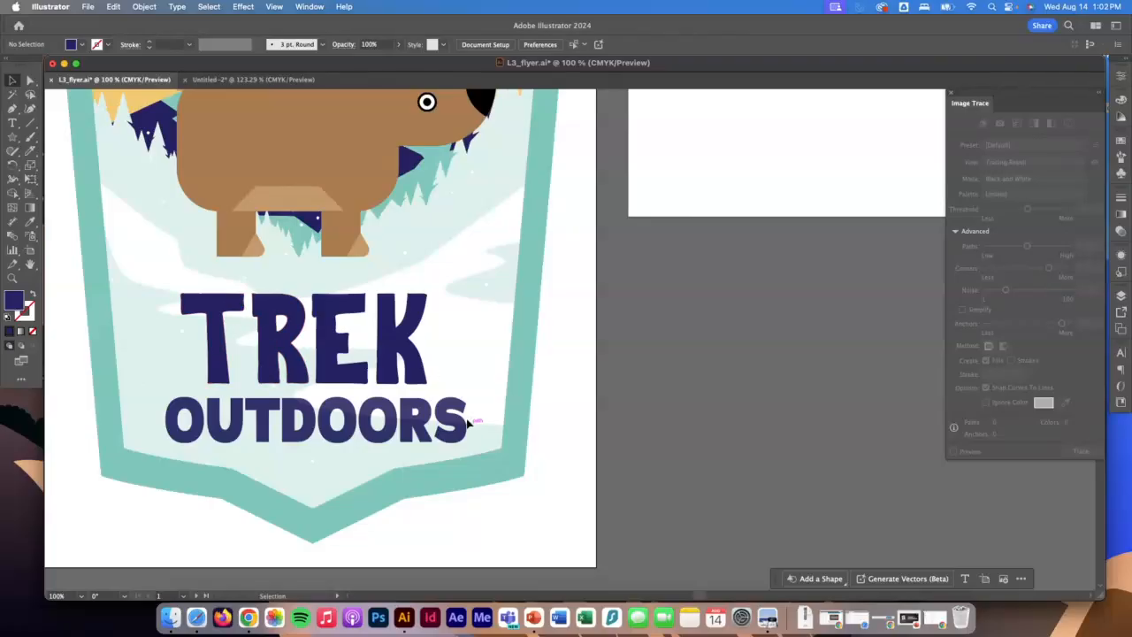
Close the Image Trace panel and fit the whole flyer artboard in view, ready for selecting objects.
scroll(478, 429, "right", 1)
scroll(458, 391, "up", 5)
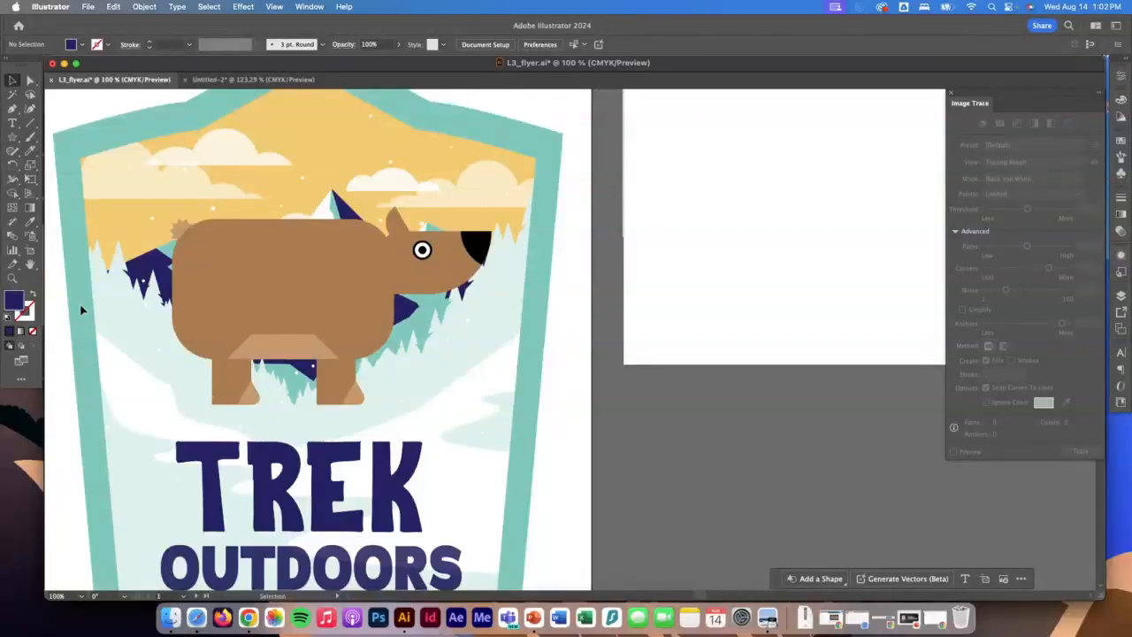
left_click(952, 93)
scroll(908, 199, "up", 2)
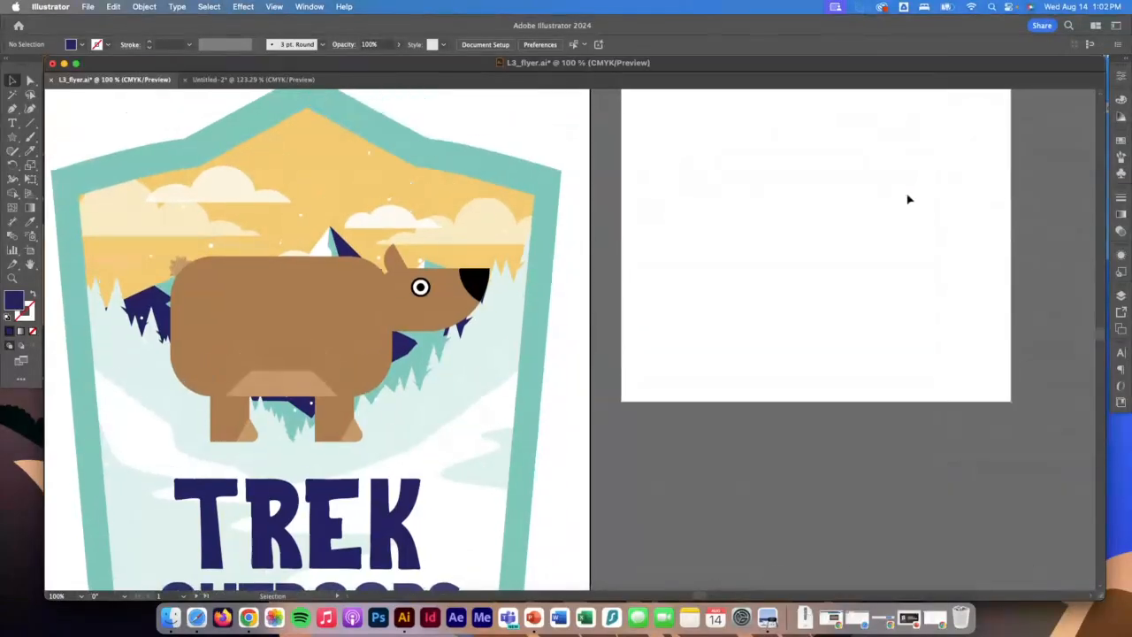
double_click(30, 265)
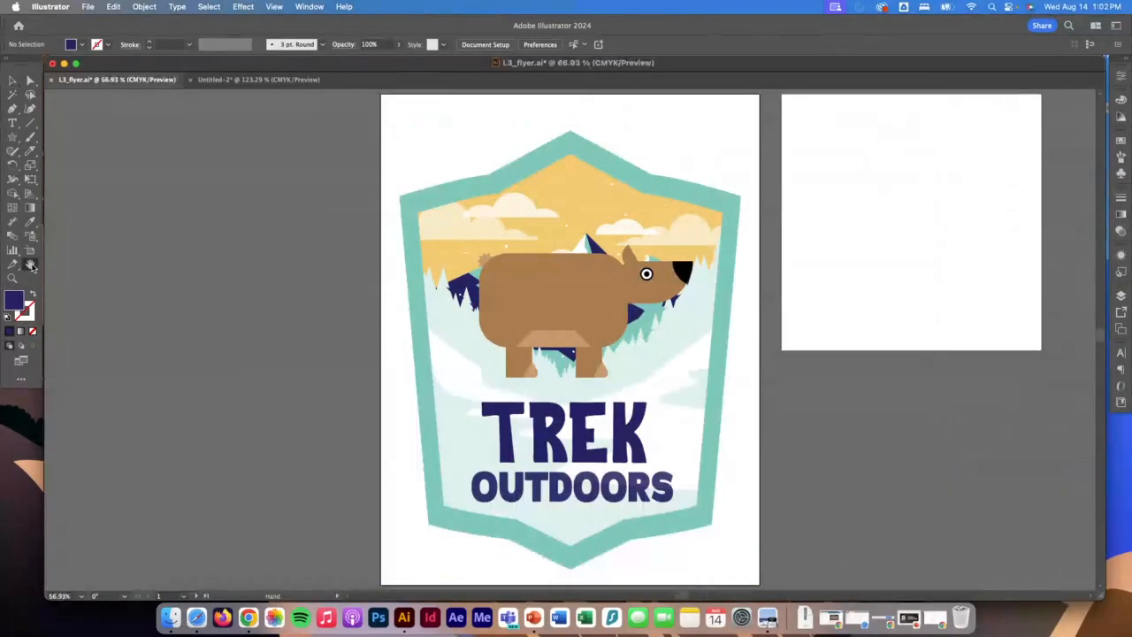
scroll(667, 359, "right", 5)
left_click(12, 80)
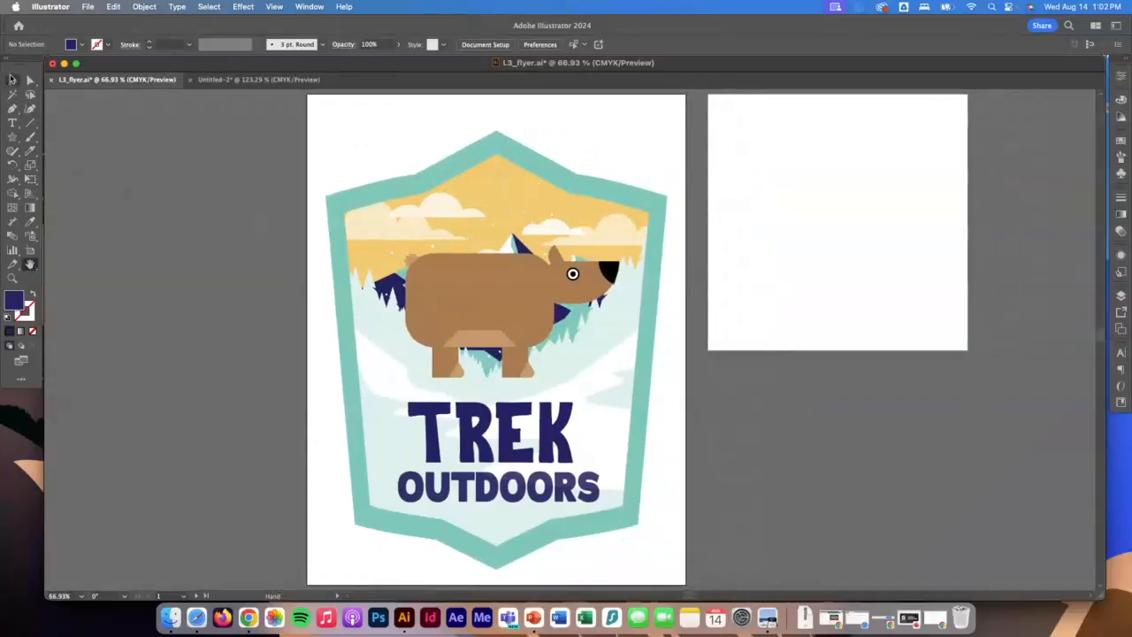
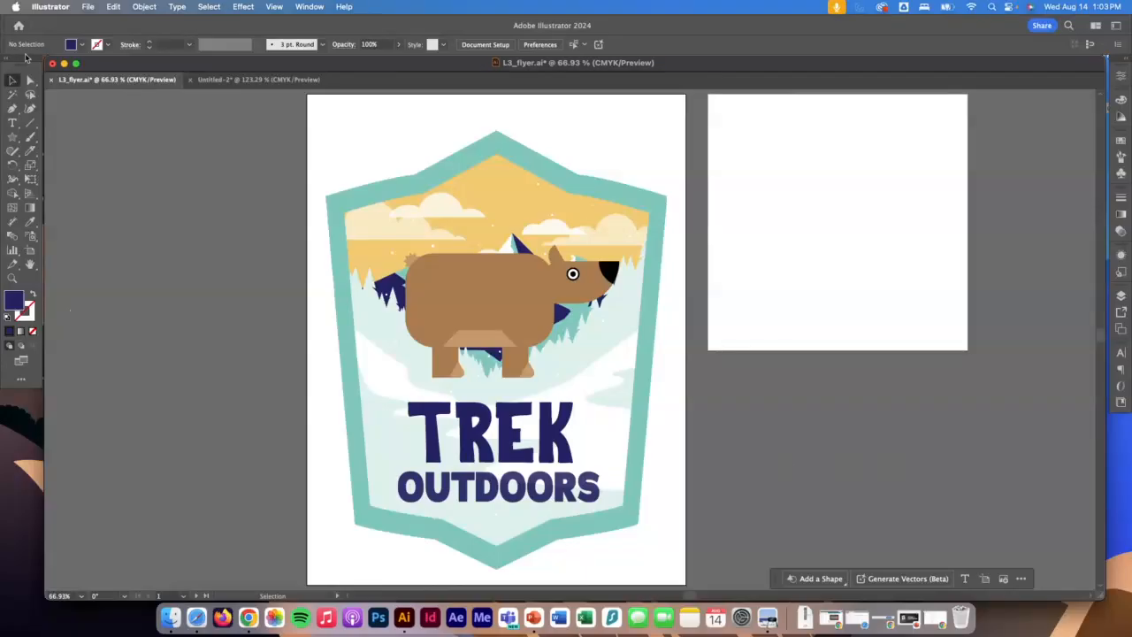
Draw a navy square about 2.73 in wide on the empty second artboard and move the contextual task bar beneath that artboard.
left_click(14, 137)
left_click_drag(17, 139, 71, 137)
mouse_move(795, 177)
left_mouse_down()
mouse_move(834, 227)
mouse_move(883, 263)
left_mouse_up()
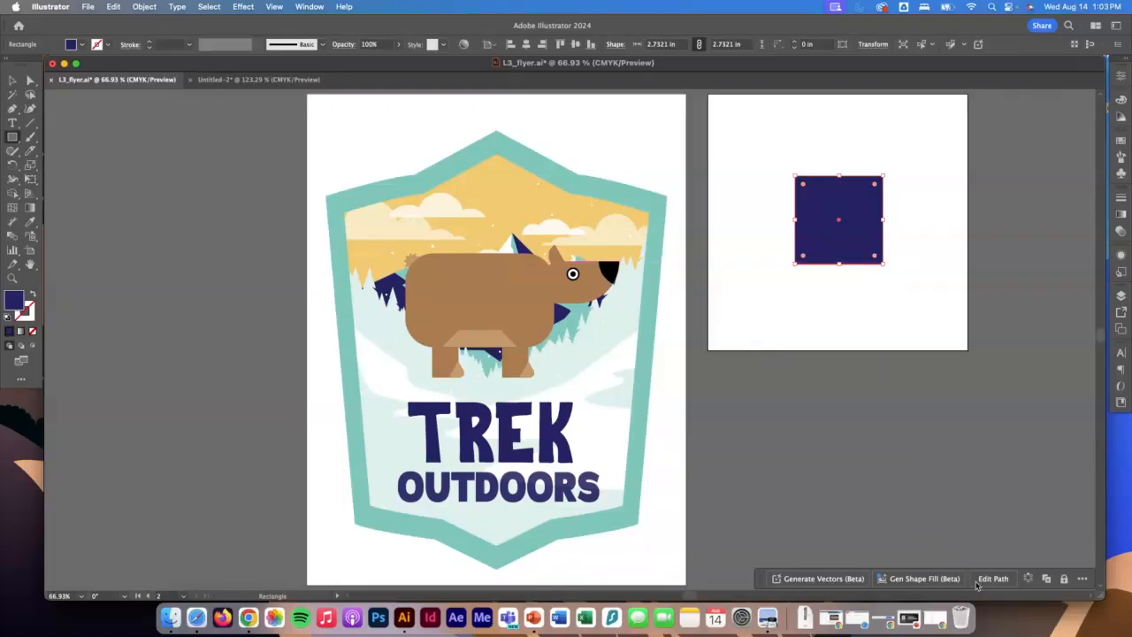
left_click_drag(755, 582, 673, 442)
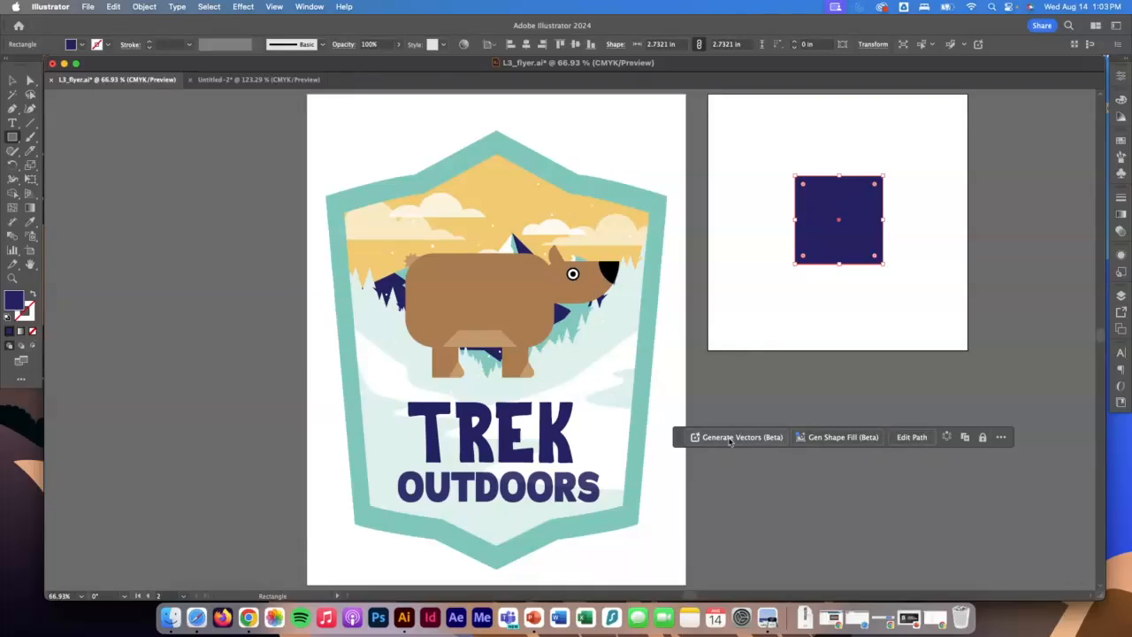
Start Generate Vectors for the square with the prompt "shining sun with rays".
mouse_move(729, 442)
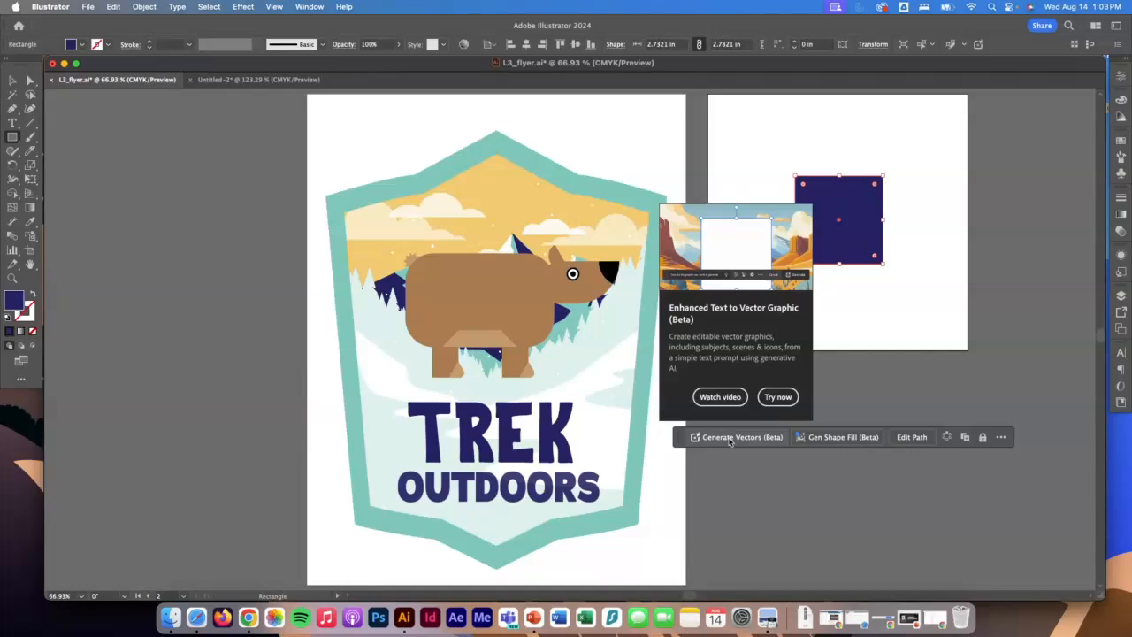
left_click(730, 437)
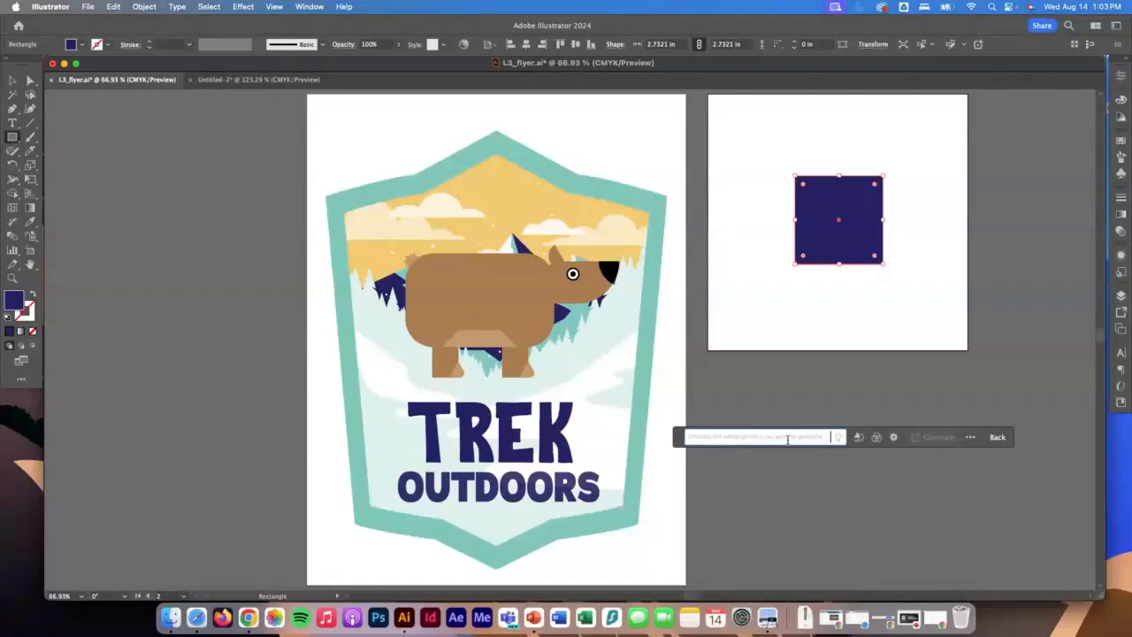
type("s")
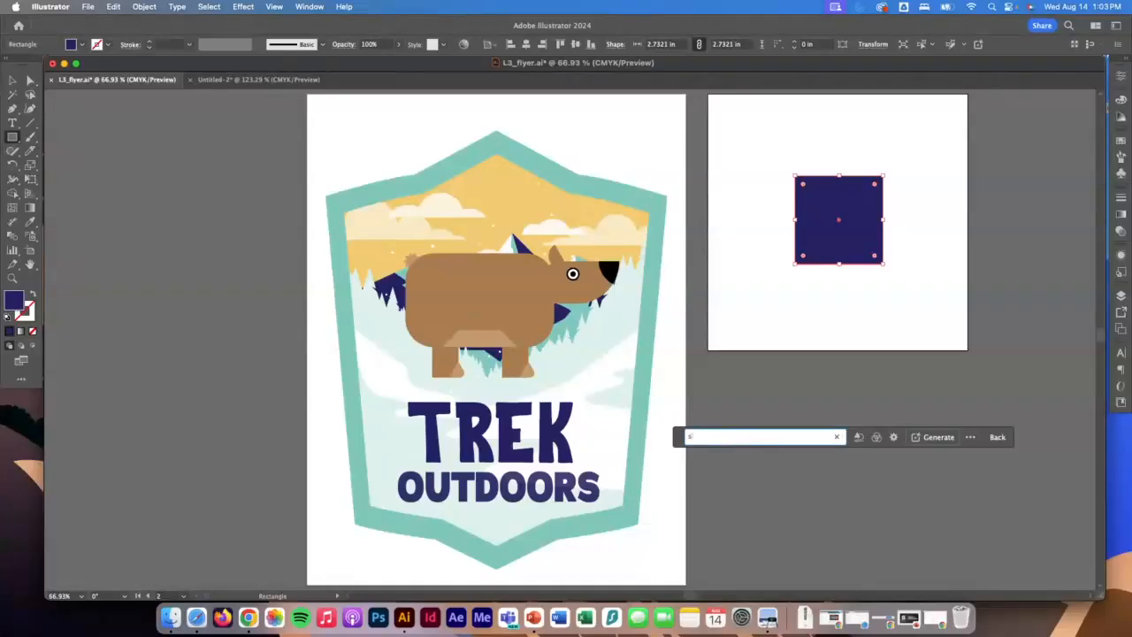
type("hin")
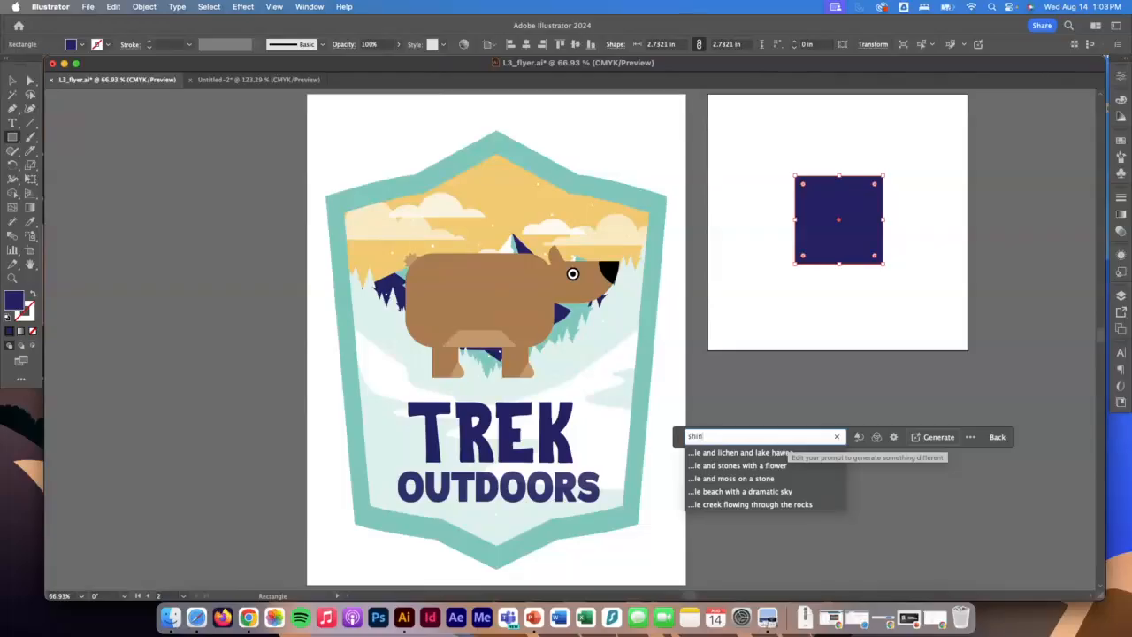
type("ing sun")
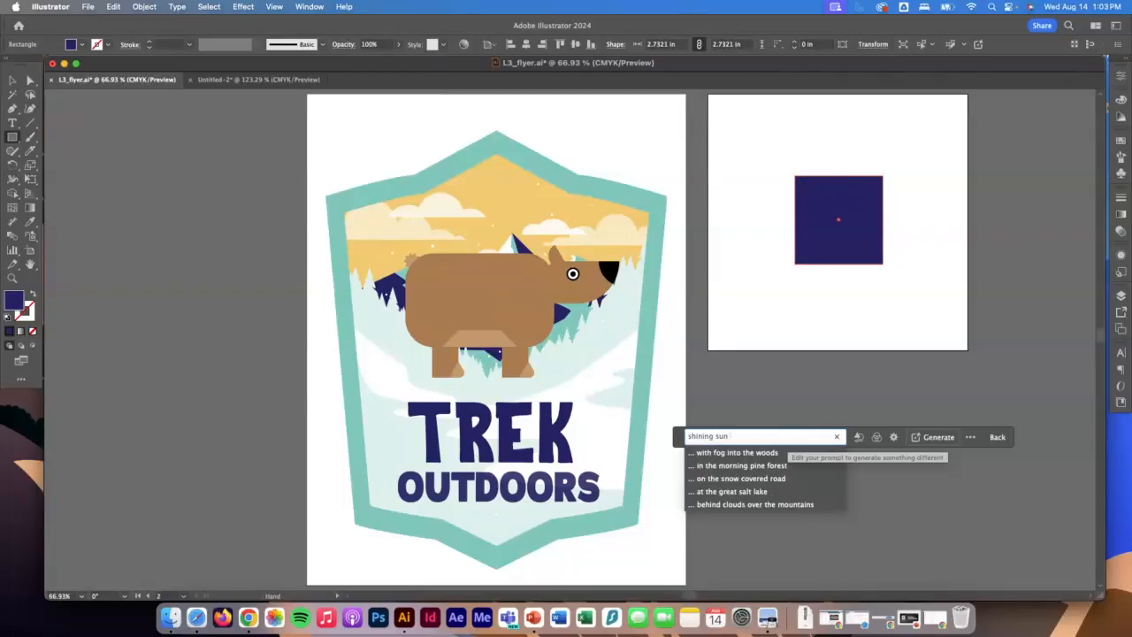
type(" with rays")
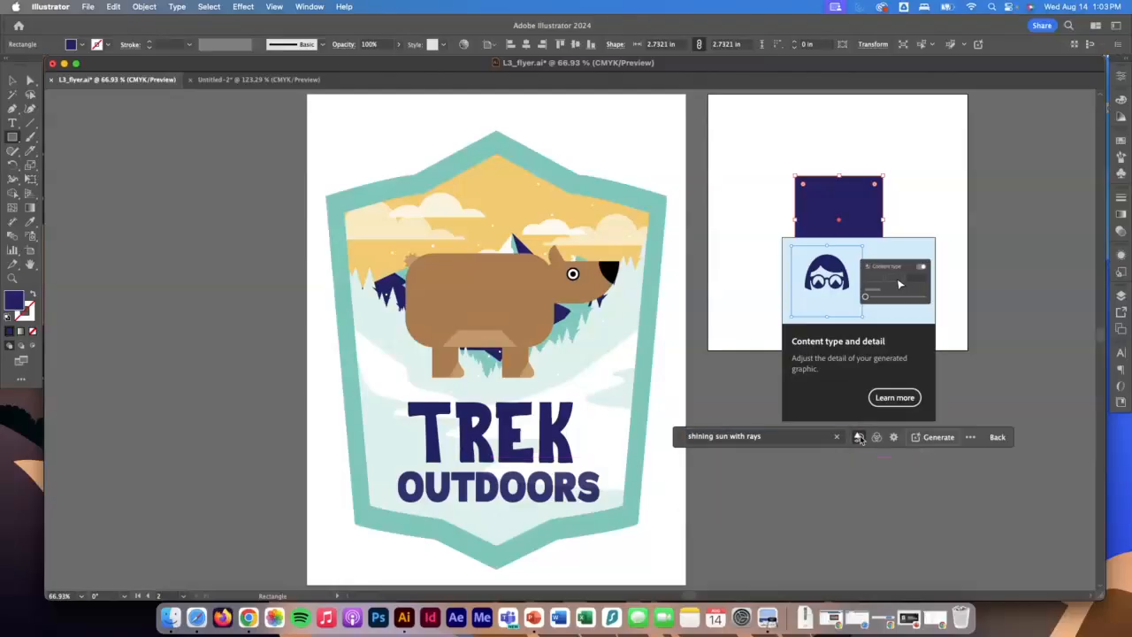
Set the generation's content type to Icon and its detail level to Minimum.
left_click(859, 437)
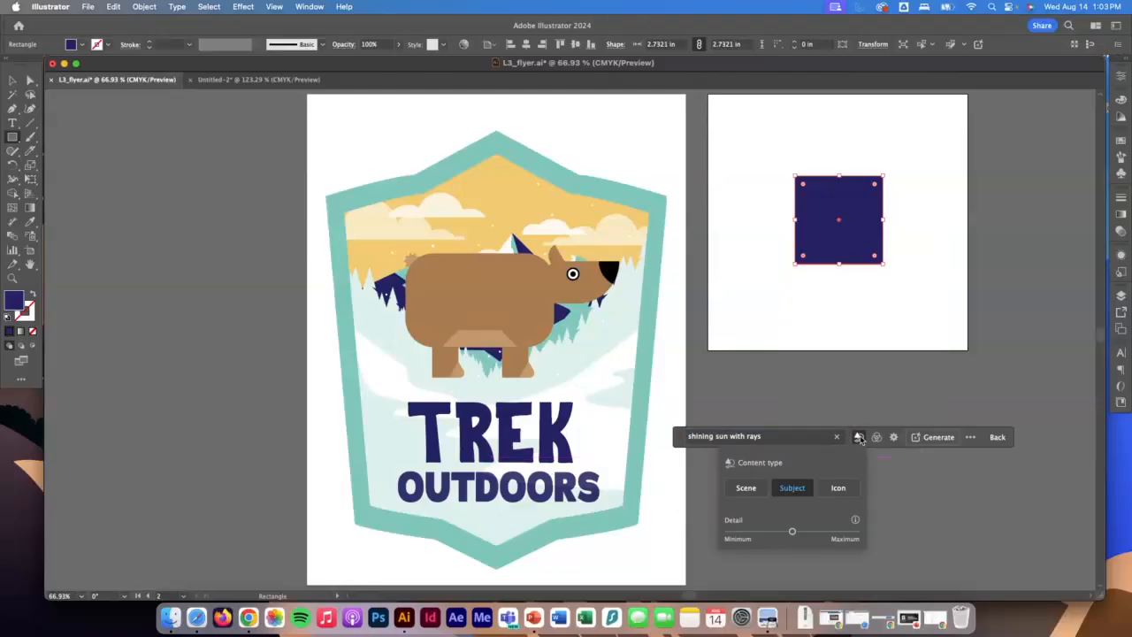
left_click(837, 487)
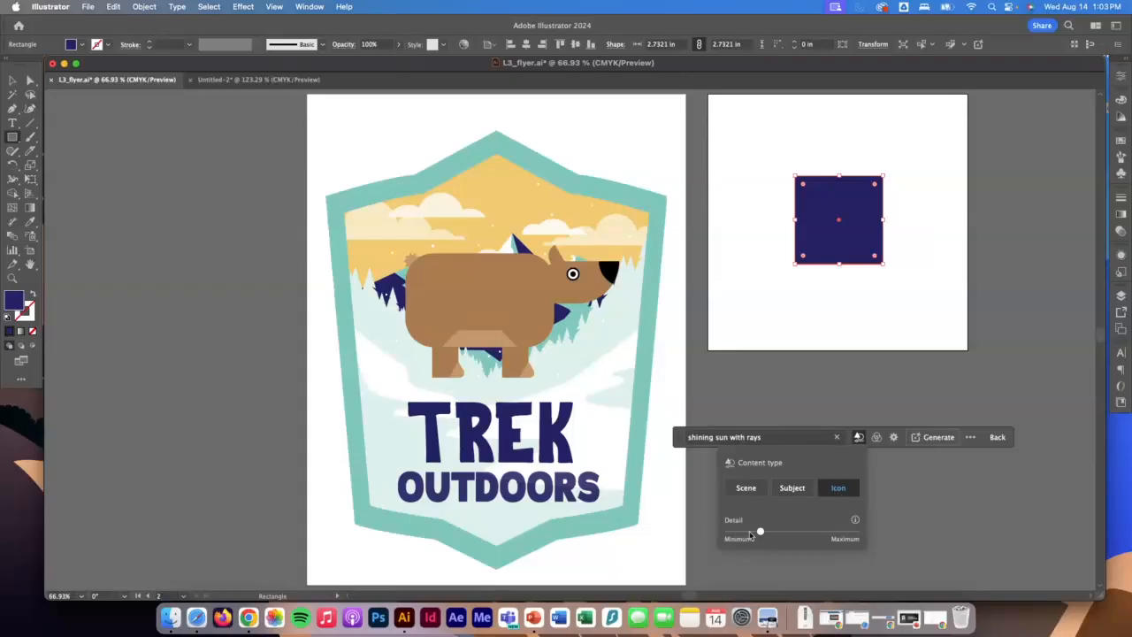
left_click_drag(759, 532, 732, 533)
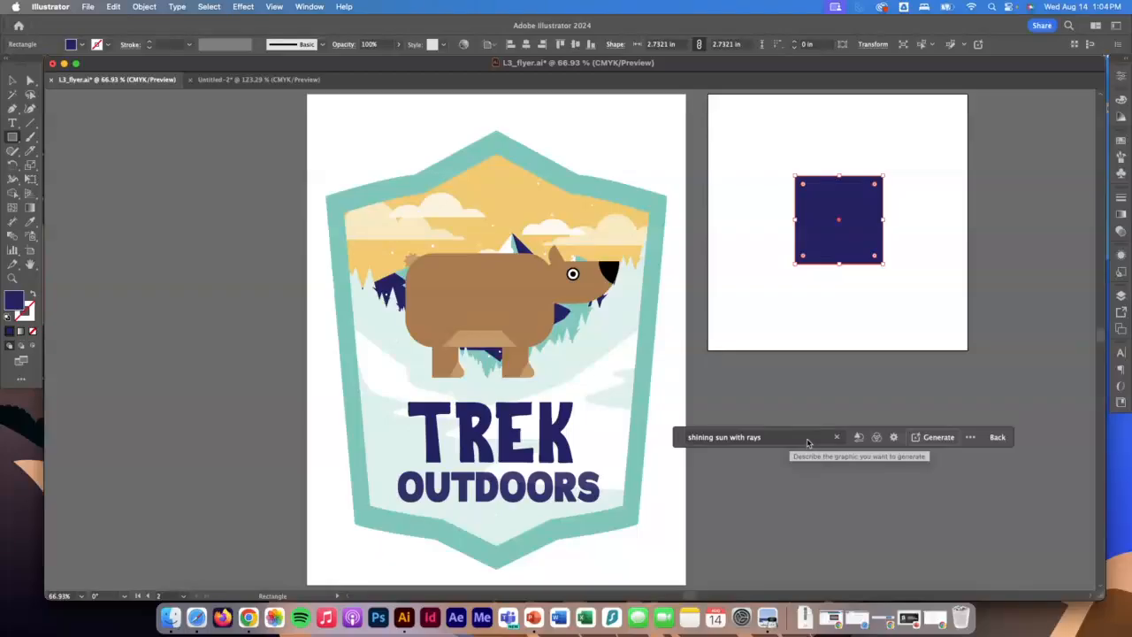
left_click(858, 437)
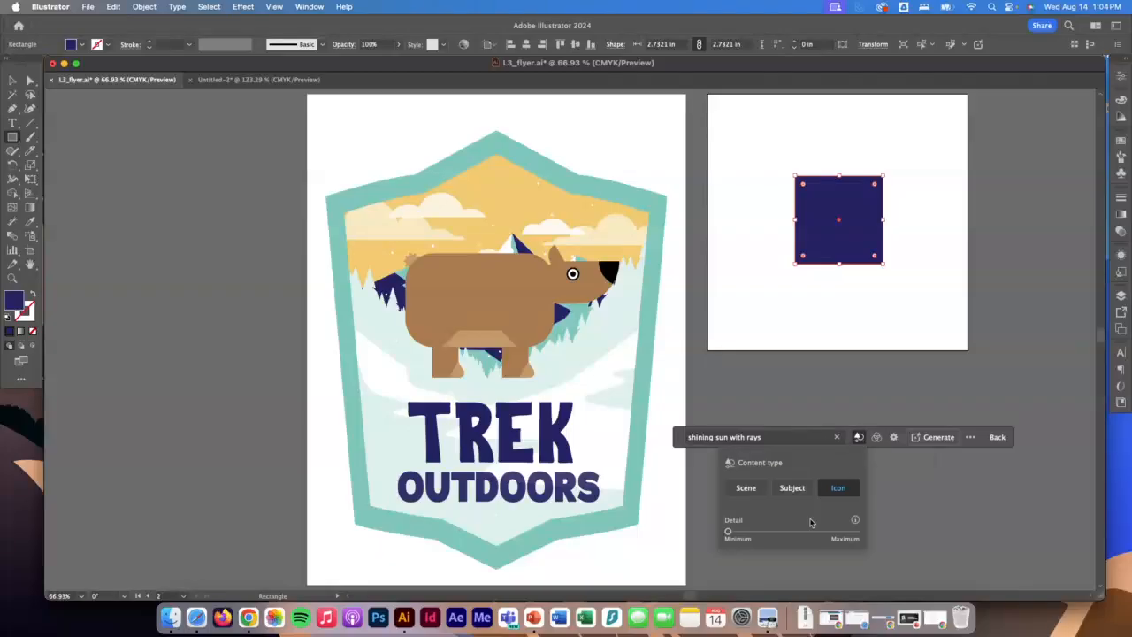
left_click(940, 438)
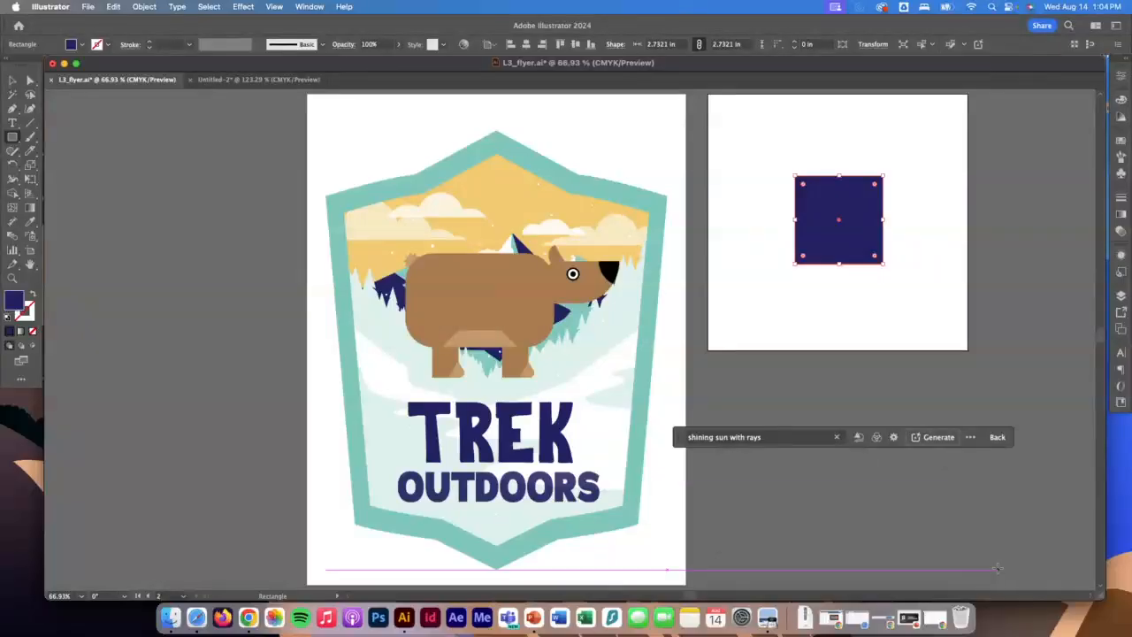
left_click(939, 437)
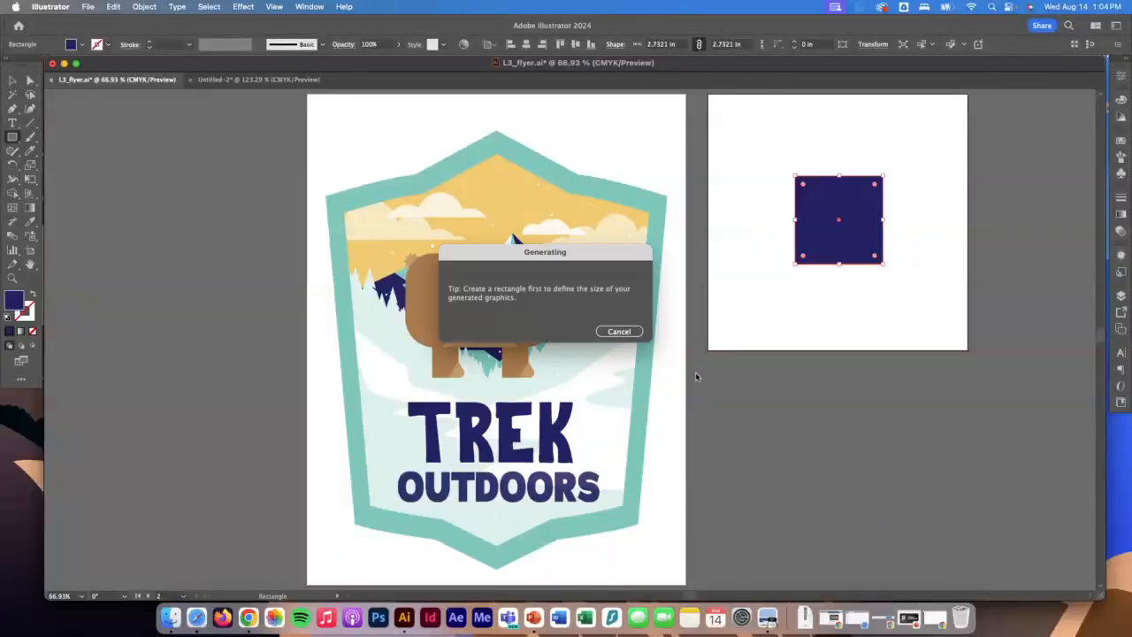
left_click(619, 333)
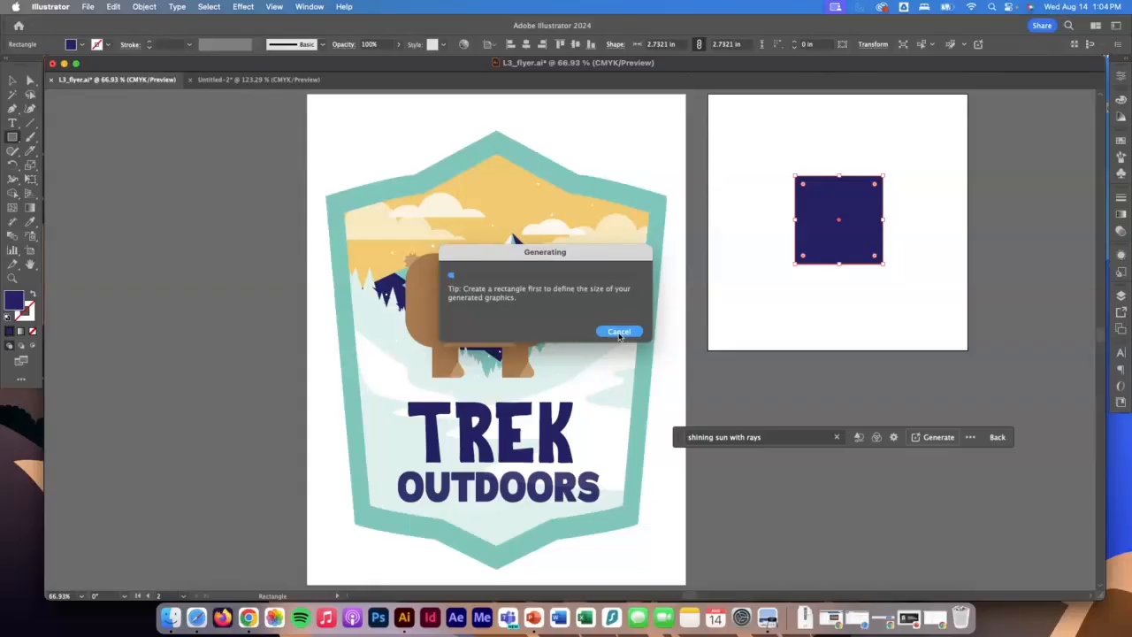
Shift the square slightly lower on the second artboard and generate the sun icon from the "shining sun with rays" prompt.
left_click(13, 81)
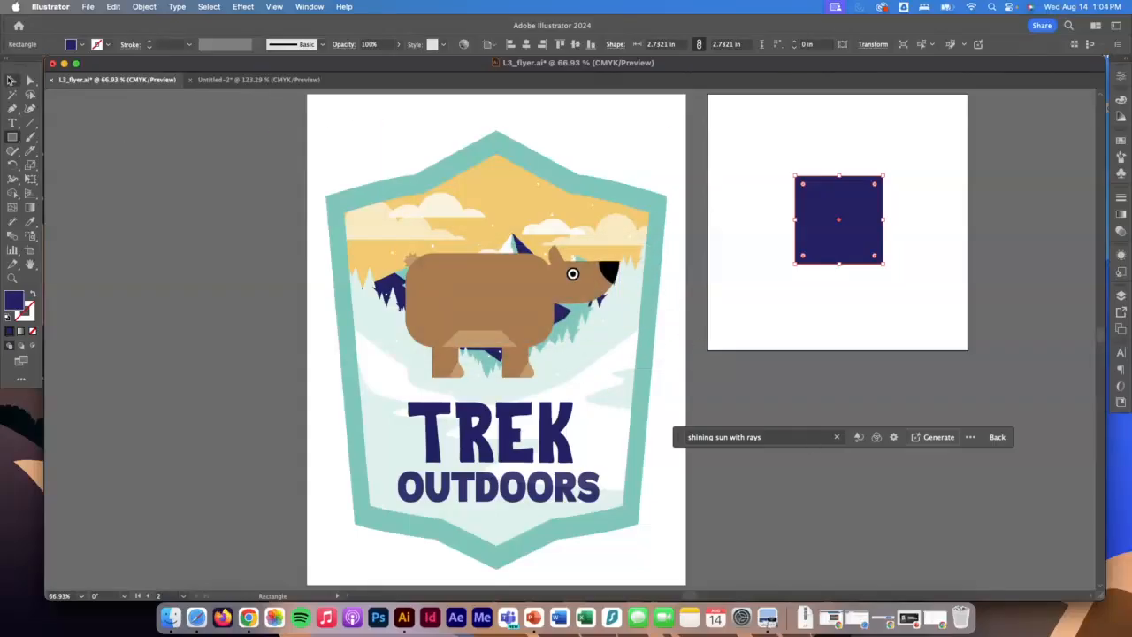
left_click_drag(832, 223, 814, 267)
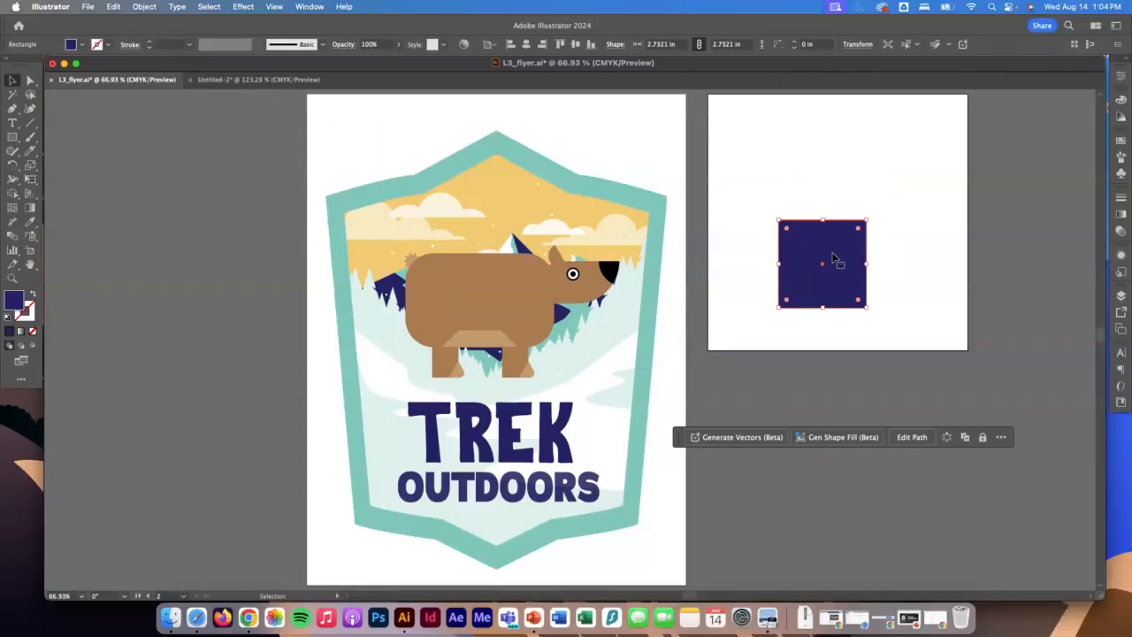
left_click(743, 437)
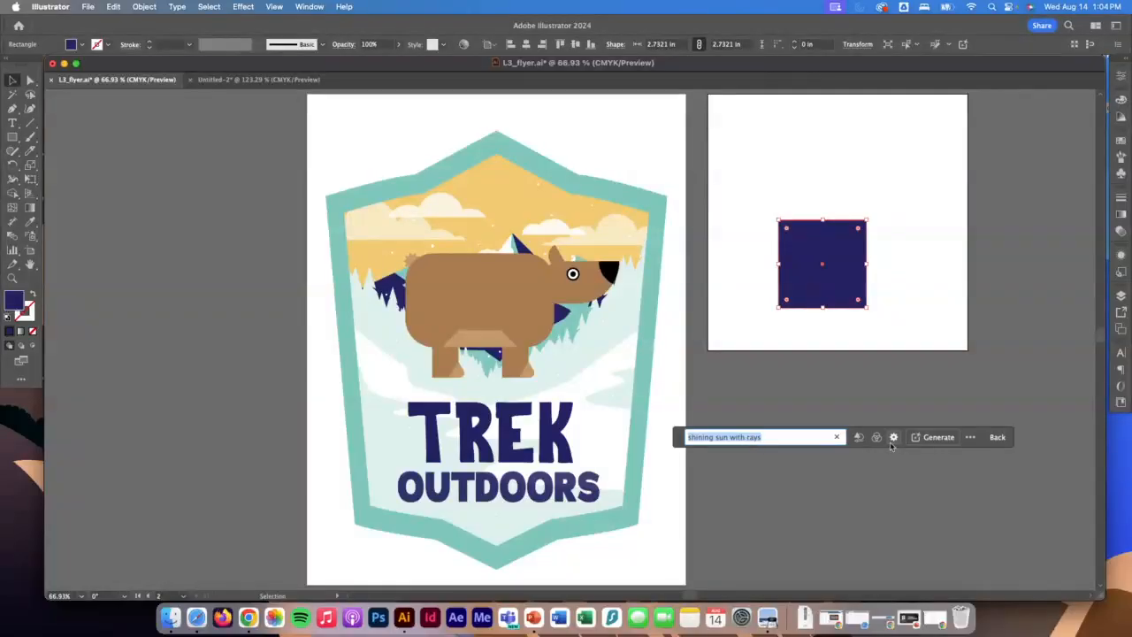
left_click(936, 440)
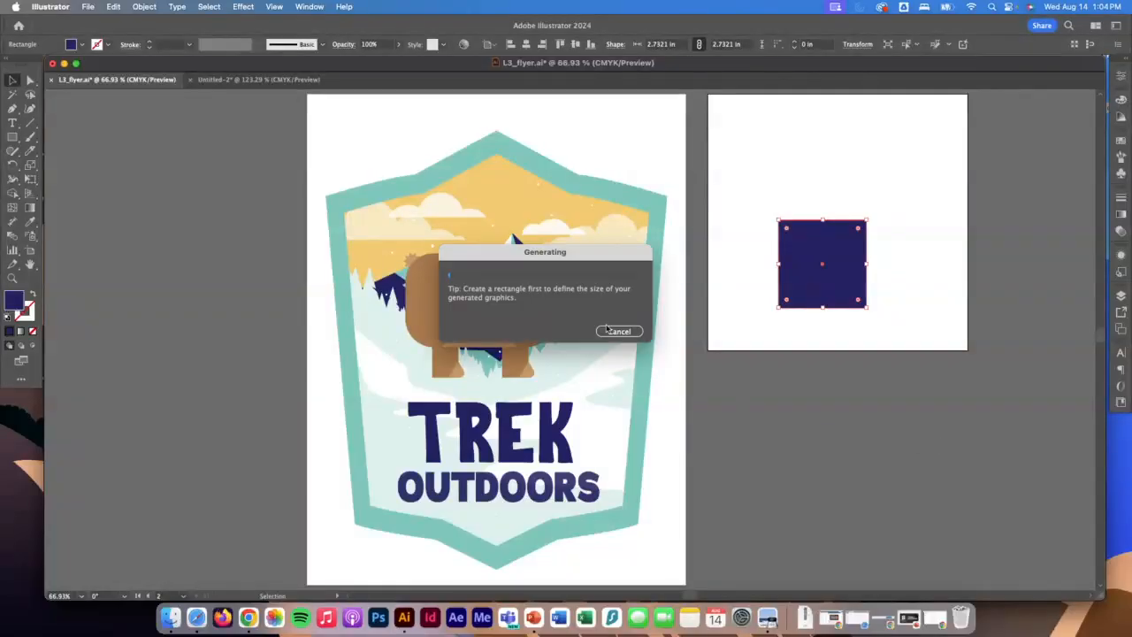
left_click(619, 331)
left_click(953, 437)
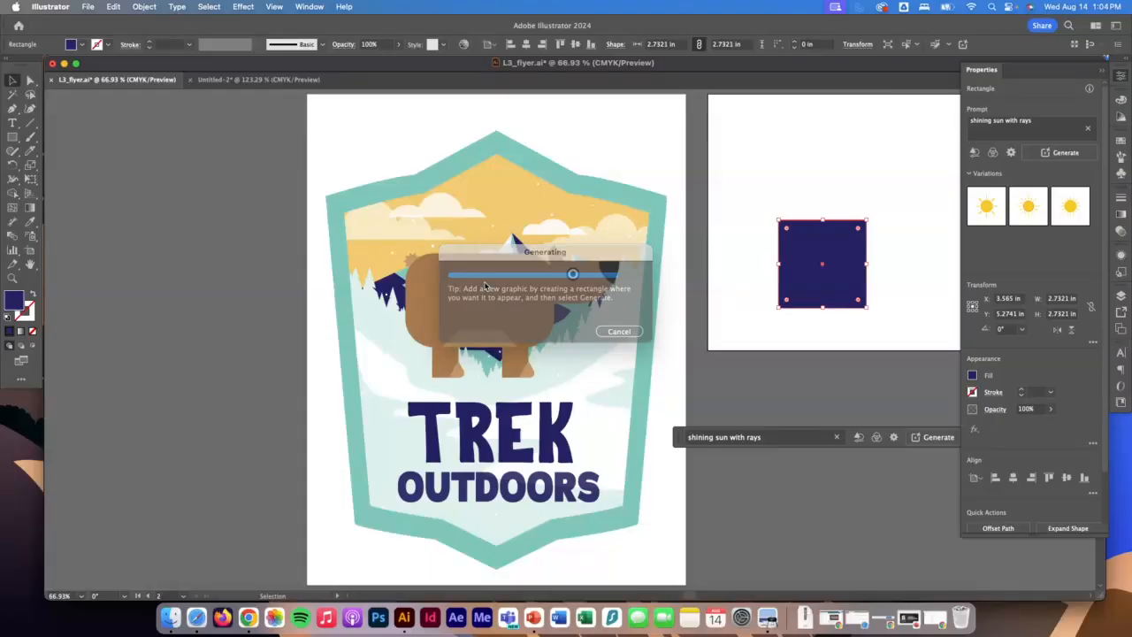
Compare the three generated sun variations and keep the second one, with alternating thin and thick rays.
left_click(1030, 210)
left_click(1070, 206)
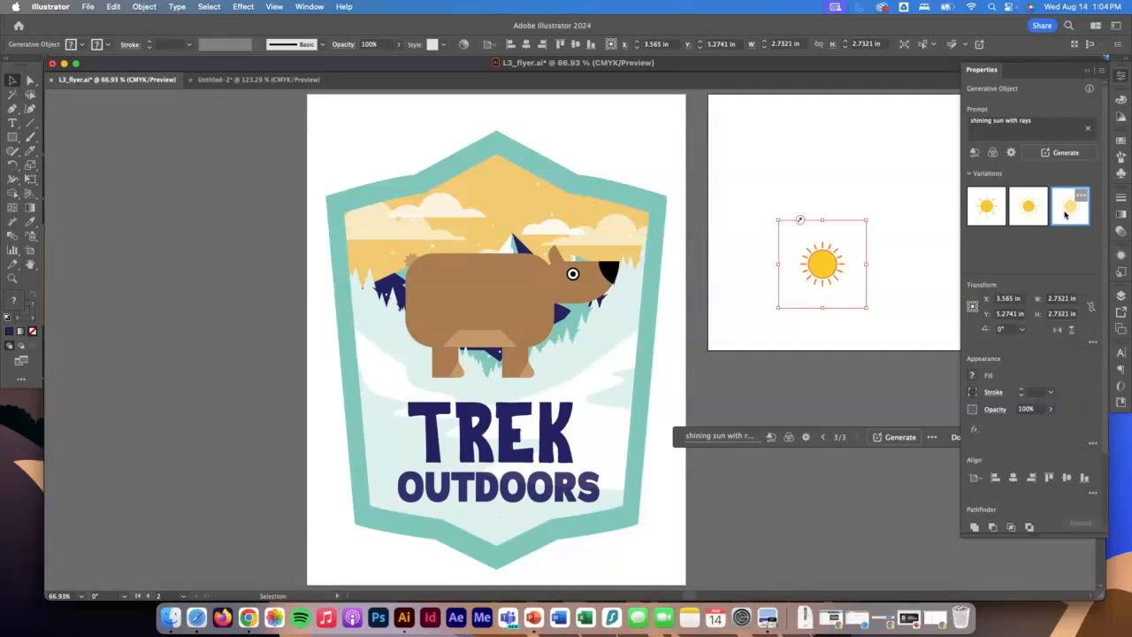
left_click(822, 437)
left_click(823, 437)
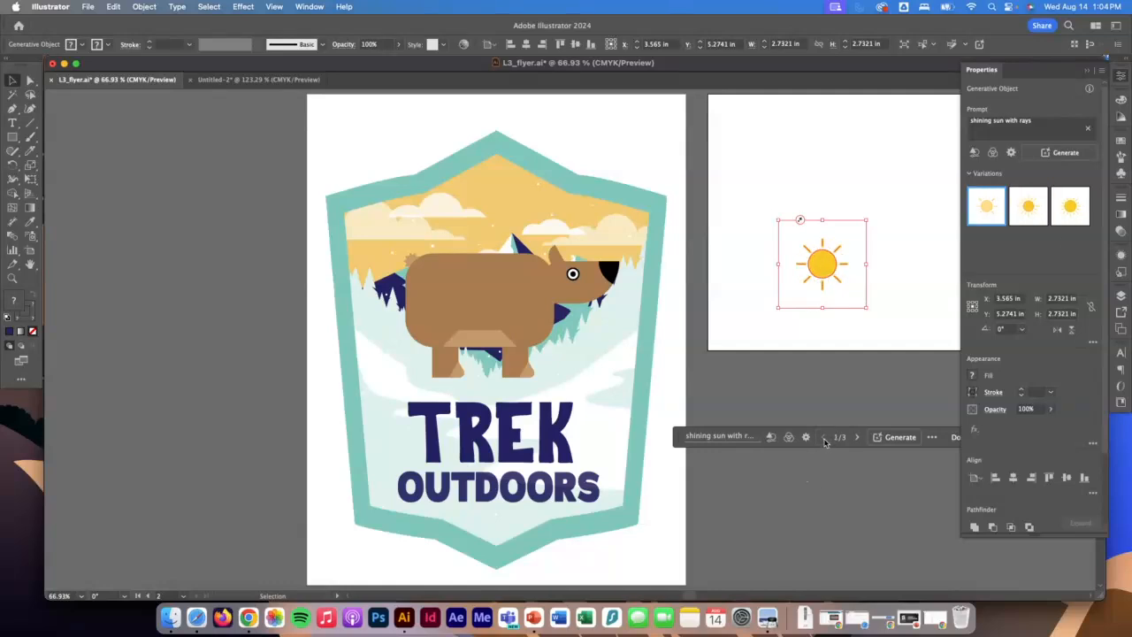
left_click(856, 437)
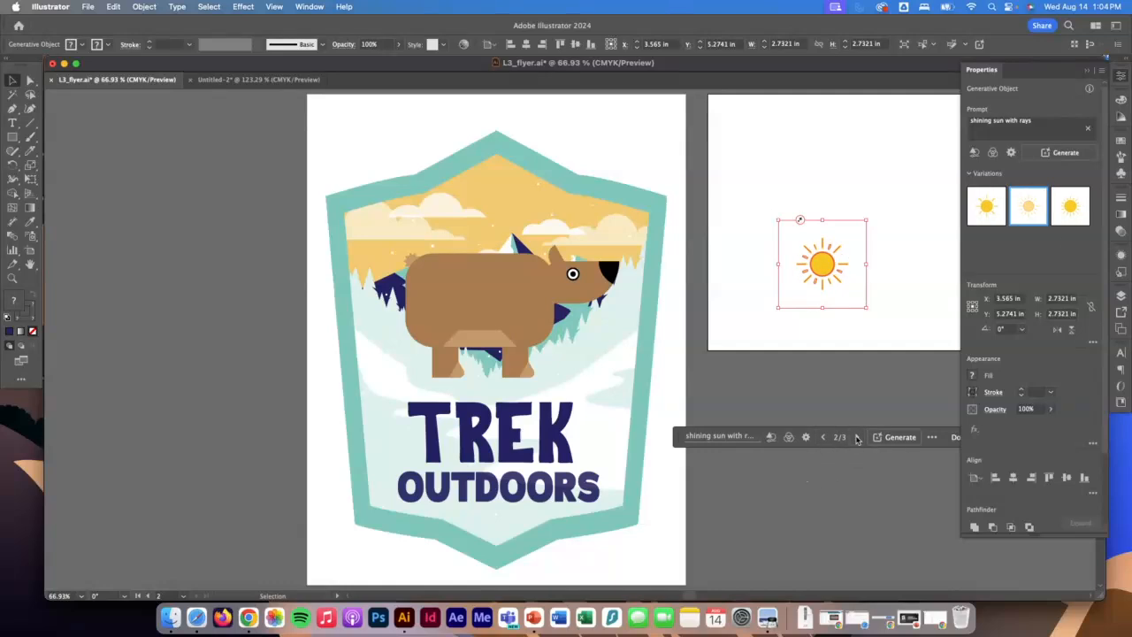
left_click(856, 437)
left_click(822, 437)
Move the sun onto the flyer, enlarge its frame to about 5.34 in and center it over the badge's peak.
left_click_drag(820, 264, 496, 186)
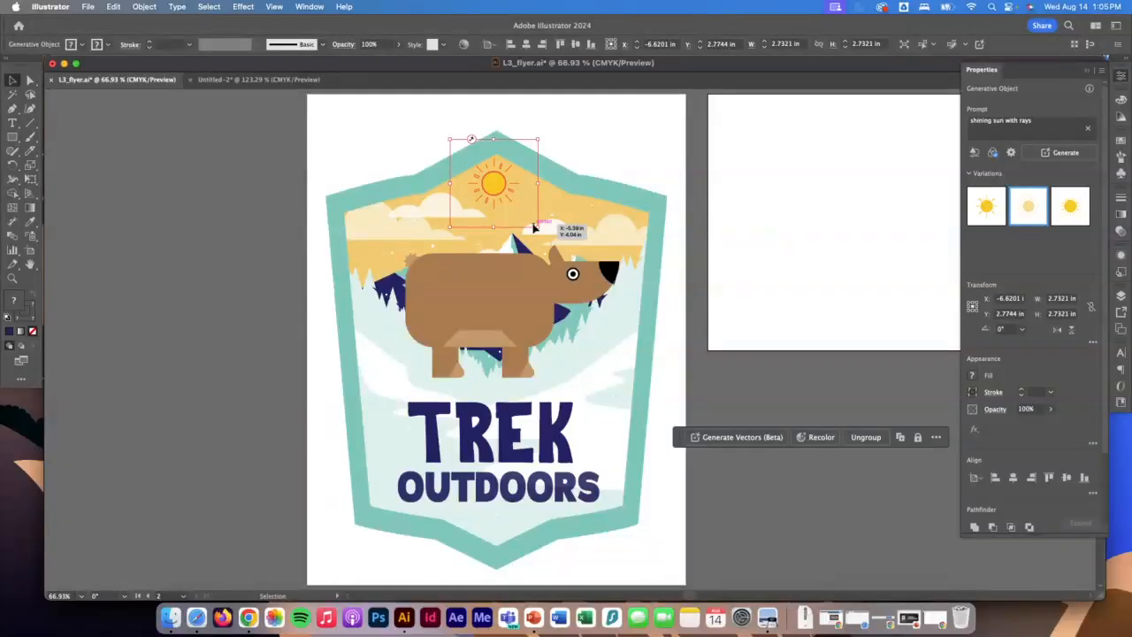
left_click_drag(536, 228, 611, 295)
left_click_drag(537, 227, 499, 161)
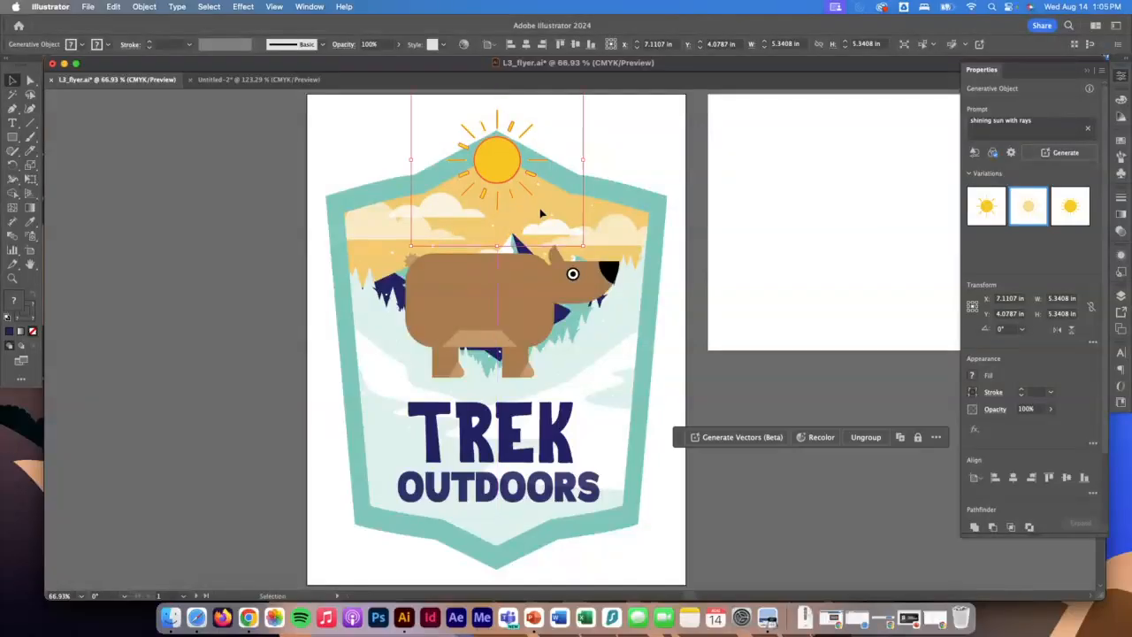
left_click(630, 138)
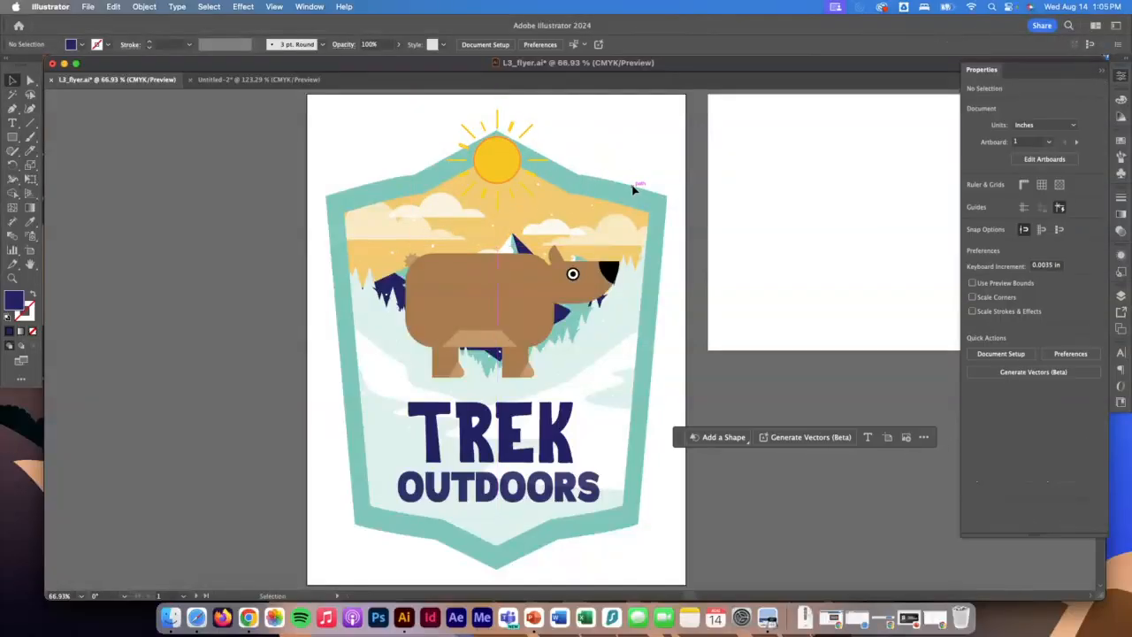
Isolate the sun's thin ray lines, give them a red-orange stroke and exit isolation mode.
left_click(499, 206)
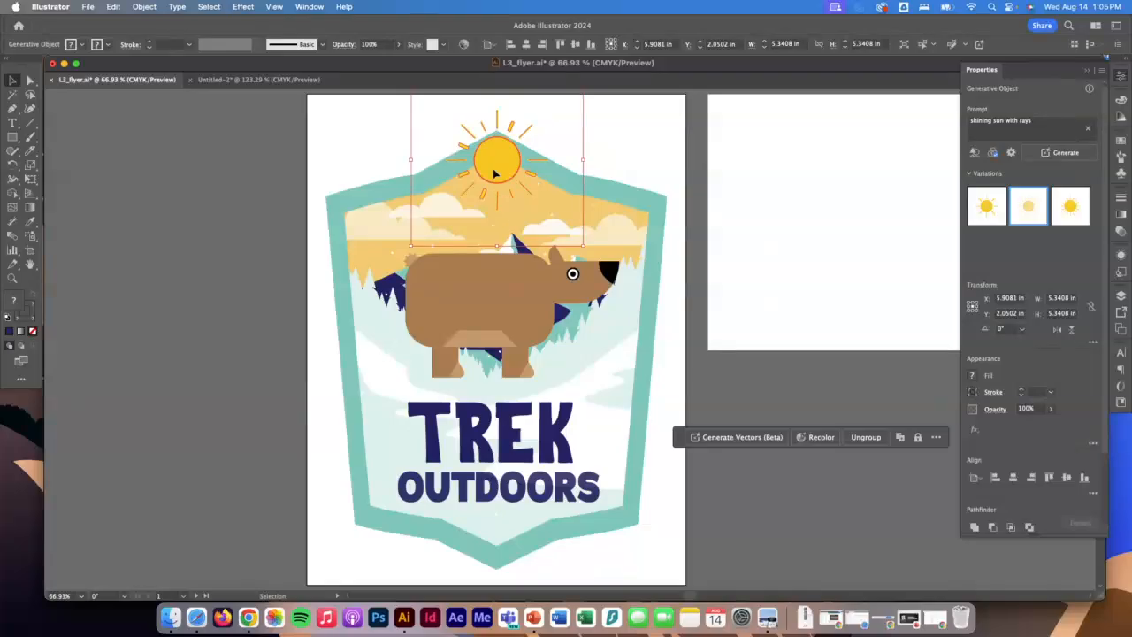
double_click(499, 205)
left_click(499, 203)
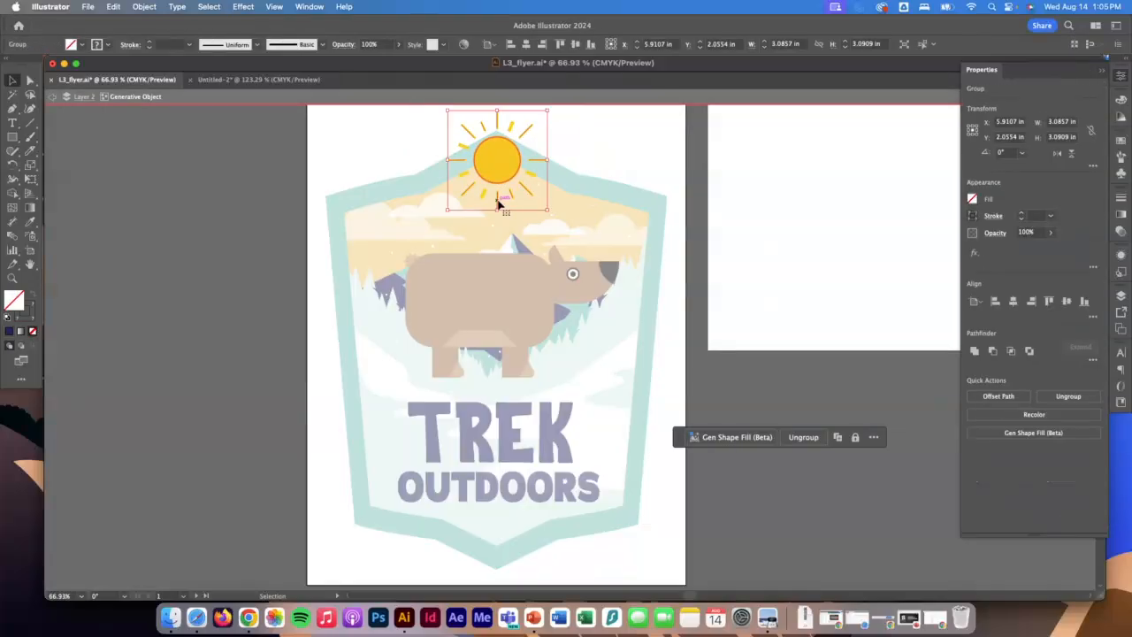
left_click(107, 44)
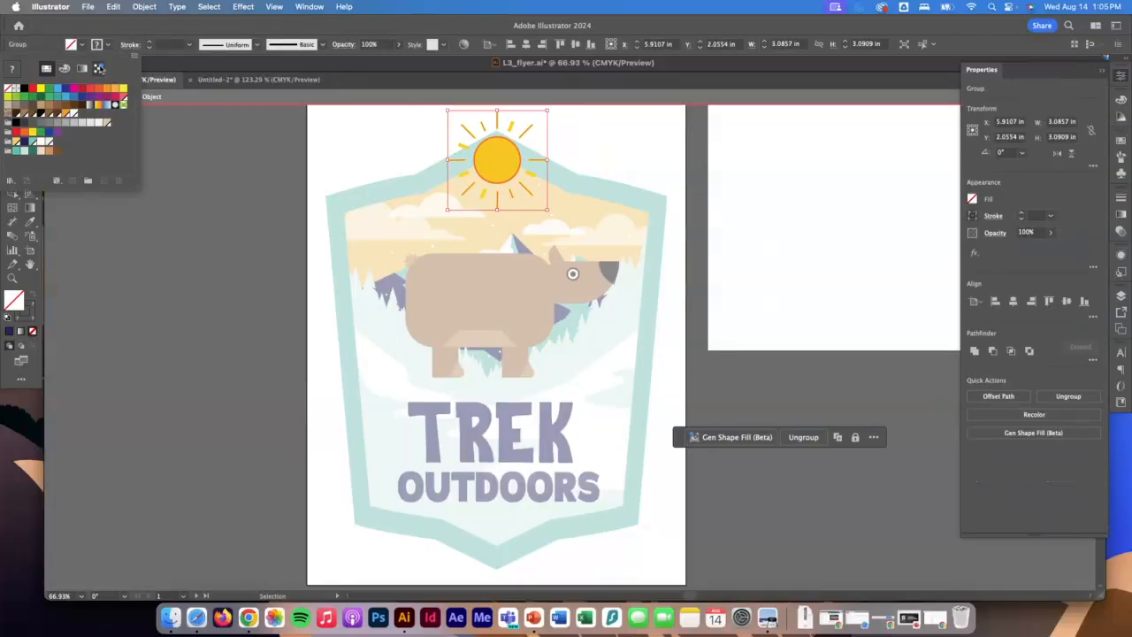
left_click(97, 91)
left_click(227, 162)
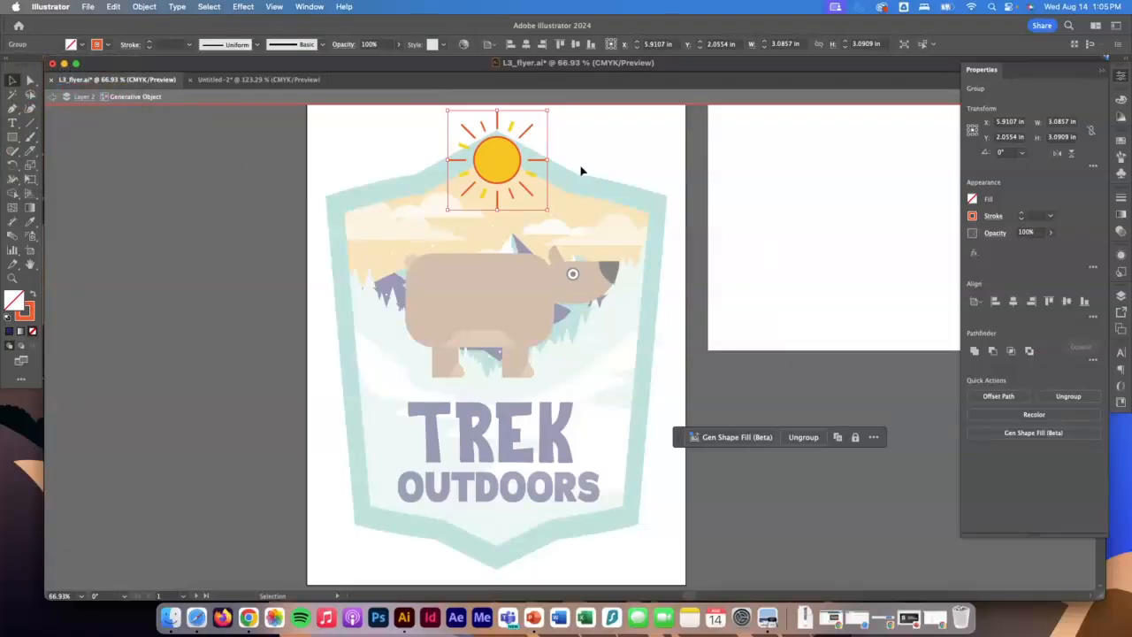
double_click(595, 157)
Isolate the group of the sun's disc and thick rays, fill it with orange and exit isolation mode.
double_click(534, 181)
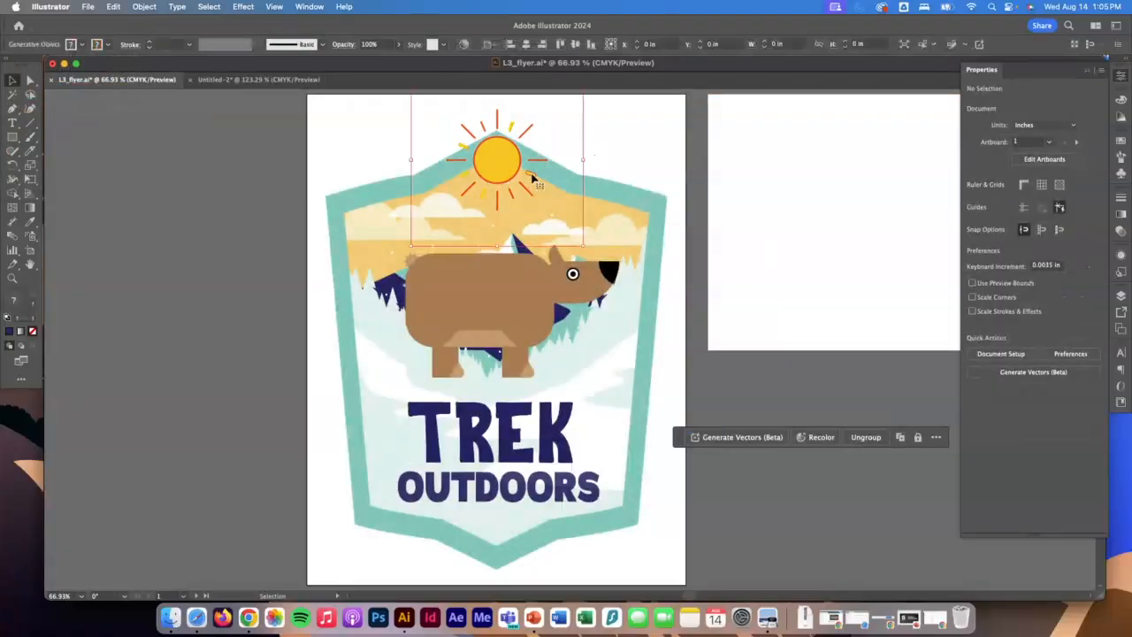
double_click(533, 180)
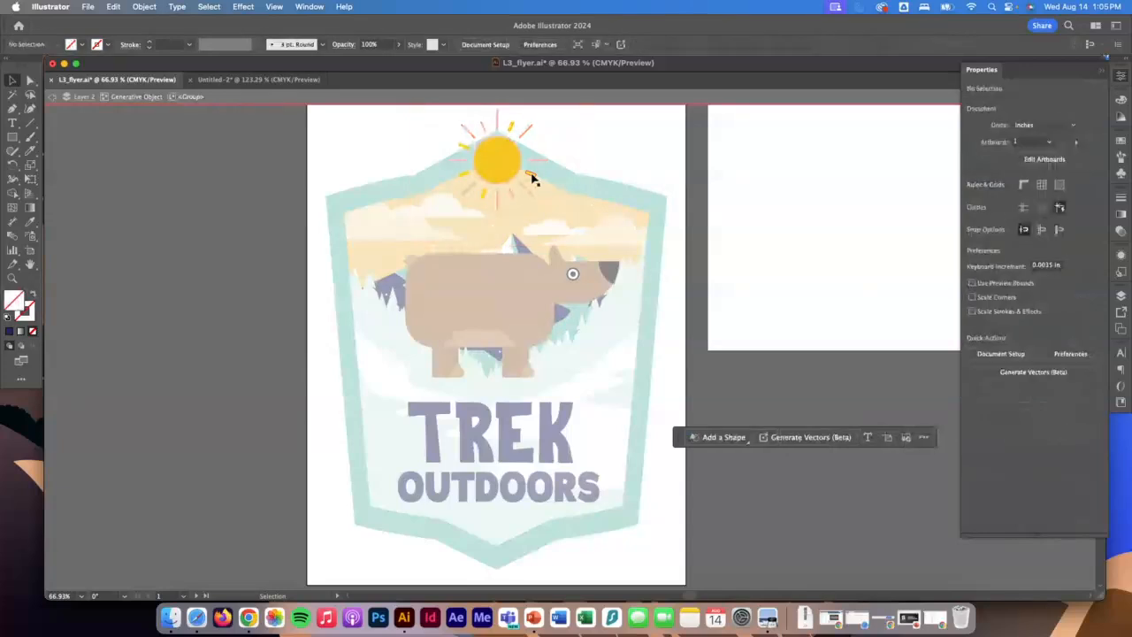
left_click(529, 177)
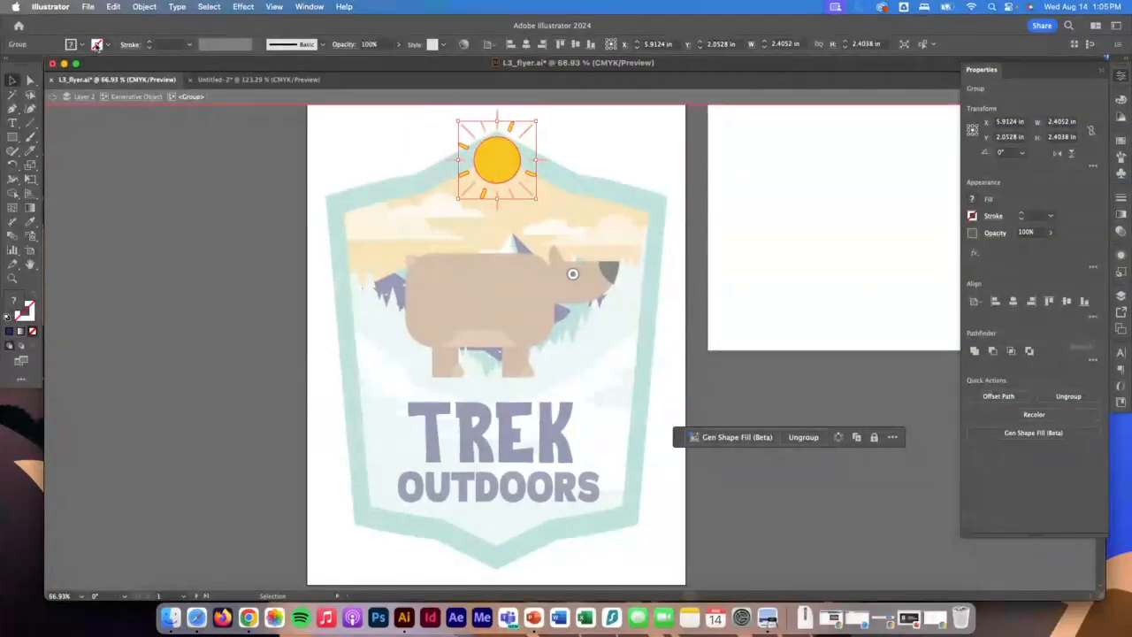
left_click(82, 44)
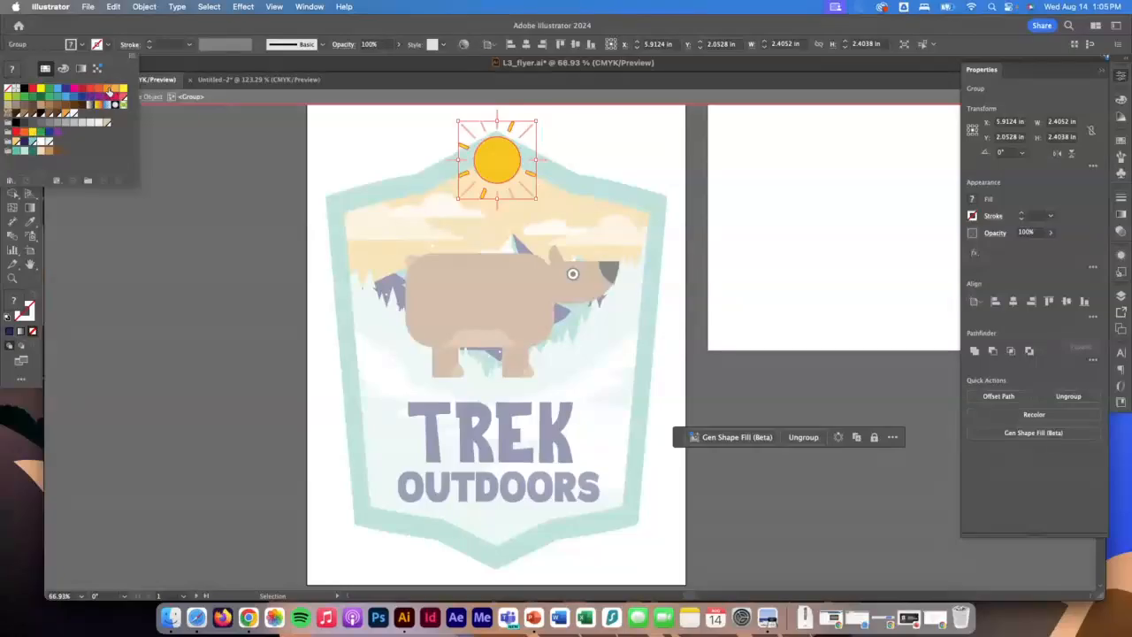
left_click(110, 88)
double_click(612, 155)
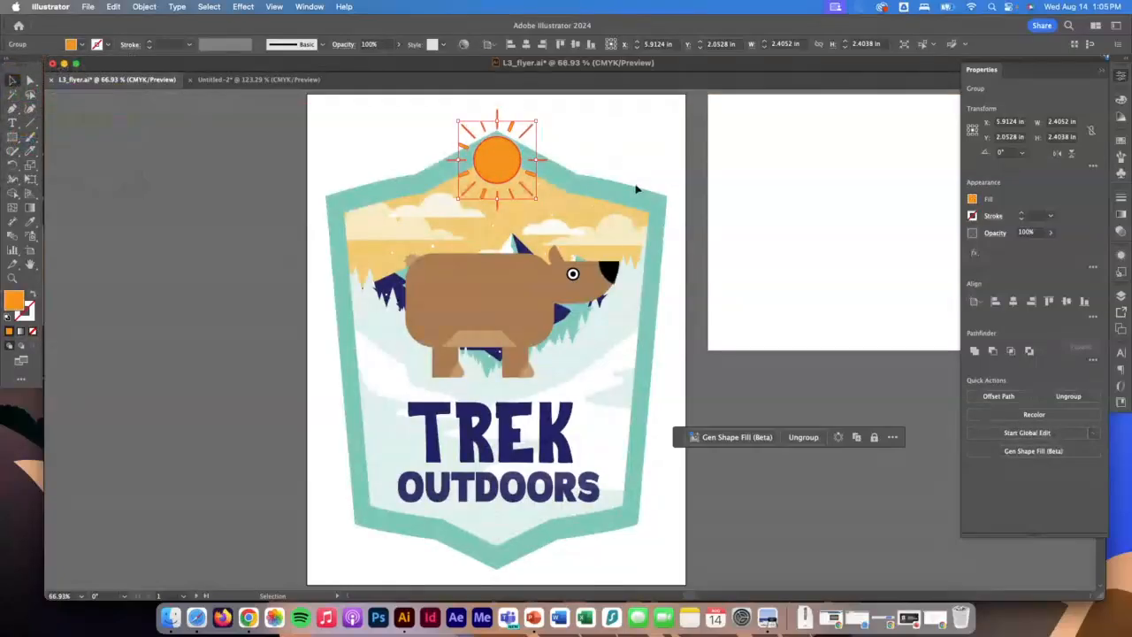
Rotate the sun to about 250° and nudge it slightly lower over the badge's peak.
left_click(659, 162)
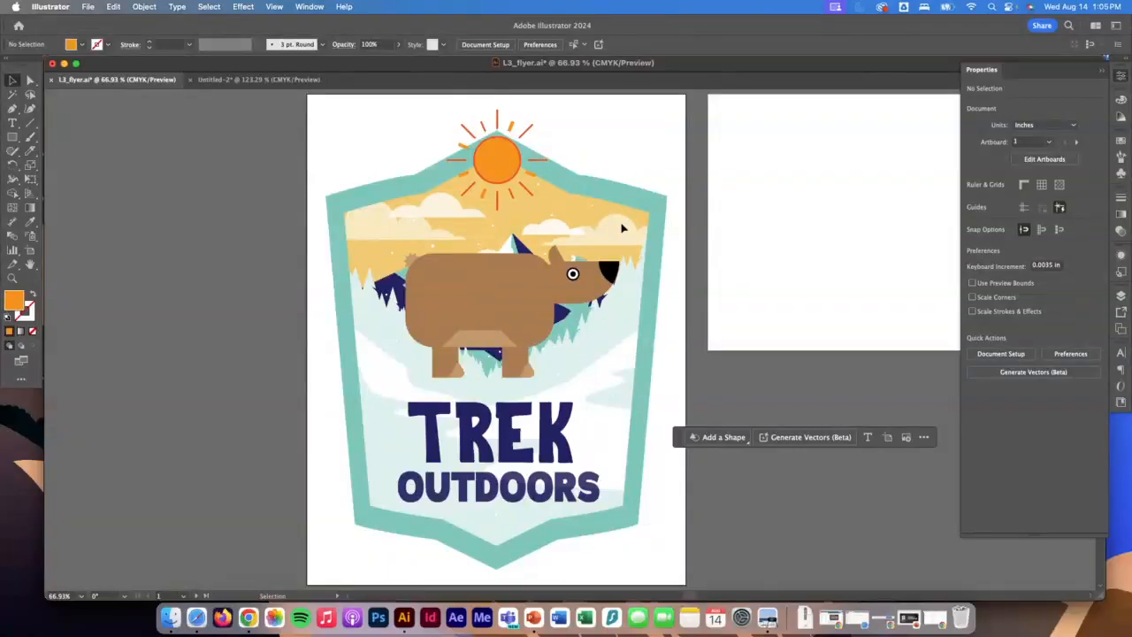
left_click(500, 130)
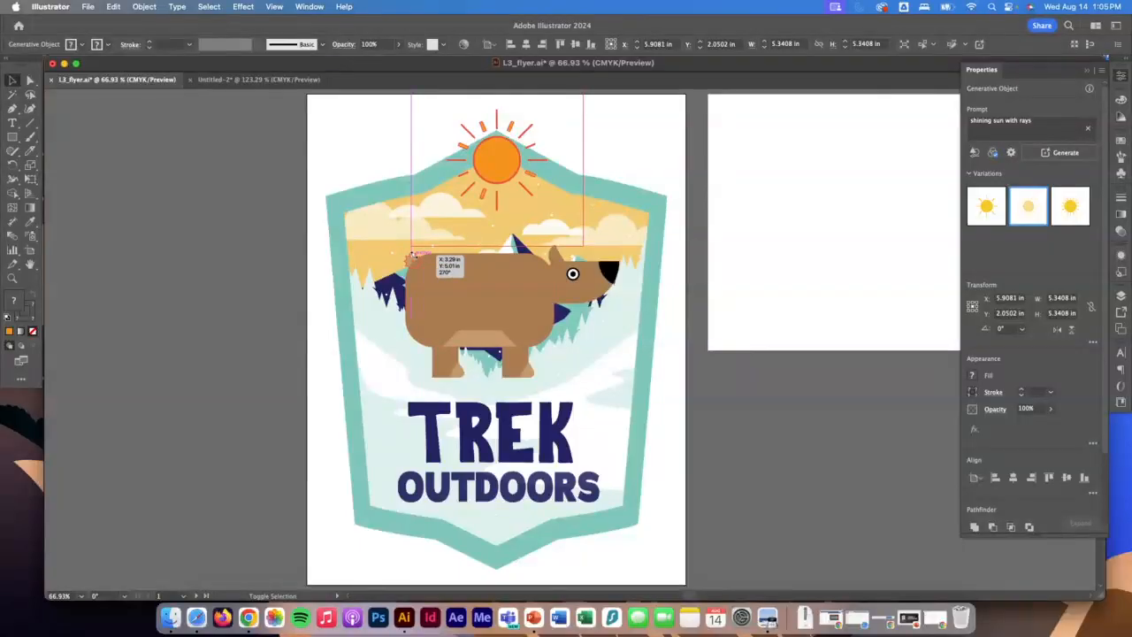
left_click_drag(407, 253, 371, 212)
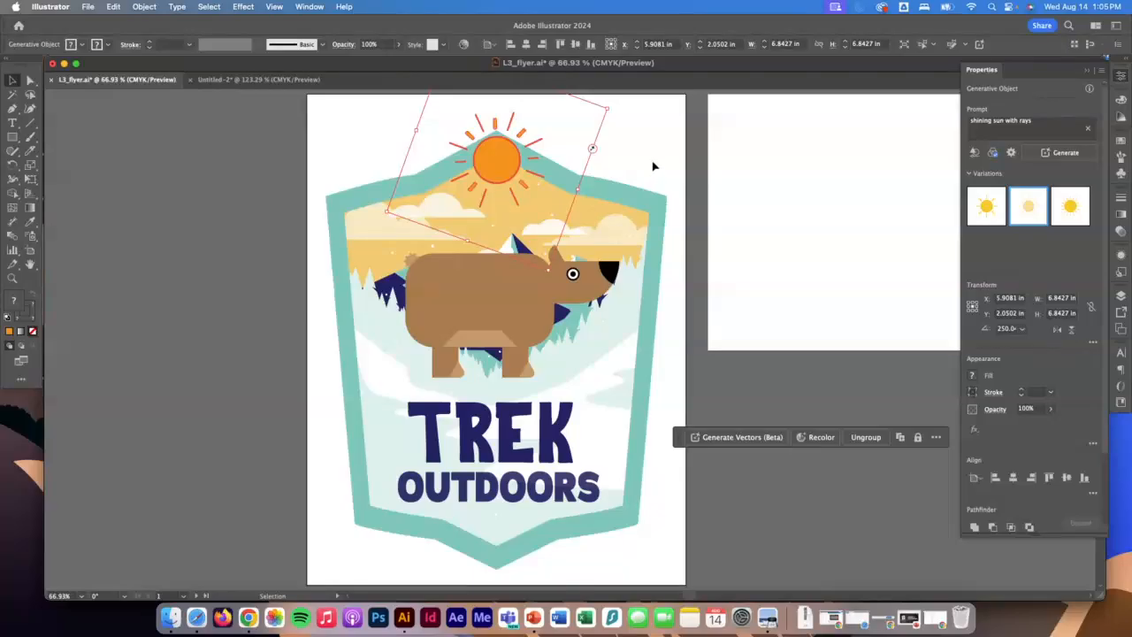
left_click(655, 166)
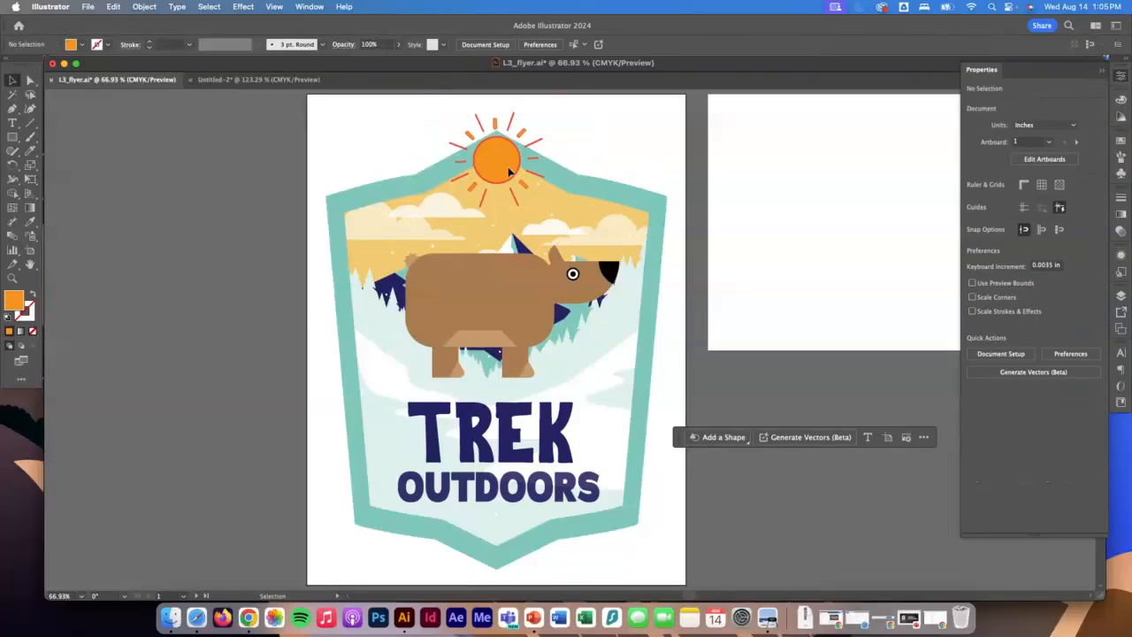
left_click_drag(512, 171, 507, 188)
left_click(653, 149)
scroll(652, 154, "up", 3)
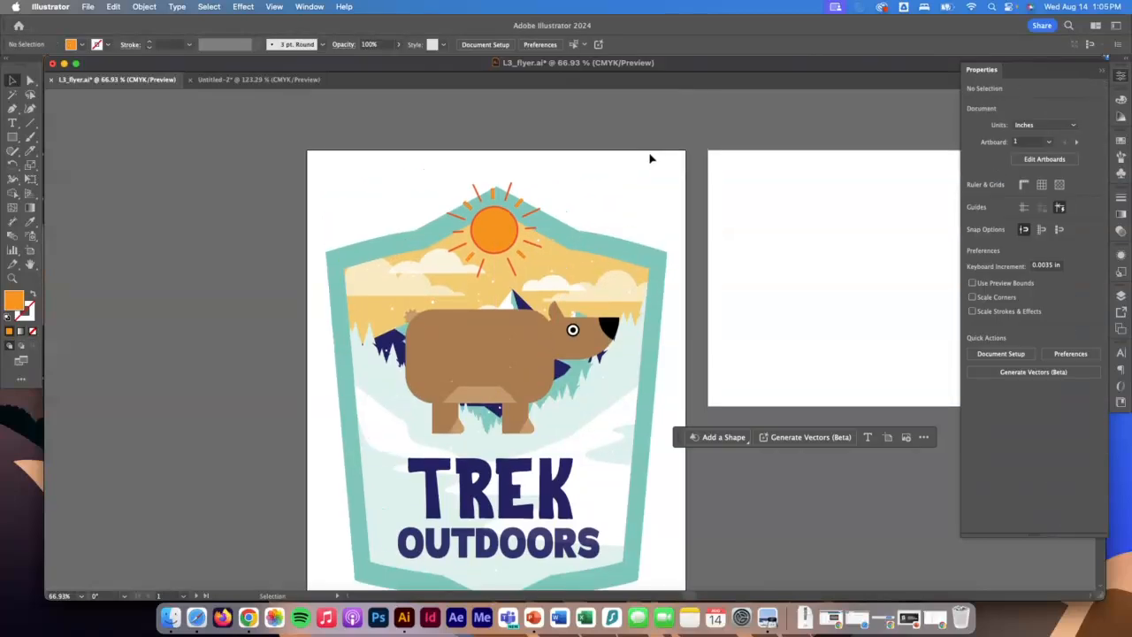
Delete the empty second artboard beside the badge and return to the Selection tool.
left_click(1102, 70)
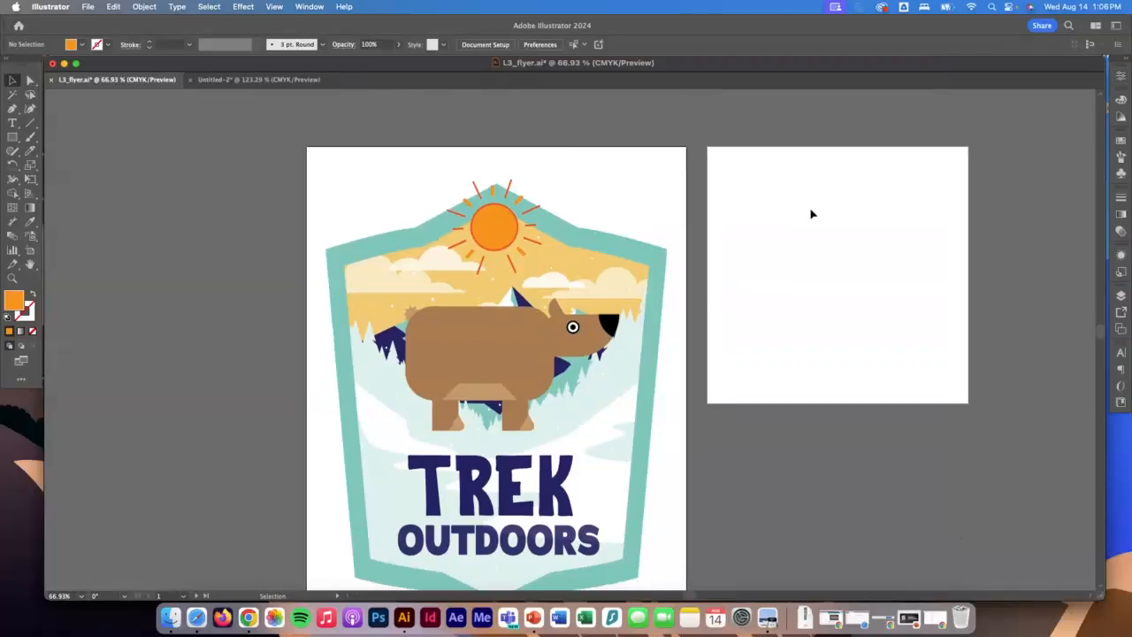
scroll(811, 212, "down", 2)
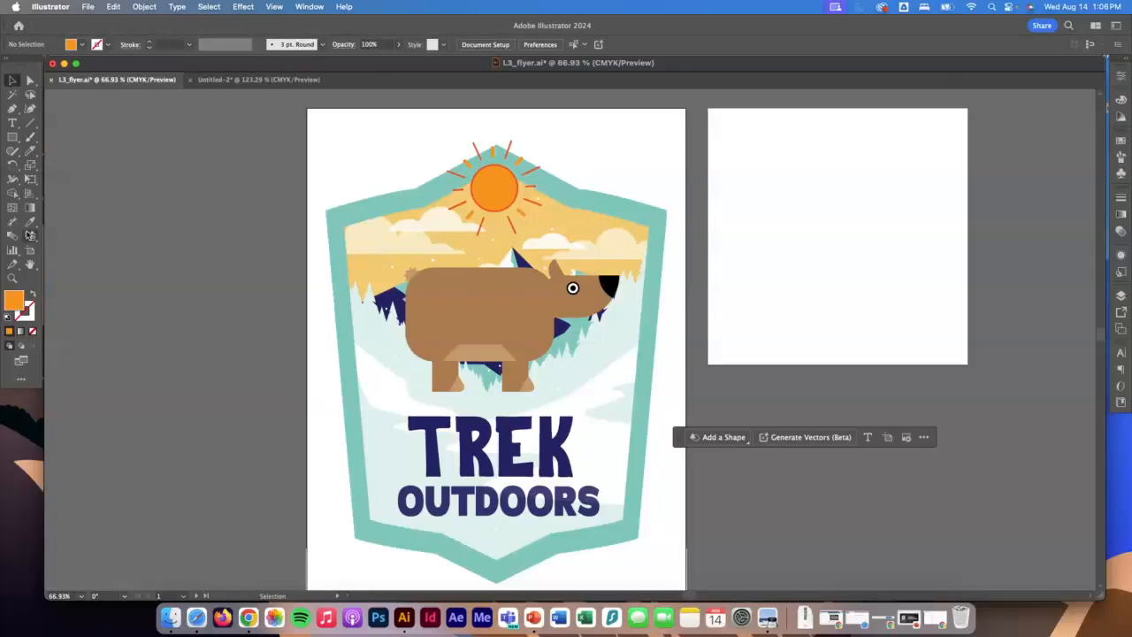
left_click(30, 250)
left_click(782, 250)
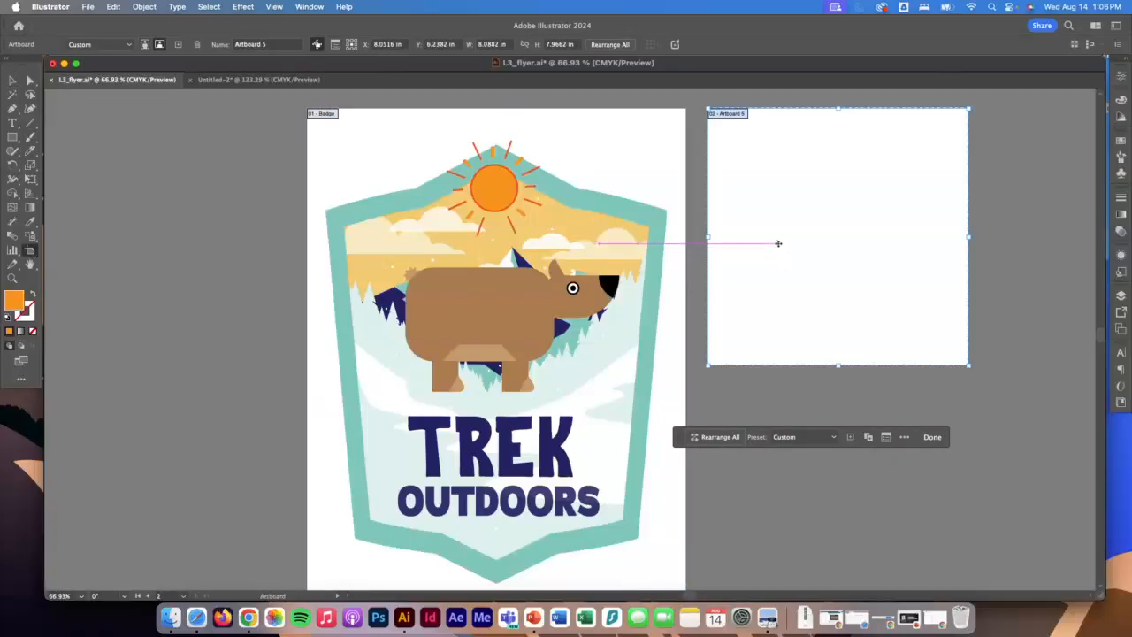
key("Delete")
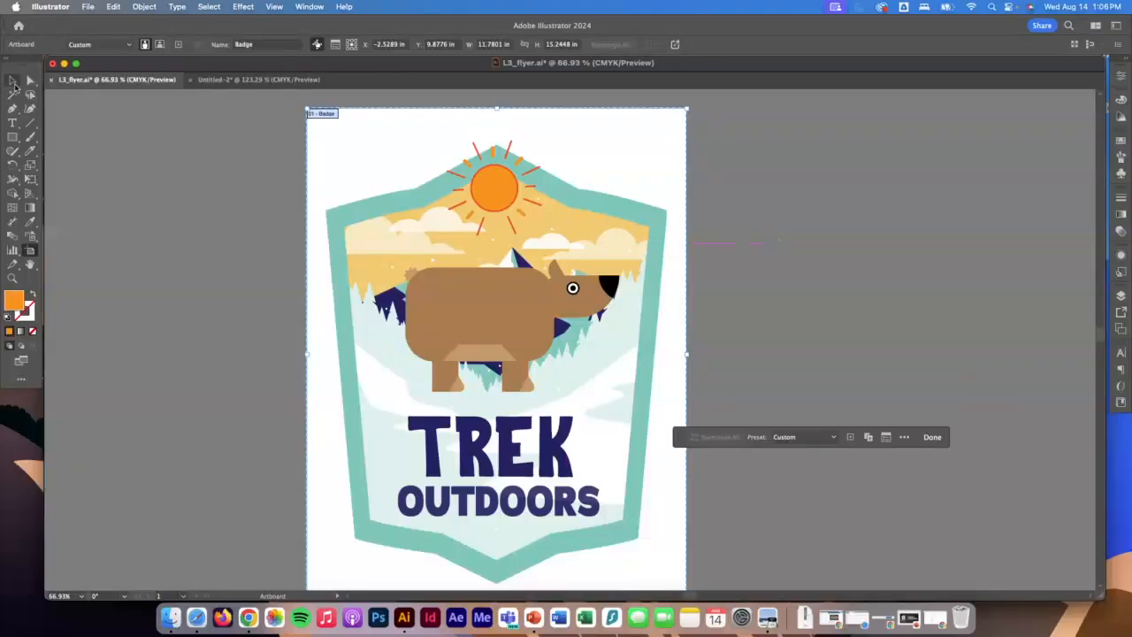
left_click(12, 81)
Save the badge to the Desktop as an Adobe PDF named with the author's last name plus "-l3", using the Illustrator Default preset.
left_click(88, 6)
left_click(122, 138)
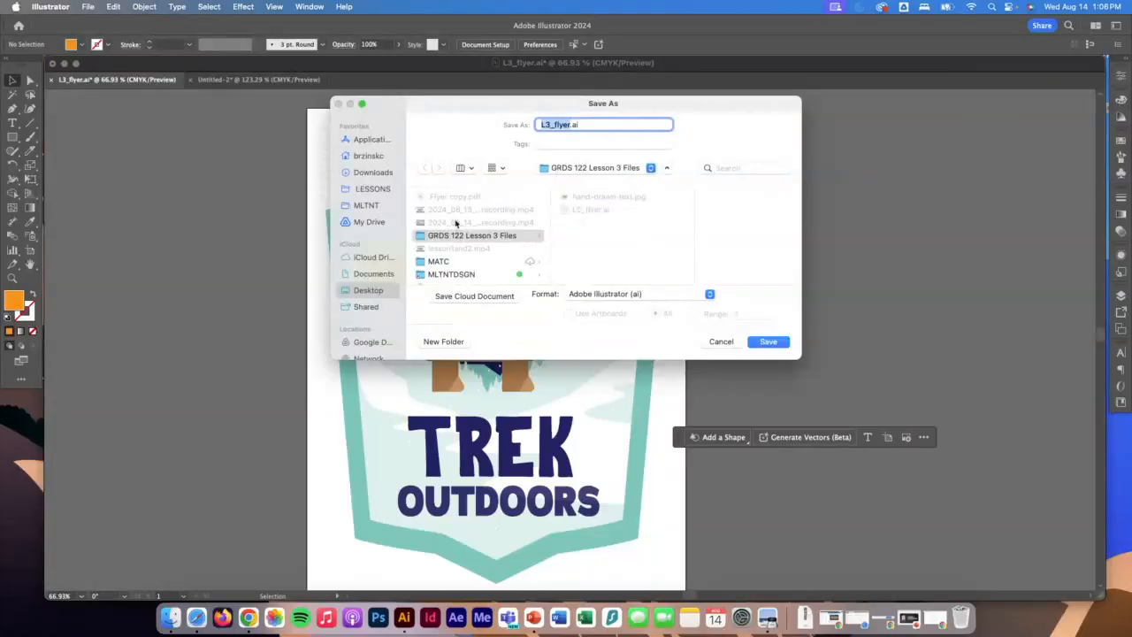
left_click(367, 291)
left_click(608, 297)
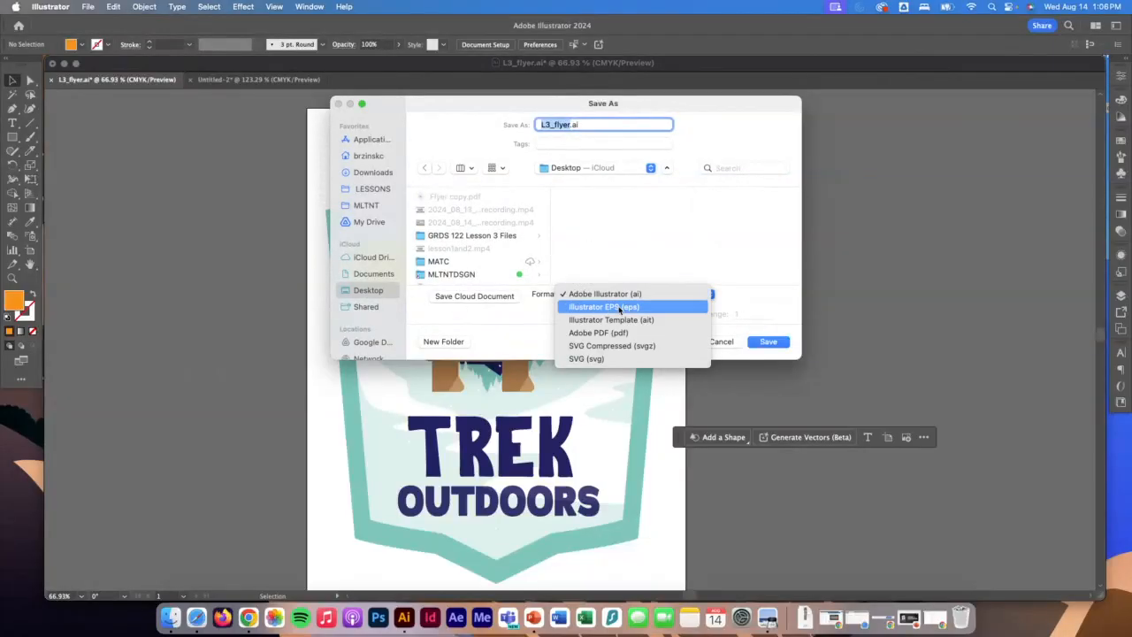
left_click(610, 331)
type("brzinski-")
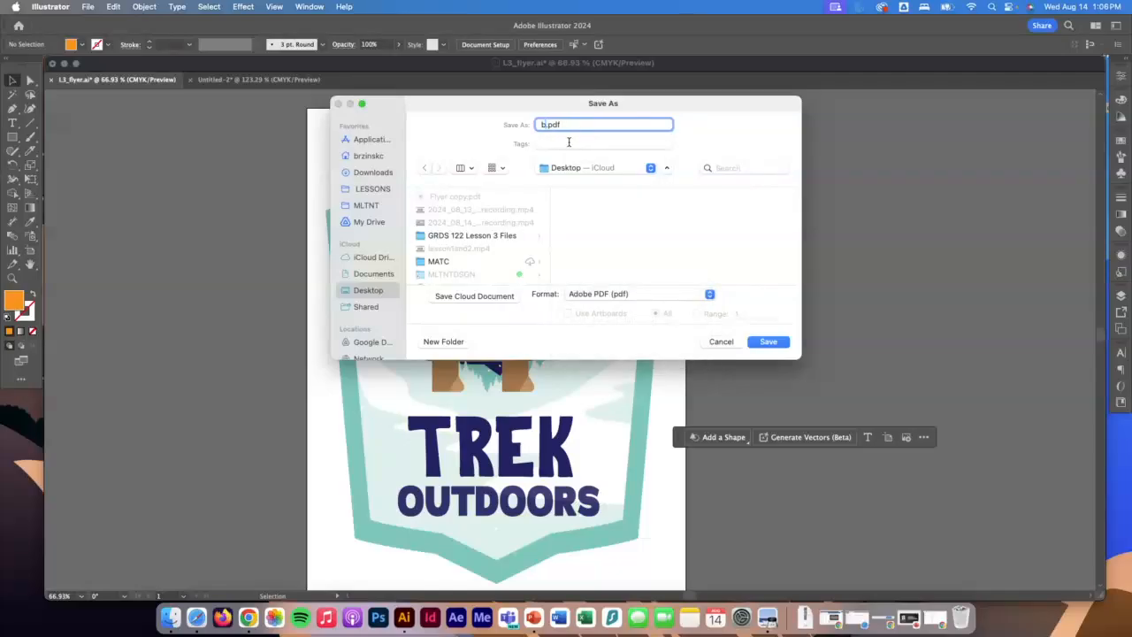
type("l3")
left_click(771, 344)
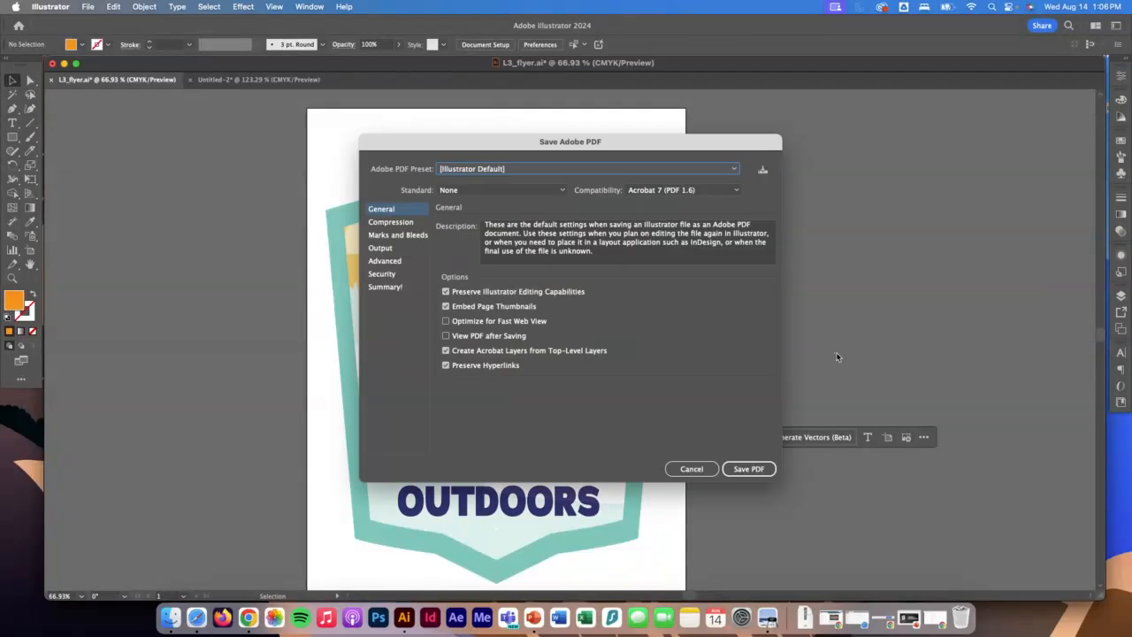
left_click(748, 469)
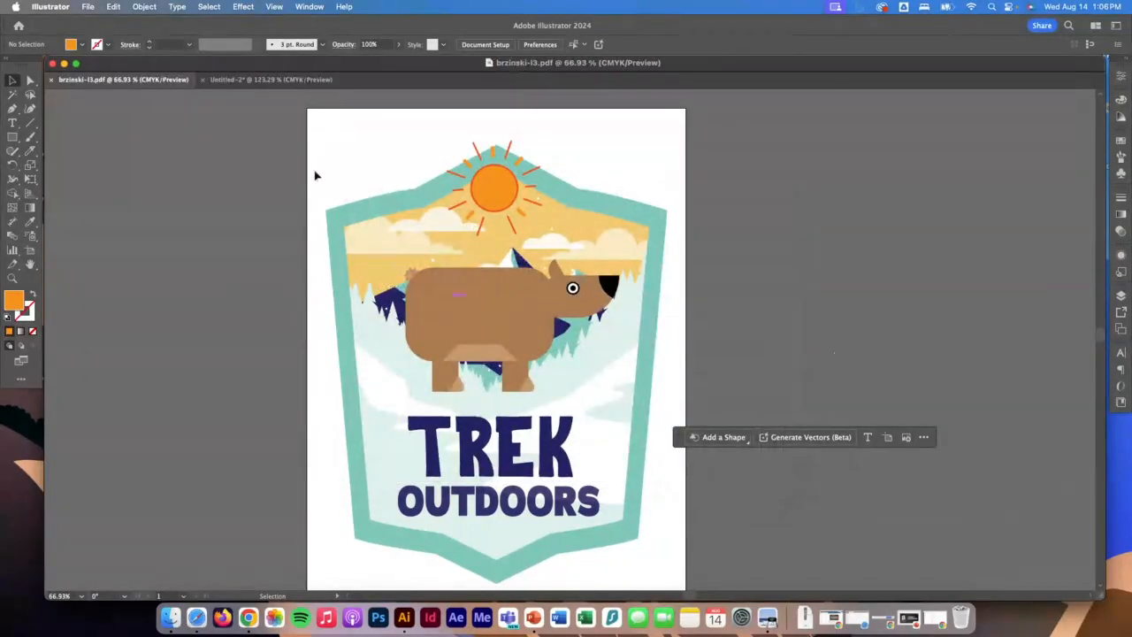
Read the "EXTENSION PROJECT: The Shape Based Logo" instructions under Lesson 3 in Chrome and return to Illustrator.
left_click(249, 618)
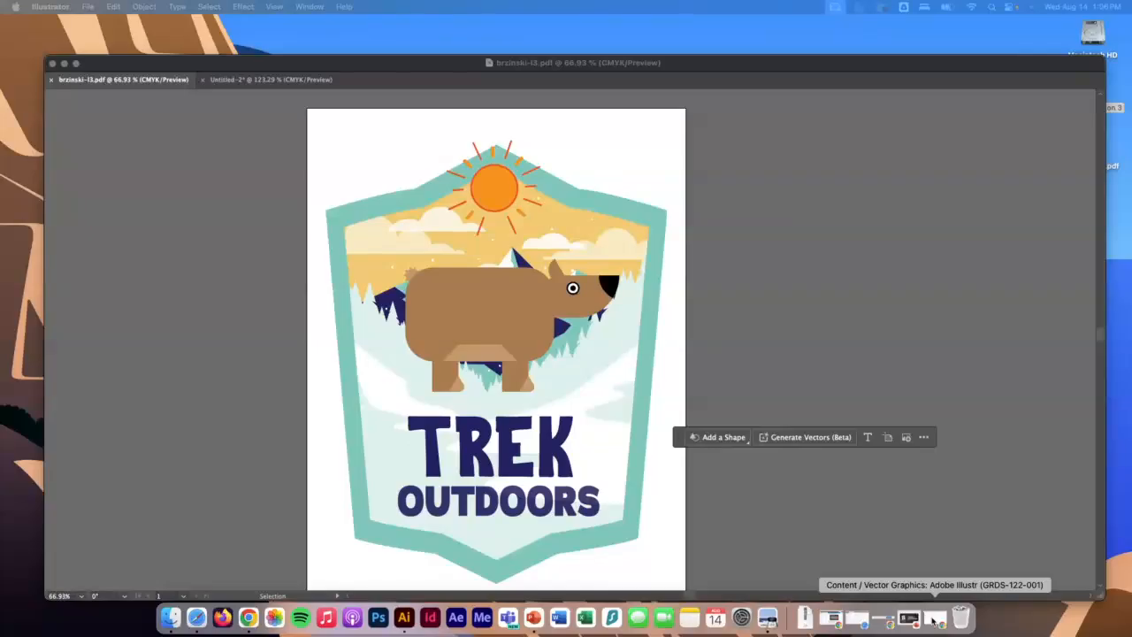
left_click(933, 620)
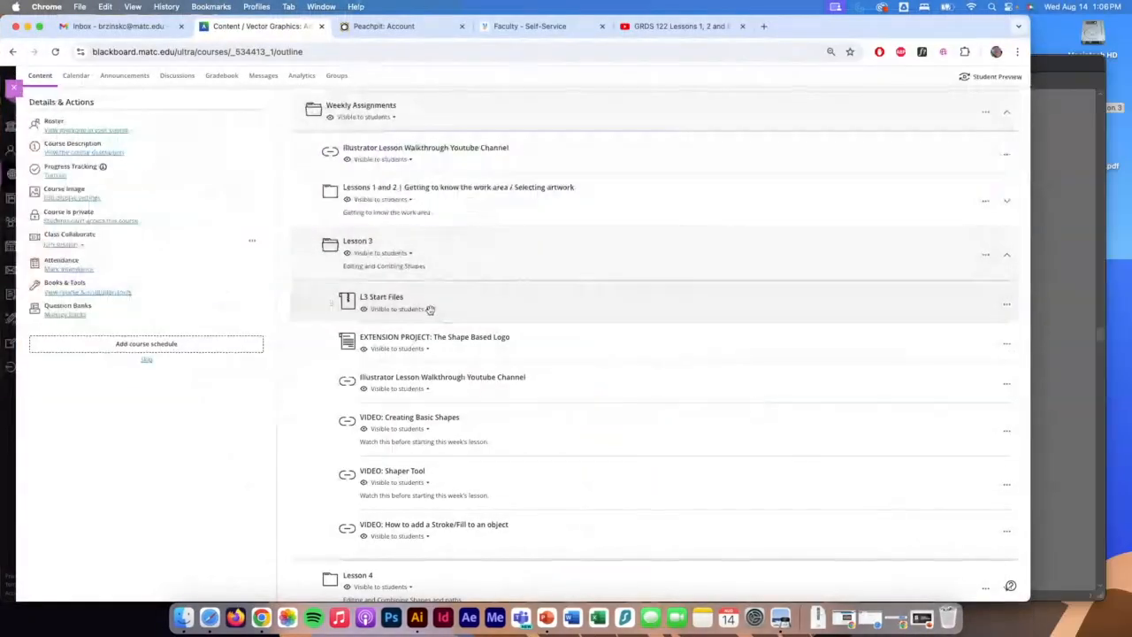
left_click(411, 343)
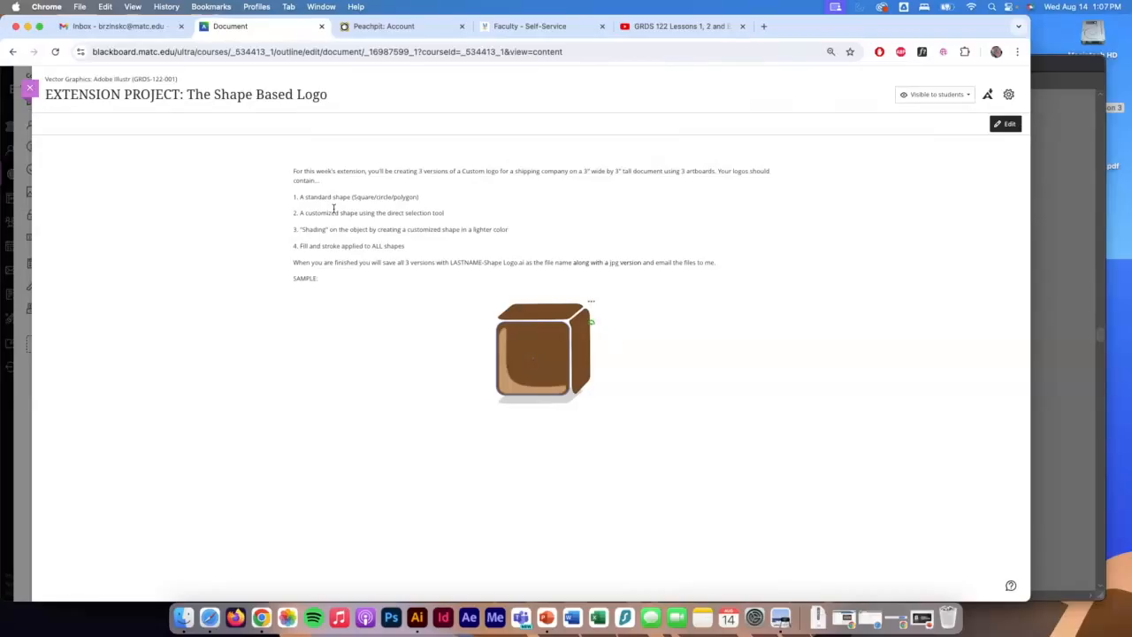
left_click(30, 87)
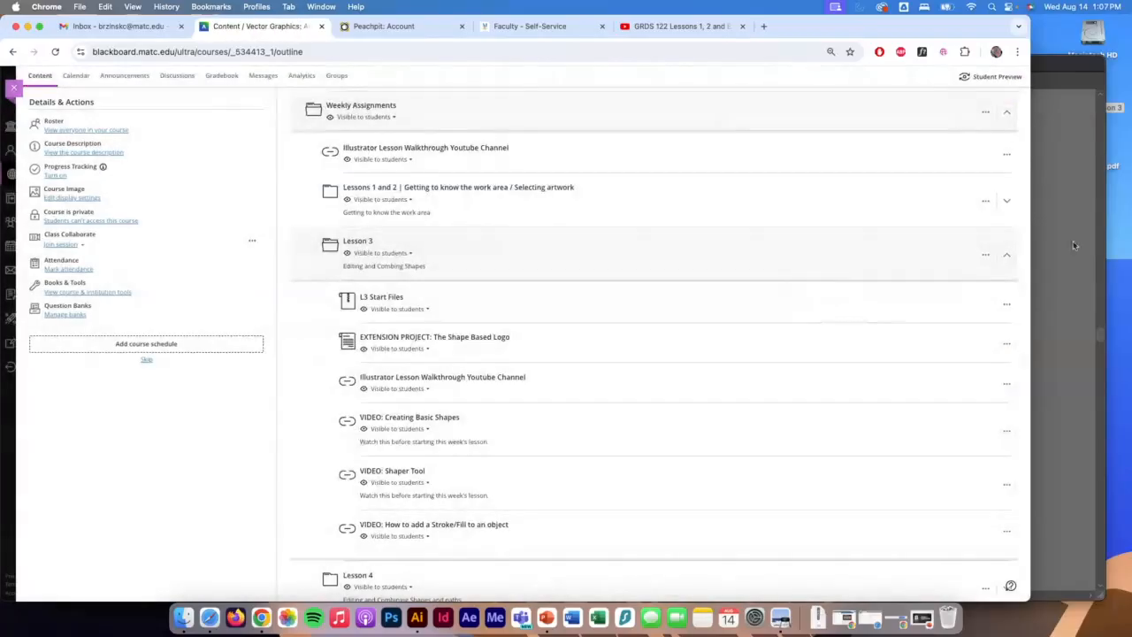
left_click(1073, 241)
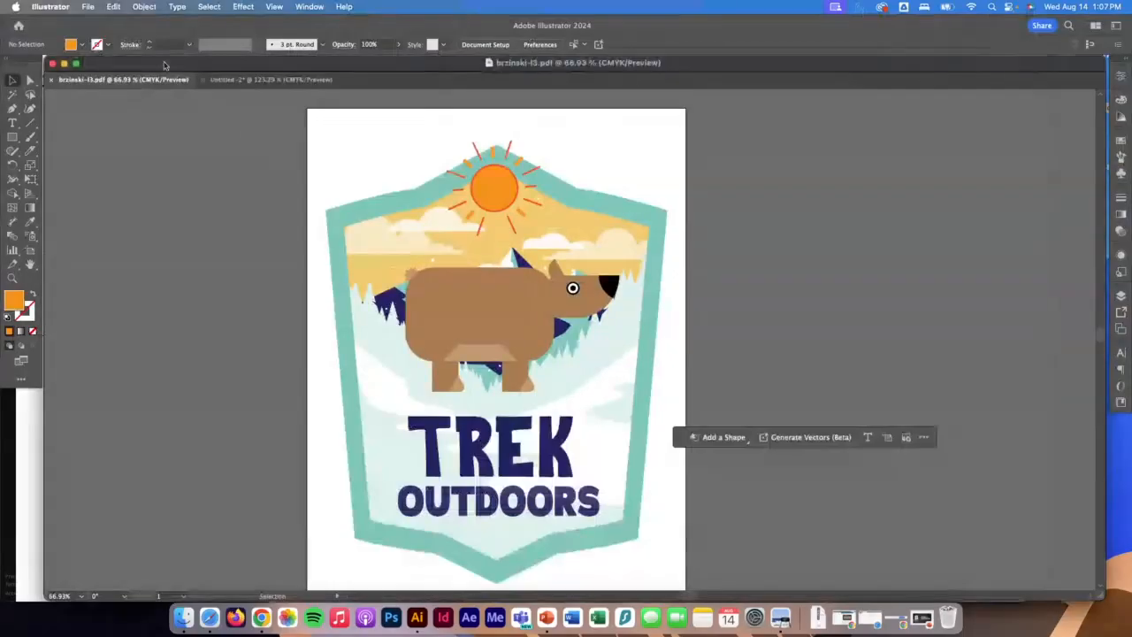
Create a new 3 x 3 in CMYK document with three artboards and no bleed.
left_click(88, 6)
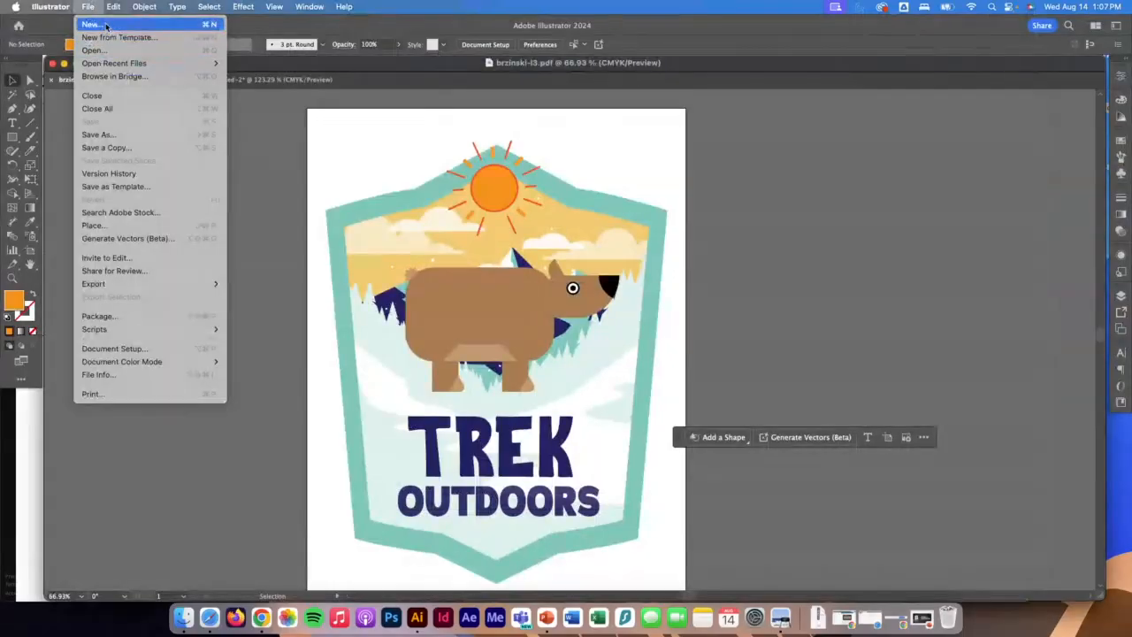
left_click(91, 24)
left_click(758, 203)
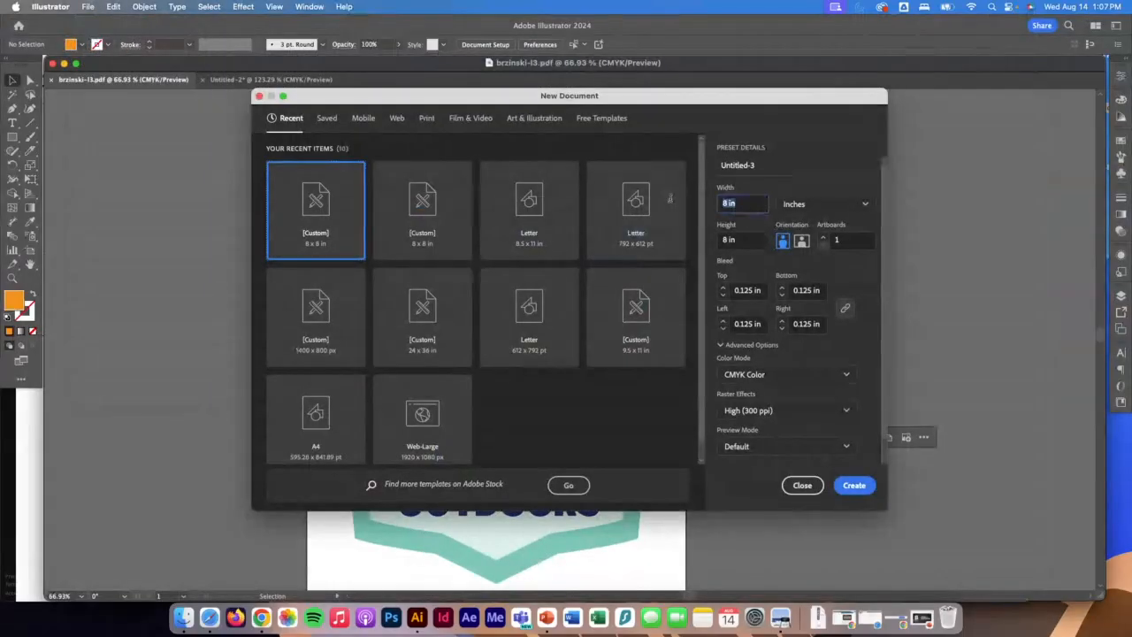
type("3")
key("Tab")
type("3")
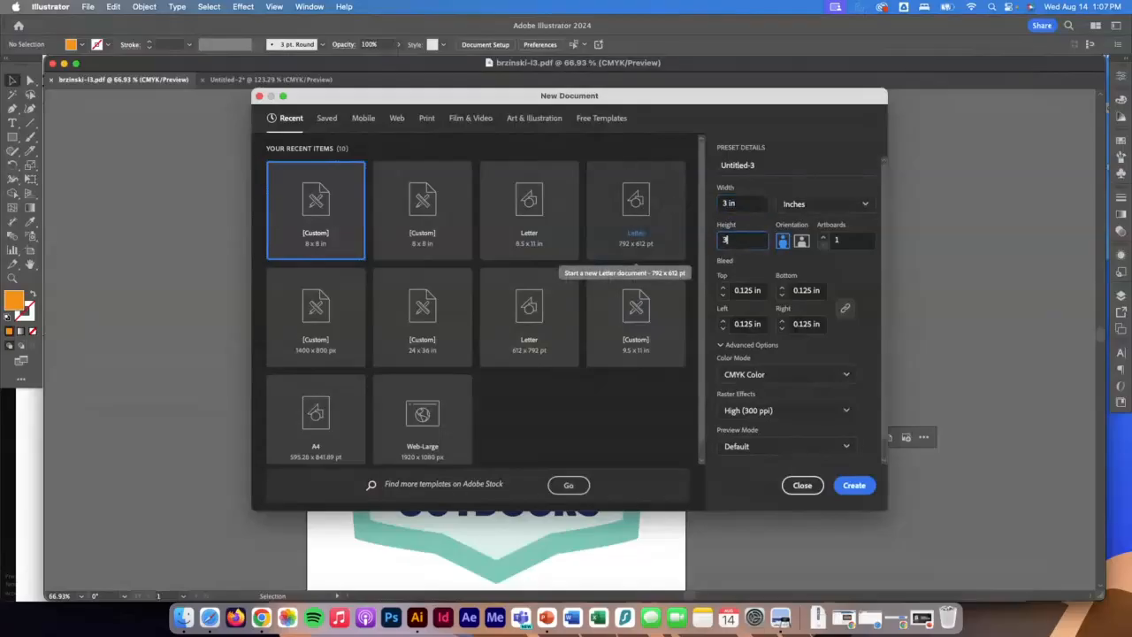
key("Tab")
left_click(823, 240)
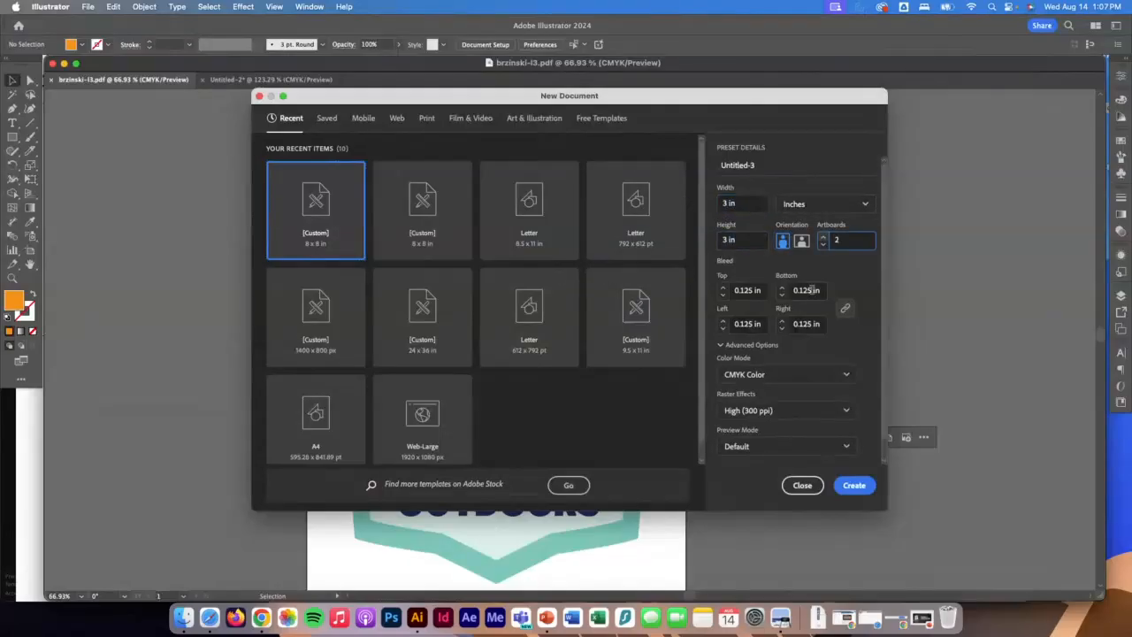
left_click(822, 237)
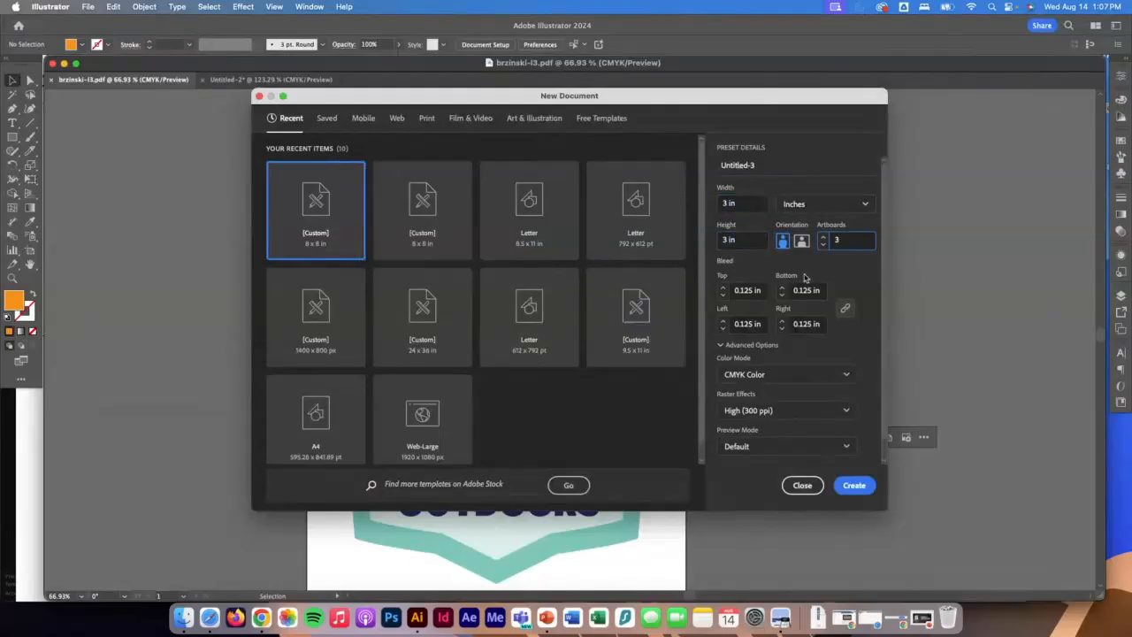
left_click(722, 295)
left_click(850, 484)
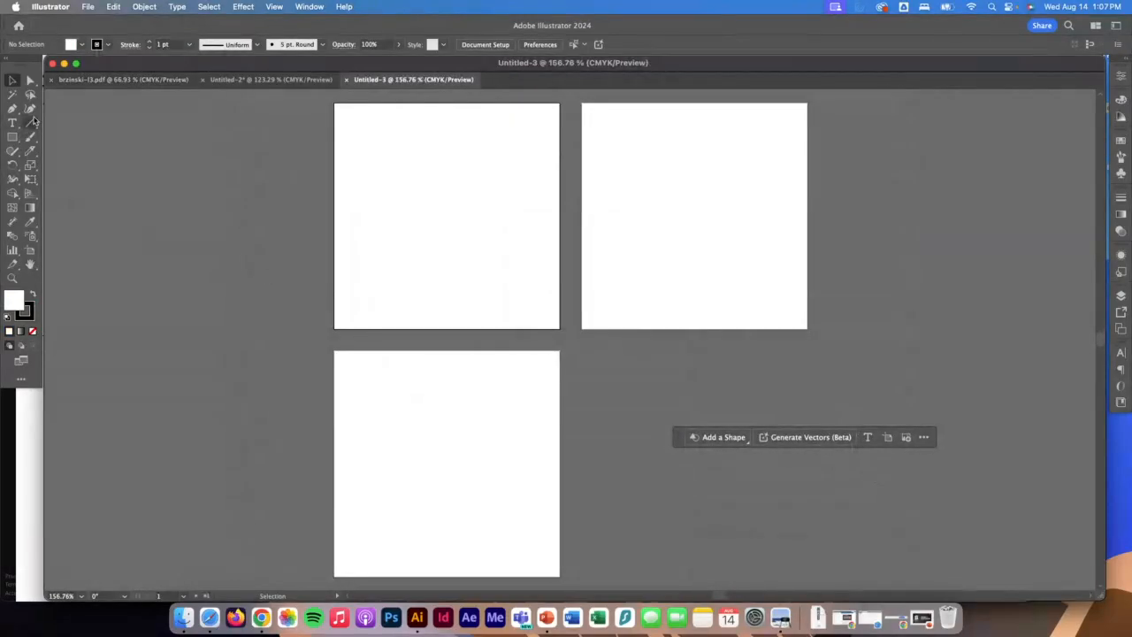
Draw a rectangle about 1.09 x 1.04 in on the first artboard and round its corners to about 0.16 in.
left_click(13, 138)
left_click_drag(393, 152, 478, 231)
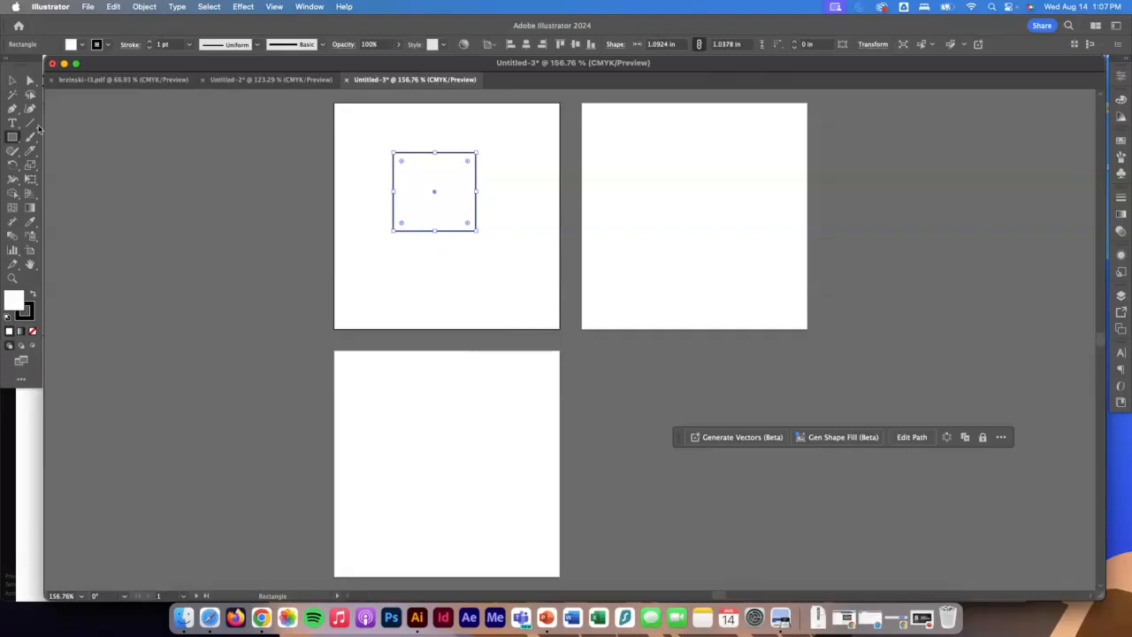
scroll(517, 183, "up", 2)
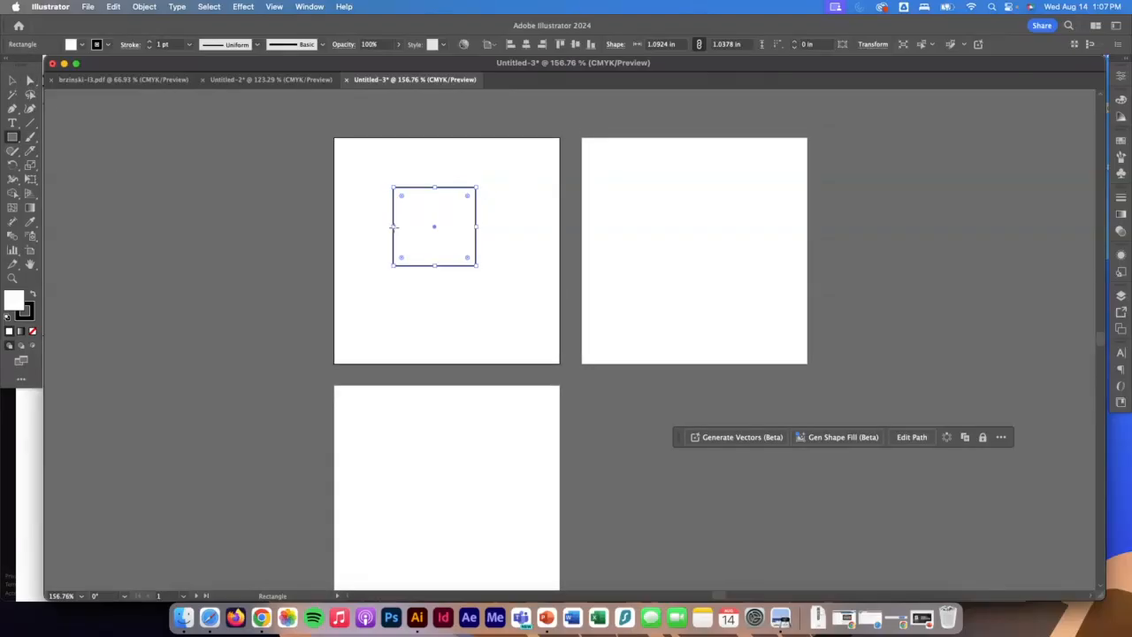
left_click_drag(402, 259, 406, 256)
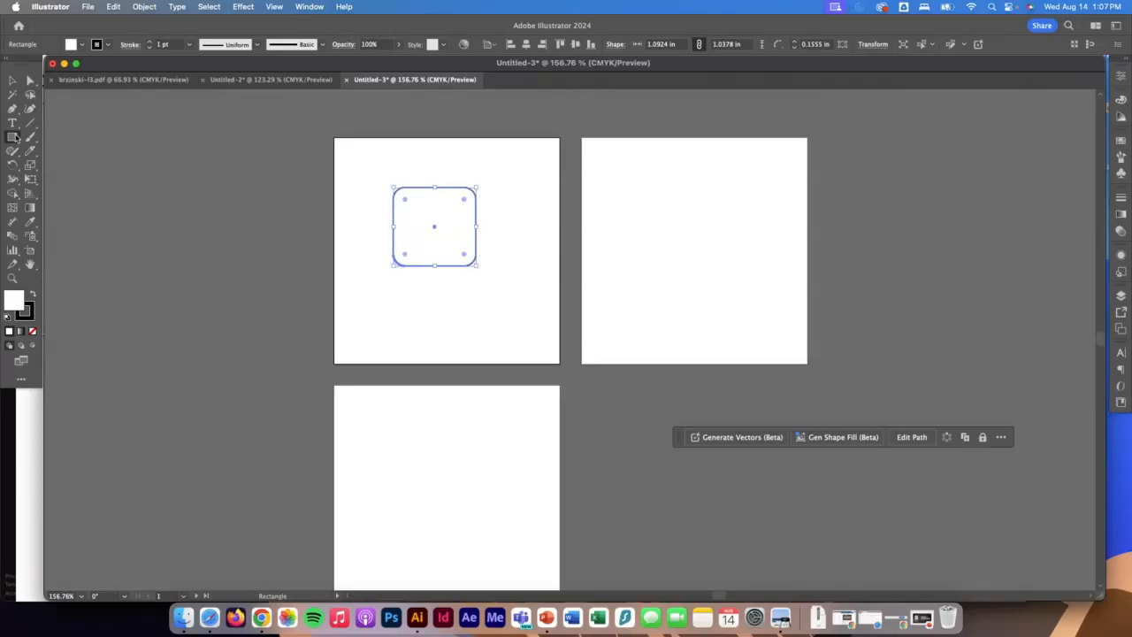
left_click(413, 172)
key("Escape")
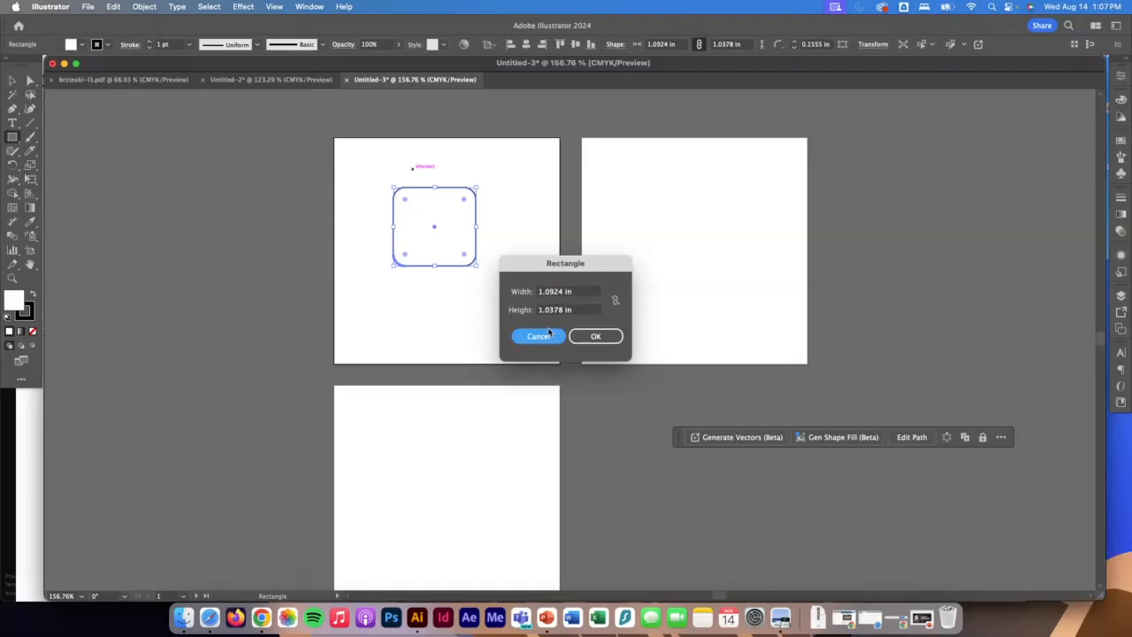
Duplicate the rounded square to its right and reshape the copy into a slanted cube side about 0.55 in wide and 1.33 in tall.
left_click(12, 80)
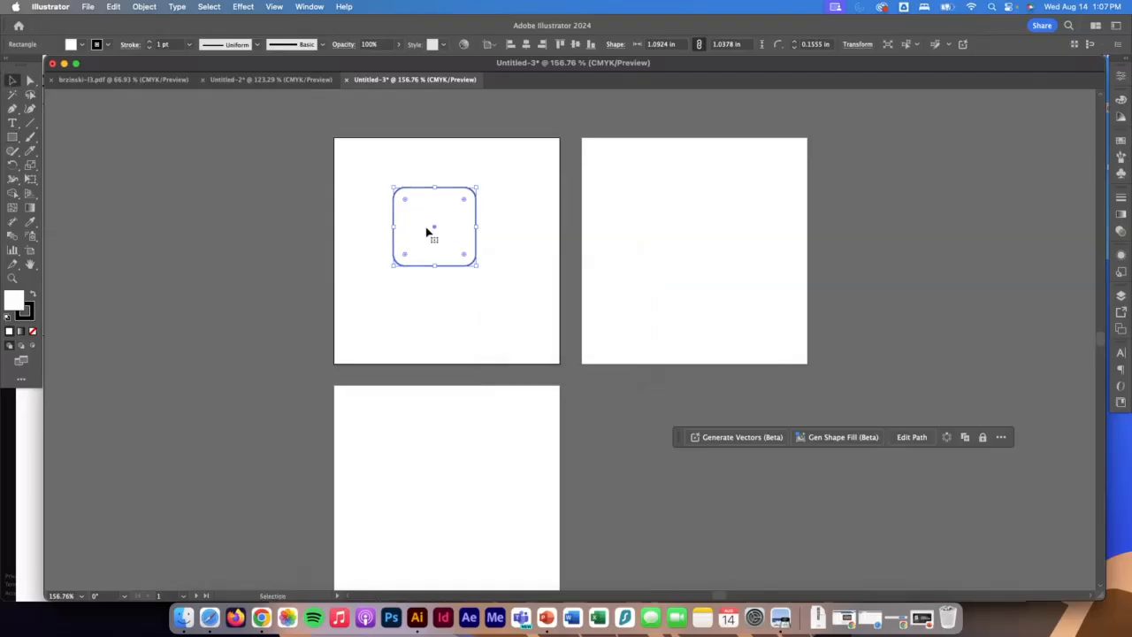
left_click_drag(433, 230, 522, 228, "alt")
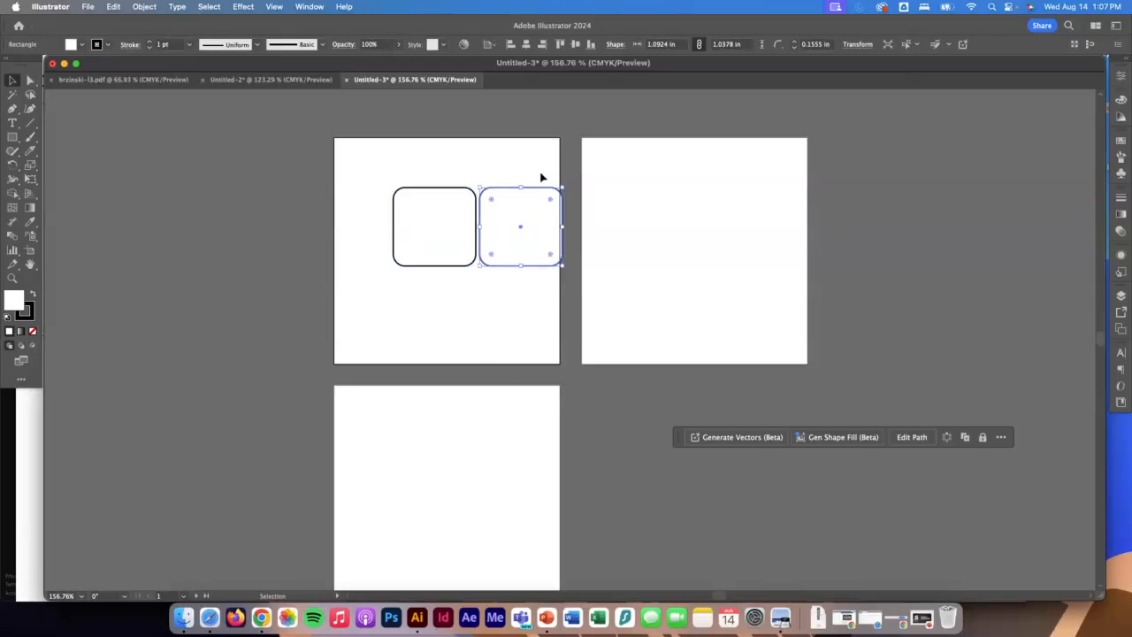
left_click(30, 81)
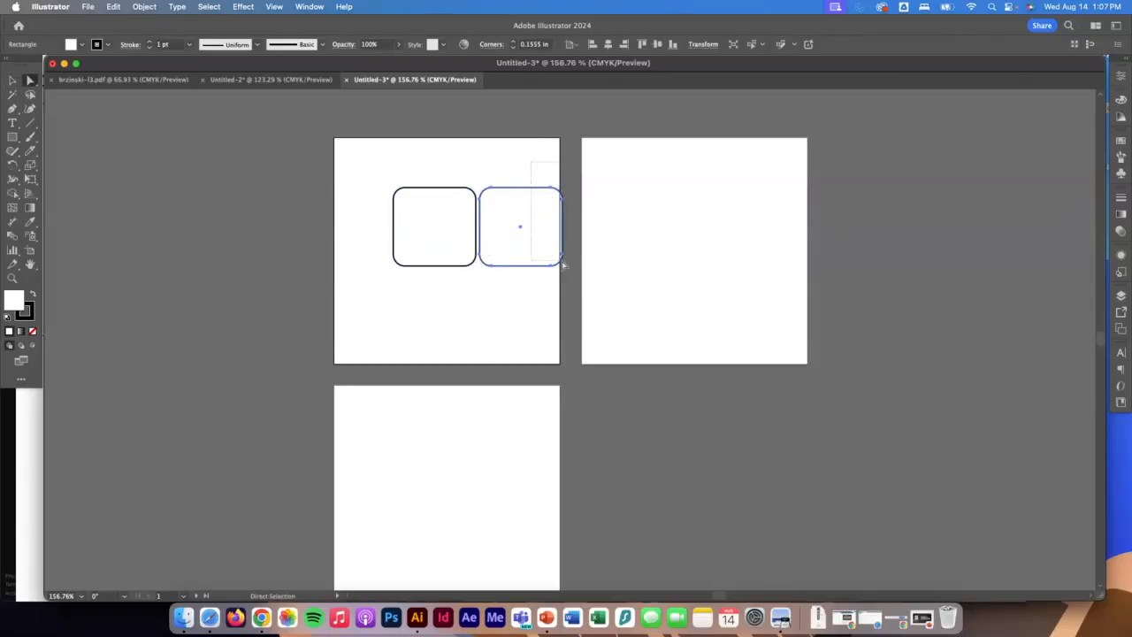
left_click_drag(556, 191, 480, 193)
left_click(486, 184)
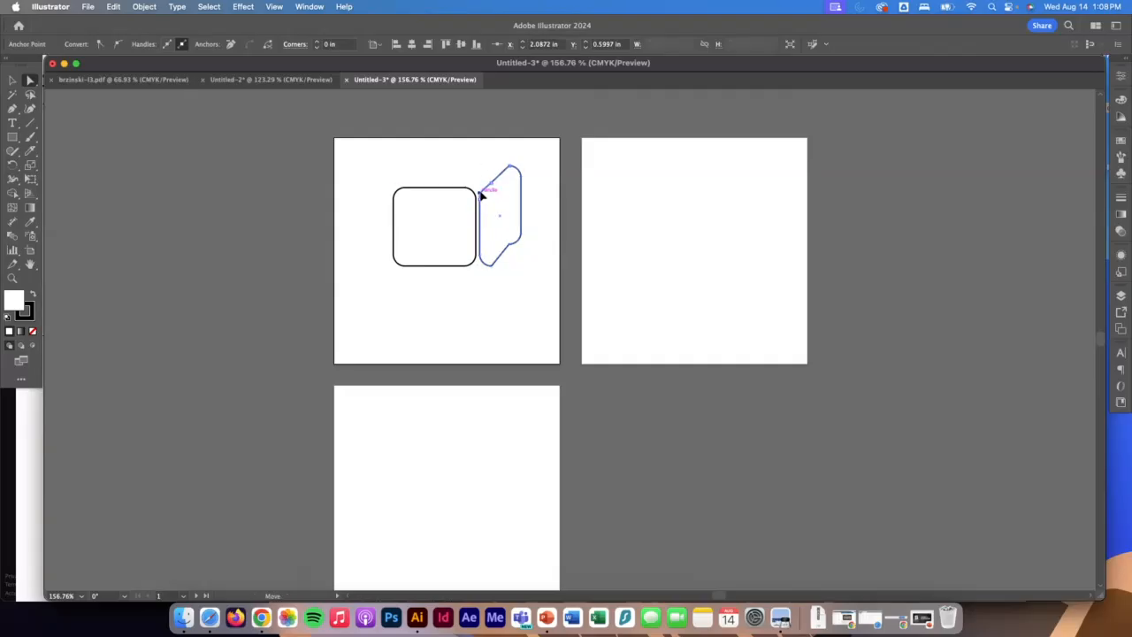
left_click(511, 243)
left_click_drag(511, 248, 520, 247)
left_click(536, 236)
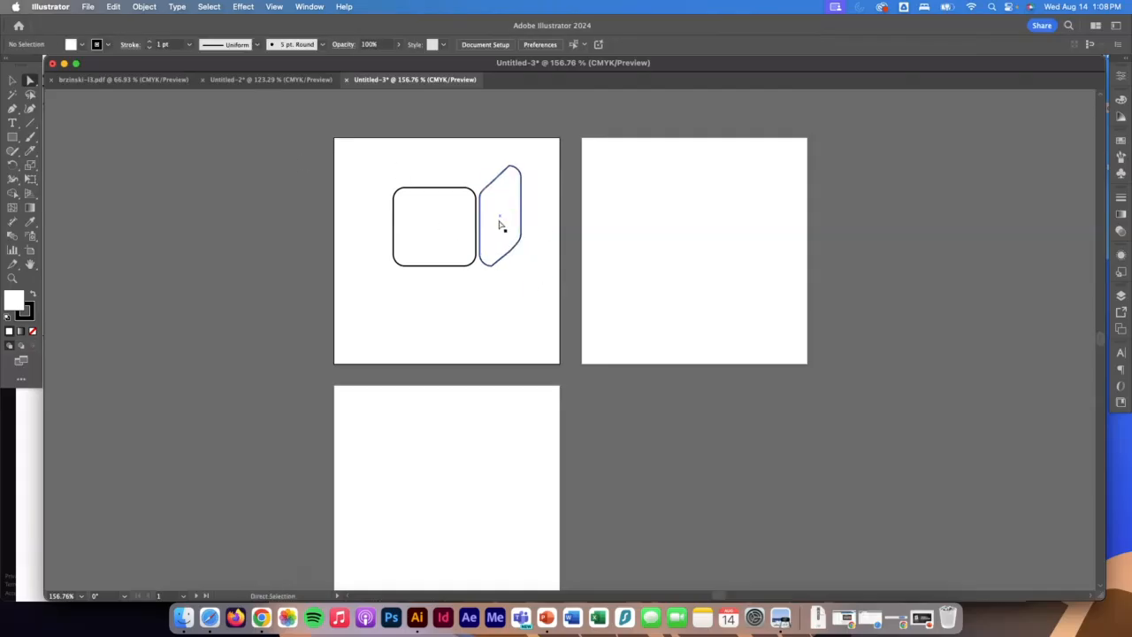
Duplicate the slanted cube side above the rounded square and rotate the copy 90 degrees so it lies horizontally.
left_click(500, 219)
left_click_drag(500, 219, 434, 159)
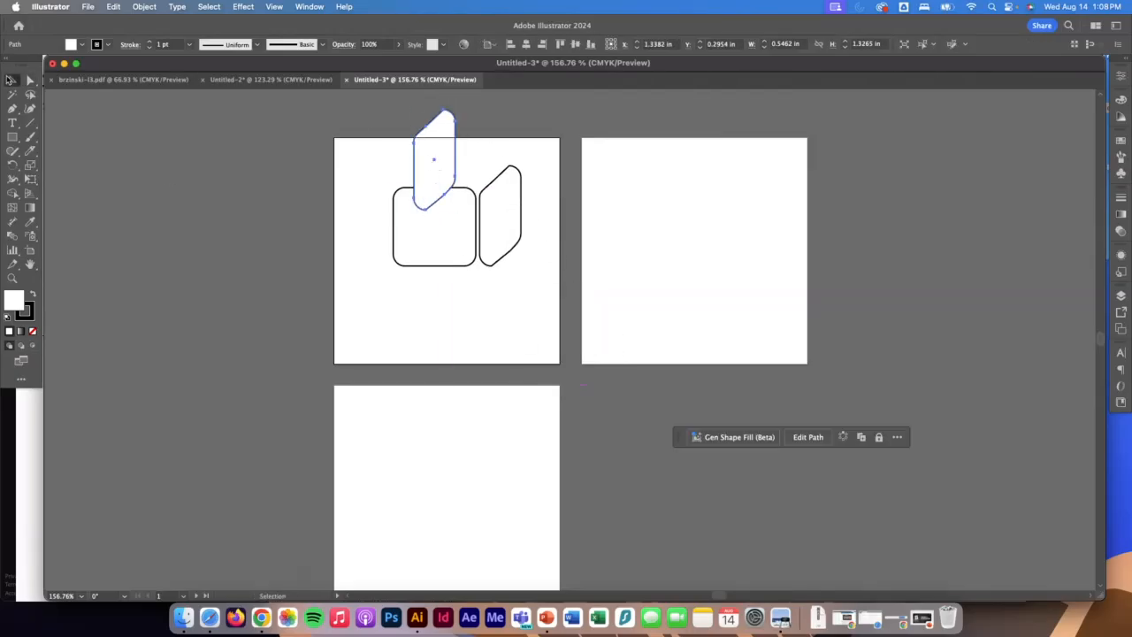
left_click(13, 79)
left_click_drag(460, 215, 341, 202)
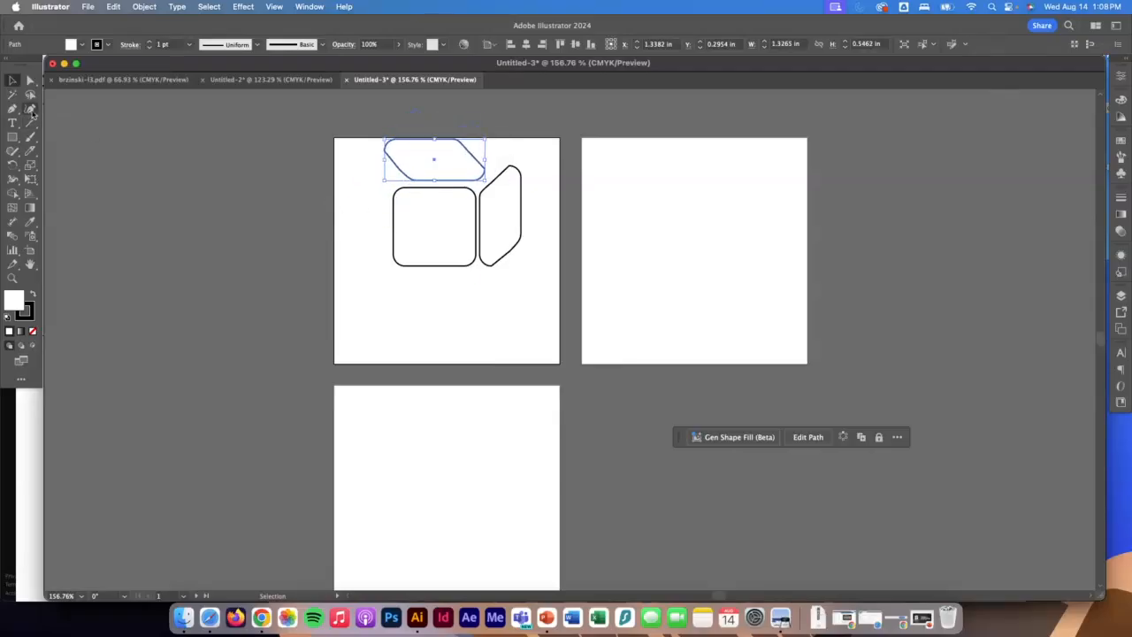
Reshape the rotated copy's corner points into a slanted cube top about 1.45 in wide and 0.51 in tall.
key("a")
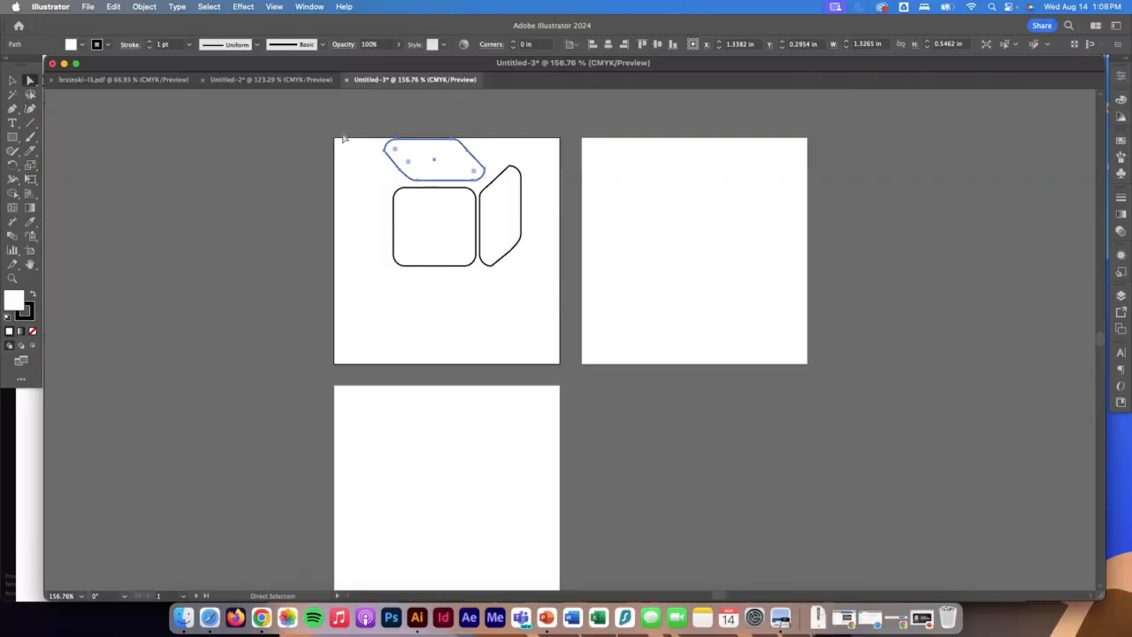
left_click(363, 133)
left_click(484, 148)
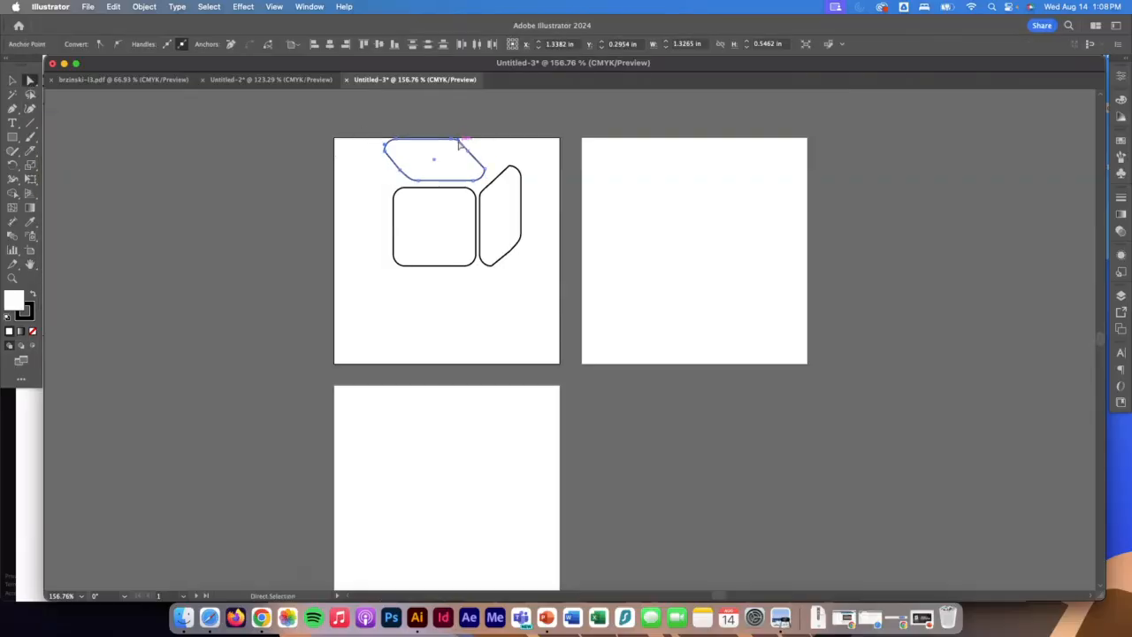
key("super+z")
left_click(491, 155)
mouse_move(491, 153)
left_mouse_down()
mouse_move(329, 136)
mouse_move(456, 145)
mouse_move(433, 145)
mouse_move(491, 174)
left_mouse_up()
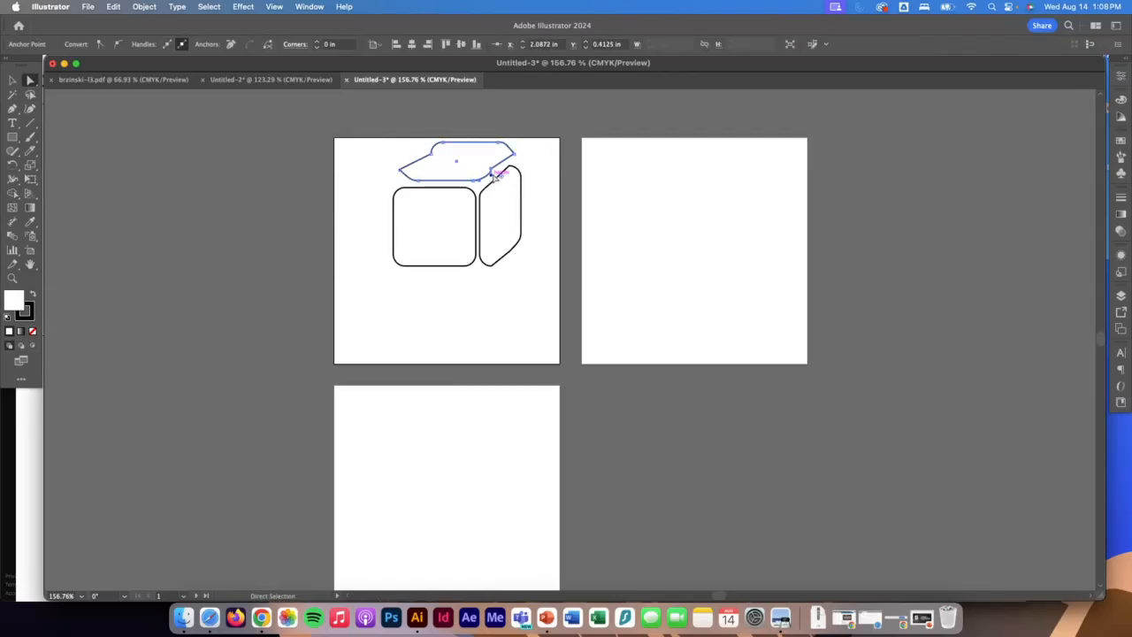
left_click(417, 157)
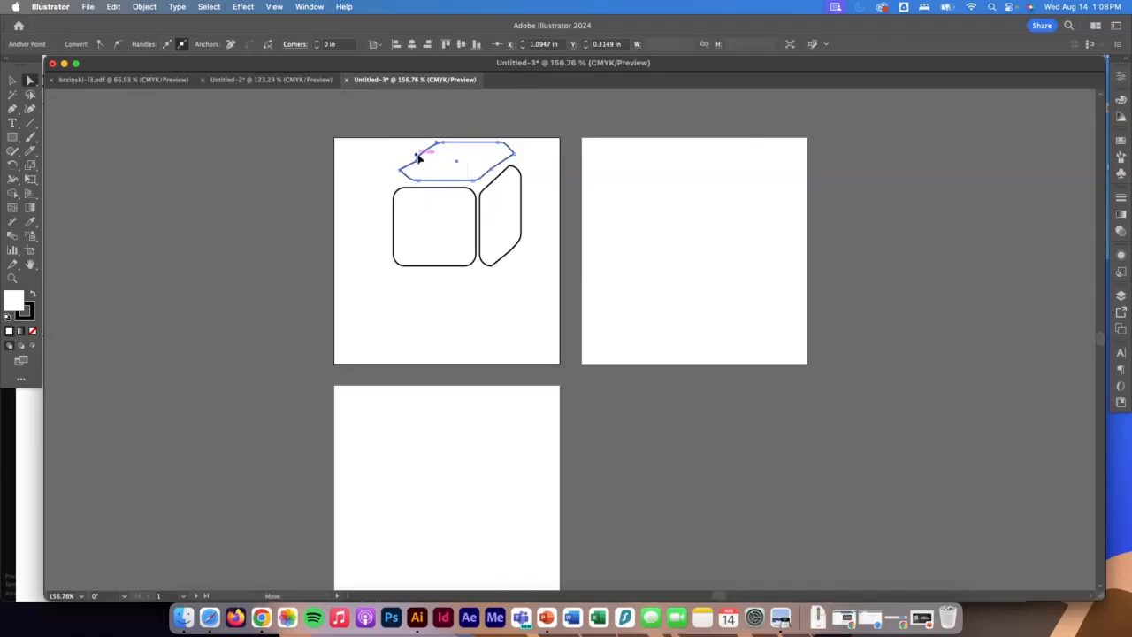
left_click_drag(418, 158, 457, 162)
Move the three cube faces together down to the middle of the first artboard.
left_click(12, 81)
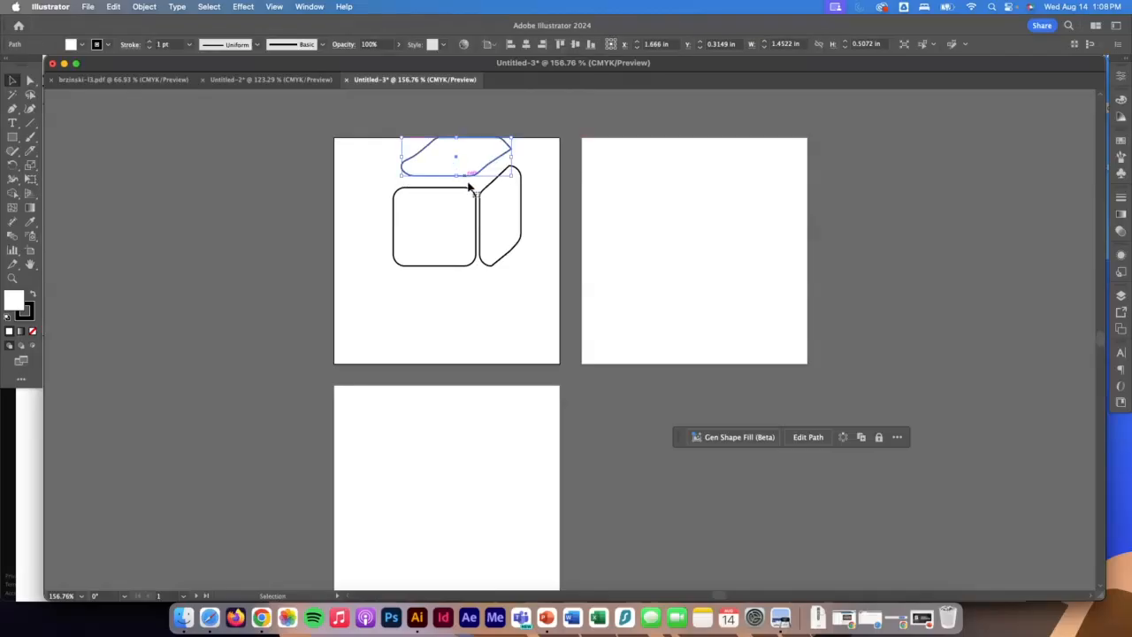
left_click_drag(538, 323, 439, 216)
left_click(538, 210)
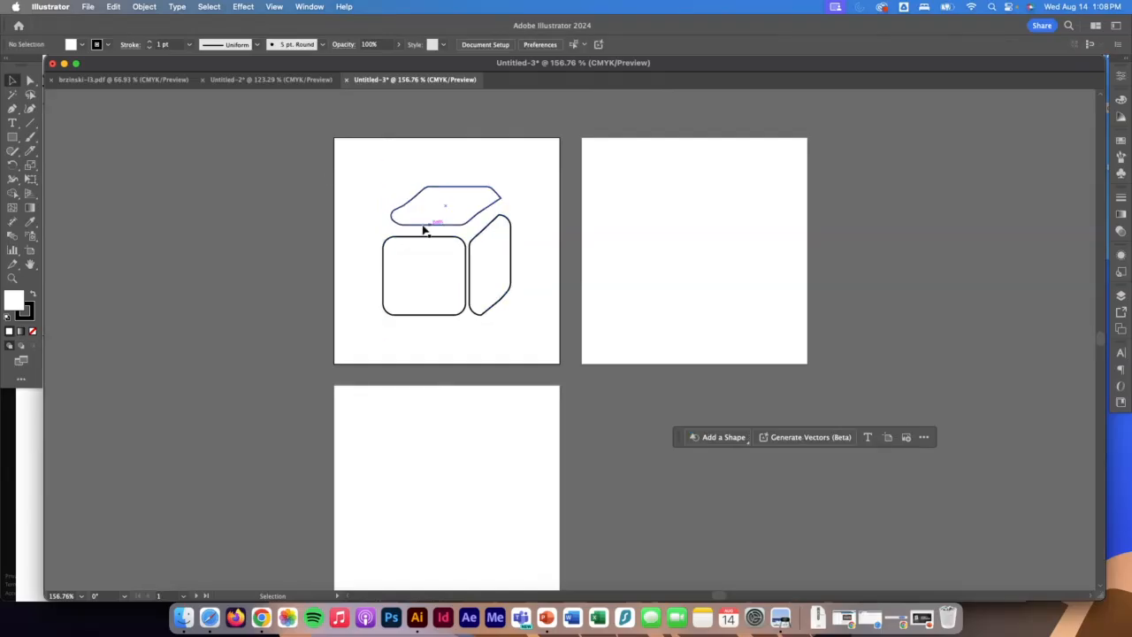
left_click_drag(359, 182, 495, 319)
left_click(354, 279)
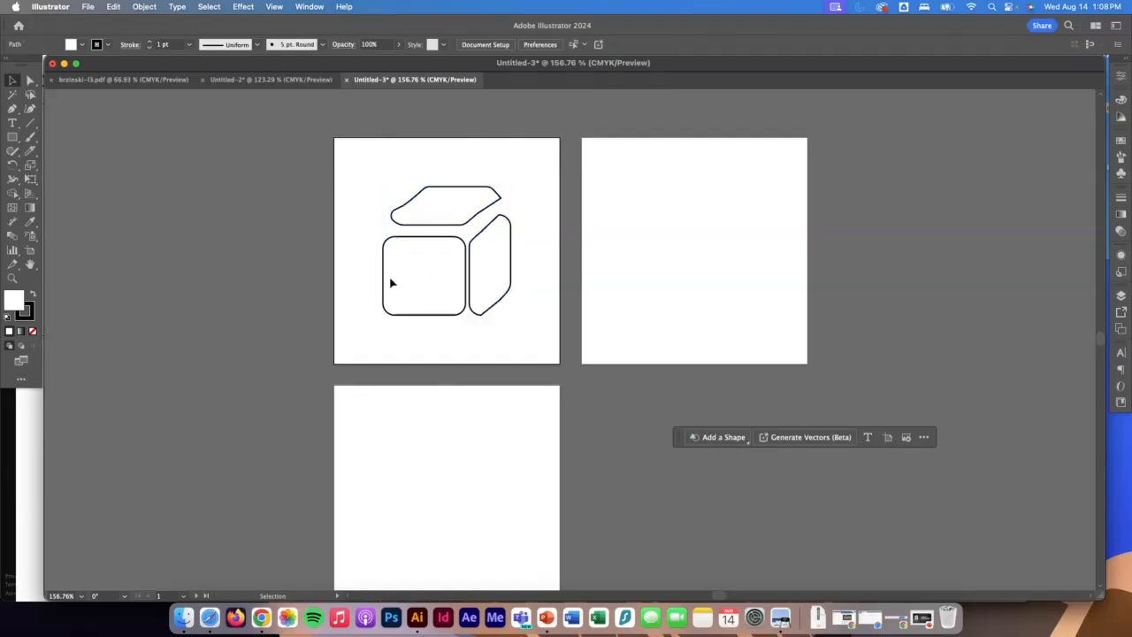
Fill the cube's front face with medium brown and its slanted side face with dark brown.
left_click(410, 280)
left_click(81, 44)
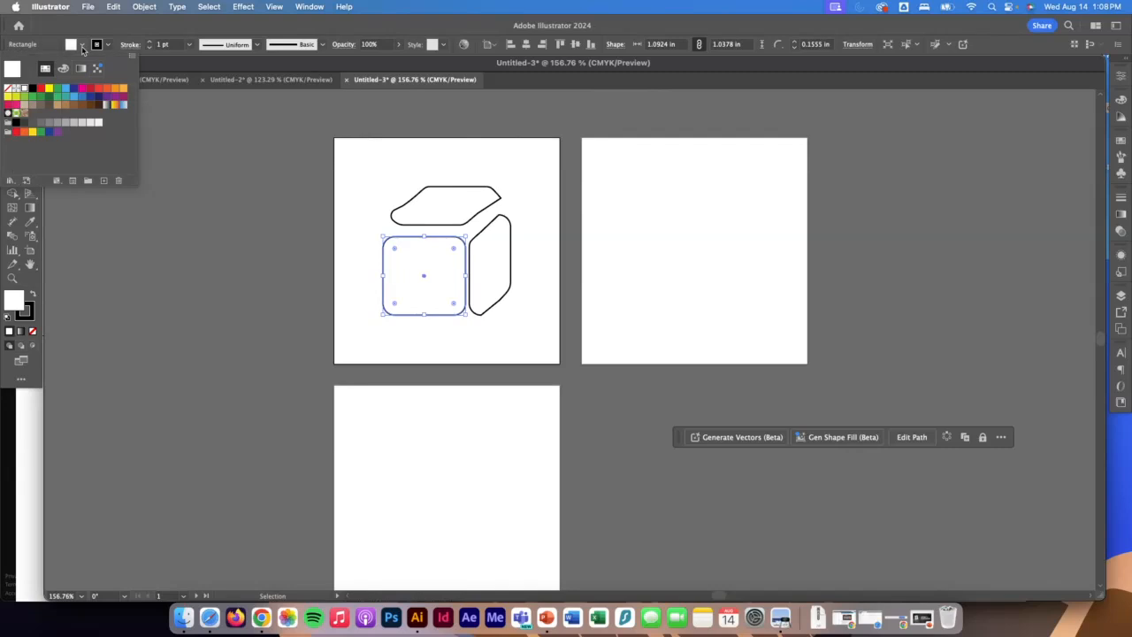
left_click(73, 106)
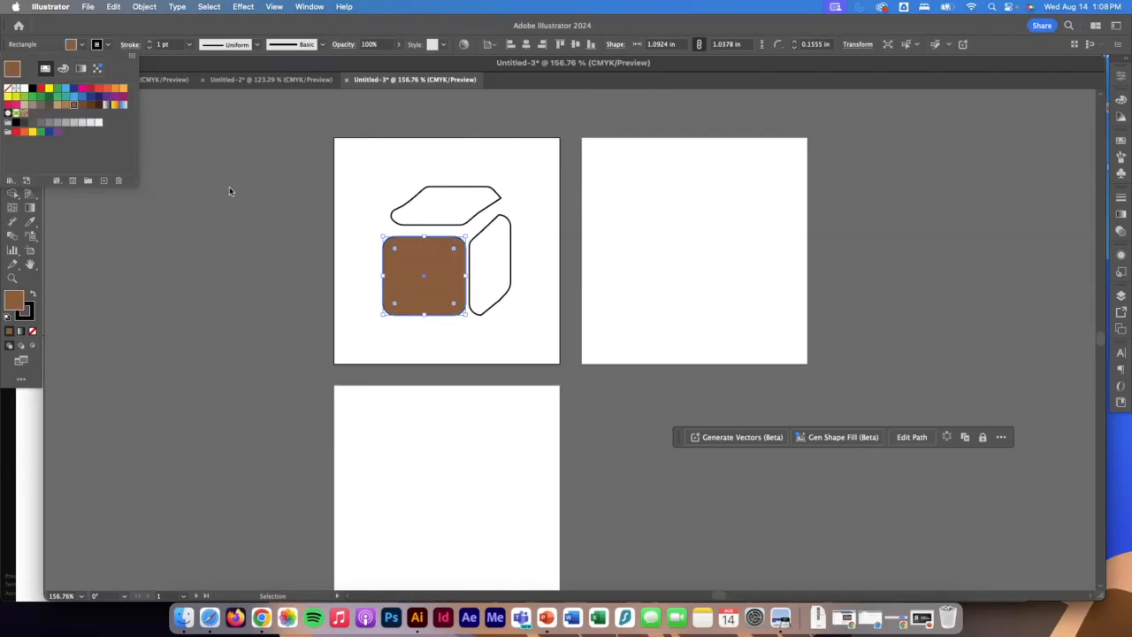
left_click(502, 283)
left_click(511, 257)
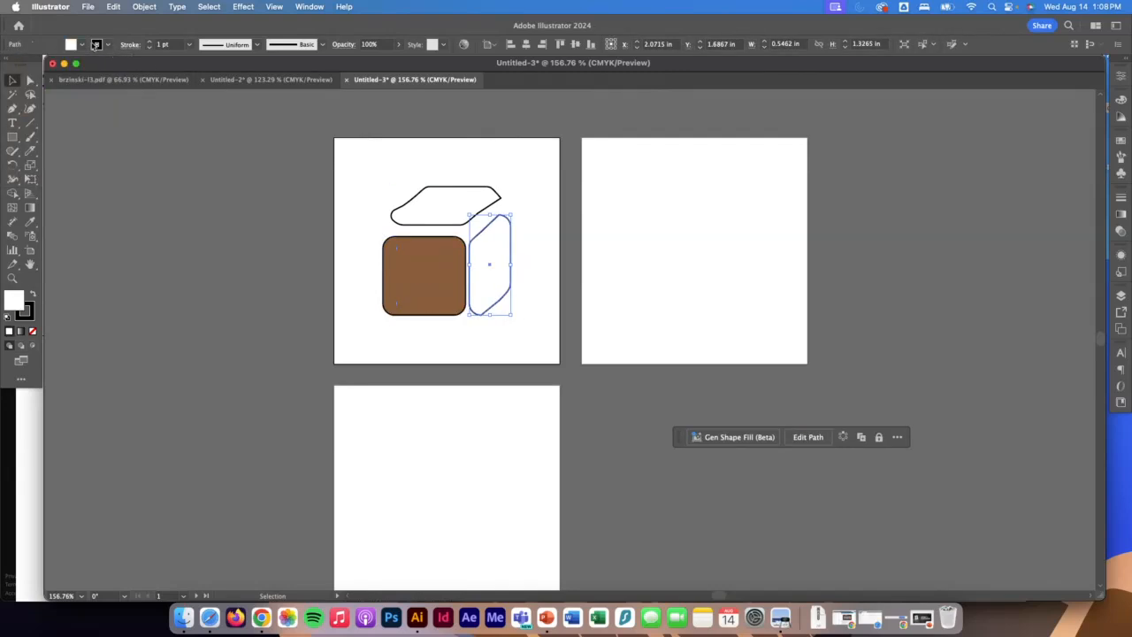
left_click(96, 44)
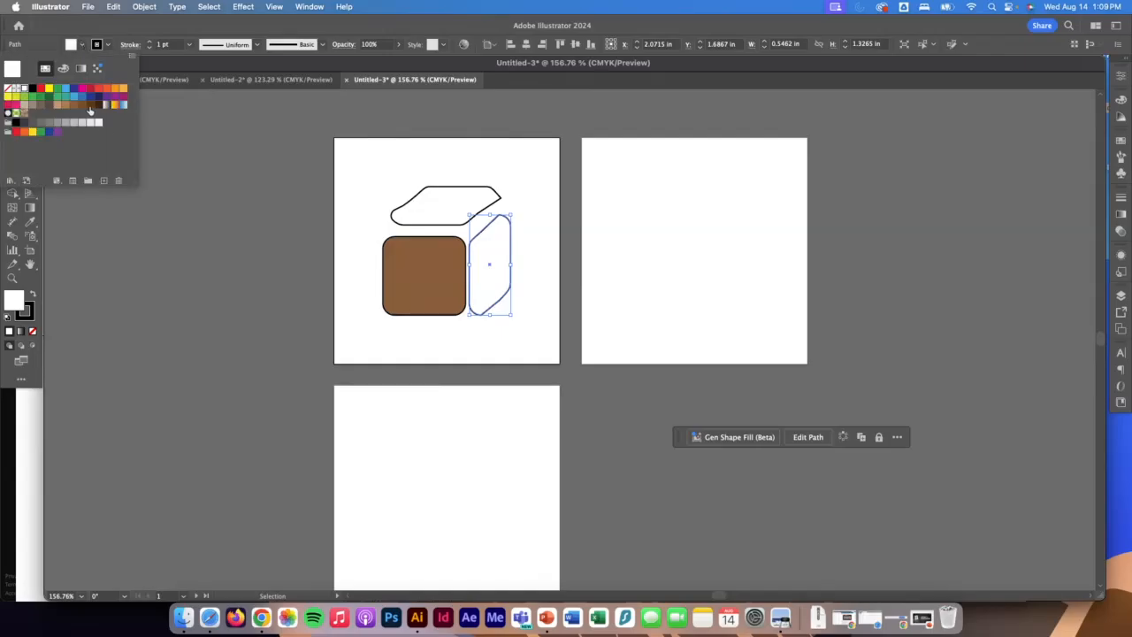
left_click(91, 106)
Fill the cube's top face with light brown and shift the dark side face slightly upward.
left_click(482, 206)
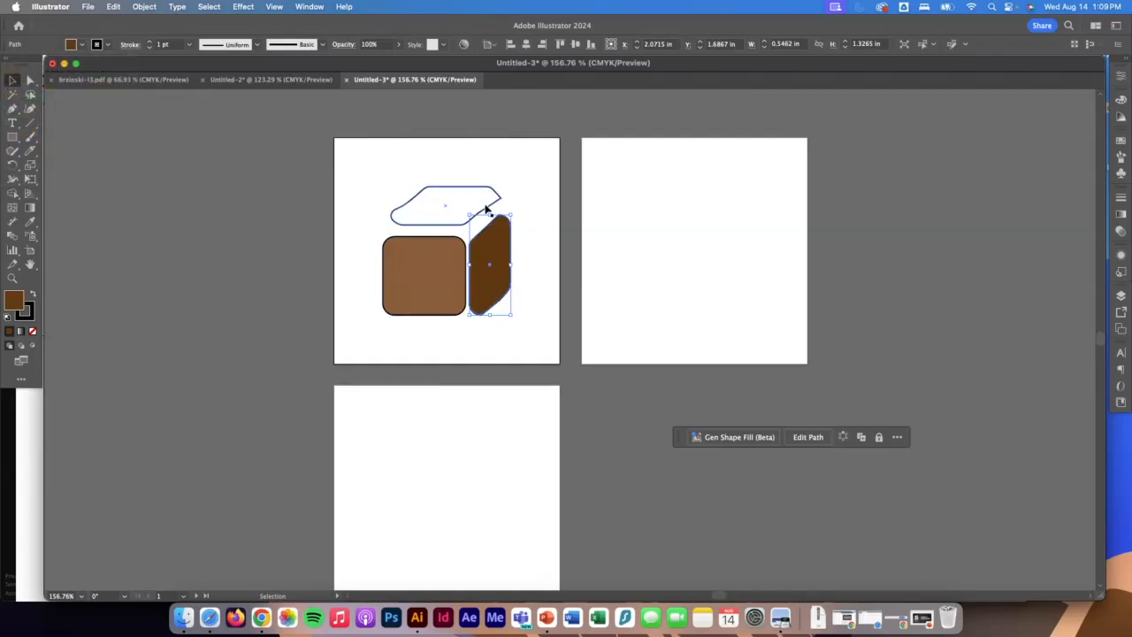
left_click(486, 204)
left_click(83, 44)
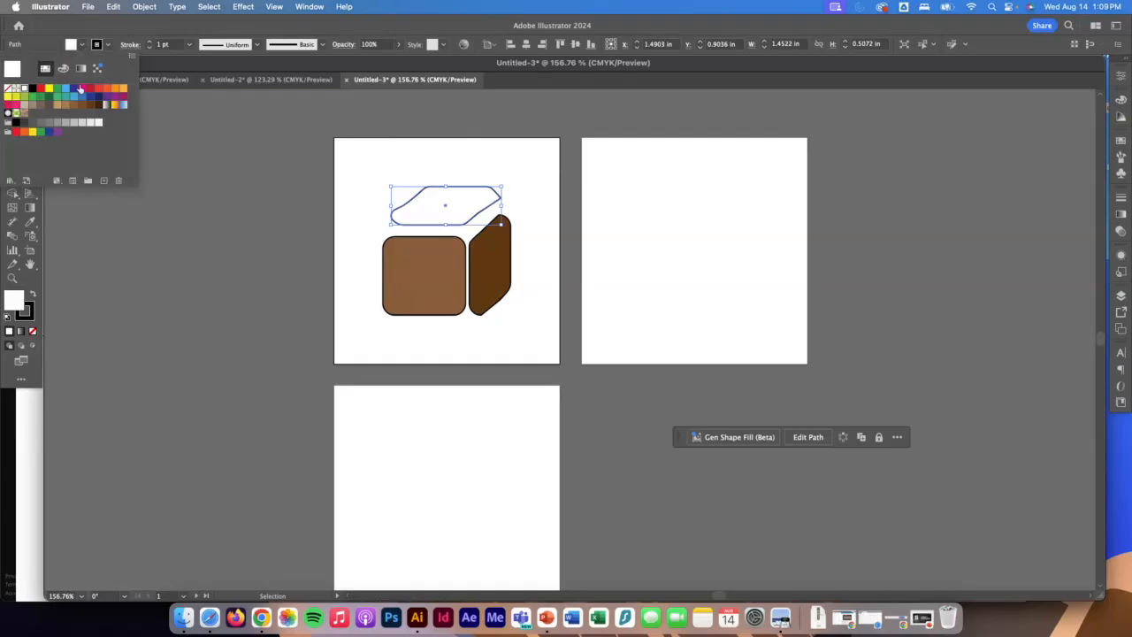
left_click(66, 107)
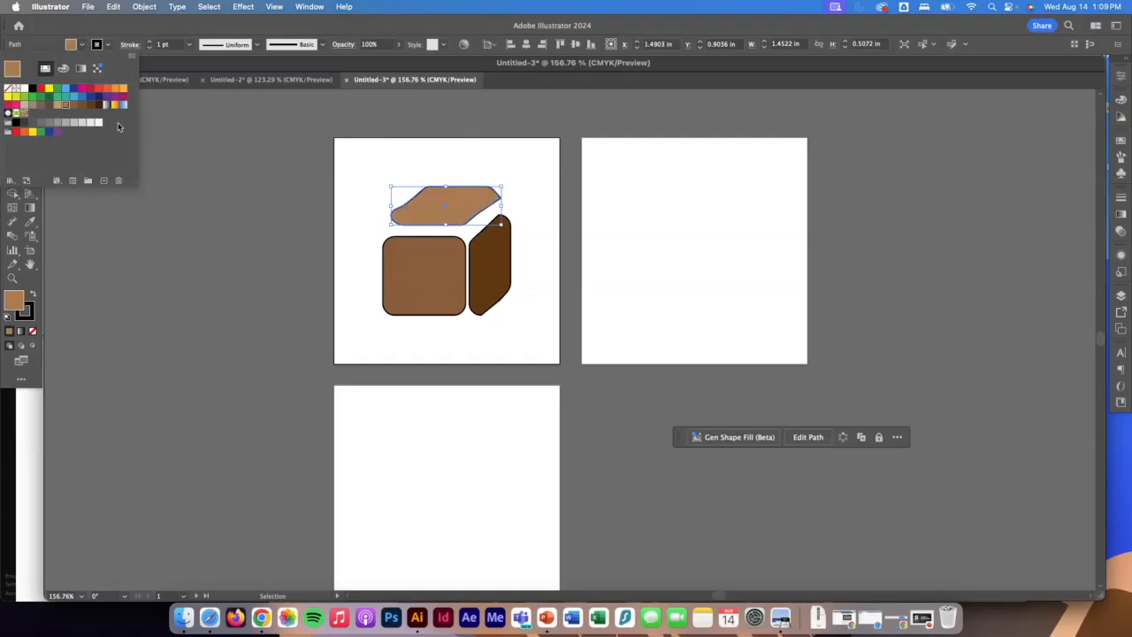
left_click(505, 271)
left_click(502, 277)
left_click_drag(501, 278, 501, 272)
Duplicate the front rounded square to the lower right of the cube and fill the copy with light tan.
left_click(435, 279)
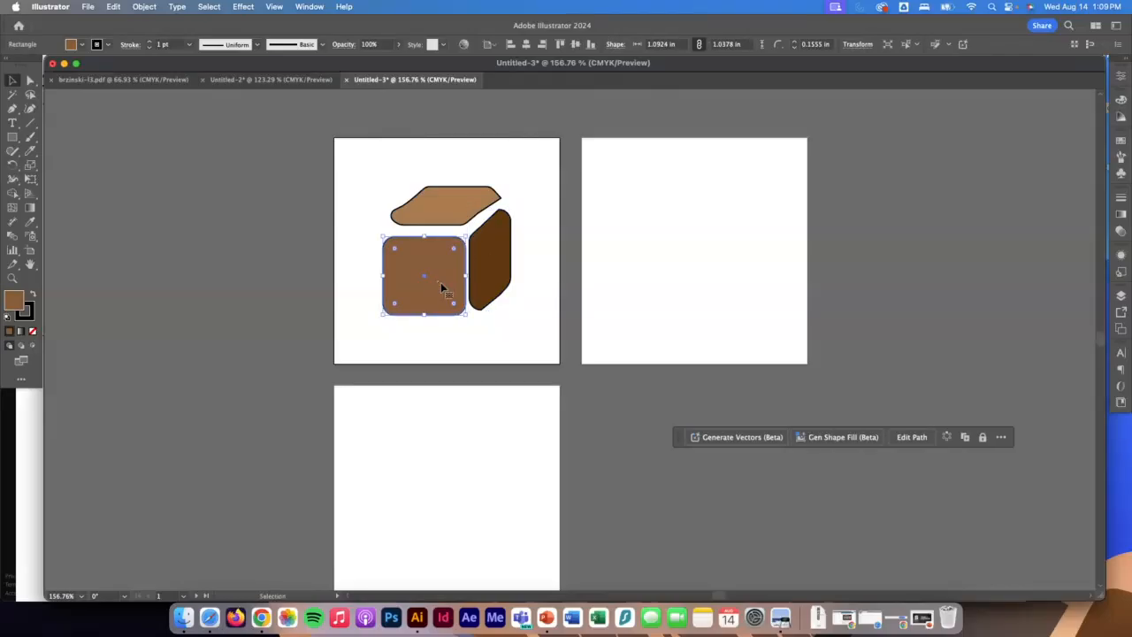
key("a")
left_click_drag(442, 299, 587, 363)
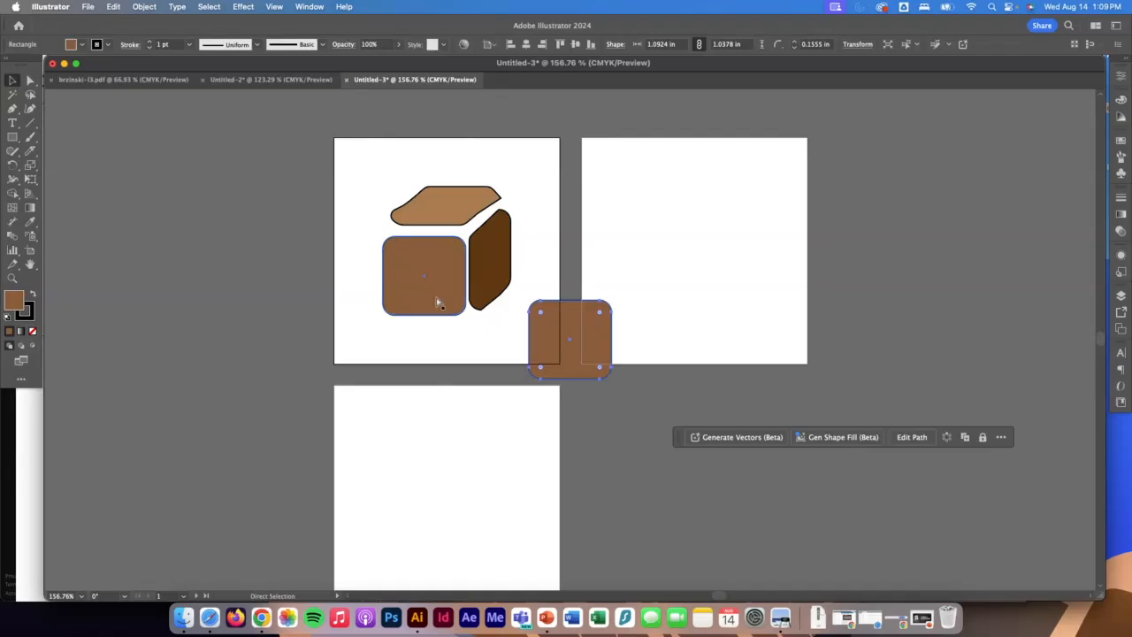
left_click(82, 46)
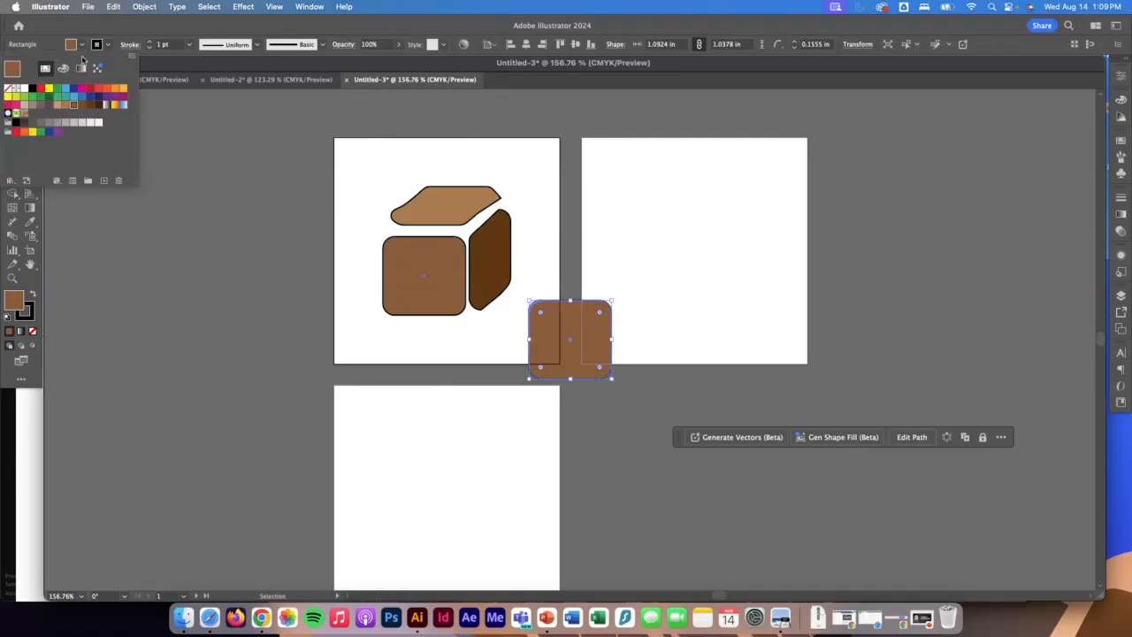
left_click(57, 106)
left_click(592, 341)
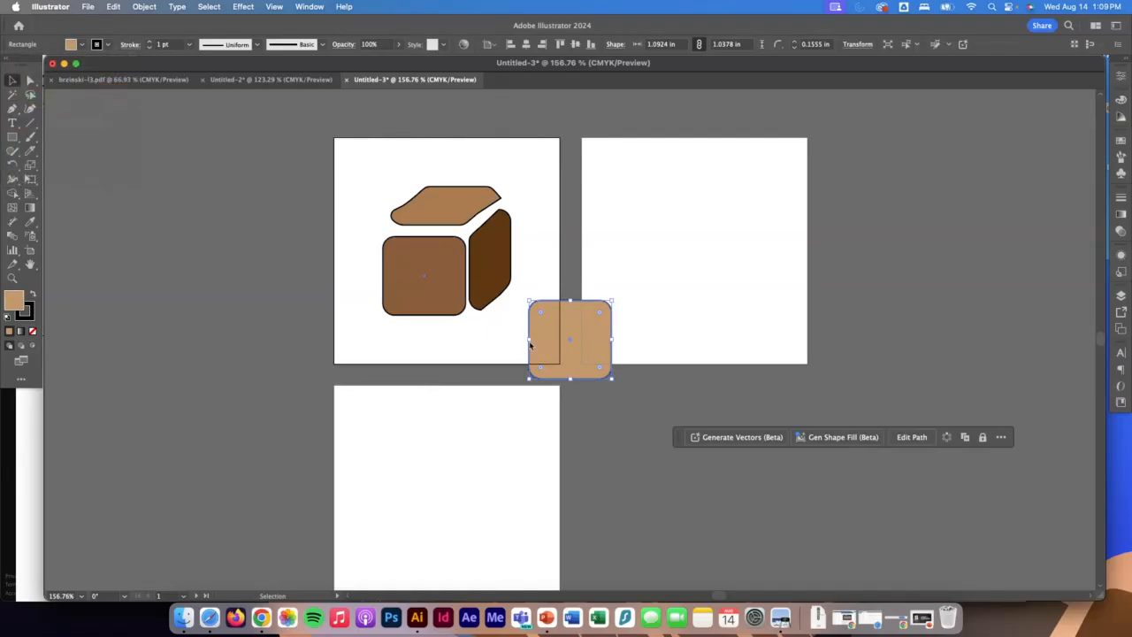
Paste the tan square into the brown front face with Draw Inside and offset it slightly up and to the right.
left_click(432, 268)
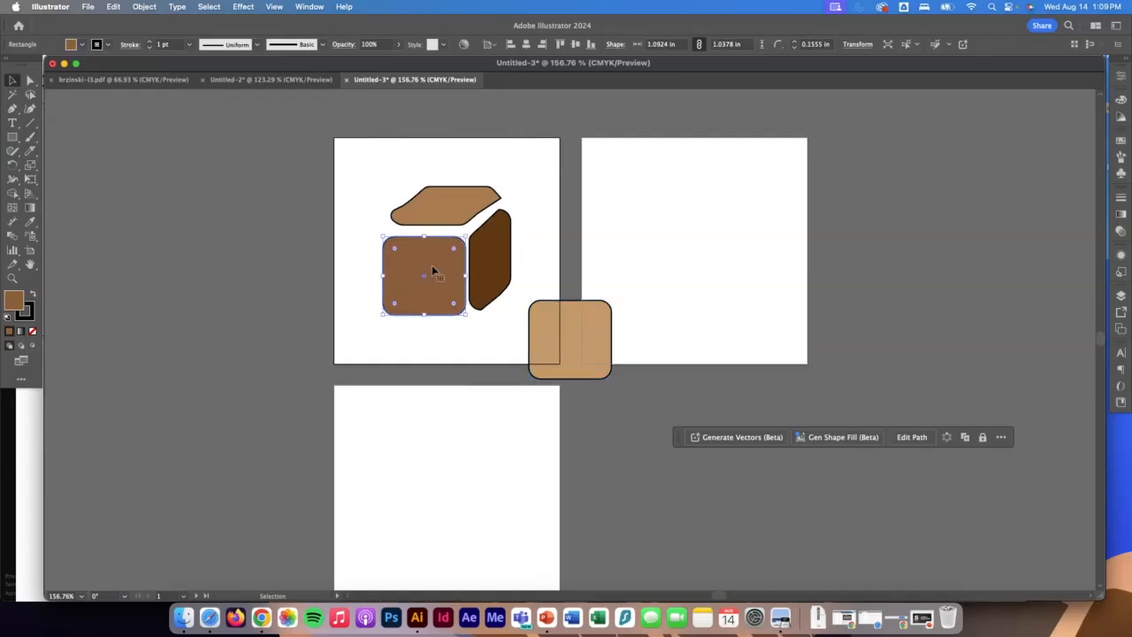
left_click(33, 346)
left_click(602, 352)
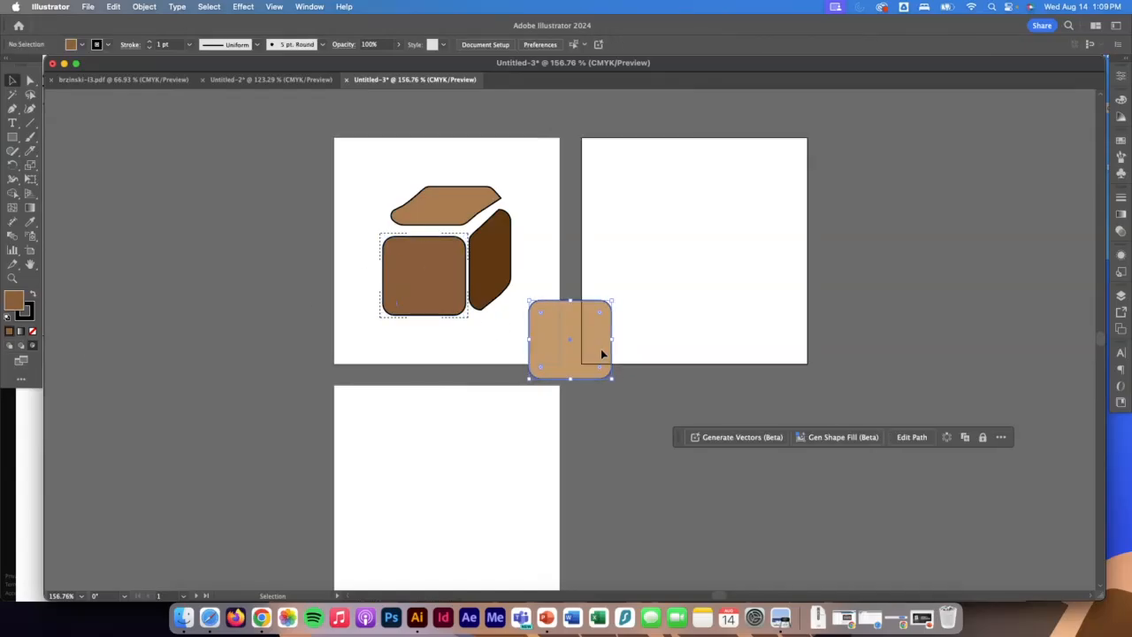
key("super+c")
left_click(413, 282)
key("super+v")
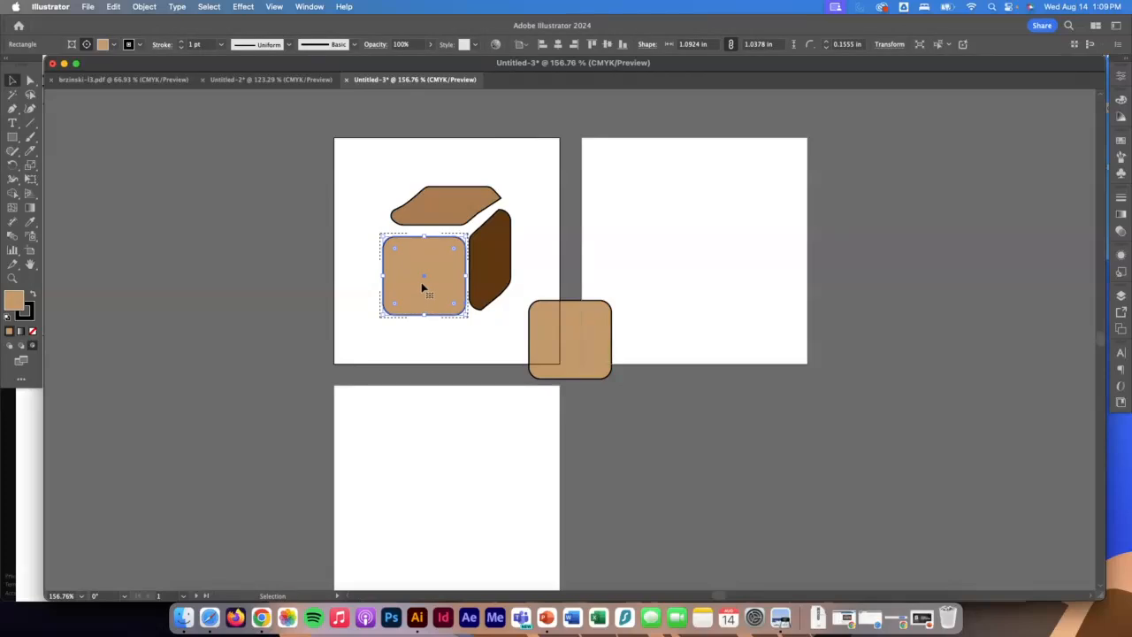
left_click_drag(423, 288, 425, 273)
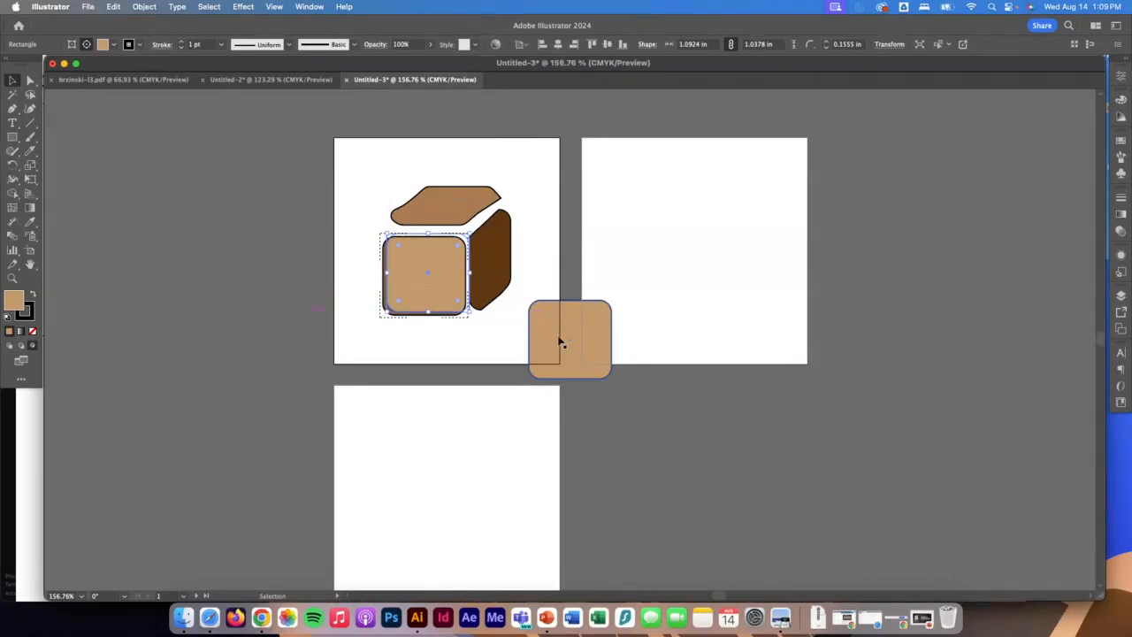
Delete the spare tan square lying between the first two artboards.
left_click(560, 342)
key("Delete")
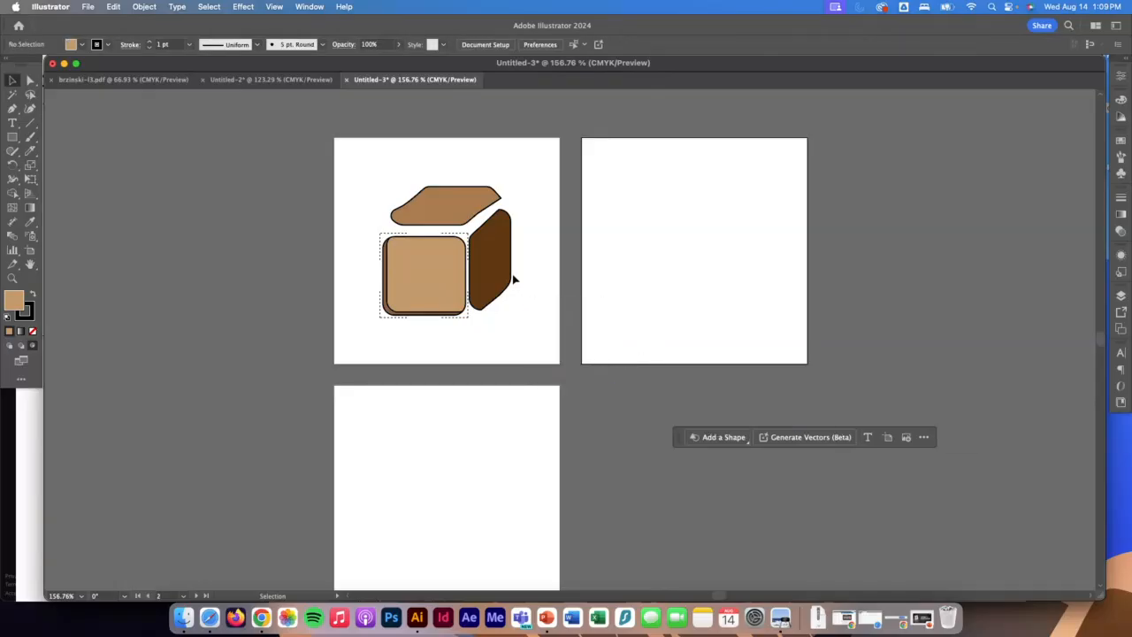
left_click(538, 328)
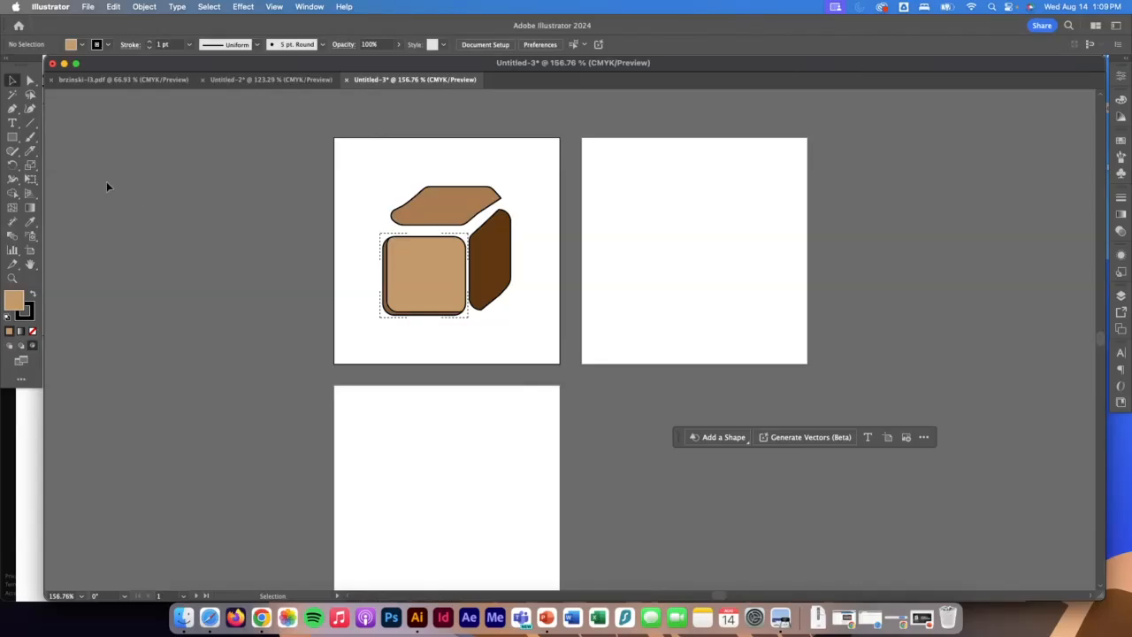
Review the shape tools, the bear drawing and the TREK OUTDOORS badge alongside the cube logo document.
left_click(11, 138)
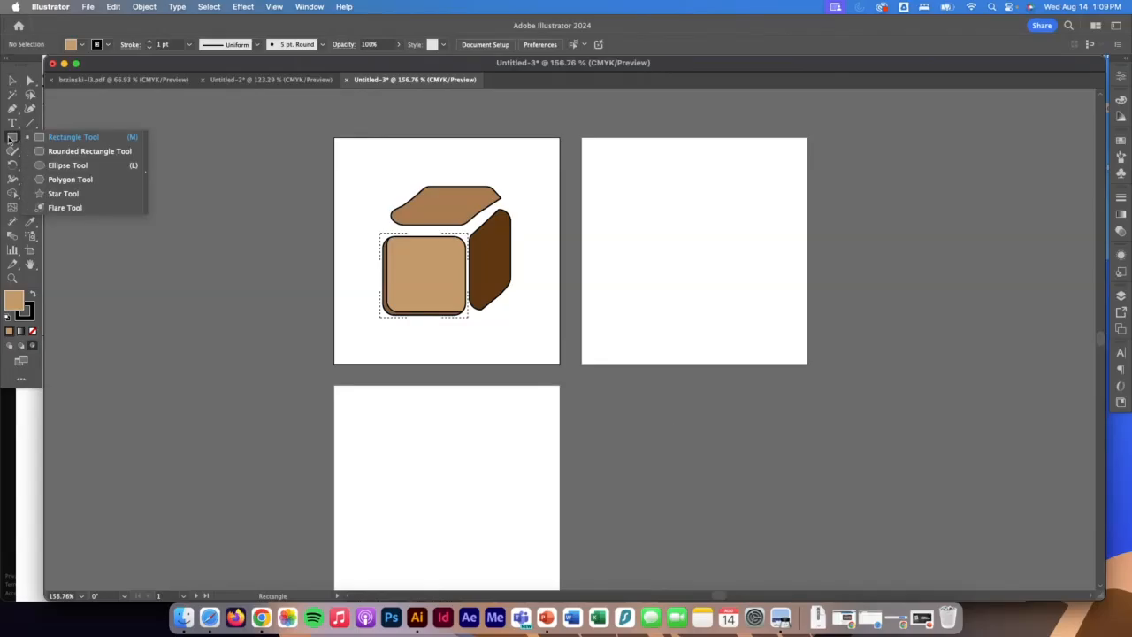
left_click(269, 80)
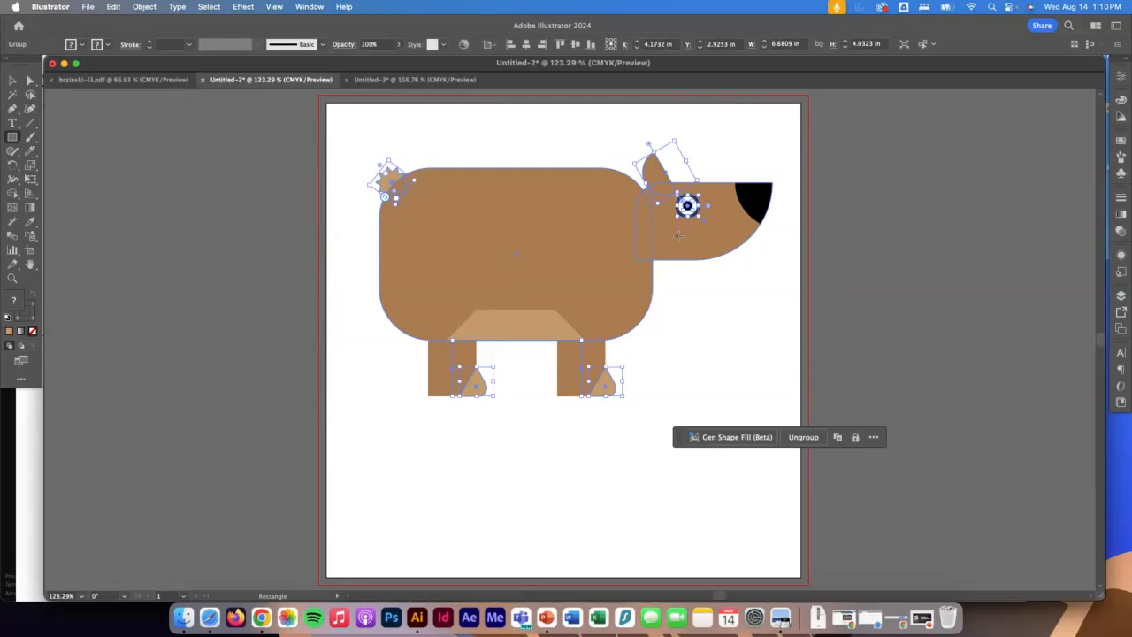
left_click(122, 79)
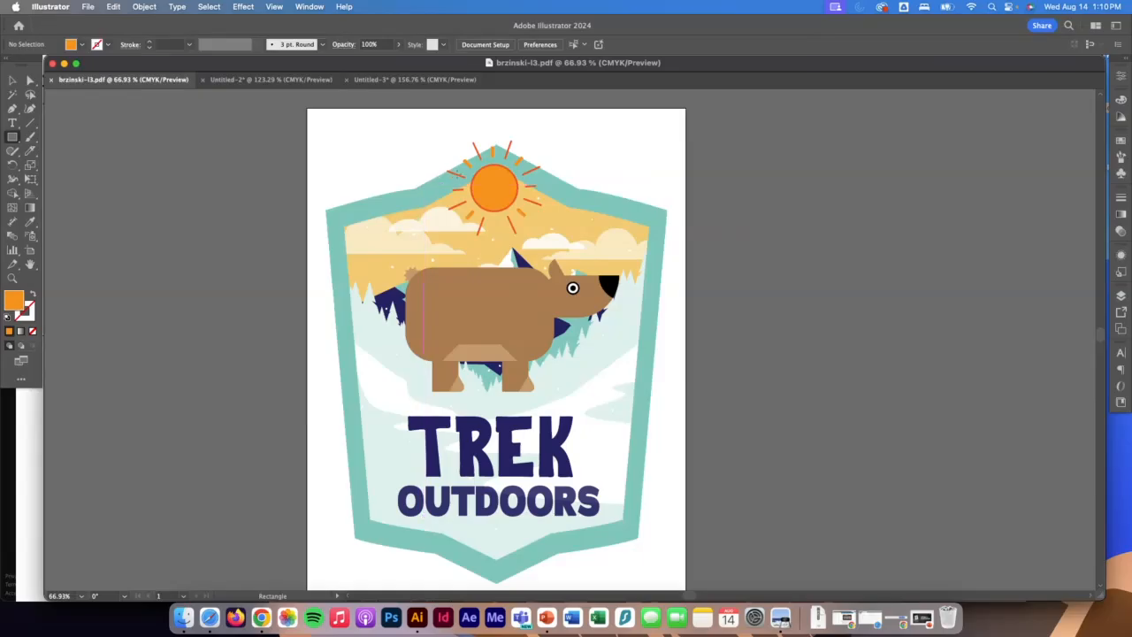
left_click(415, 80)
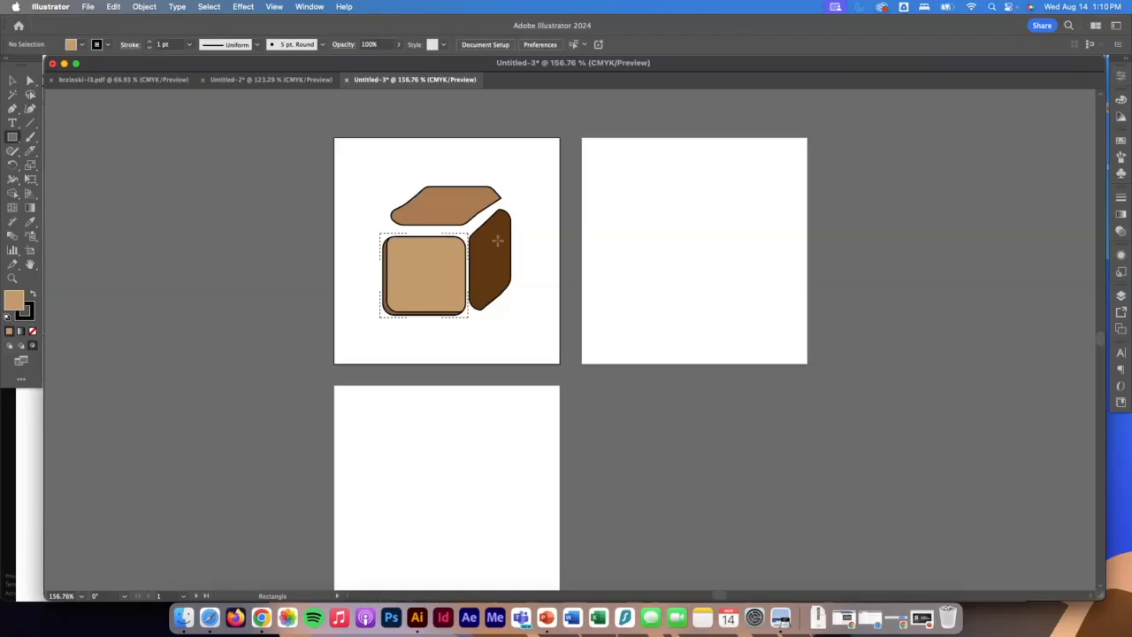
left_click(127, 80)
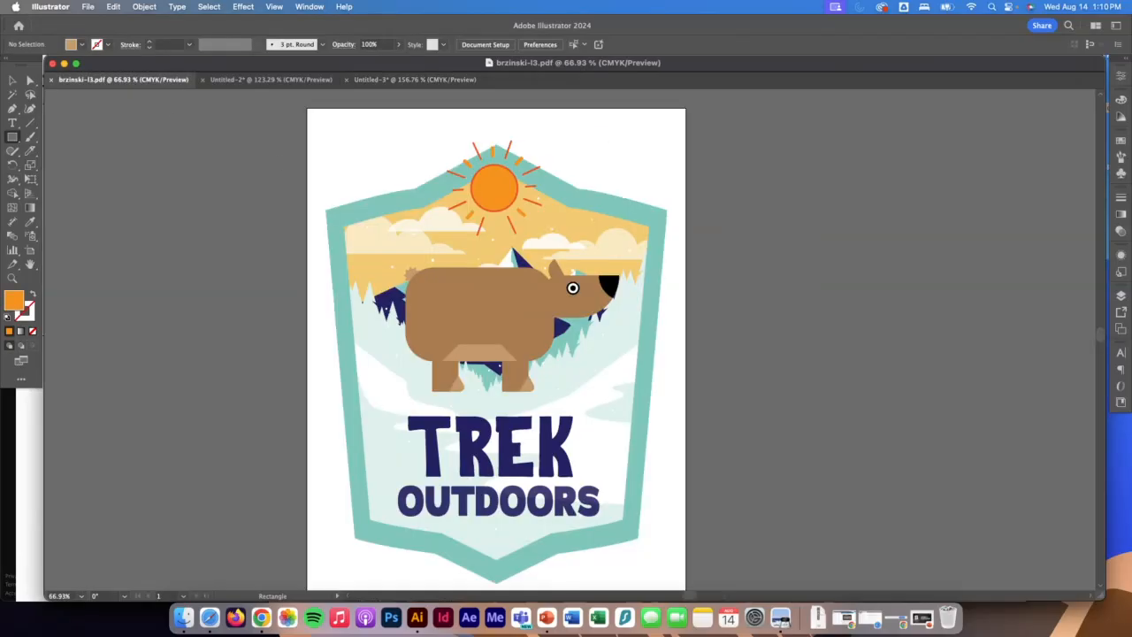